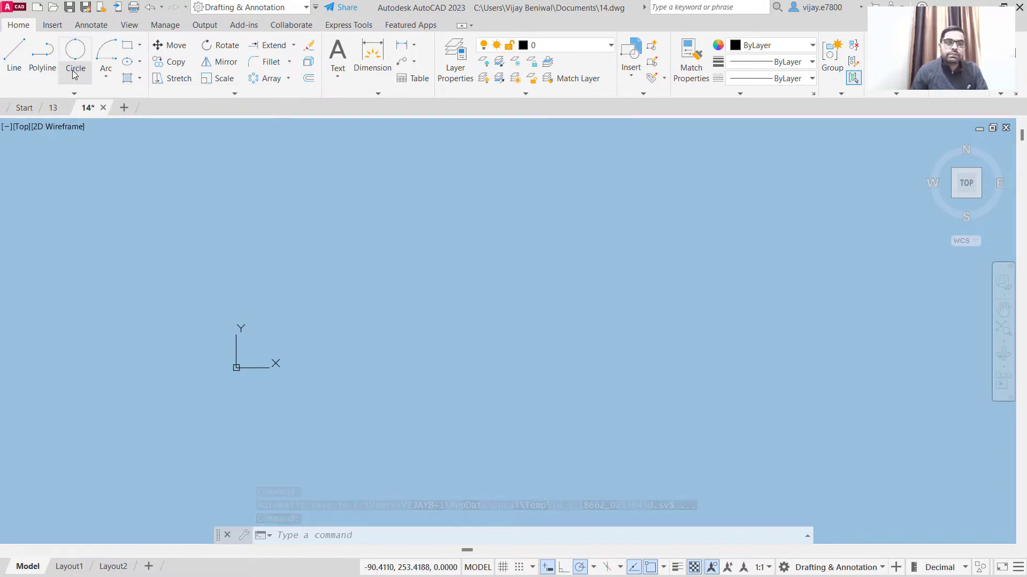
- Draw a circle with radius 32 centred at the origin 0,0
{"action": "left_click", "coordinate": [75, 75]}
{"action": "left_click", "coordinate": [80, 102]}
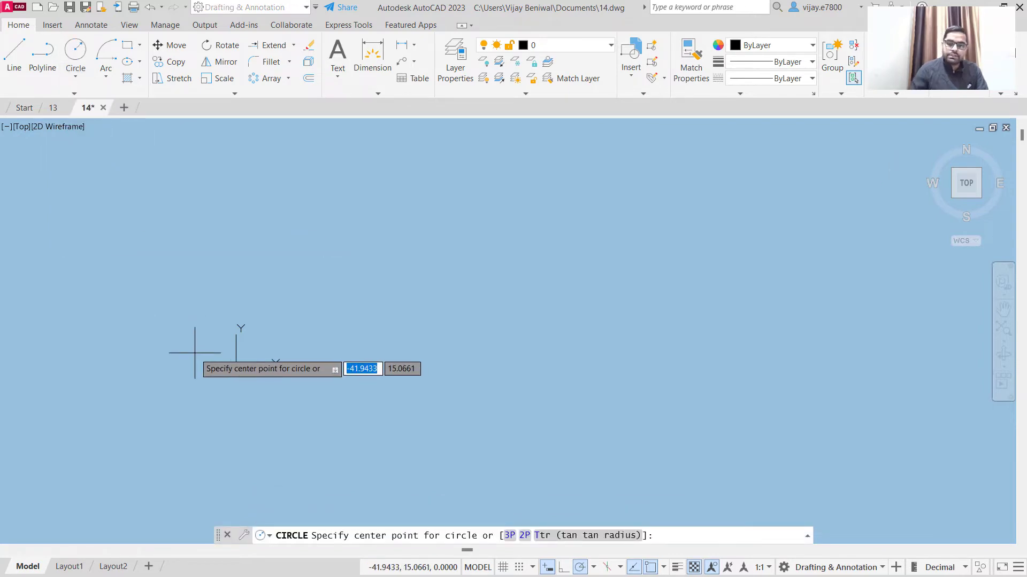
{"action": "type", "text": "0,0,"}
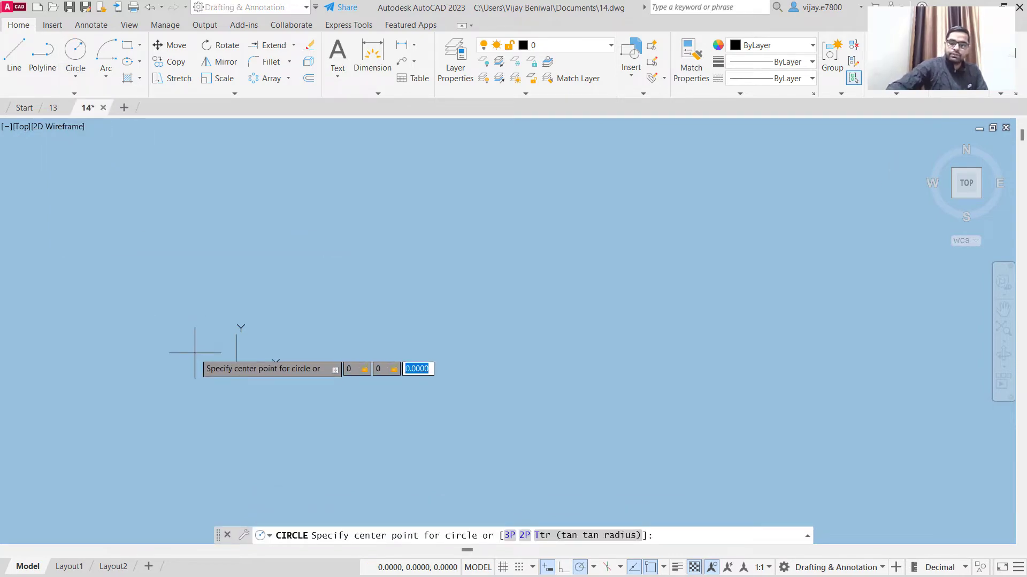
{"action": "key", "text": "Return"}
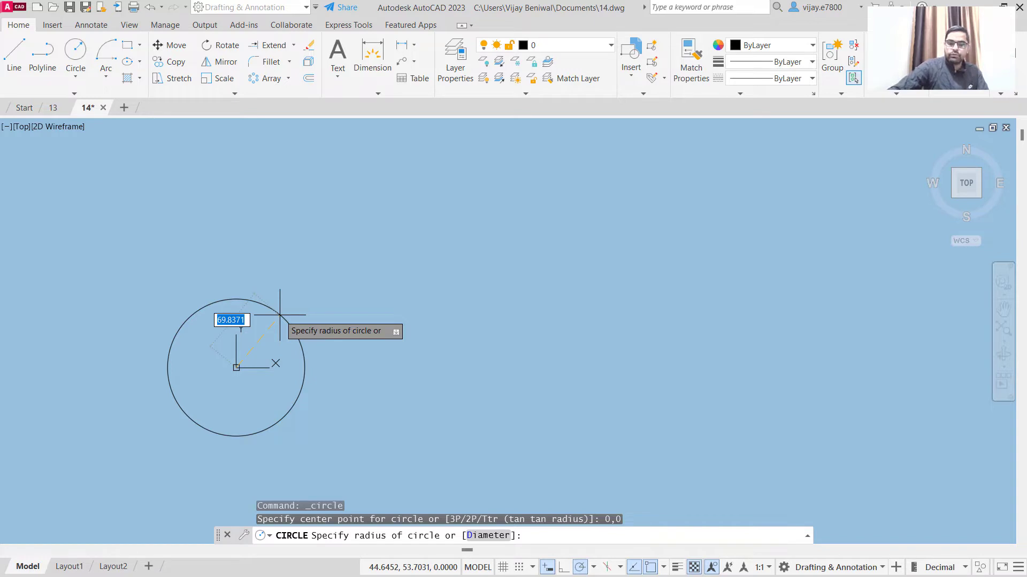
{"action": "type", "text": "32"}
{"action": "key", "text": "Return"}
{"action": "scroll", "coordinate": [280, 381], "scroll_direction": "up", "scroll_amount": 4}
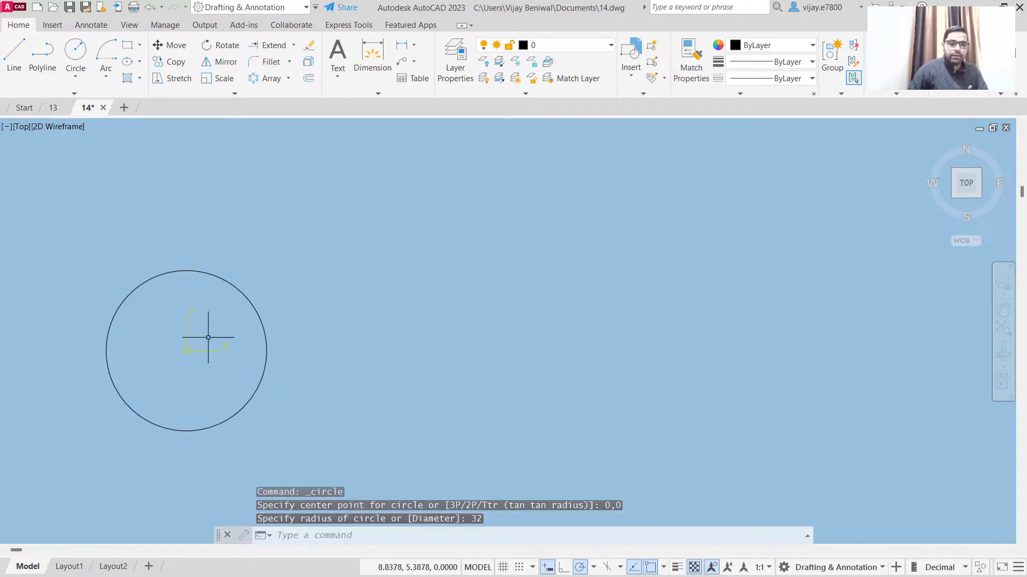
{"action": "mouse_move", "coordinate": [217, 309]}
{"action": "middle_mouse_down"}
{"action": "mouse_move", "coordinate": [415, 346]}
{"action": "mouse_move", "coordinate": [404, 319]}
{"action": "middle_mouse_up"}
{"action": "scroll", "coordinate": [415, 344], "scroll_direction": "up", "scroll_amount": 3}
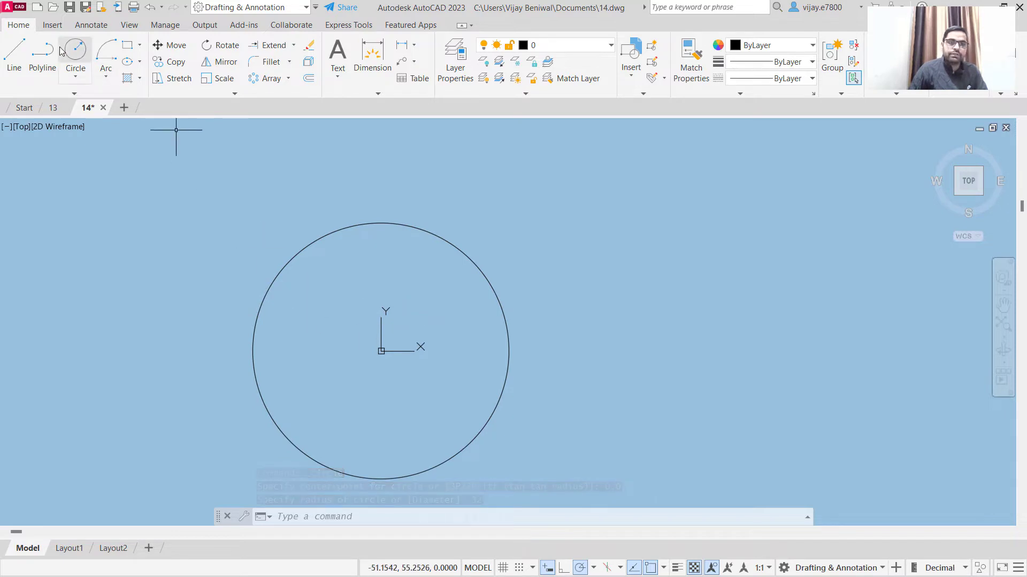
- Draw a concentric circle with radius 27 centred at 0,0
{"action": "right_click", "coordinate": [222, 246]}
{"action": "left_click", "coordinate": [244, 259]}
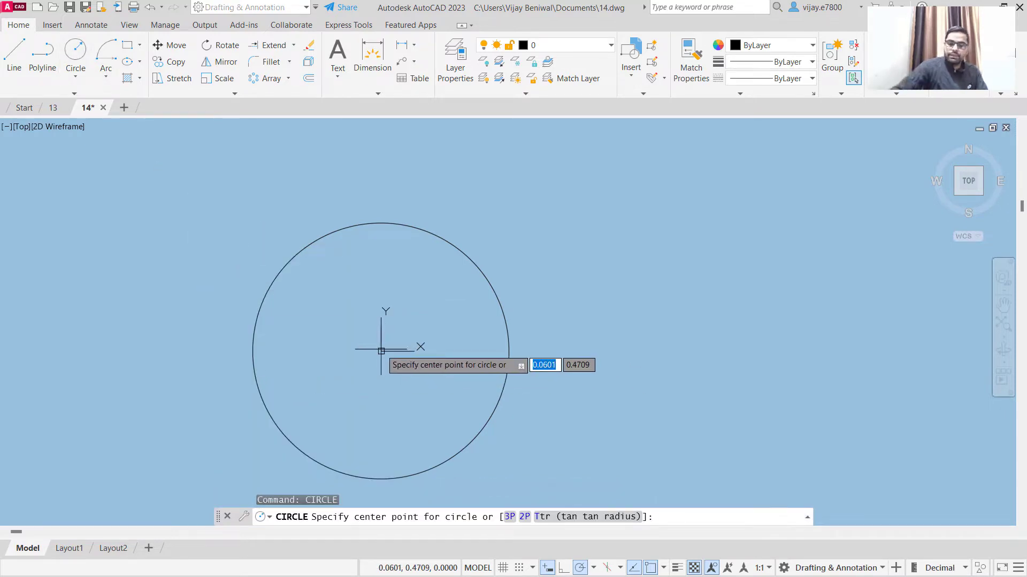
{"action": "type", "text": "0,"}
{"action": "type", "text": "0"}
{"action": "key", "text": "Return"}
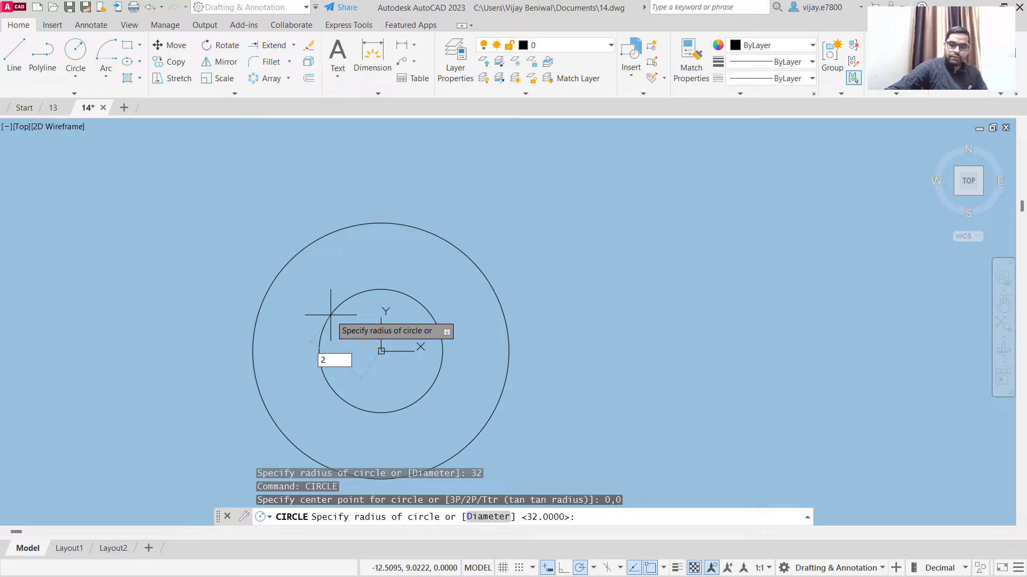
{"action": "key", "text": "Return"}
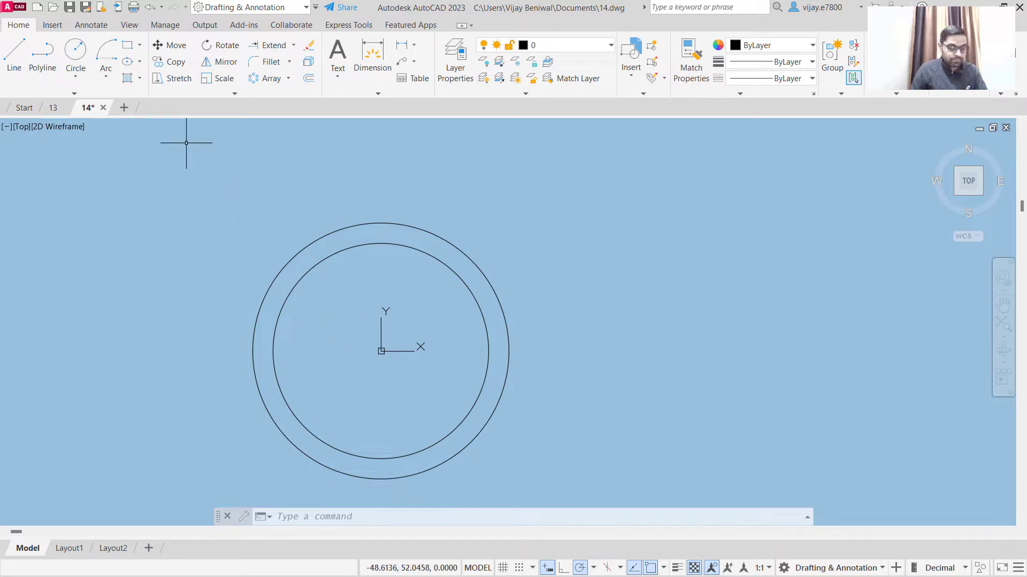
- Draw a third concentric circle with radius 16 centred at 0,0
{"action": "left_click", "coordinate": [75, 51]}
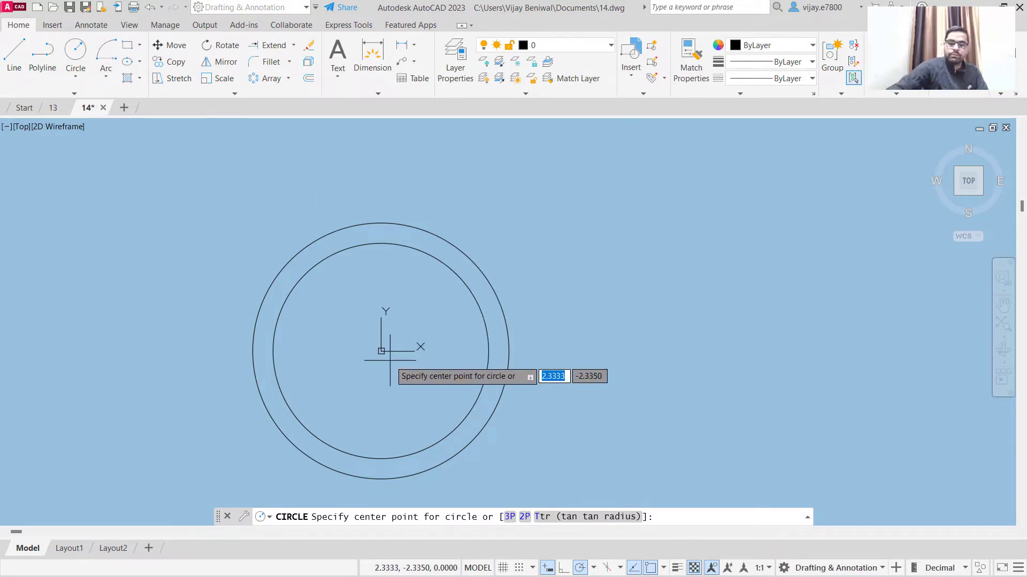
{"action": "type", "text": "0,0"}
{"action": "key", "text": "Return"}
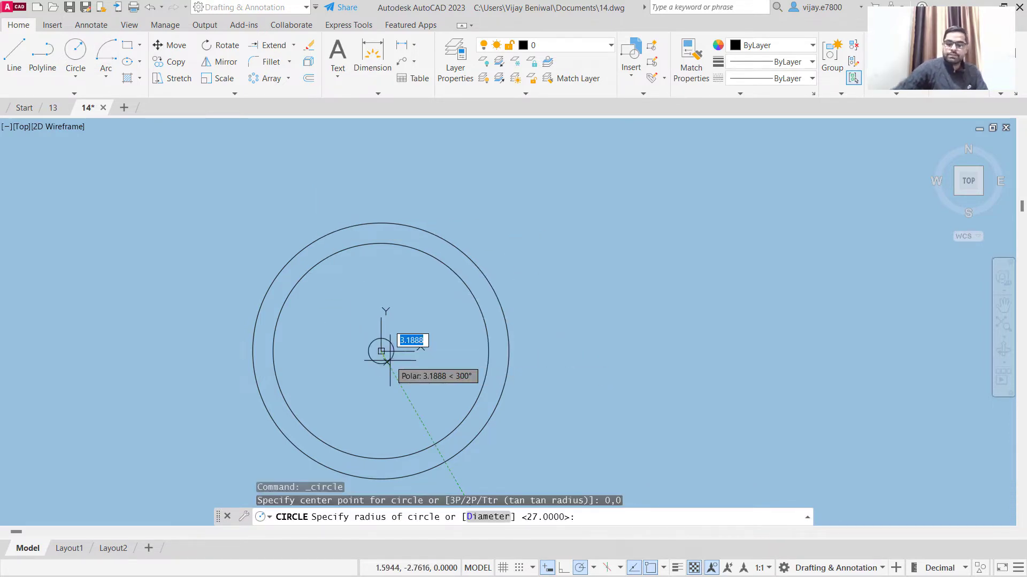
{"action": "type", "text": "16"}
{"action": "key", "text": "Return"}
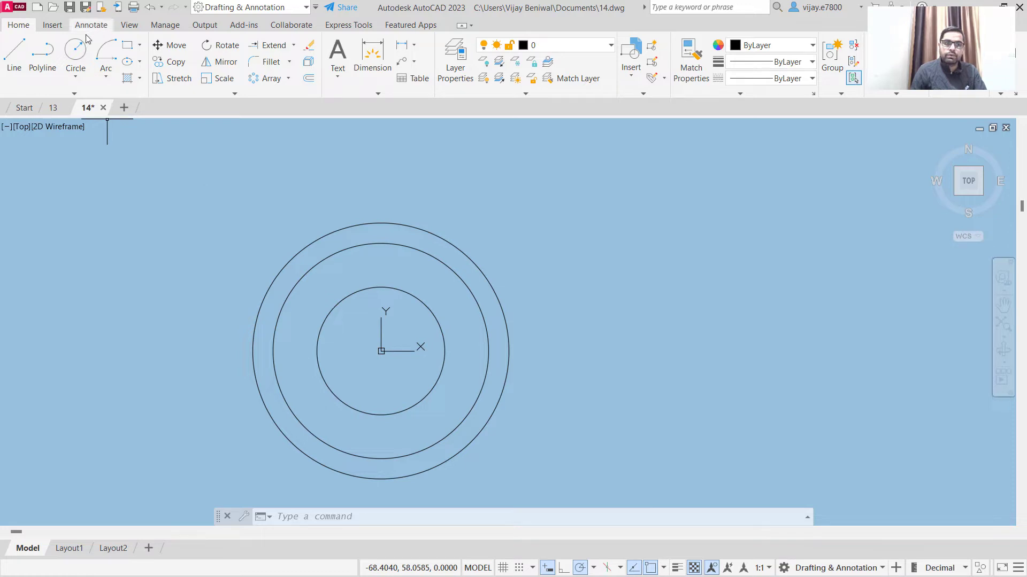
- Draw the innermost circle with radius 6 from the common centre point
{"action": "left_click", "coordinate": [76, 51]}
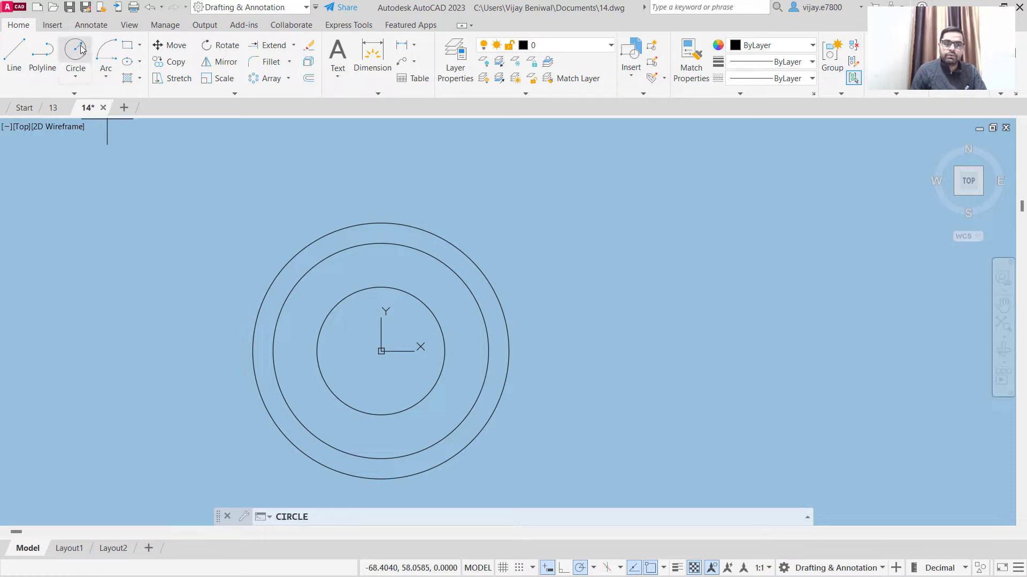
{"action": "left_click", "coordinate": [381, 350]}
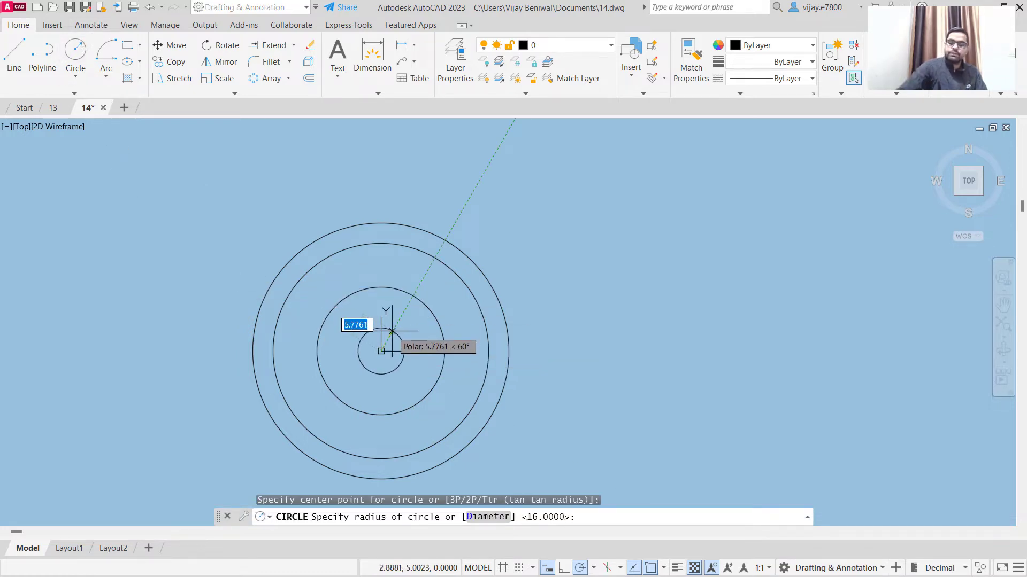
{"action": "type", "text": "6"}
{"action": "key", "text": "Return"}
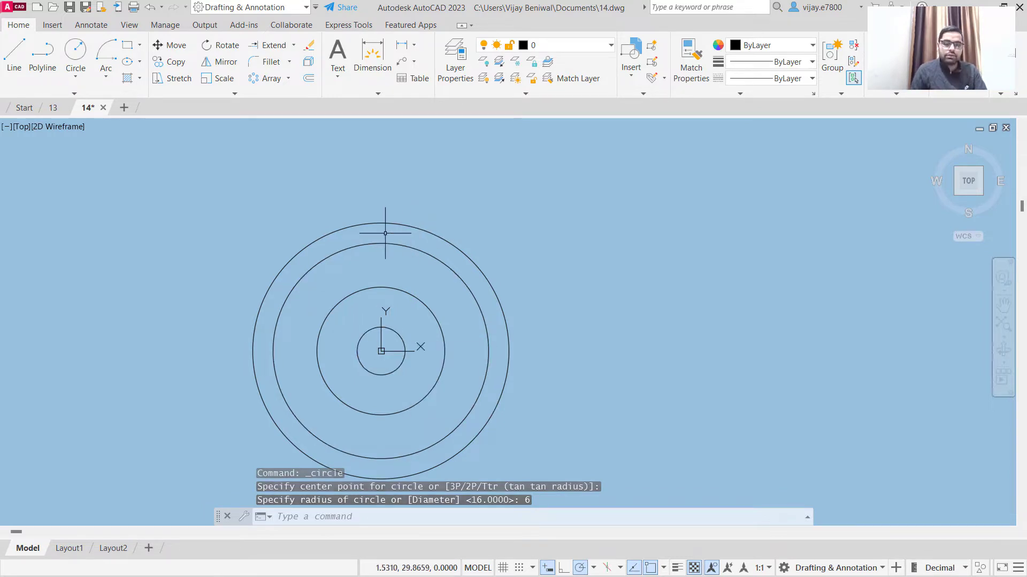
- Draw a vertical line from the circles' centre up to the top quadrant of the outermost circle
{"action": "left_click", "coordinate": [14, 53]}
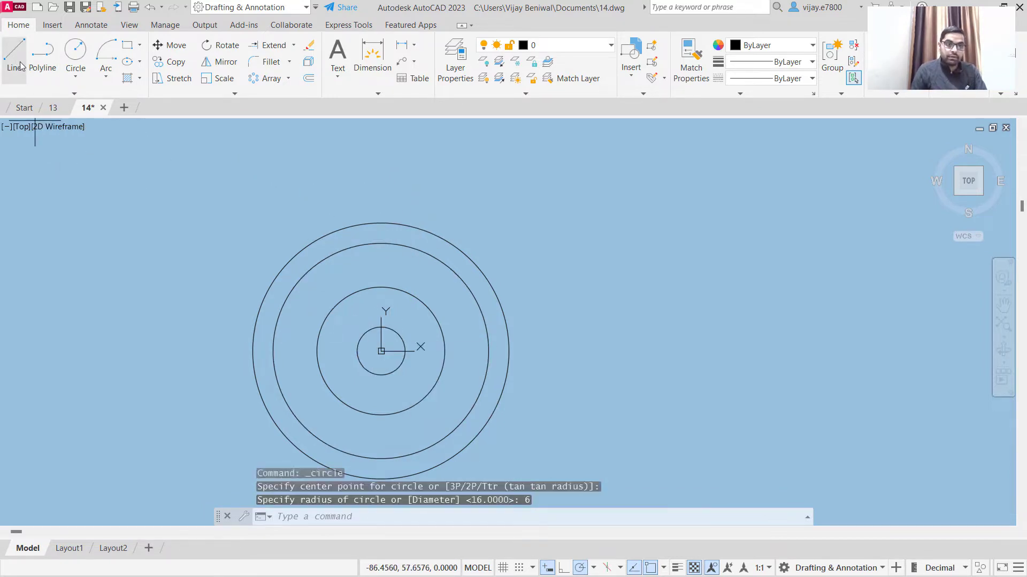
{"action": "scroll", "coordinate": [237, 329], "scroll_direction": "up", "scroll_amount": 4}
{"action": "scroll", "coordinate": [538, 359], "scroll_direction": "down", "scroll_amount": 2}
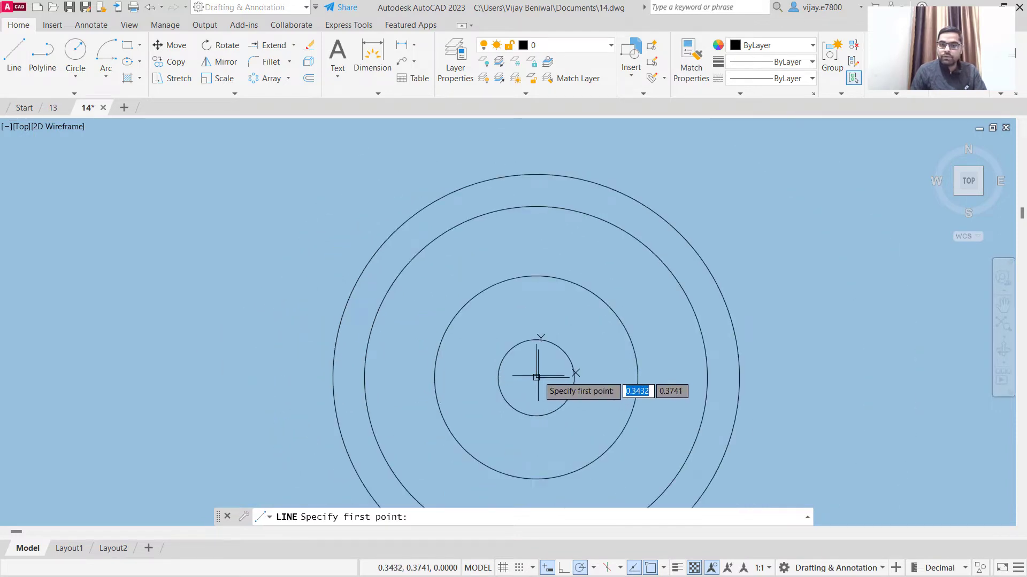
{"action": "left_click", "coordinate": [536, 377]}
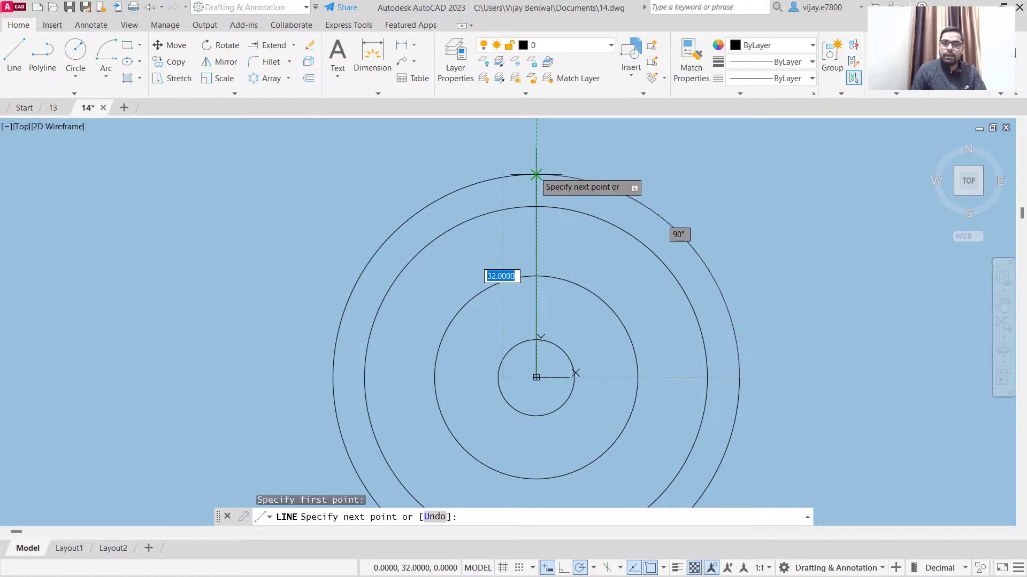
{"action": "left_click", "coordinate": [536, 175]}
{"action": "right_click", "coordinate": [593, 153]}
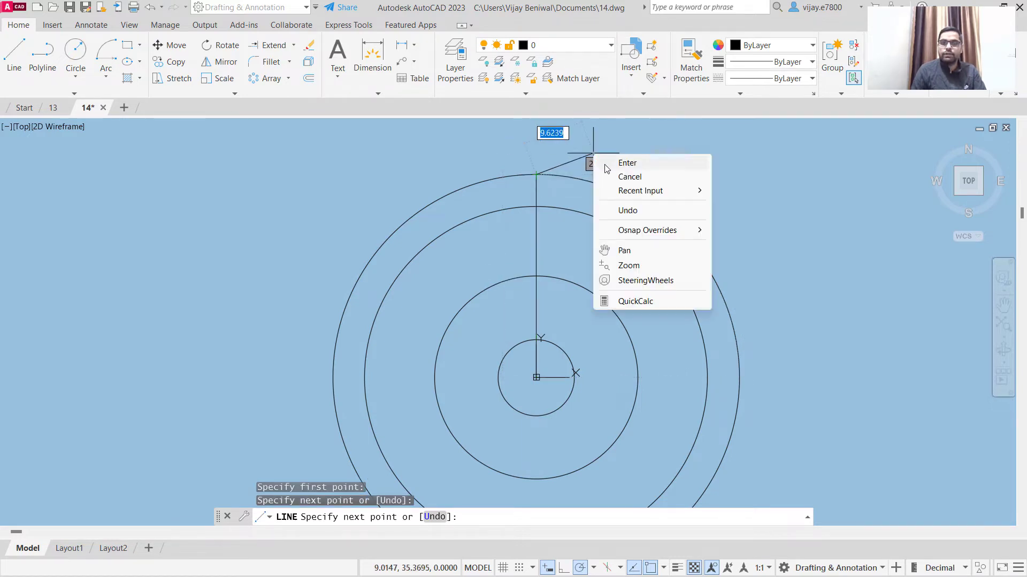
{"action": "key", "text": "Escape"}
{"action": "key", "text": "Return"}
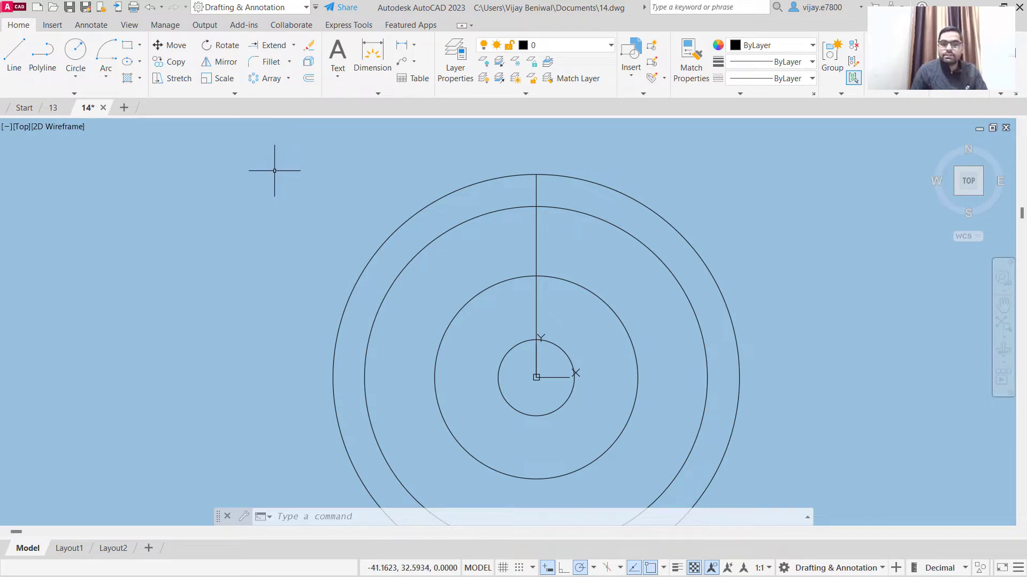
- Offset the vertical line by 3 to both its right and left sides
{"action": "left_click", "coordinate": [308, 78]}
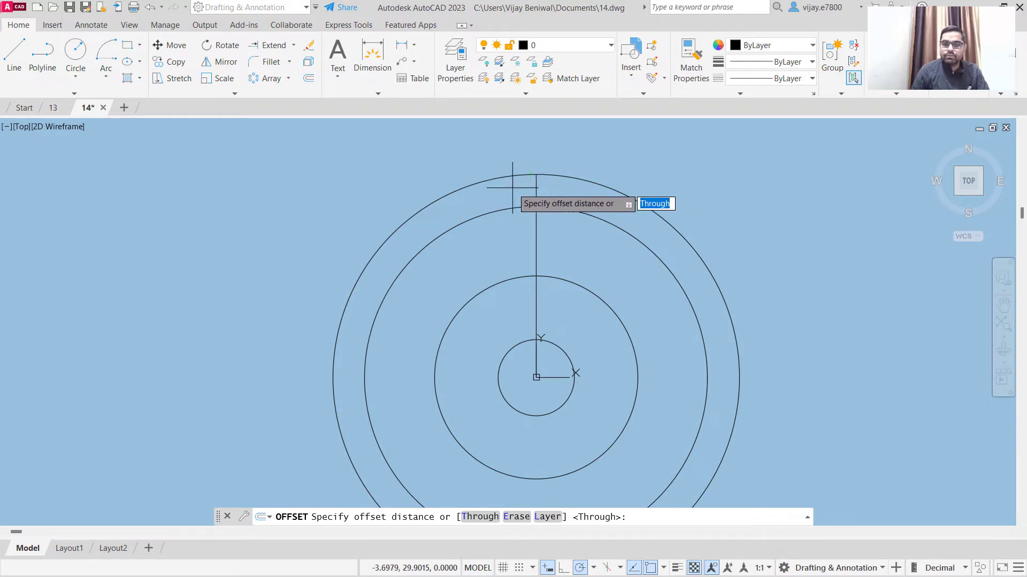
{"action": "type", "text": "3"}
{"action": "key", "text": "Return"}
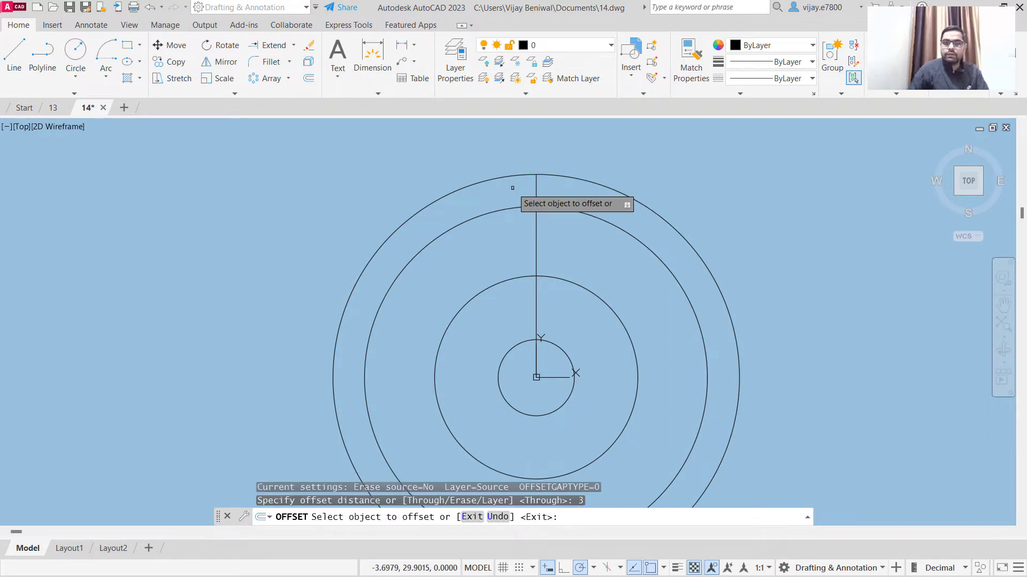
{"action": "left_click", "coordinate": [535, 188]}
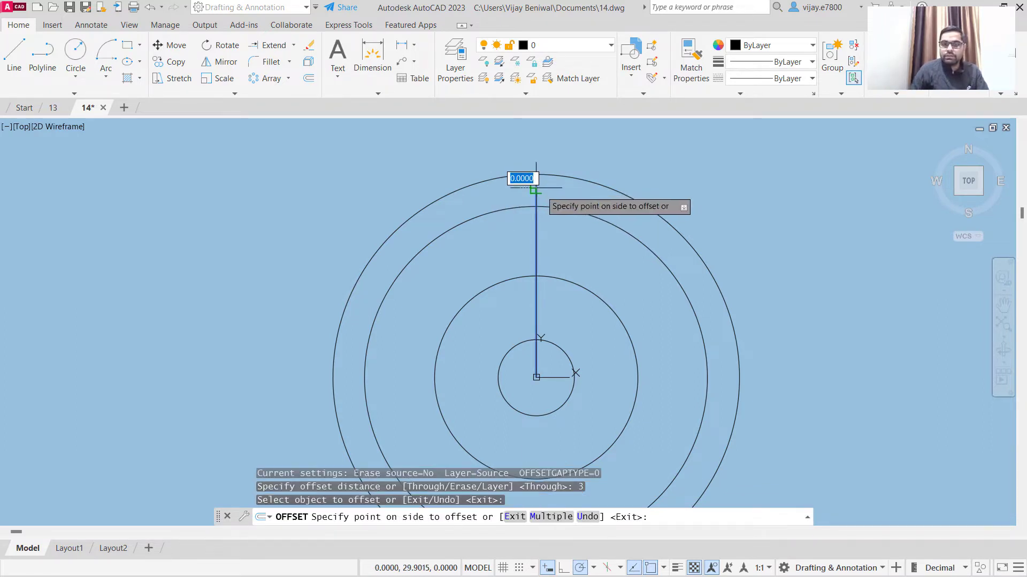
{"action": "left_click", "coordinate": [546, 191]}
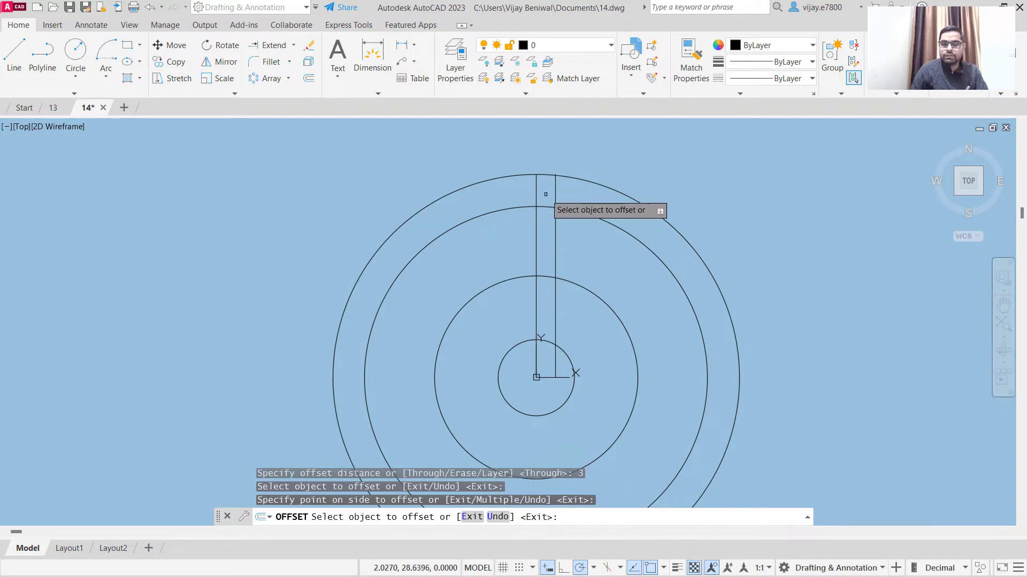
{"action": "left_click", "coordinate": [536, 194]}
{"action": "left_click", "coordinate": [525, 189]}
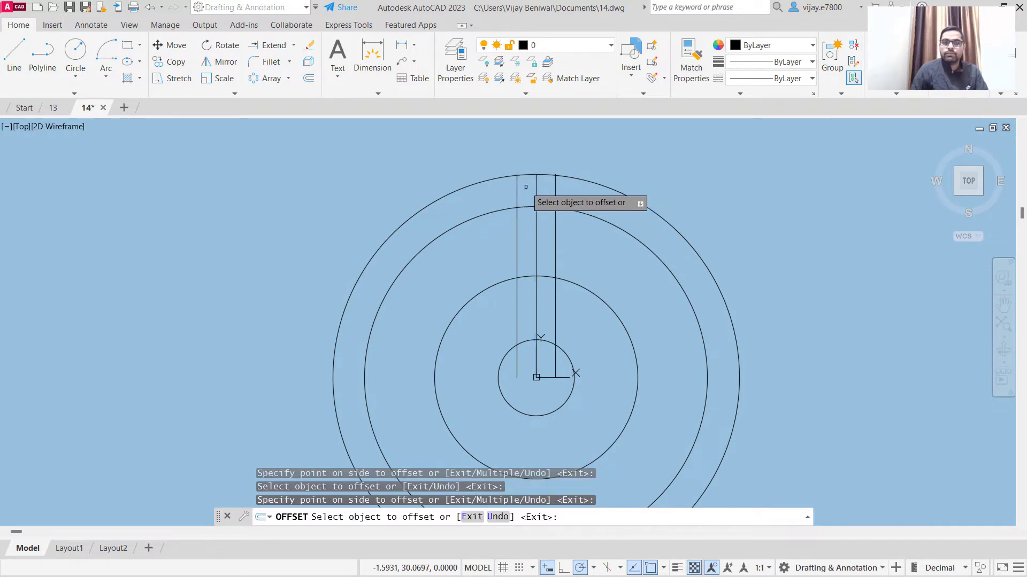
- Trim the offset lines' tips beyond the outermost circle and the middle line's segment between the two outer circles
{"action": "scroll", "coordinate": [526, 186], "scroll_direction": "up", "scroll_amount": 8}
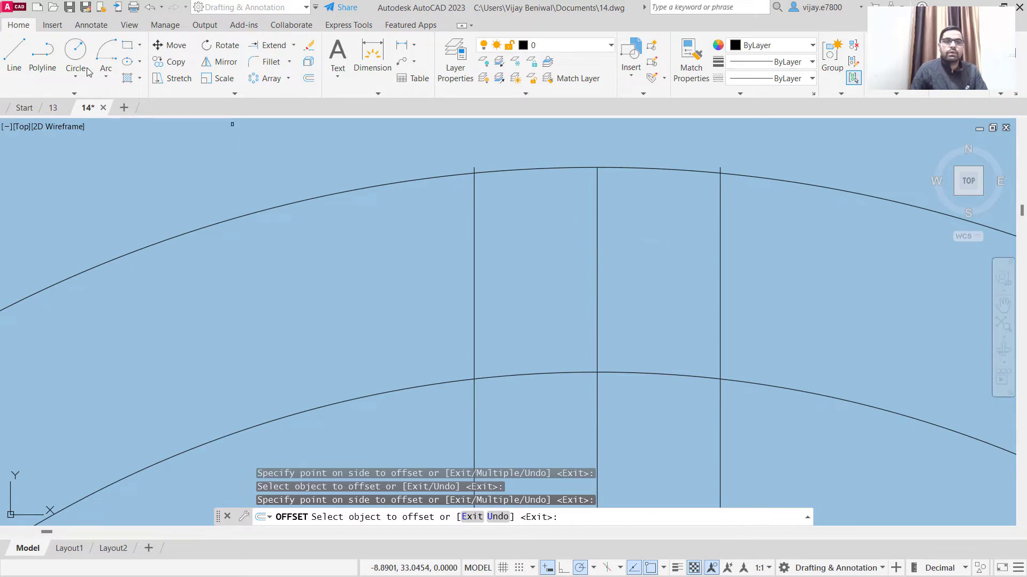
{"action": "left_click", "coordinate": [293, 44]}
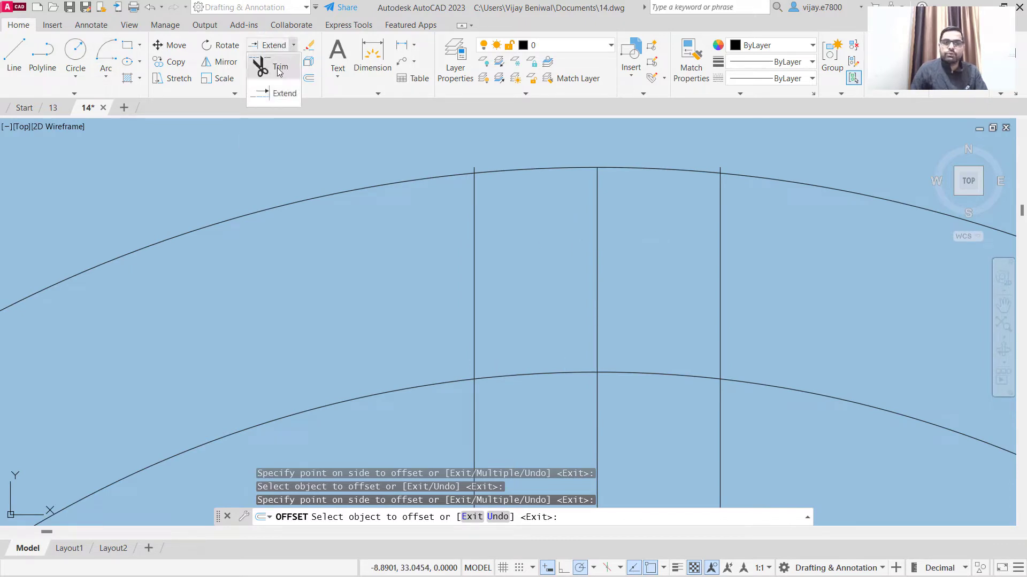
{"action": "left_click", "coordinate": [278, 70]}
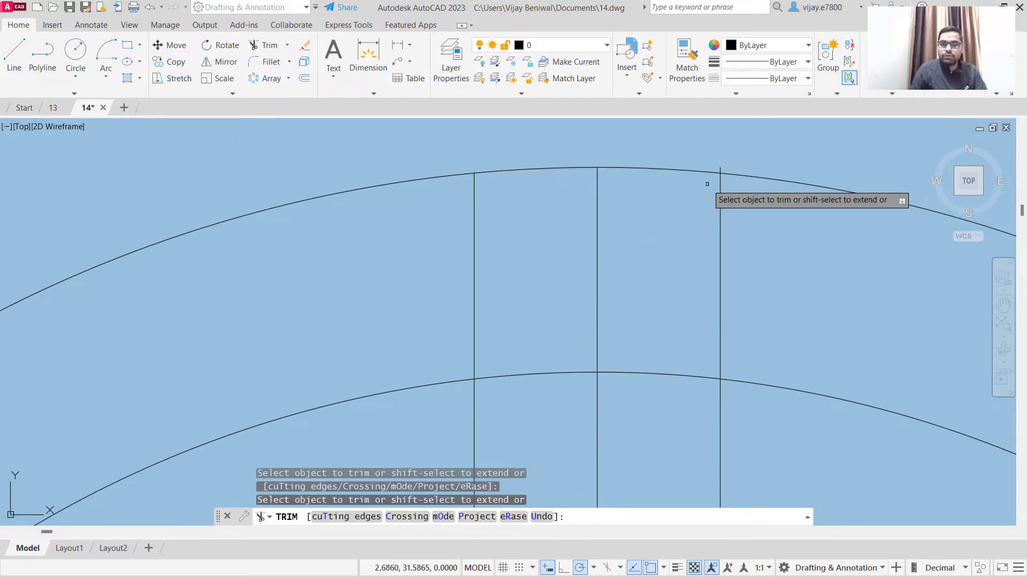
{"action": "left_click", "coordinate": [719, 168]}
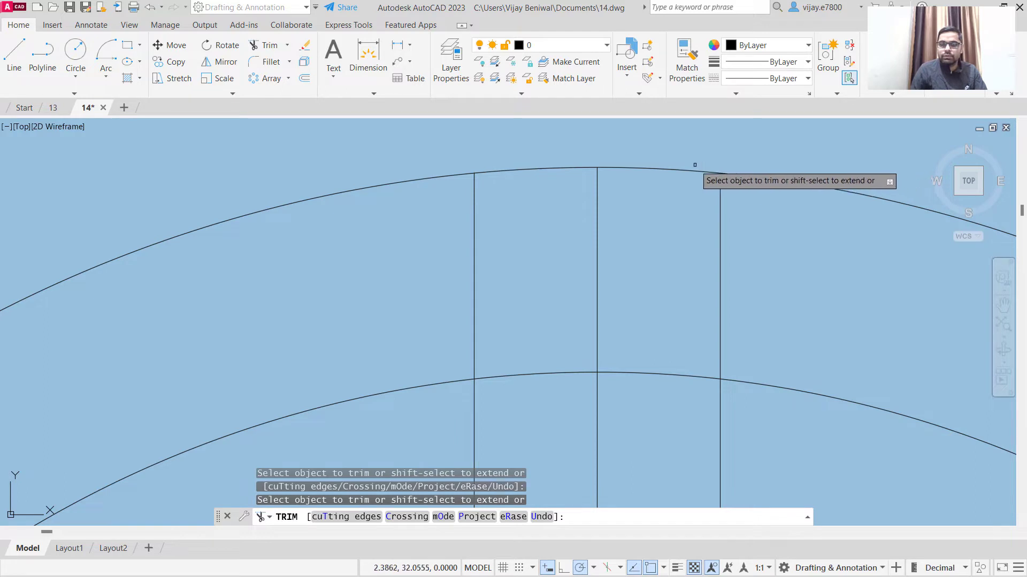
{"action": "left_click", "coordinate": [598, 253]}
- Trim away all segments of the three vertical lines inside the radius 27 circle
{"action": "scroll", "coordinate": [604, 321], "scroll_direction": "down", "scroll_amount": 4}
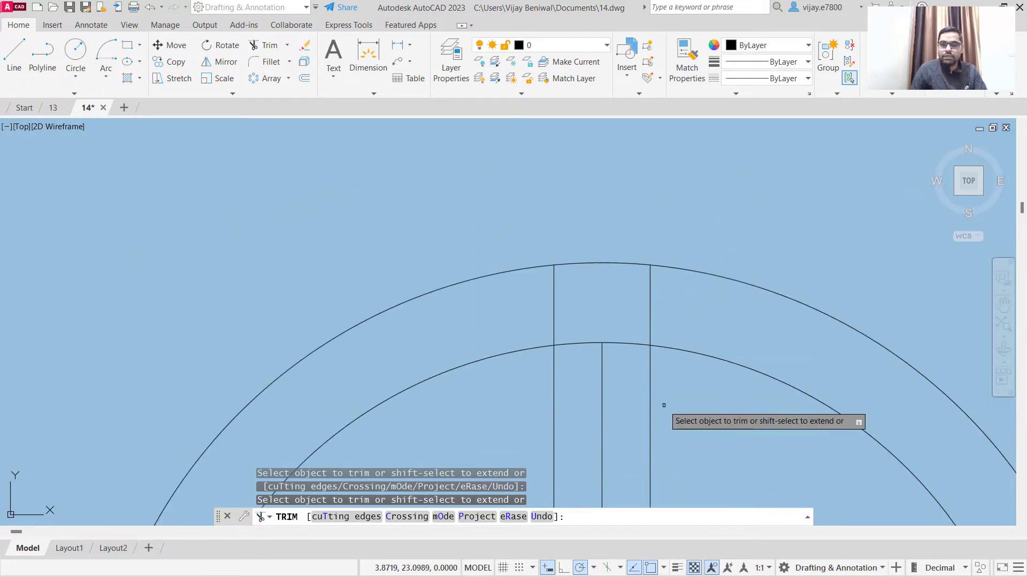
{"action": "left_click", "coordinate": [664, 406]}
{"action": "left_click", "coordinate": [532, 394]}
{"action": "key", "text": "Return"}
{"action": "scroll", "coordinate": [584, 425], "scroll_direction": "down", "scroll_amount": 2}
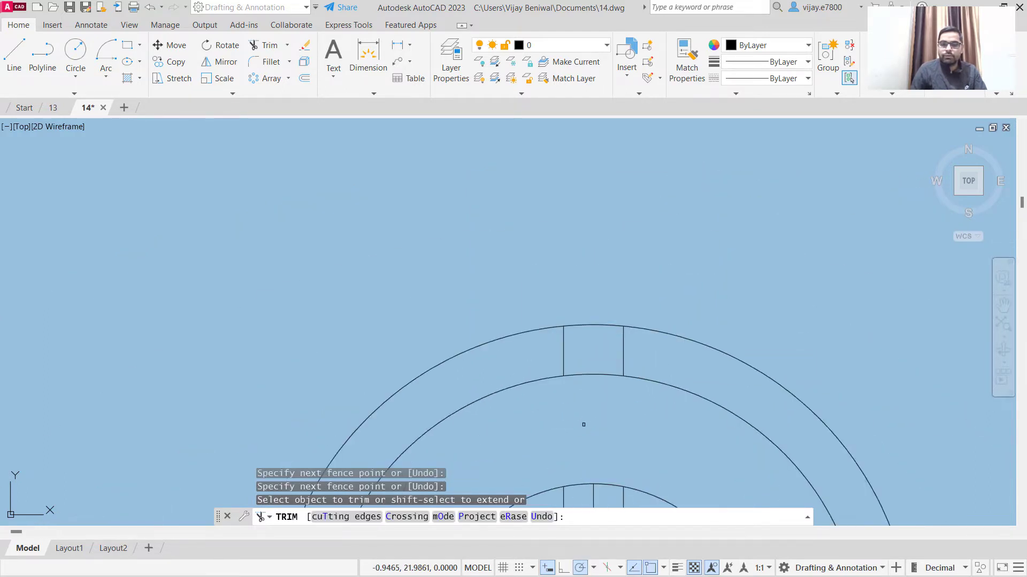
{"action": "scroll", "coordinate": [583, 425], "scroll_direction": "down", "scroll_amount": 2}
{"action": "left_click", "coordinate": [635, 351]}
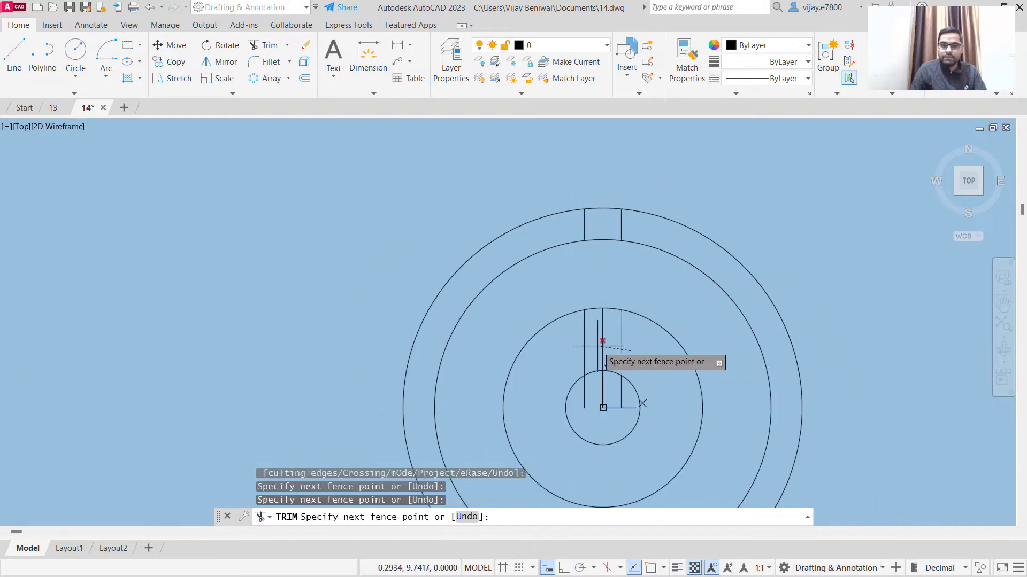
{"action": "key", "text": "Return"}
{"action": "scroll", "coordinate": [603, 373], "scroll_direction": "up", "scroll_amount": 2}
{"action": "left_click", "coordinate": [648, 409]}
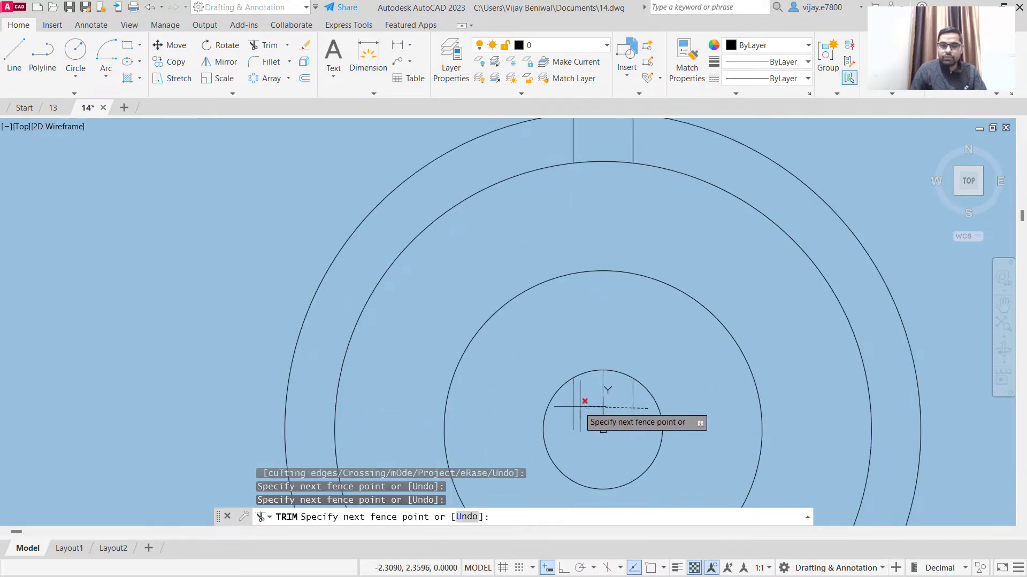
{"action": "key", "text": "Return"}
{"action": "scroll", "coordinate": [597, 235], "scroll_direction": "down", "scroll_amount": 3}
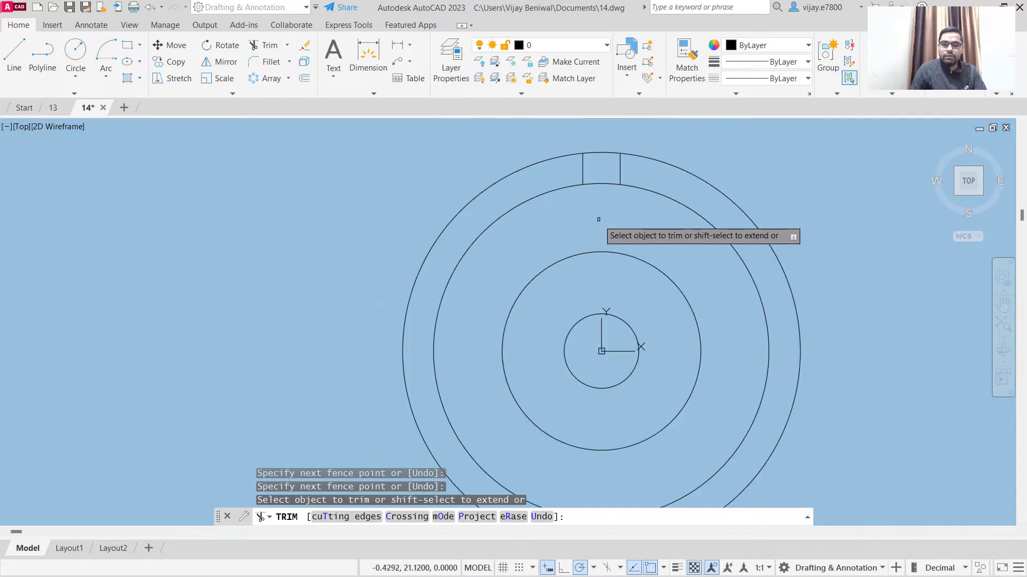
- Trim the outermost circle outside the two short lines, keeping only the arc that caps the tooth
{"action": "middle_click_drag", "start_coordinate": [598, 220], "coordinate": [576, 264]}
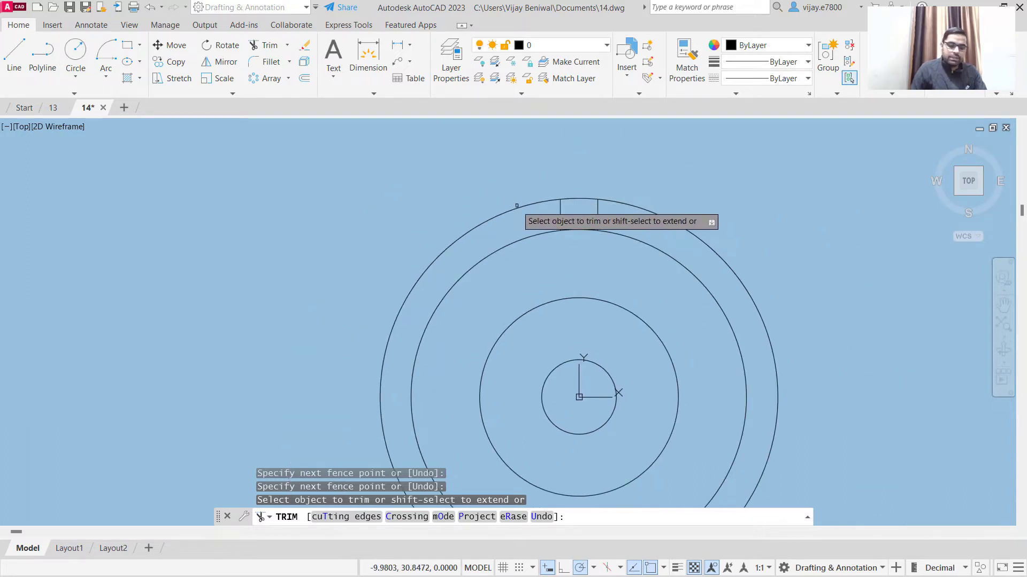
{"action": "left_click", "coordinate": [550, 201]}
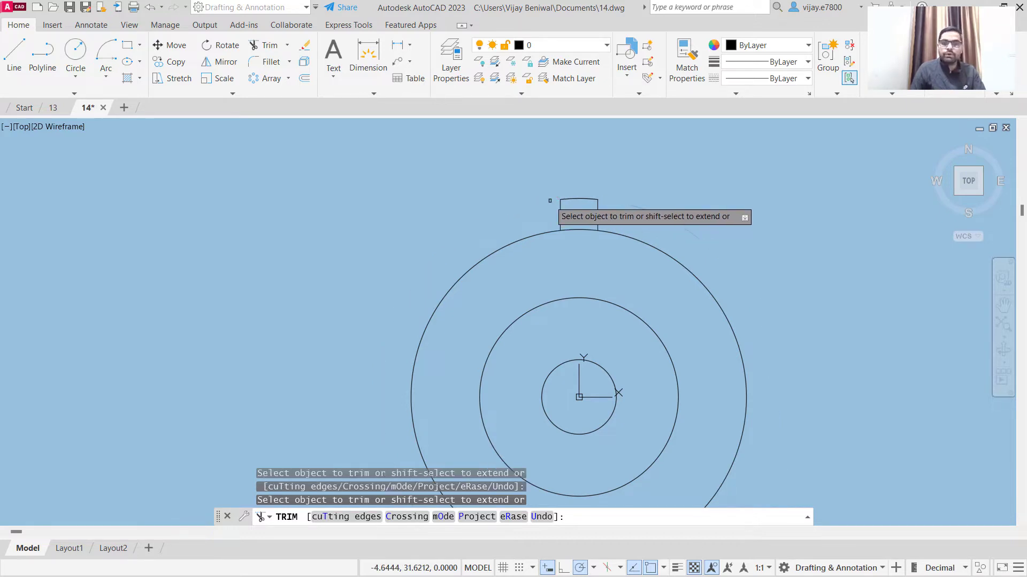
- Create a polar array of the tooth's two side lines and cap arc around the circles' centre with 18 items
{"action": "left_click", "coordinate": [578, 231]}
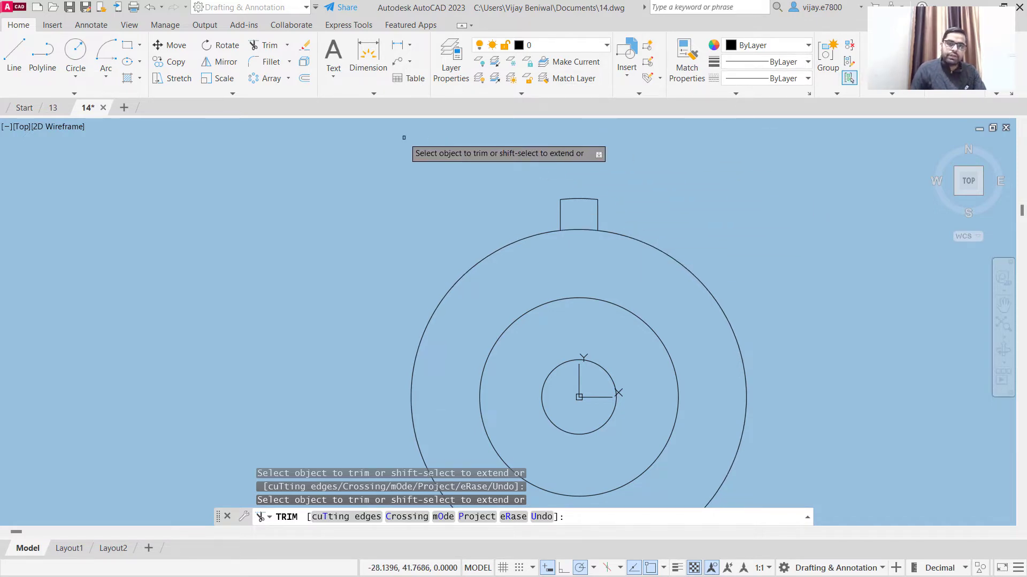
{"action": "key", "text": "Escape"}
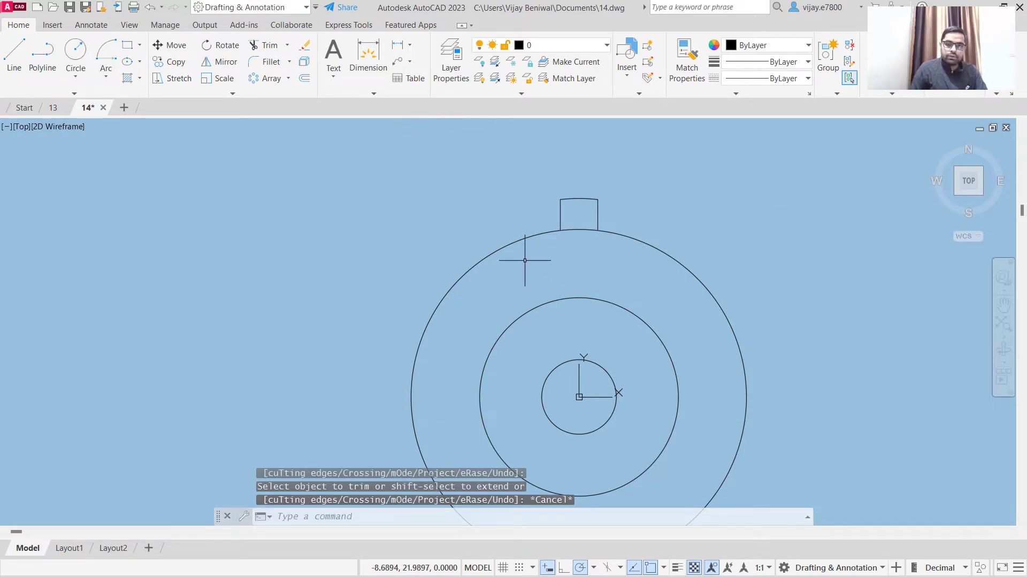
{"action": "left_click", "coordinate": [612, 209]}
{"action": "left_click", "coordinate": [543, 185]}
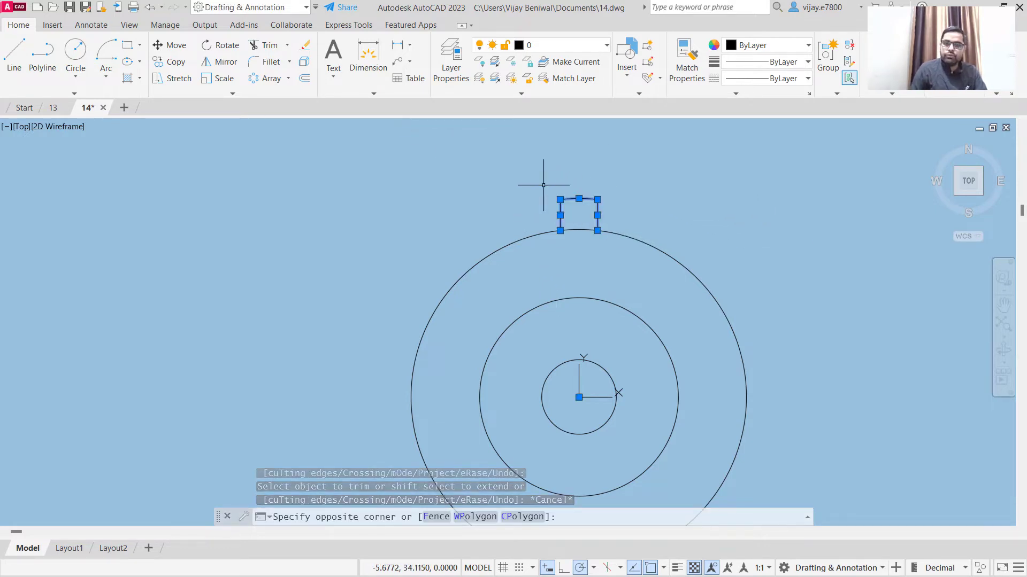
{"action": "left_click", "coordinate": [270, 79]}
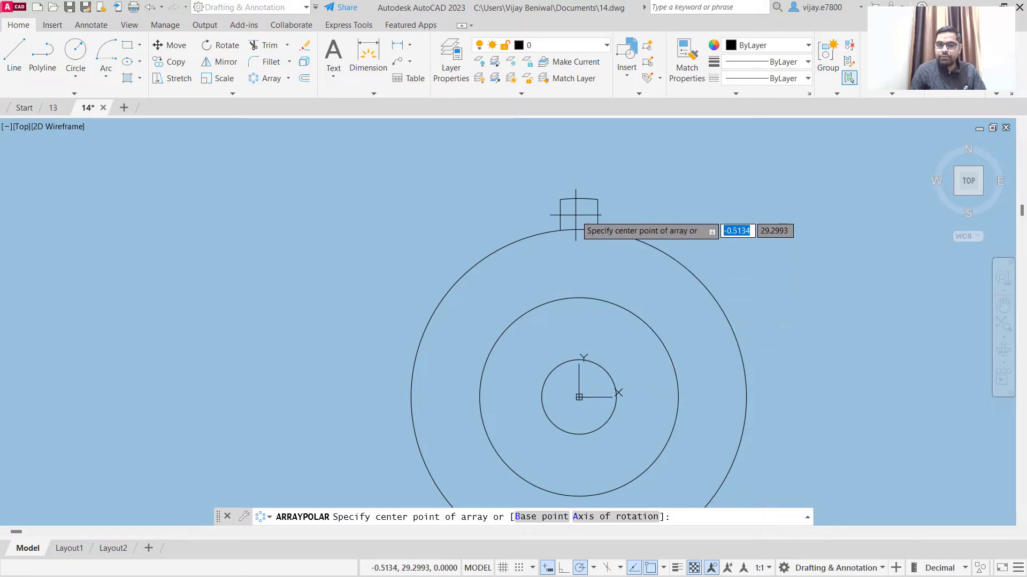
{"action": "left_click", "coordinate": [578, 397]}
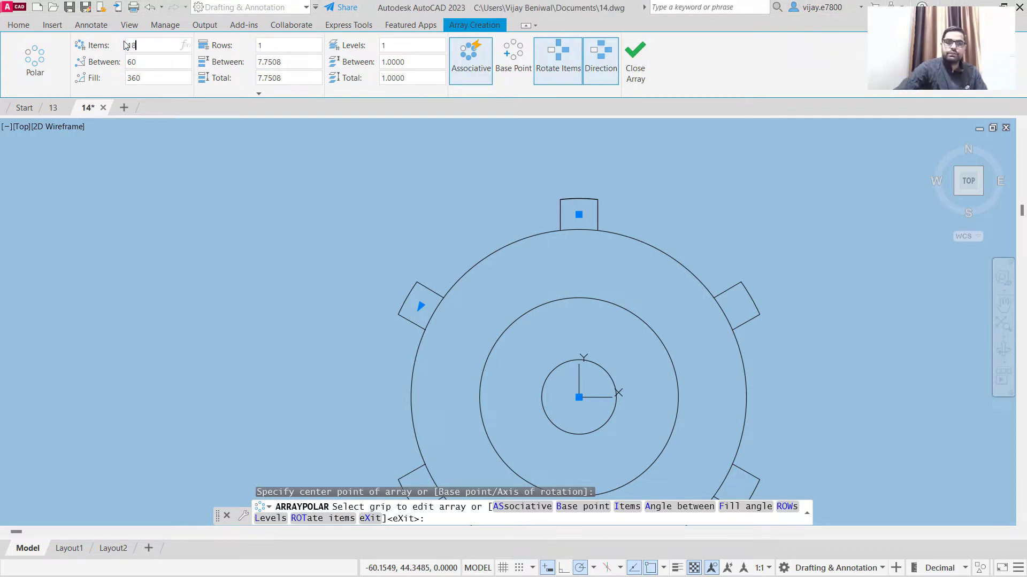
{"action": "key", "text": "Return"}
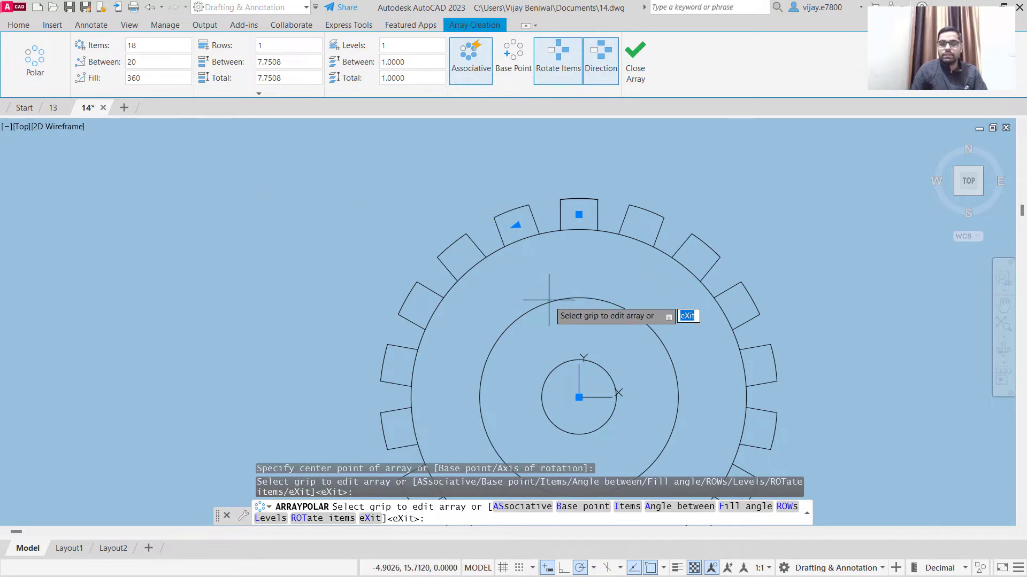
{"action": "scroll", "coordinate": [538, 275], "scroll_direction": "up", "scroll_amount": 2}
{"action": "middle_click_drag", "start_coordinate": [539, 274], "coordinate": [420, 236]}
{"action": "scroll", "coordinate": [402, 228], "scroll_direction": "down", "scroll_amount": 2}
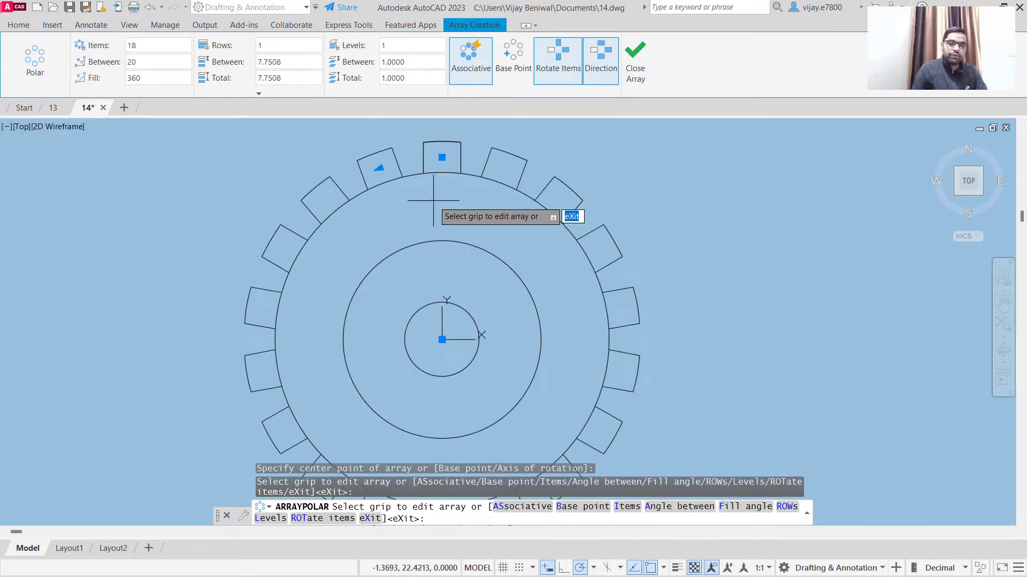
{"action": "left_click", "coordinate": [636, 64]}
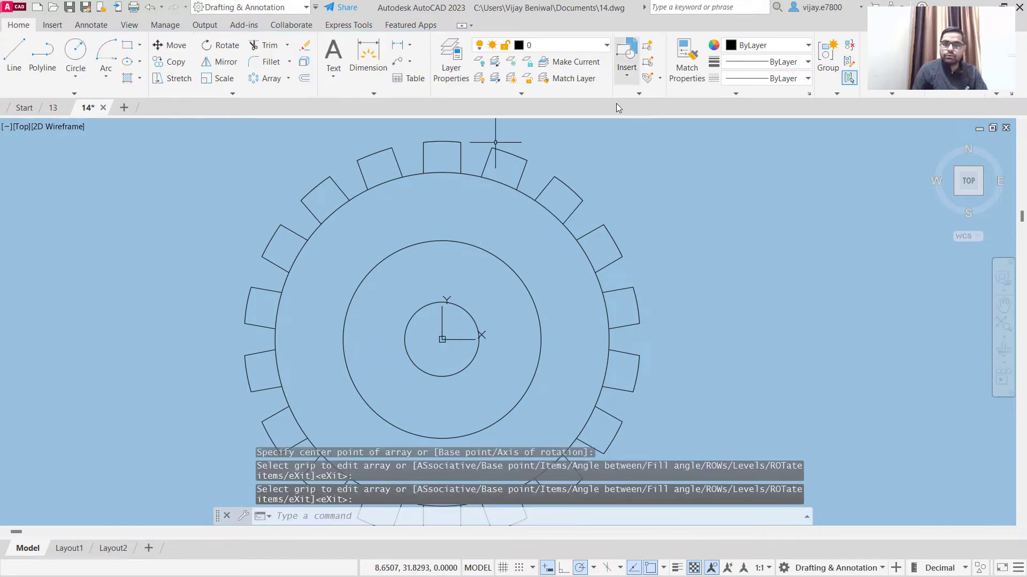
- Trim away the radius 27 circle's arcs at the base of all the teeth, keeping the arcs between them
{"action": "left_click", "coordinate": [269, 47]}
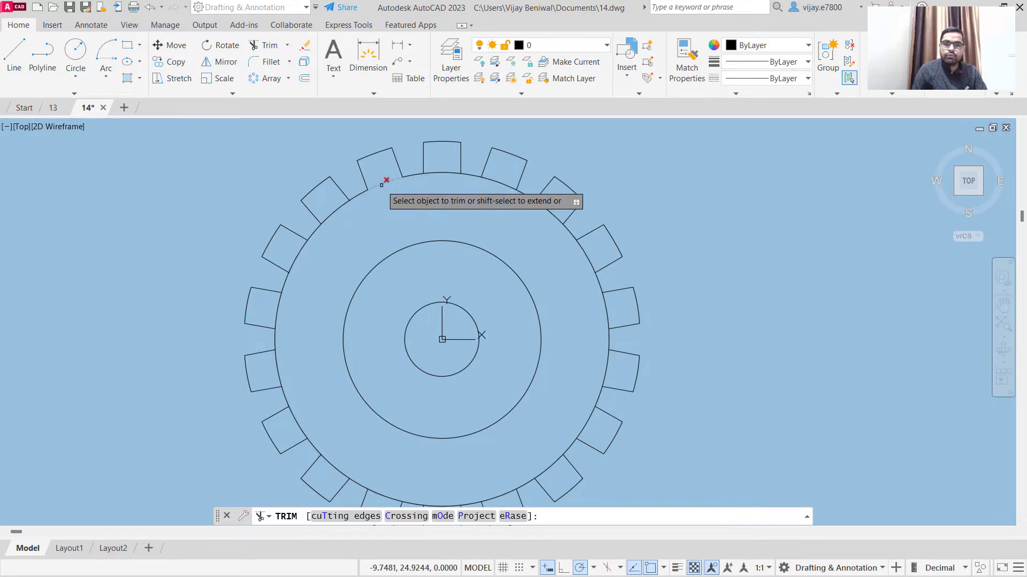
{"action": "left_click", "coordinate": [381, 185]}
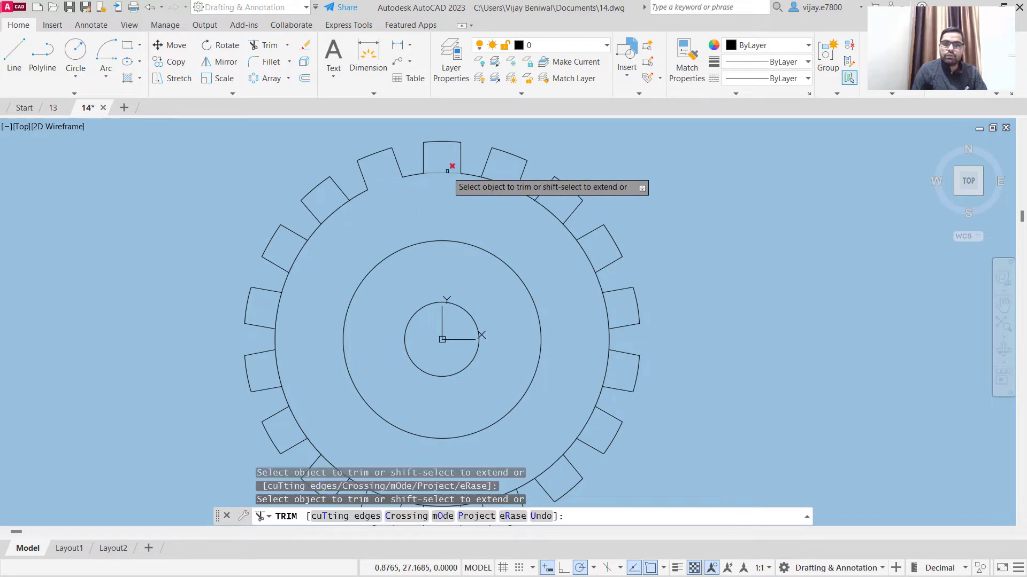
{"action": "left_click", "coordinate": [496, 180]}
{"action": "left_click", "coordinate": [551, 213]}
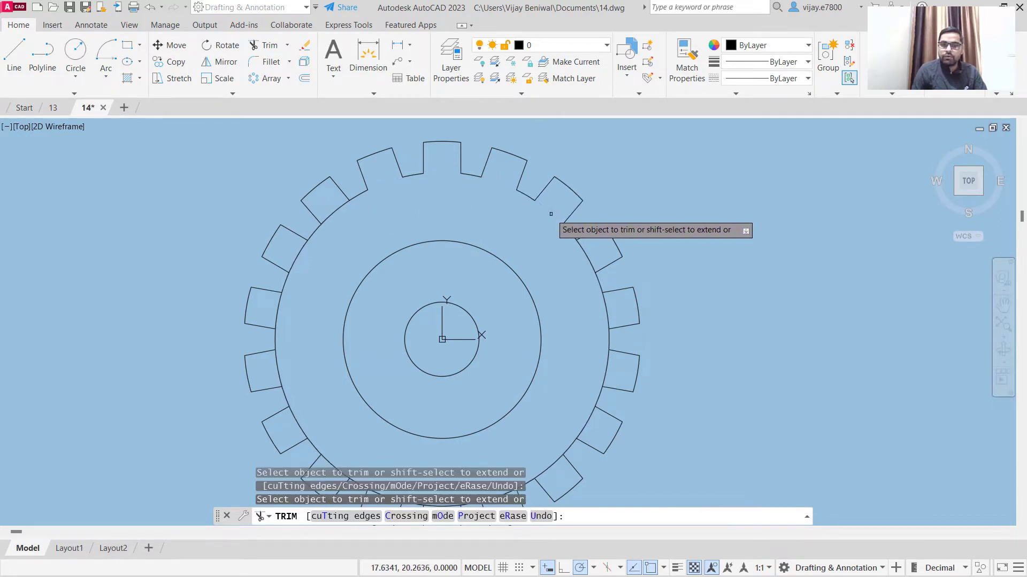
{"action": "left_click", "coordinate": [589, 259]}
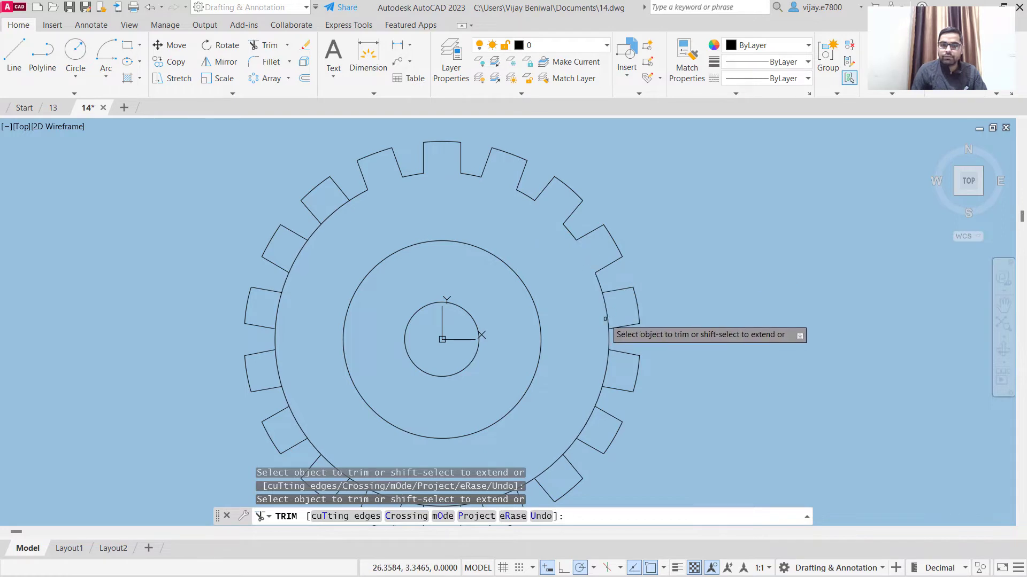
{"action": "left_click", "coordinate": [604, 319]}
{"action": "left_click", "coordinate": [610, 318]}
{"action": "left_click", "coordinate": [607, 369]}
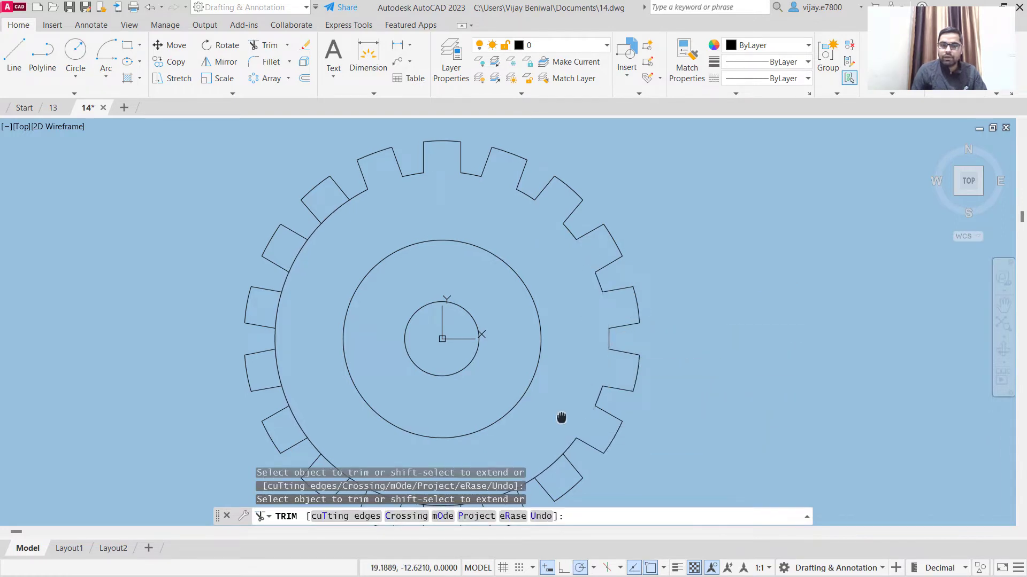
{"action": "scroll", "coordinate": [588, 406], "scroll_direction": "down", "scroll_amount": 2}
{"action": "left_click", "coordinate": [588, 389]}
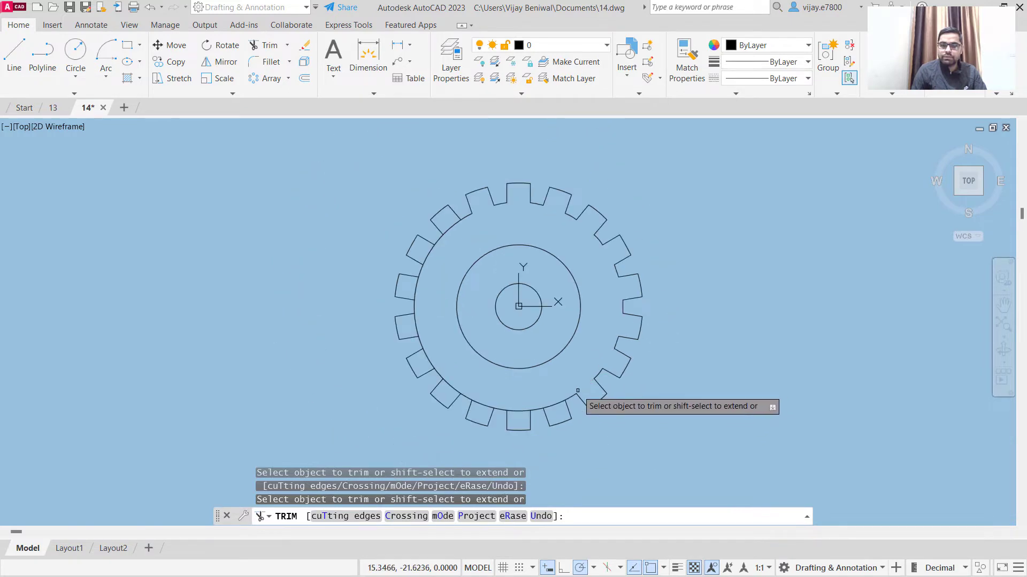
{"action": "left_click", "coordinate": [554, 405]}
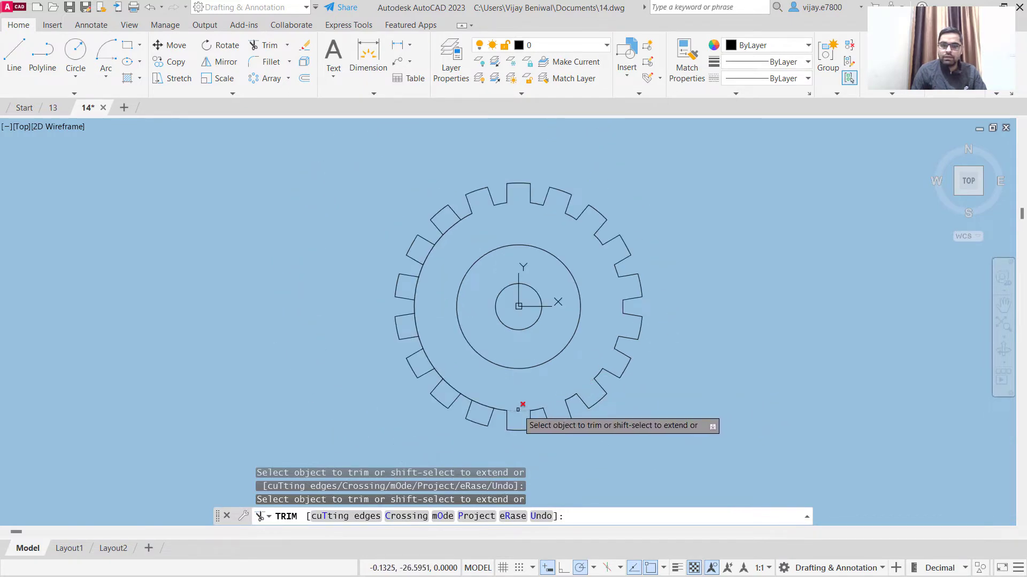
{"action": "left_click", "coordinate": [517, 410]}
{"action": "left_click", "coordinate": [480, 405]}
{"action": "left_click", "coordinate": [453, 387]}
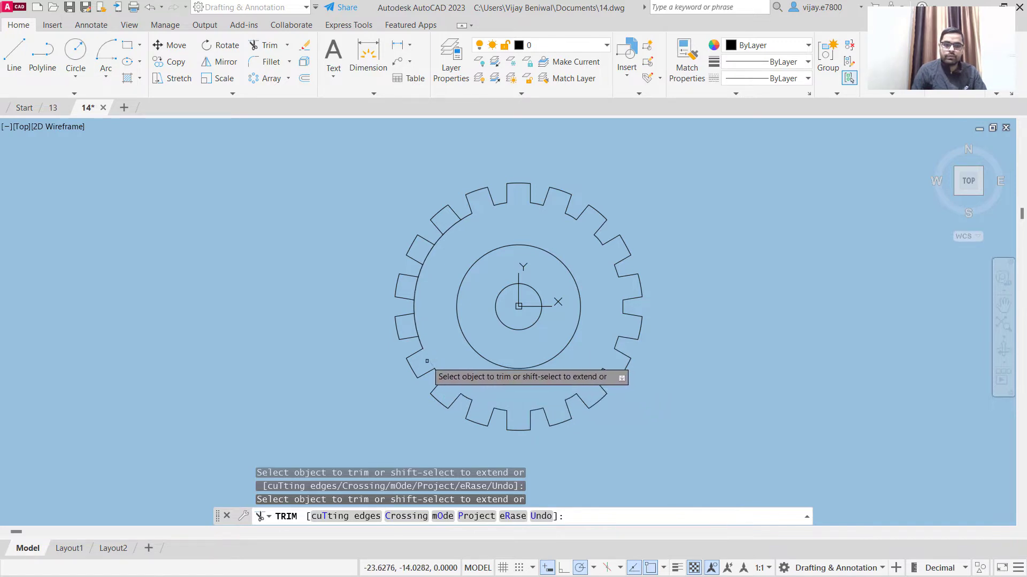
{"action": "left_click", "coordinate": [415, 328]}
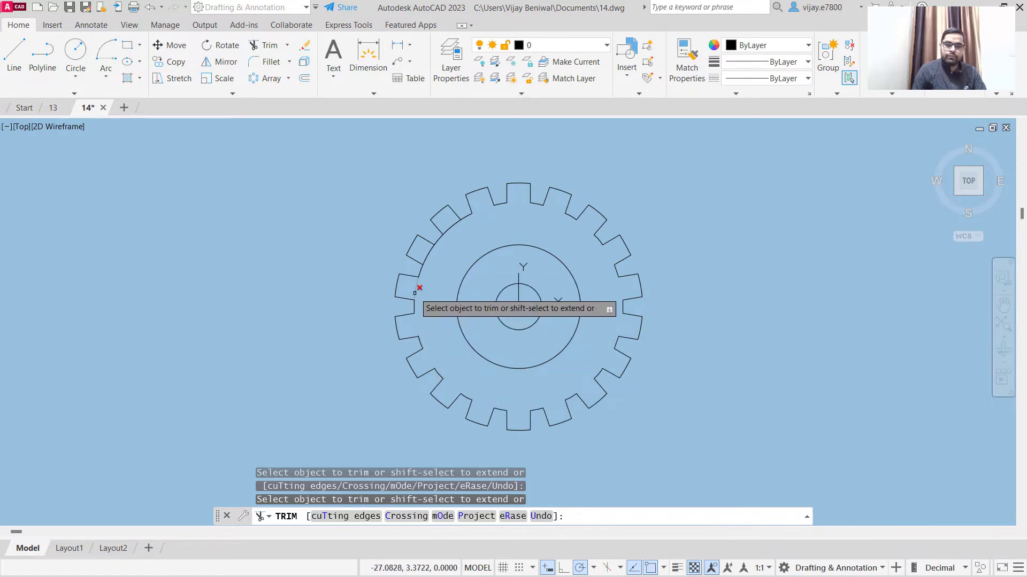
{"action": "mouse_move", "coordinate": [427, 252]}
{"action": "left_mouse_down"}
{"action": "mouse_move", "coordinate": [448, 233]}
{"action": "mouse_move", "coordinate": [440, 263]}
{"action": "left_mouse_up"}
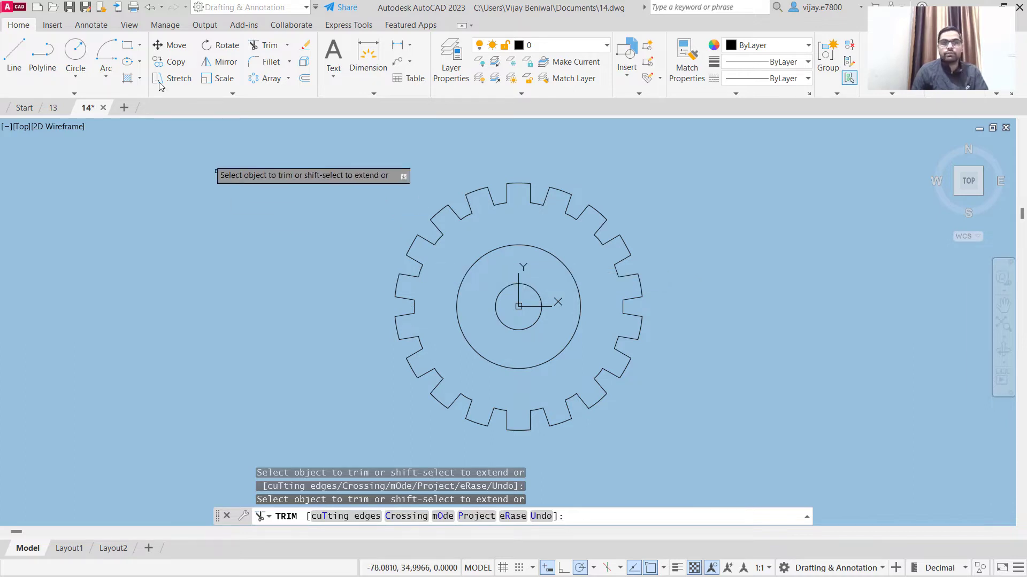
- Copy the whole gear, using its centre as base point, to a distance of 100 horizontally to the right
{"action": "left_click", "coordinate": [172, 63]}
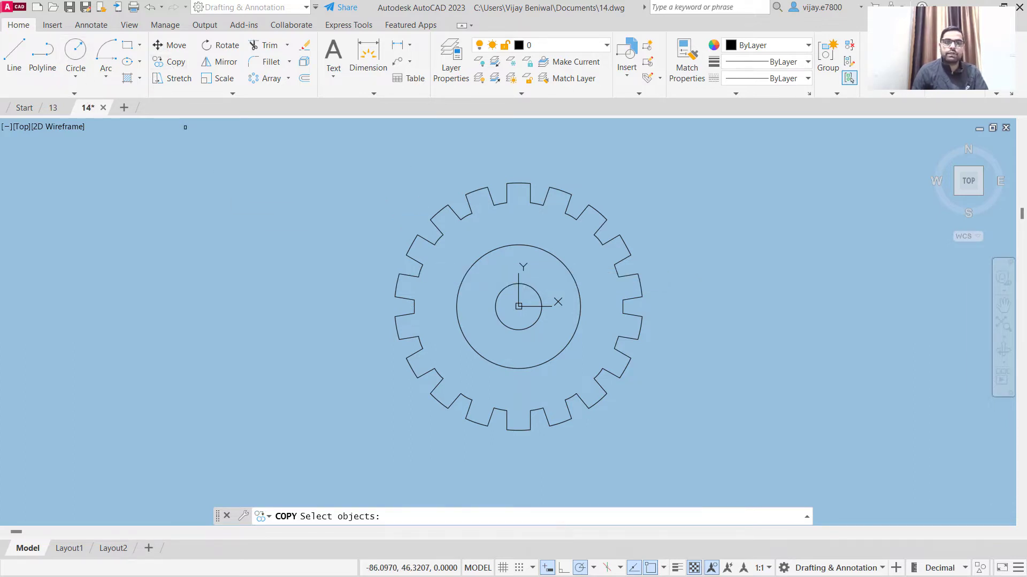
{"action": "left_click", "coordinate": [739, 459]}
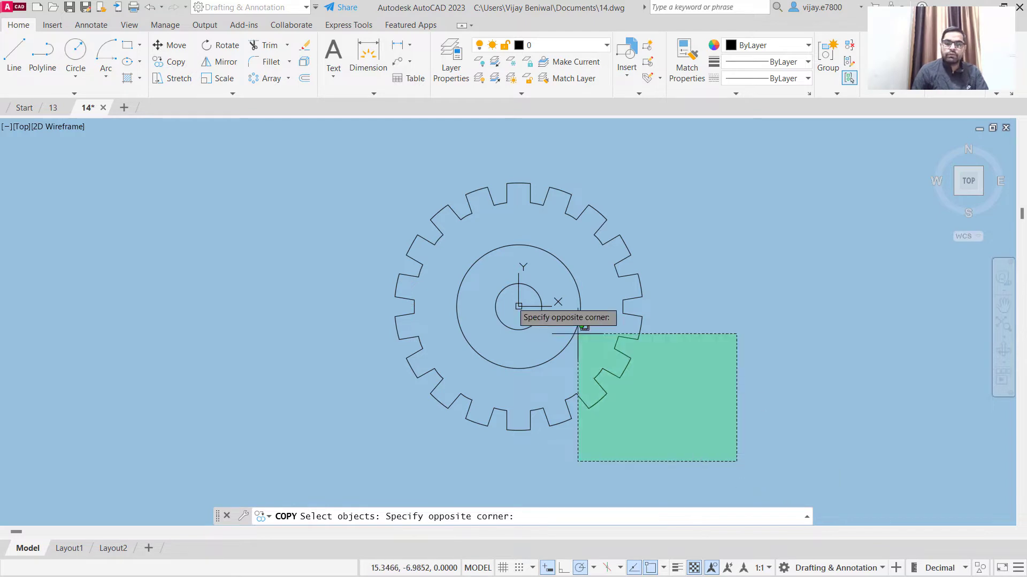
{"action": "left_click", "coordinate": [354, 162]}
{"action": "key", "text": "Return"}
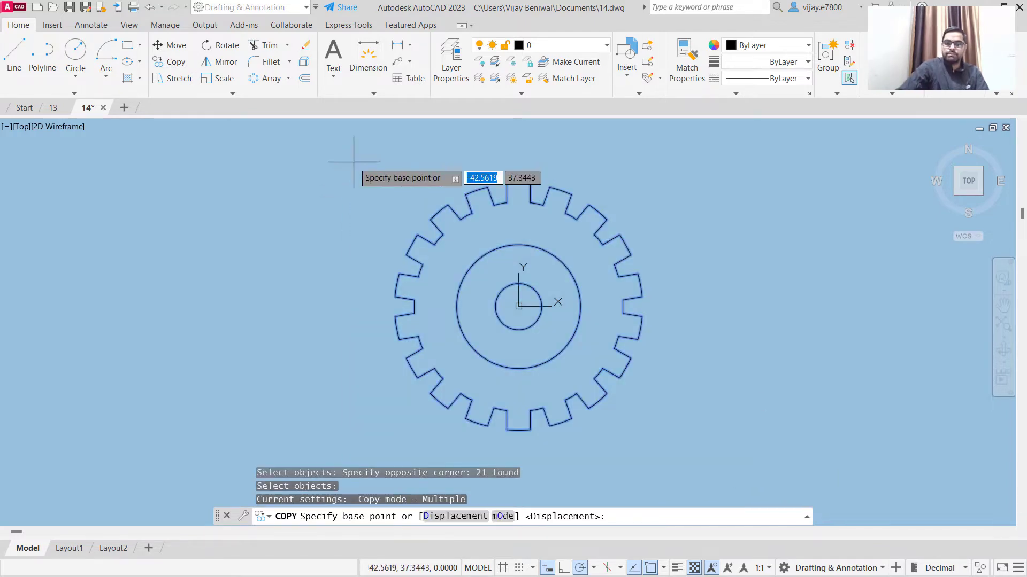
{"action": "left_click", "coordinate": [519, 306]}
{"action": "scroll", "coordinate": [668, 312], "scroll_direction": "down", "scroll_amount": 2}
{"action": "scroll", "coordinate": [690, 308], "scroll_direction": "down", "scroll_amount": 2}
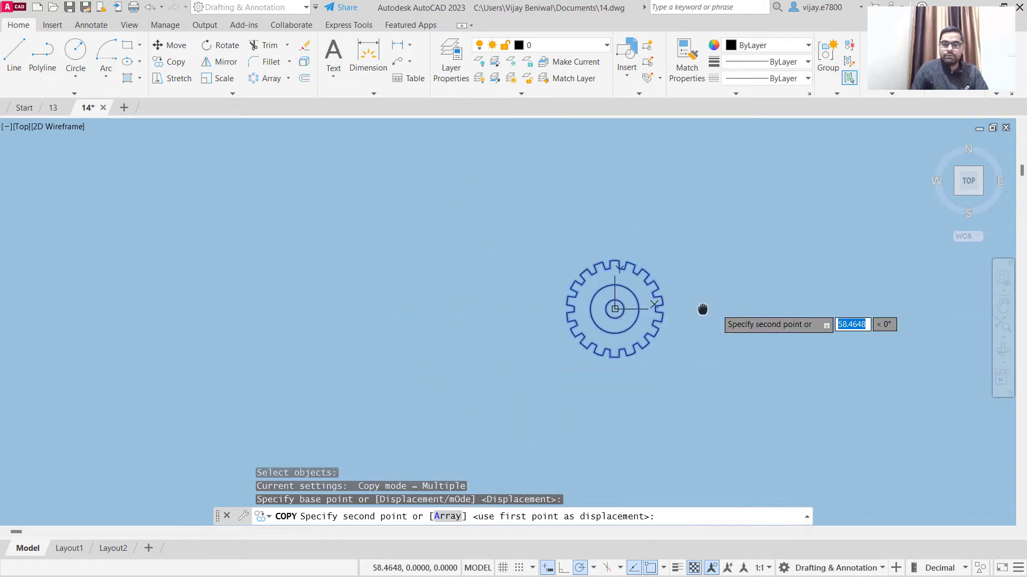
{"action": "middle_click_drag", "start_coordinate": [701, 309], "coordinate": [417, 314]}
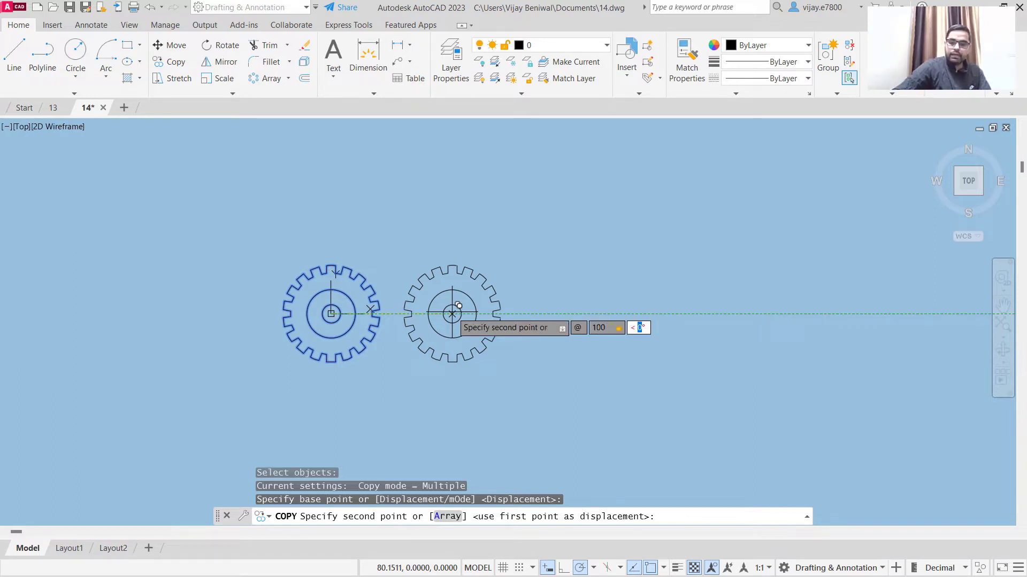
{"action": "key", "text": "Return"}
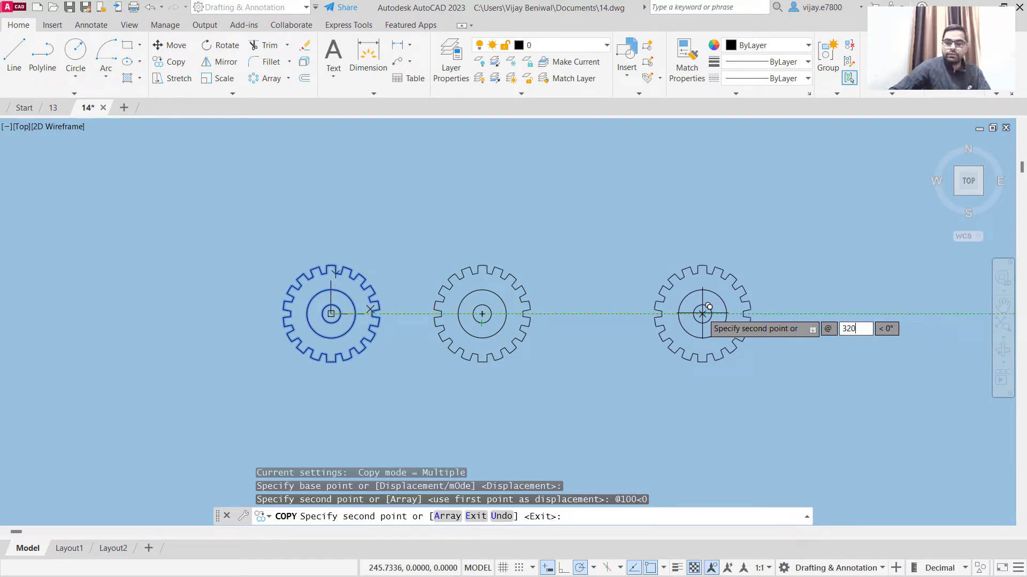
- Place a second copy of the gear 320 to the right of the original's centre and finish copying
{"action": "key", "text": "Return"}
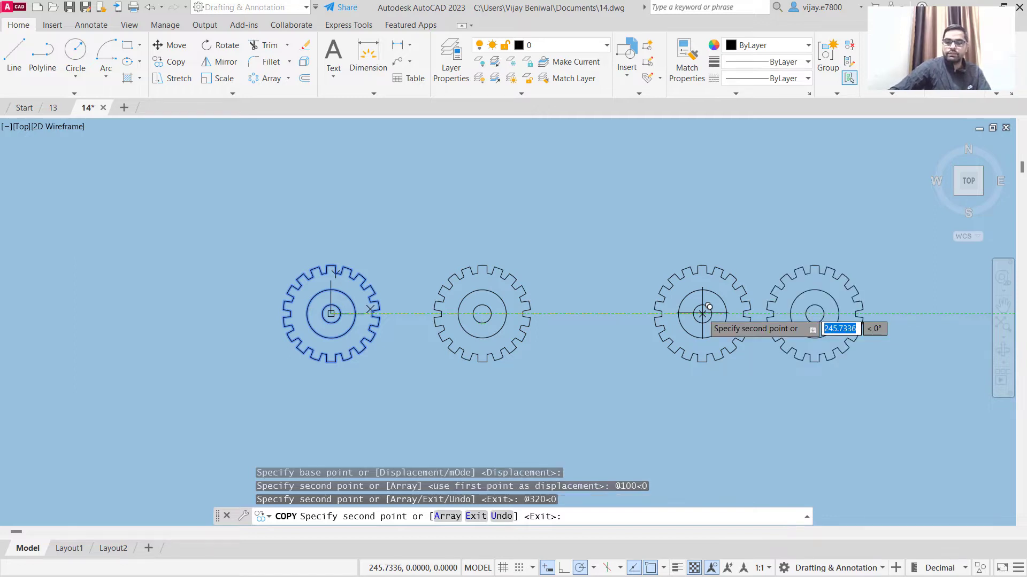
{"action": "right_click", "coordinate": [714, 431]}
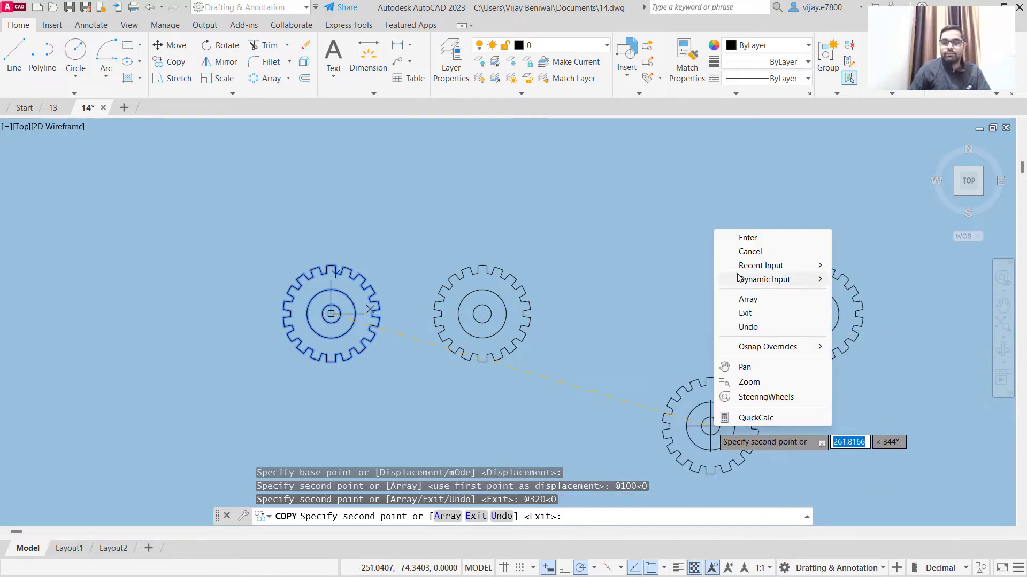
{"action": "left_click", "coordinate": [757, 240]}
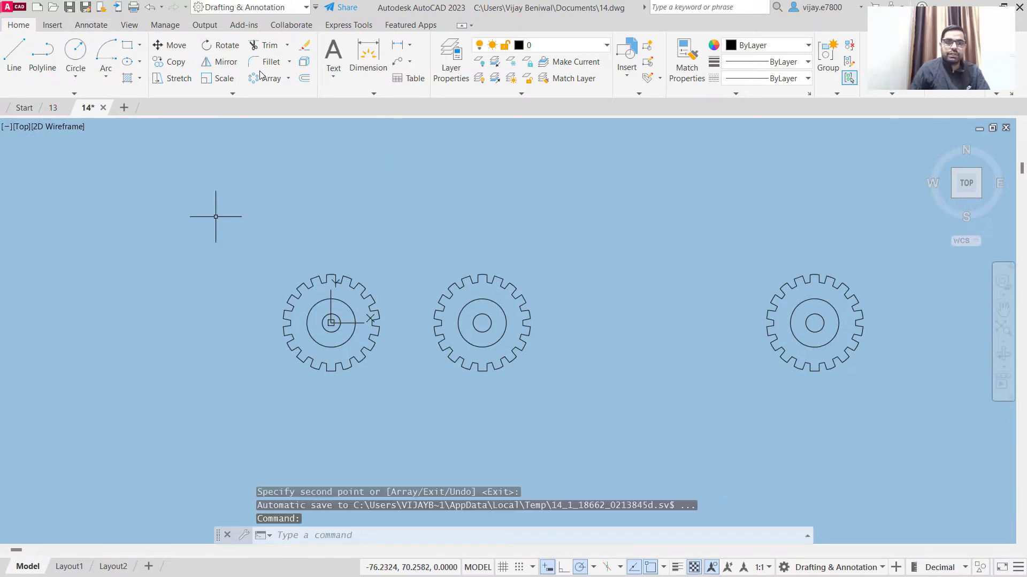
- Add a horizontal linear dimension between the centres of the two copied gears, placed below them
{"action": "left_click", "coordinate": [398, 45]}
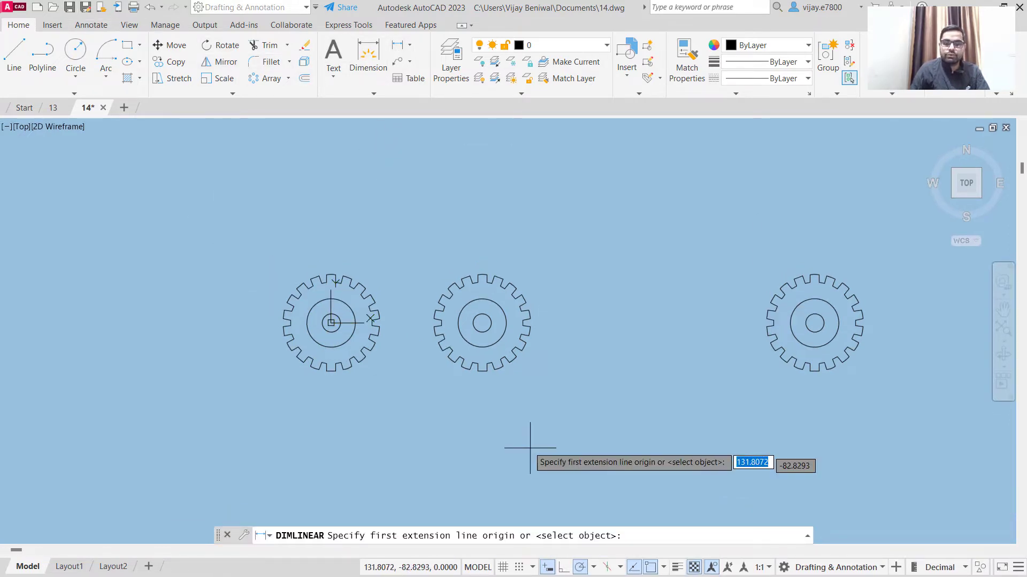
{"action": "scroll", "coordinate": [447, 315], "scroll_direction": "up", "scroll_amount": 2}
{"action": "scroll", "coordinate": [453, 314], "scroll_direction": "up", "scroll_amount": 2}
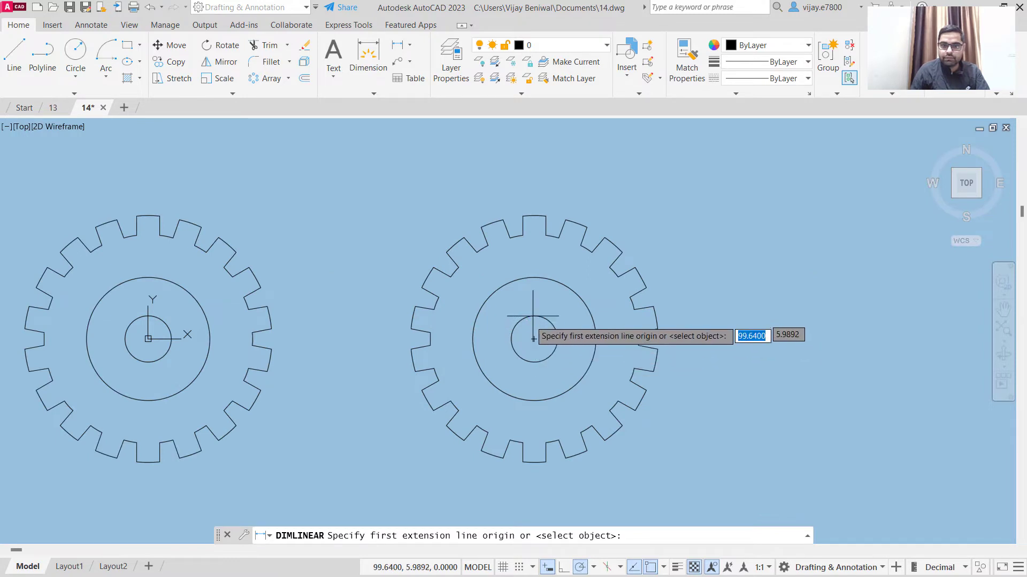
{"action": "left_click", "coordinate": [534, 338]}
{"action": "scroll", "coordinate": [762, 369], "scroll_direction": "down", "scroll_amount": 3}
{"action": "middle_click_drag", "start_coordinate": [864, 366], "coordinate": [603, 392]}
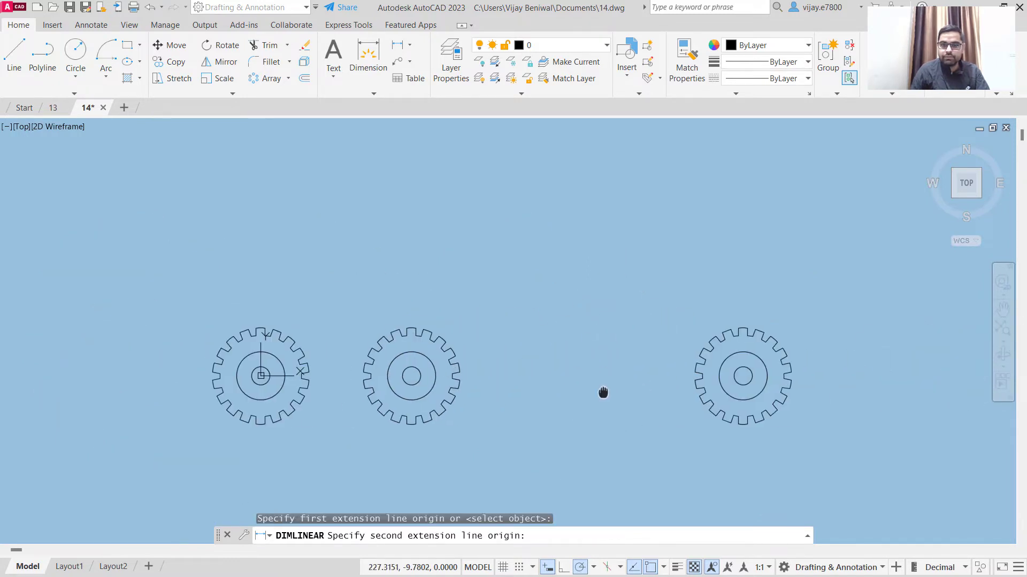
{"action": "scroll", "coordinate": [603, 392], "scroll_direction": "down", "scroll_amount": 2}
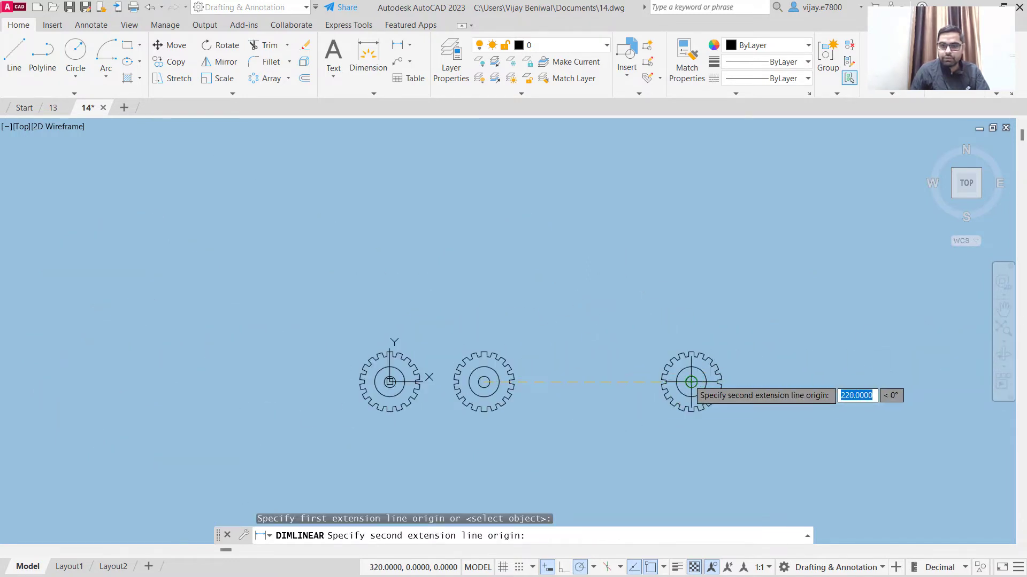
{"action": "left_click", "coordinate": [691, 382]}
{"action": "left_click", "coordinate": [614, 439]}
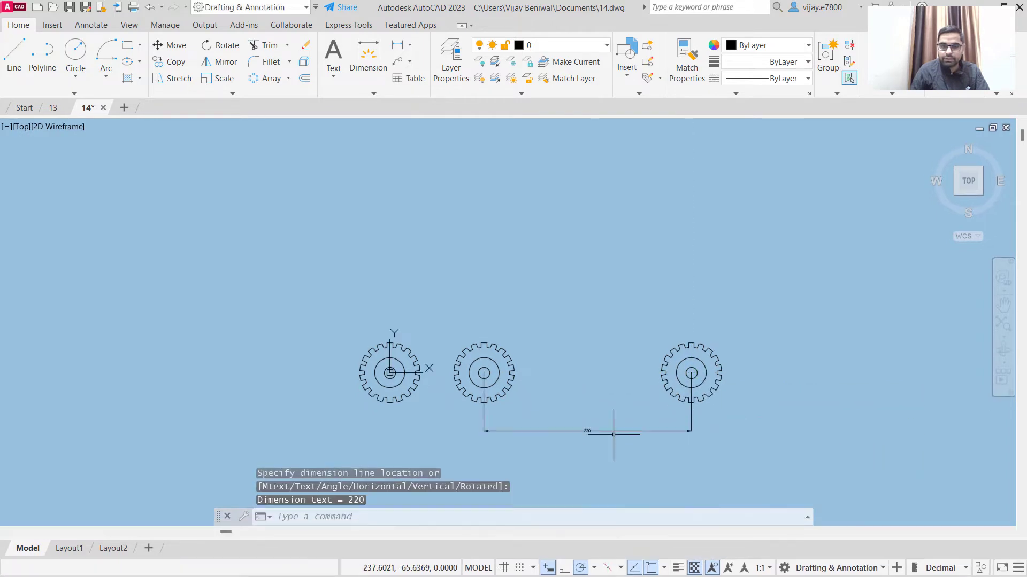
{"action": "scroll", "coordinate": [614, 435], "scroll_direction": "up", "scroll_amount": 5}
{"action": "scroll", "coordinate": [633, 435], "scroll_direction": "down", "scroll_amount": 2}
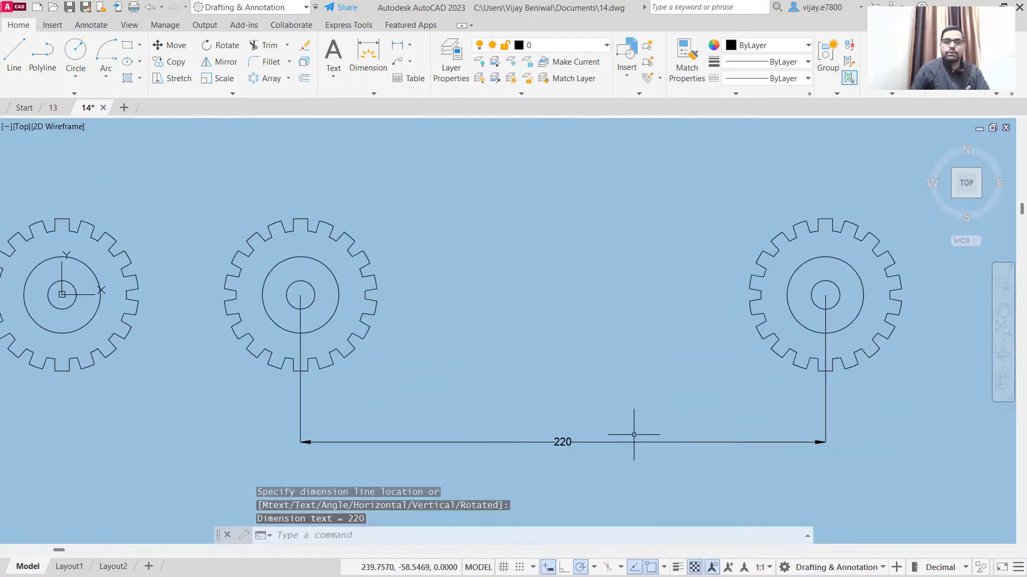
- Delete the linear dimension between the two copied gears
{"action": "left_click", "coordinate": [692, 470]}
{"action": "left_click", "coordinate": [610, 409]}
{"action": "key", "text": "Delete"}
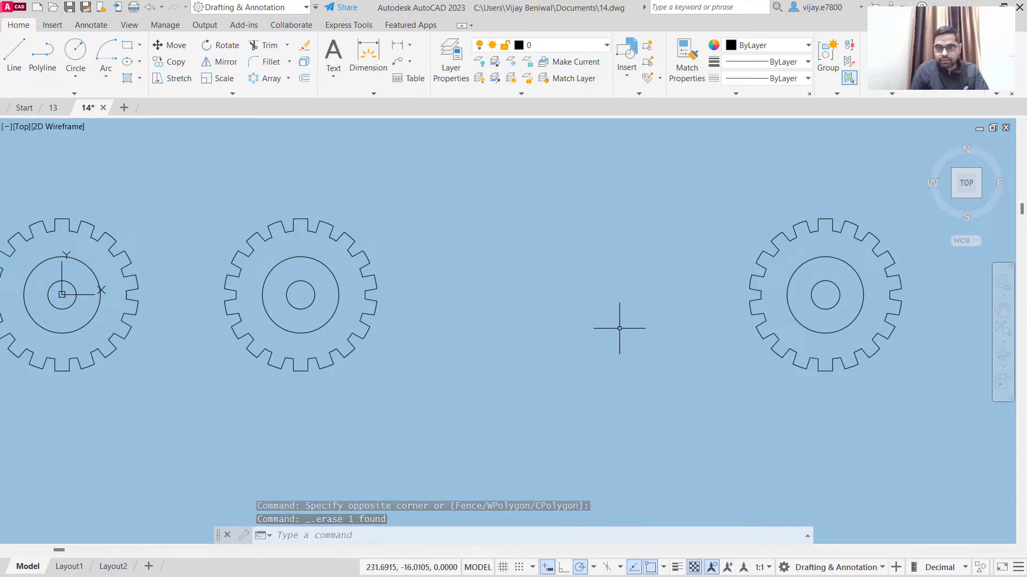
{"action": "scroll", "coordinate": [618, 328], "scroll_direction": "down", "scroll_amount": 2}
{"action": "middle_click_drag", "start_coordinate": [508, 241], "coordinate": [565, 295]}
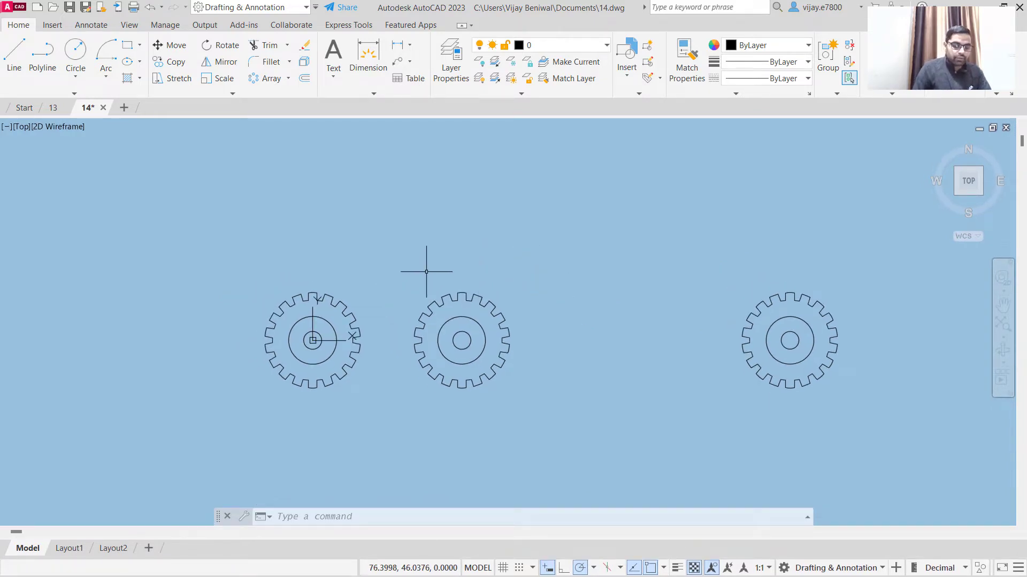
- Draw a circle of radius 40 around the first gear, centred on the gear's centre
{"action": "scroll", "coordinate": [321, 332], "scroll_direction": "up", "scroll_amount": 5}
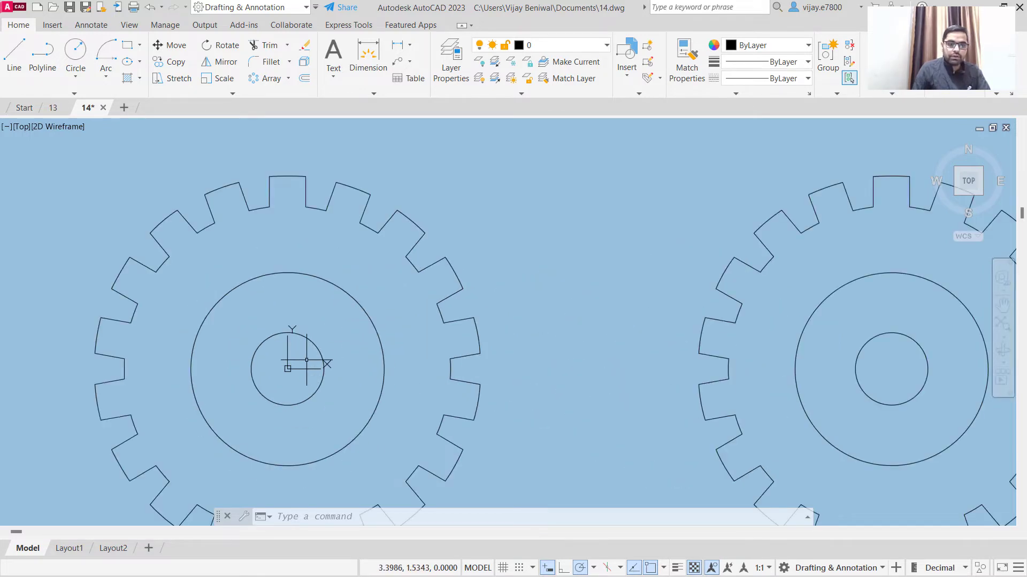
{"action": "left_click", "coordinate": [75, 49]}
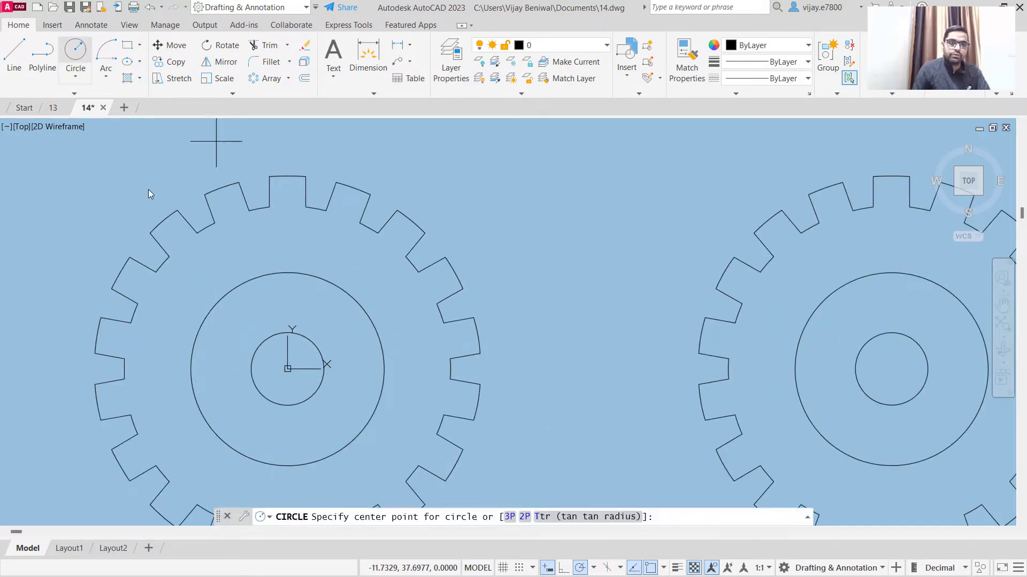
{"action": "left_click", "coordinate": [288, 369]}
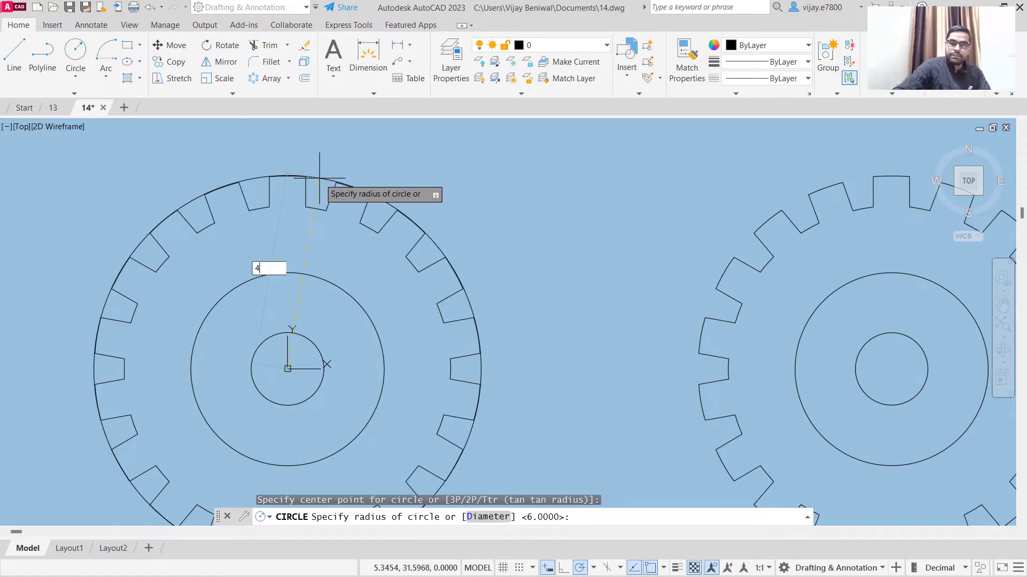
{"action": "key", "text": "Return"}
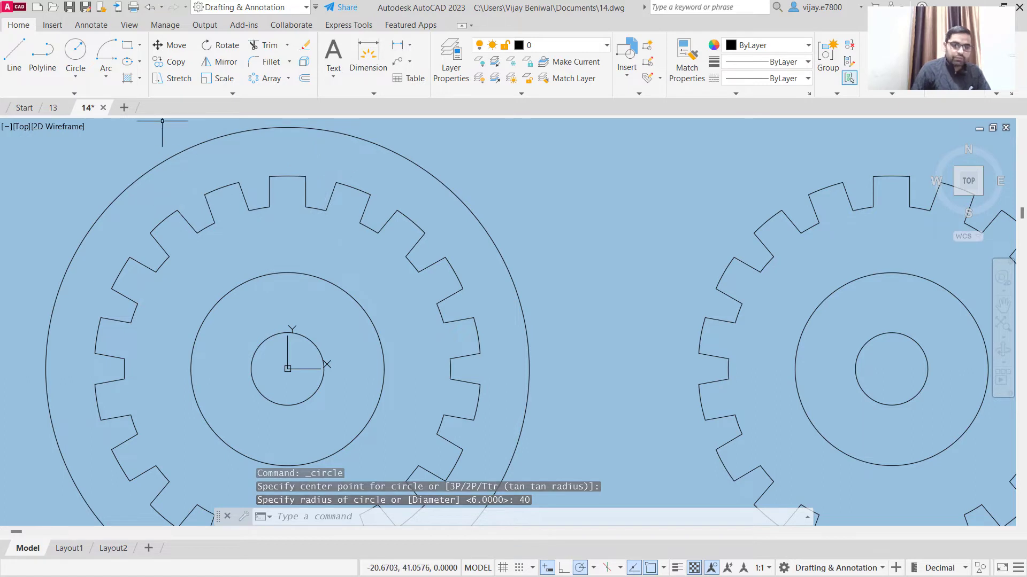
- Draw a line from the first gear's centre about 50 horizontally left, continuing back right to the farthest gear's centre
{"action": "left_click", "coordinate": [13, 50]}
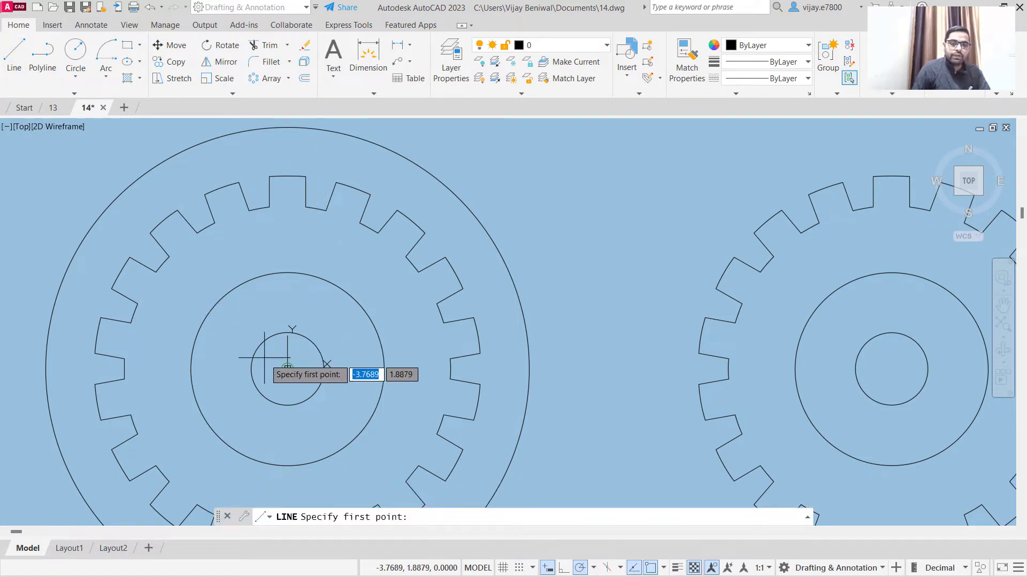
{"action": "left_click", "coordinate": [288, 369]}
{"action": "scroll", "coordinate": [101, 345], "scroll_direction": "down", "scroll_amount": 4}
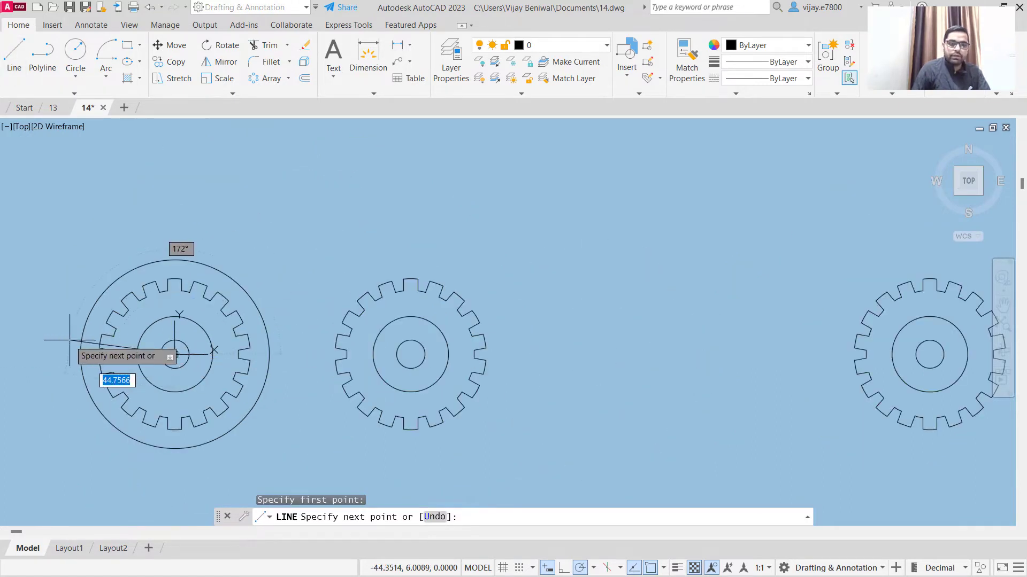
{"action": "left_click", "coordinate": [56, 355]}
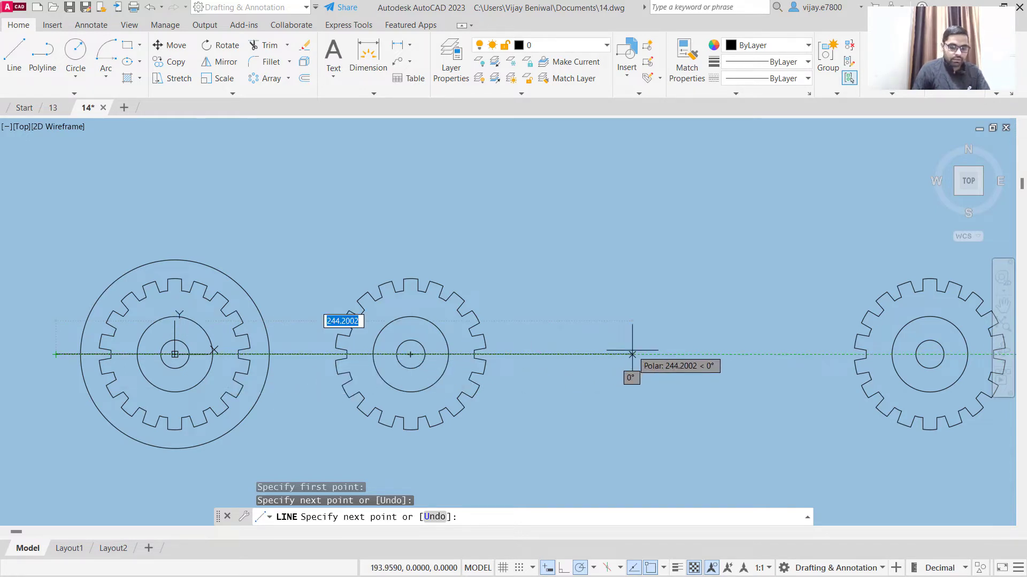
{"action": "left_click", "coordinate": [929, 354]}
{"action": "right_click", "coordinate": [652, 299]}
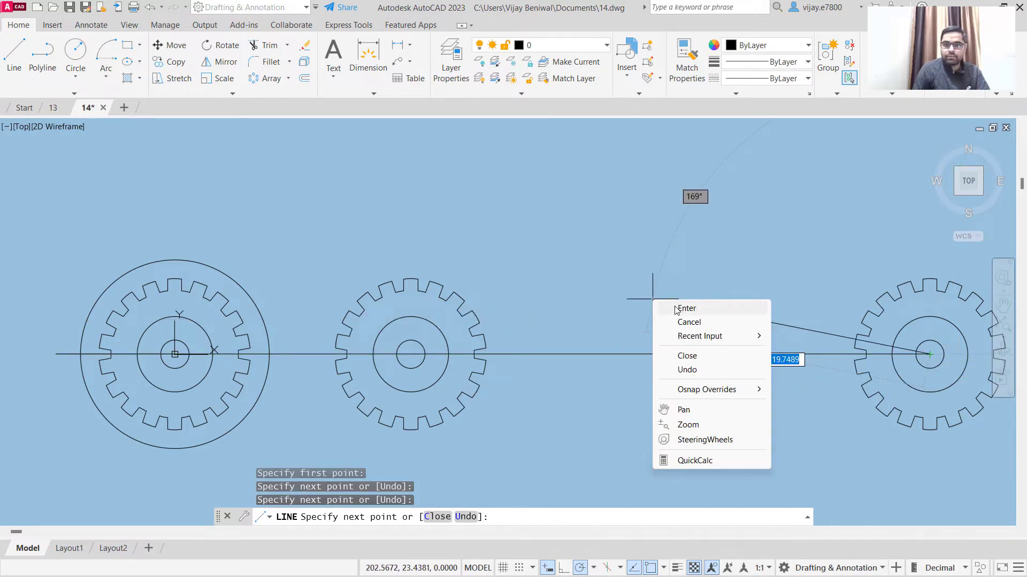
{"action": "left_click", "coordinate": [686, 309]}
- Trim away the lower half of the radius 40 circle below the horizontal line
{"action": "middle_click_drag", "start_coordinate": [277, 241], "coordinate": [423, 225]}
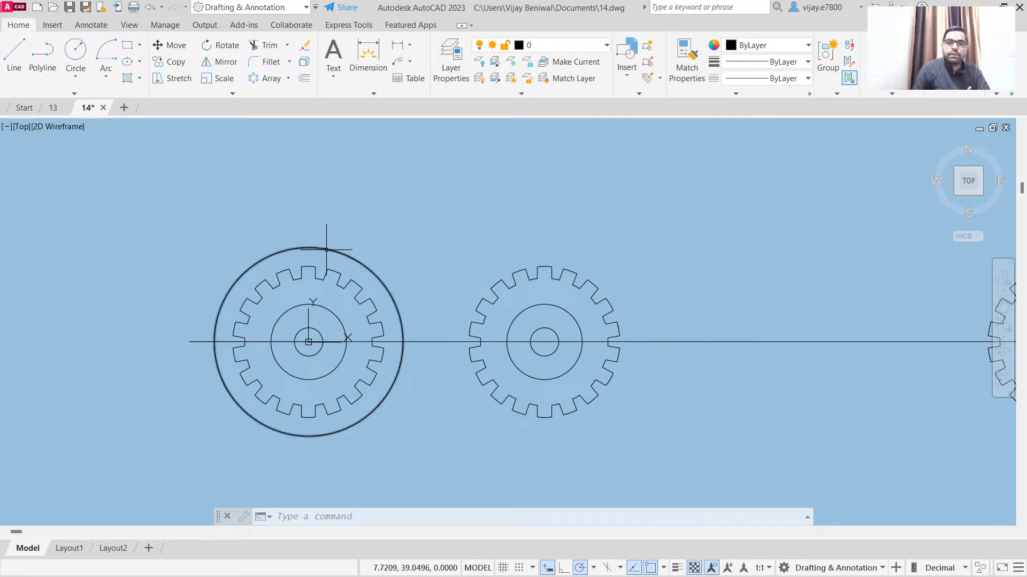
{"action": "left_click", "coordinate": [266, 47]}
{"action": "left_click", "coordinate": [216, 359]}
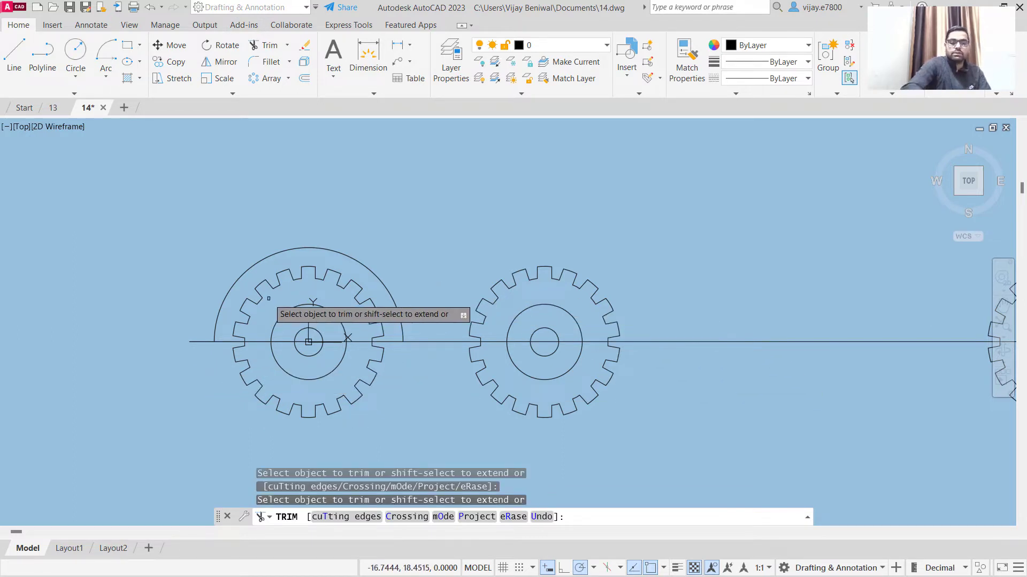
{"action": "key", "text": "Escape"}
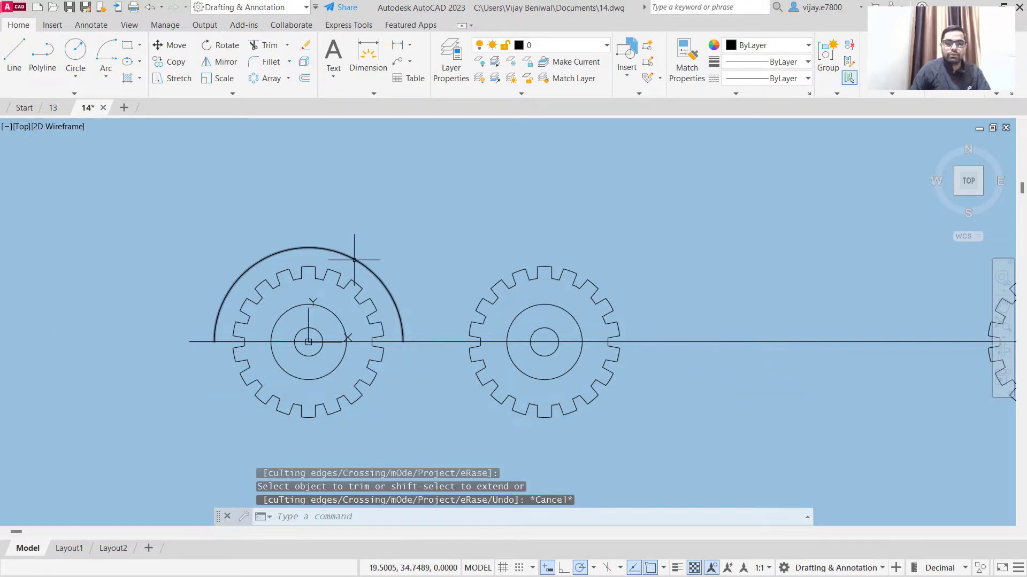
- Copy the semicircular arc from the first gear's centre to the second gear's centre
{"action": "left_click", "coordinate": [173, 65]}
{"action": "left_click", "coordinate": [384, 286]}
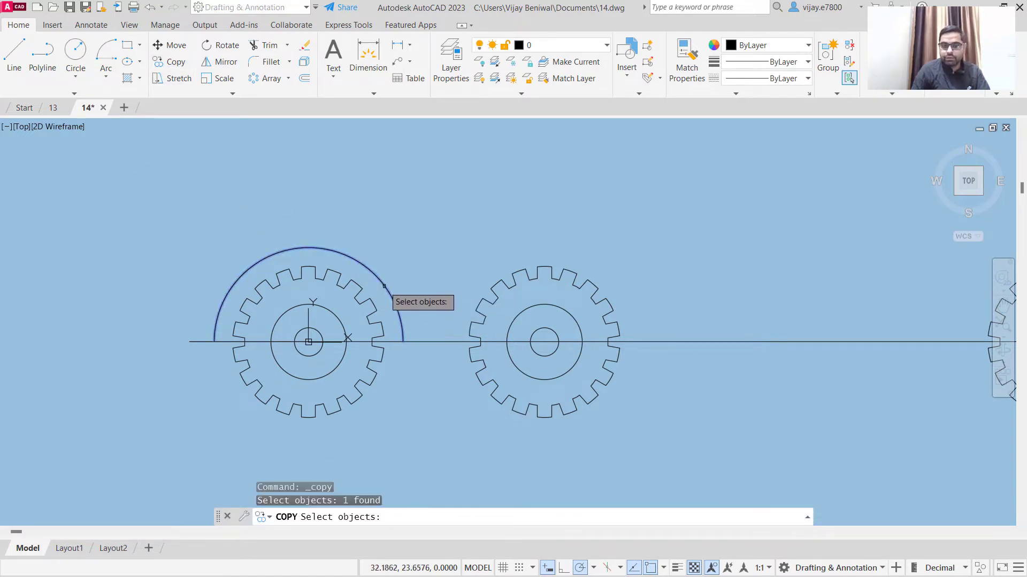
{"action": "key", "text": "Return"}
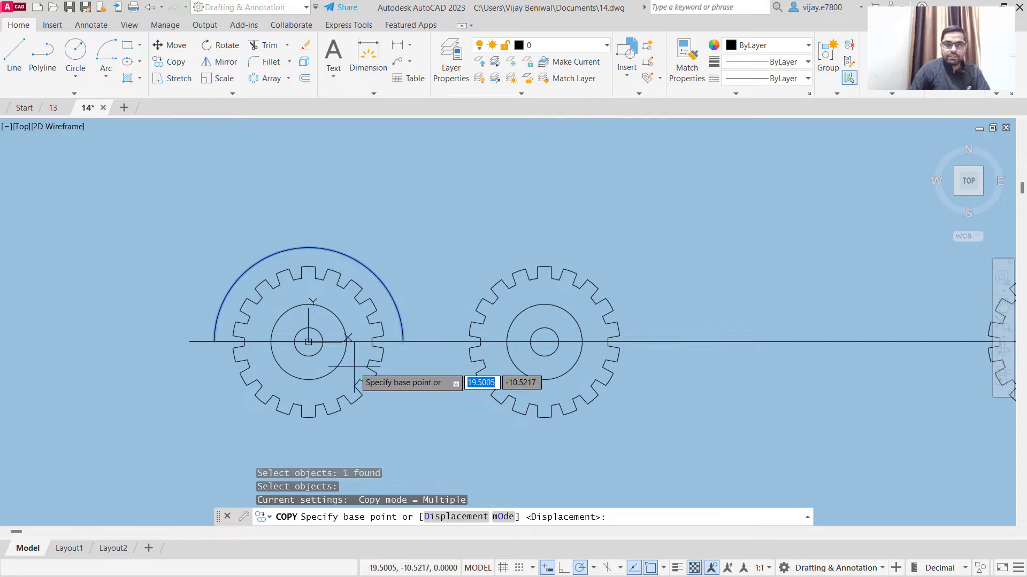
{"action": "left_click", "coordinate": [309, 342]}
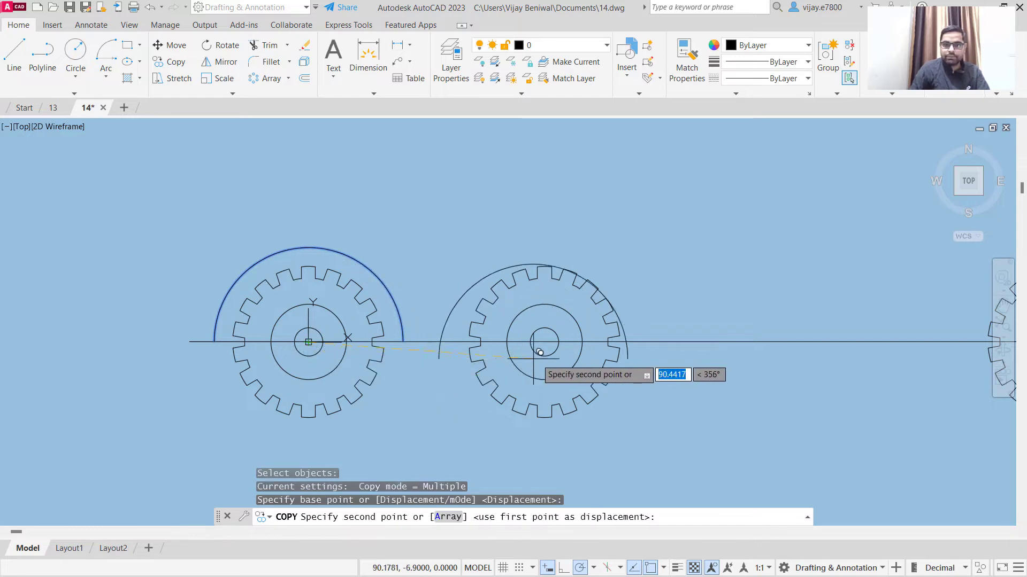
{"action": "left_click", "coordinate": [544, 342]}
- Place another copy of the arc on the farthest gear's centre and finish copying
{"action": "scroll", "coordinate": [845, 422], "scroll_direction": "down", "scroll_amount": 3}
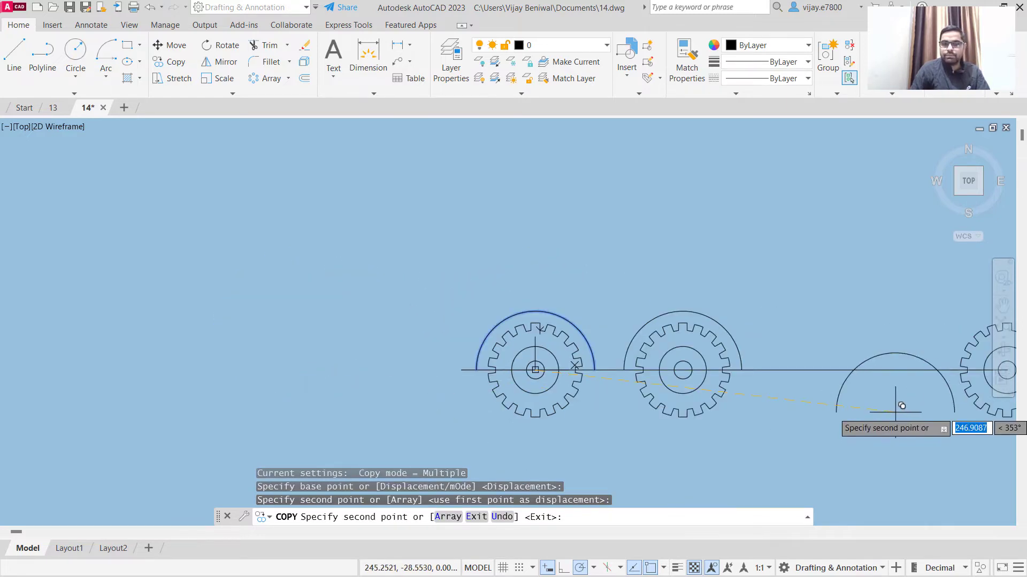
{"action": "middle_click_drag", "start_coordinate": [855, 422], "coordinate": [546, 419]}
{"action": "scroll", "coordinate": [689, 374], "scroll_direction": "up", "scroll_amount": 4}
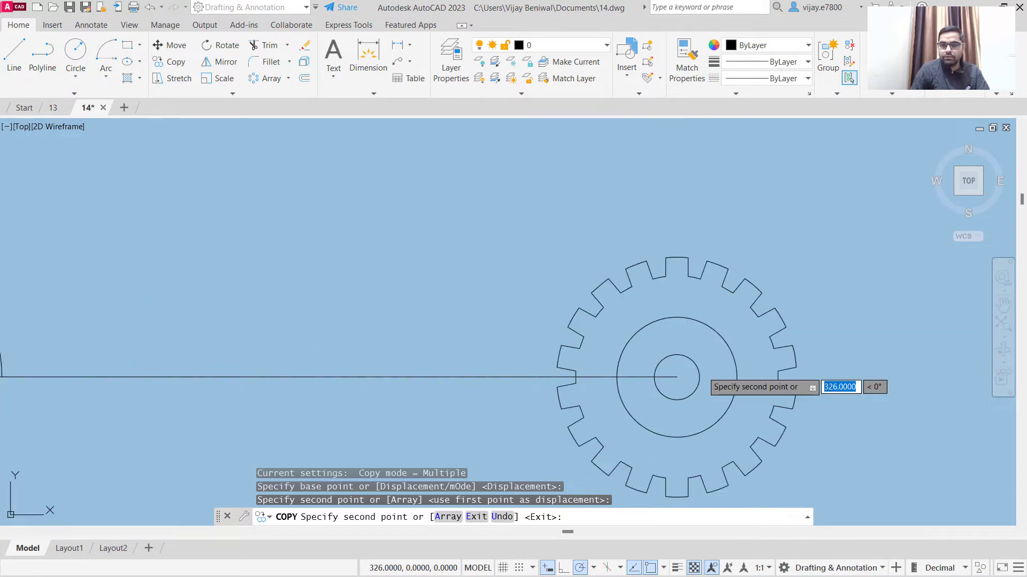
{"action": "left_click", "coordinate": [677, 377]}
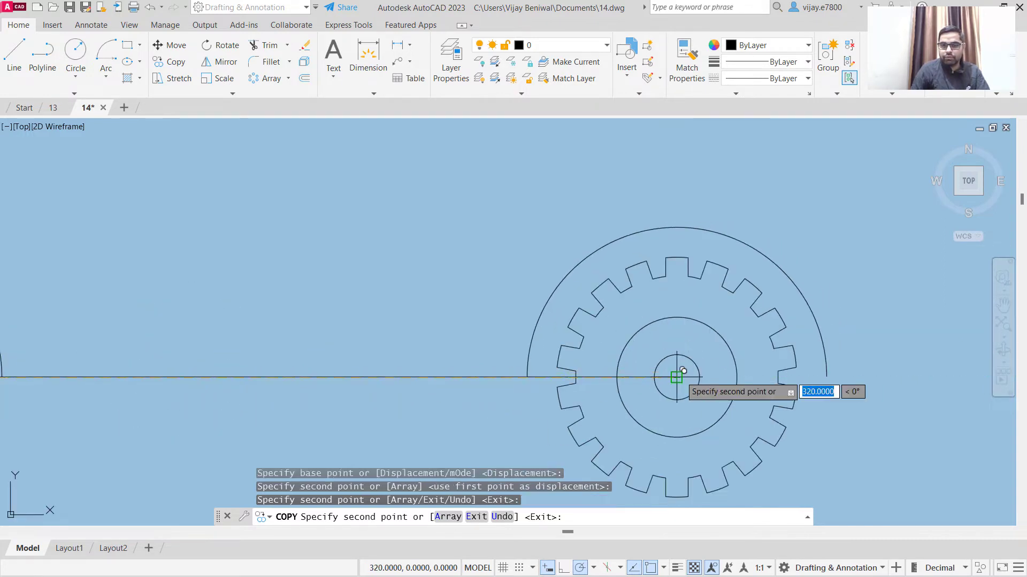
{"action": "right_click", "coordinate": [407, 266]}
{"action": "left_click", "coordinate": [416, 275]}
{"action": "scroll", "coordinate": [348, 299], "scroll_direction": "down", "scroll_amount": 5}
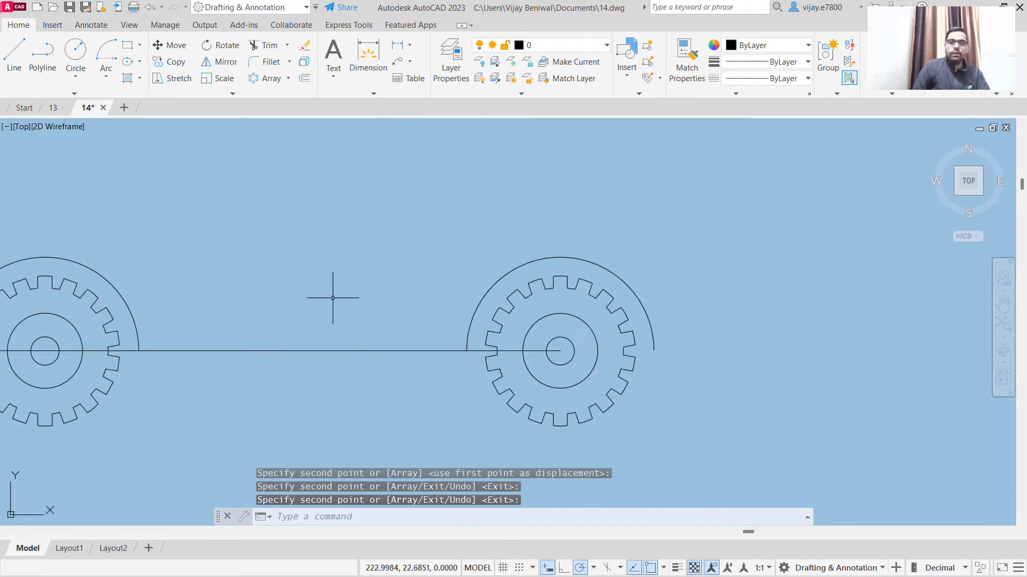
- Trim the horizontal line's segments between the first gear's hub circles and the ends of its surrounding arc
{"action": "middle_click_drag", "start_coordinate": [80, 269], "coordinate": [212, 274]}
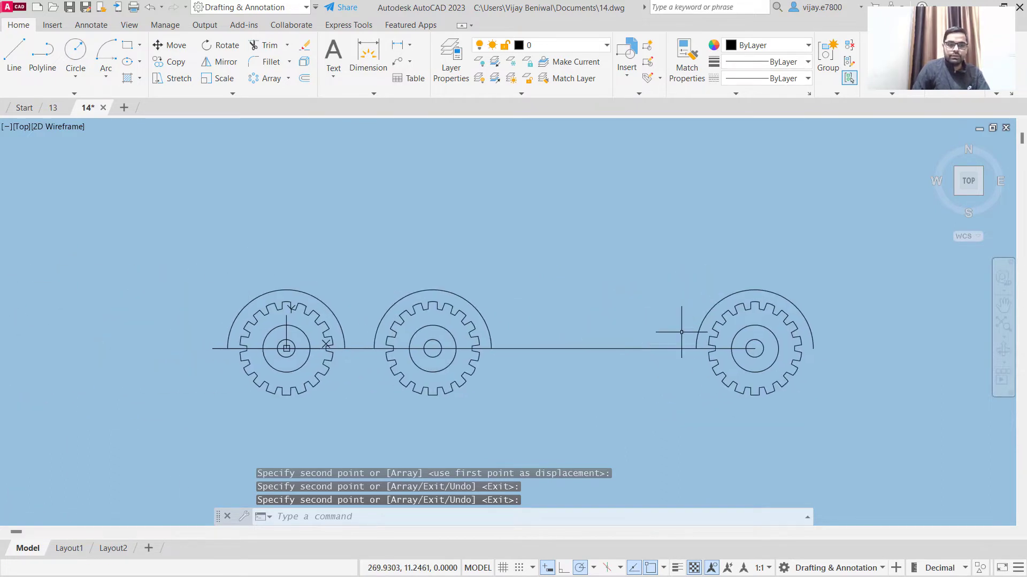
{"action": "scroll", "coordinate": [669, 331], "scroll_direction": "up", "scroll_amount": 2}
{"action": "middle_click_drag", "start_coordinate": [174, 315], "coordinate": [343, 294]}
{"action": "scroll", "coordinate": [226, 338], "scroll_direction": "up", "scroll_amount": 2}
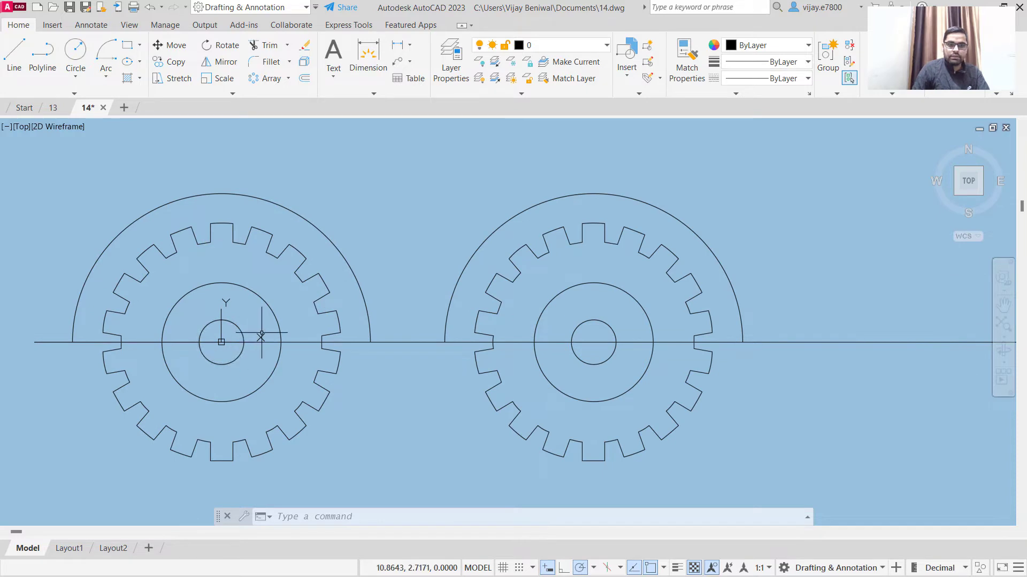
{"action": "left_click", "coordinate": [259, 49]}
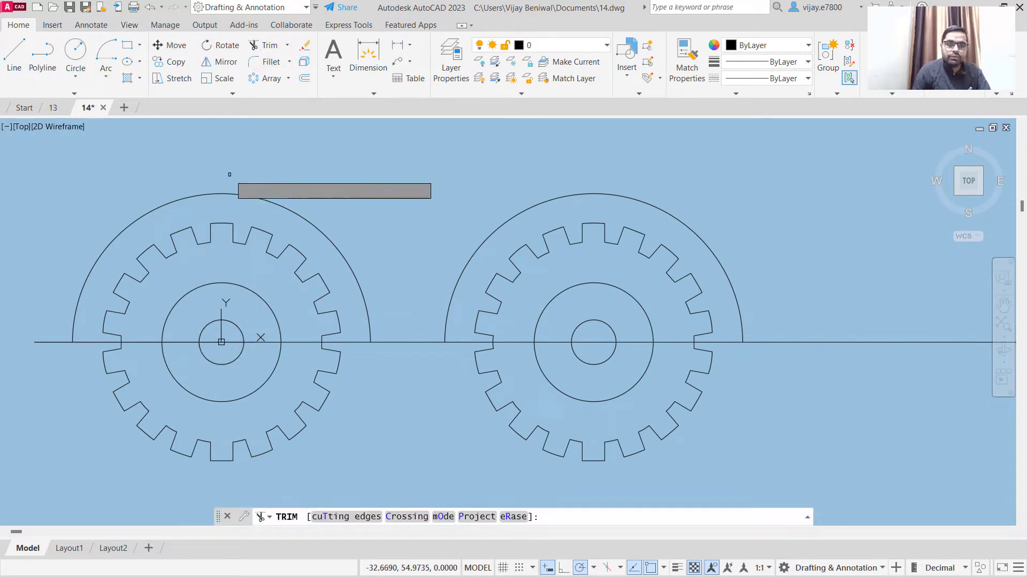
{"action": "mouse_move", "coordinate": [294, 355]}
{"action": "left_mouse_down"}
{"action": "mouse_move", "coordinate": [294, 333]}
{"action": "mouse_move", "coordinate": [355, 365]}
{"action": "left_mouse_up"}
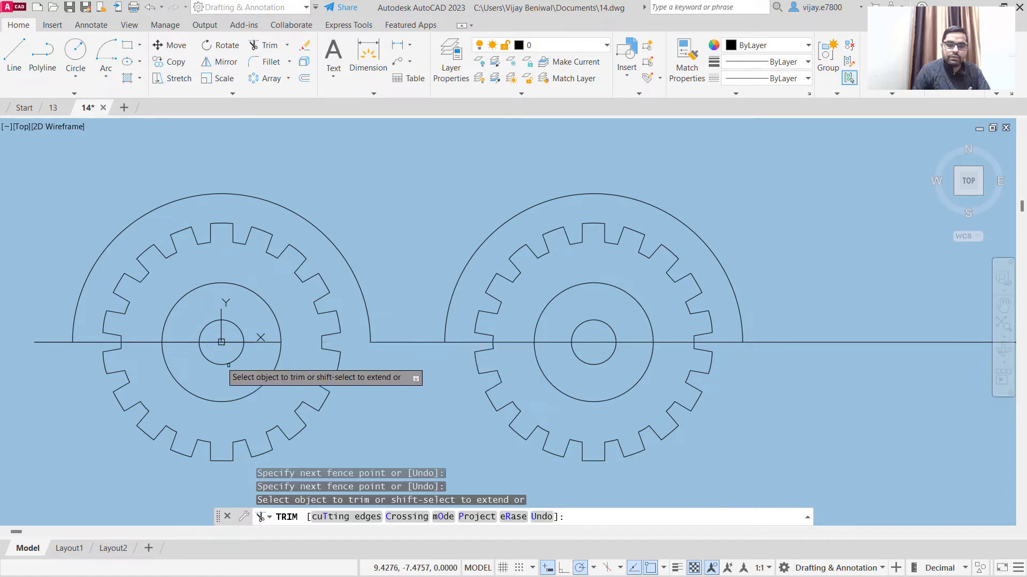
{"action": "left_click_drag", "start_coordinate": [131, 327], "coordinate": [141, 363]}
{"action": "left_click_drag", "start_coordinate": [190, 325], "coordinate": [183, 354]}
{"action": "left_click_drag", "start_coordinate": [90, 327], "coordinate": [92, 369]}
- Trim the horizontal line between the second gear's teeth and its arc ends, and remove its segments inside the farthest gear's arc
{"action": "left_click", "coordinate": [457, 341]}
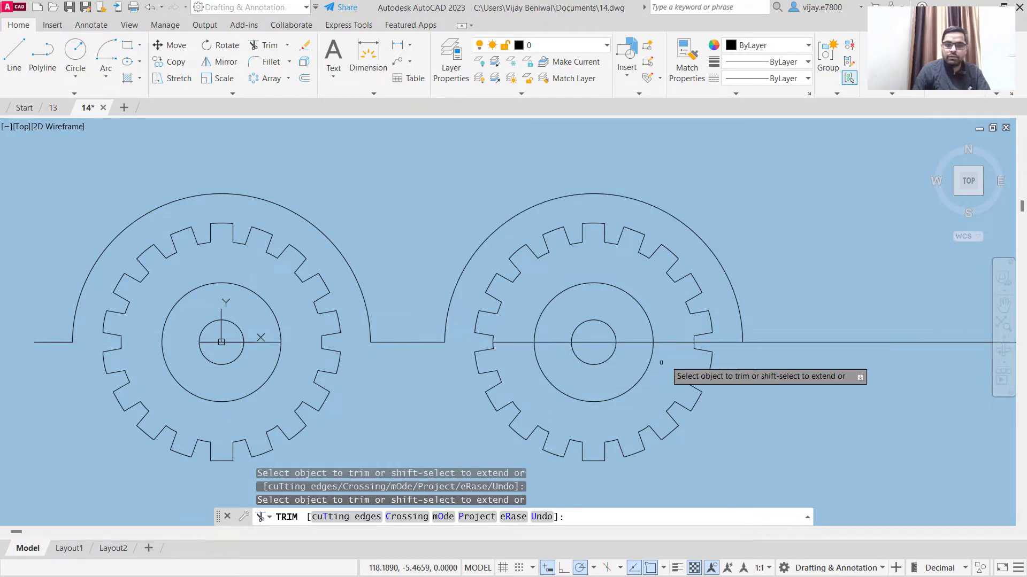
{"action": "left_click", "coordinate": [719, 343]}
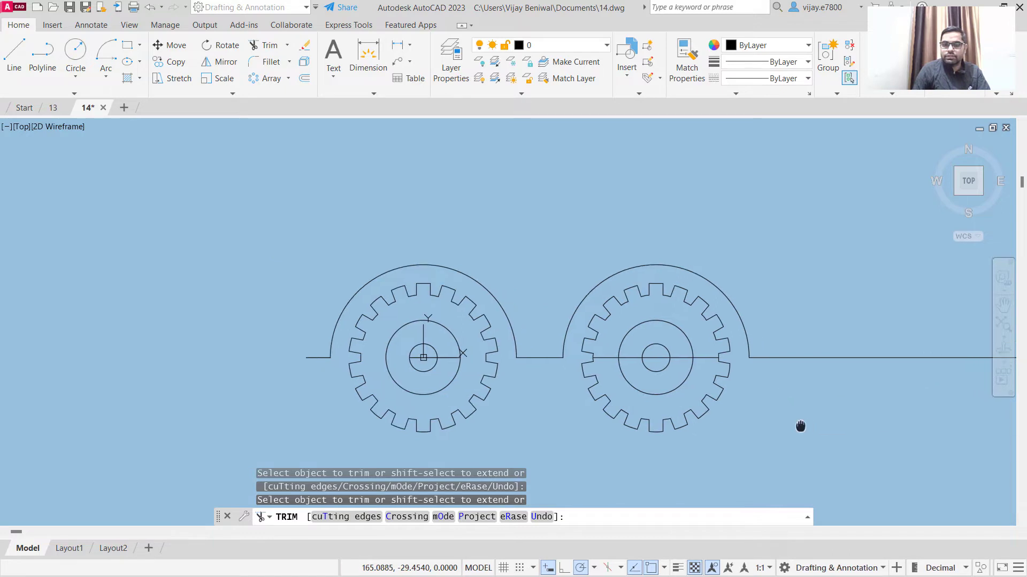
{"action": "middle_click_drag", "start_coordinate": [800, 427], "coordinate": [343, 412]}
{"action": "left_click", "coordinate": [653, 342]}
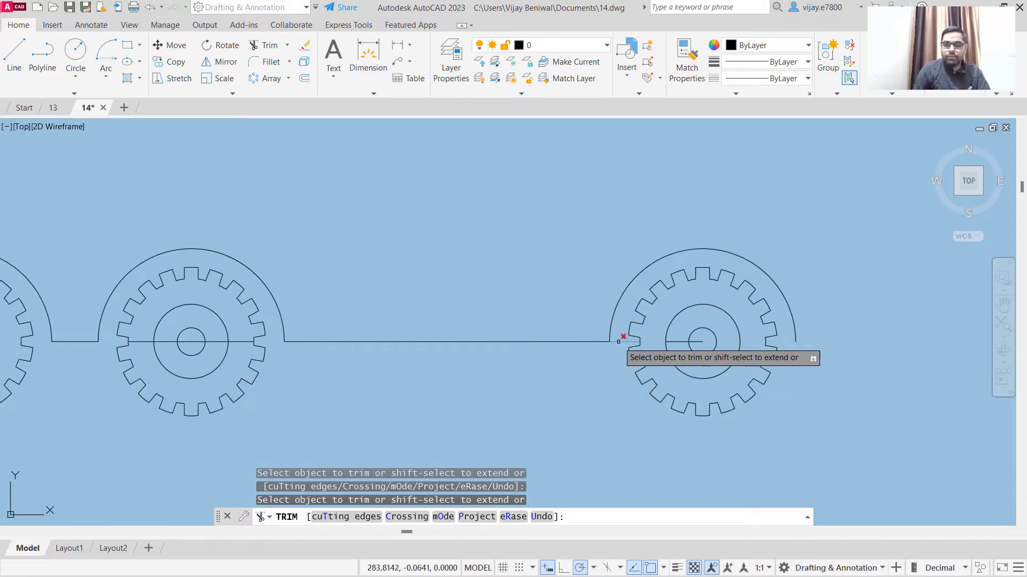
{"action": "left_click", "coordinate": [697, 342]}
- Start a line at the first arc's left end, running 35 horizontally left and then 5 straight up
{"action": "scroll", "coordinate": [433, 374], "scroll_direction": "down", "scroll_amount": 2}
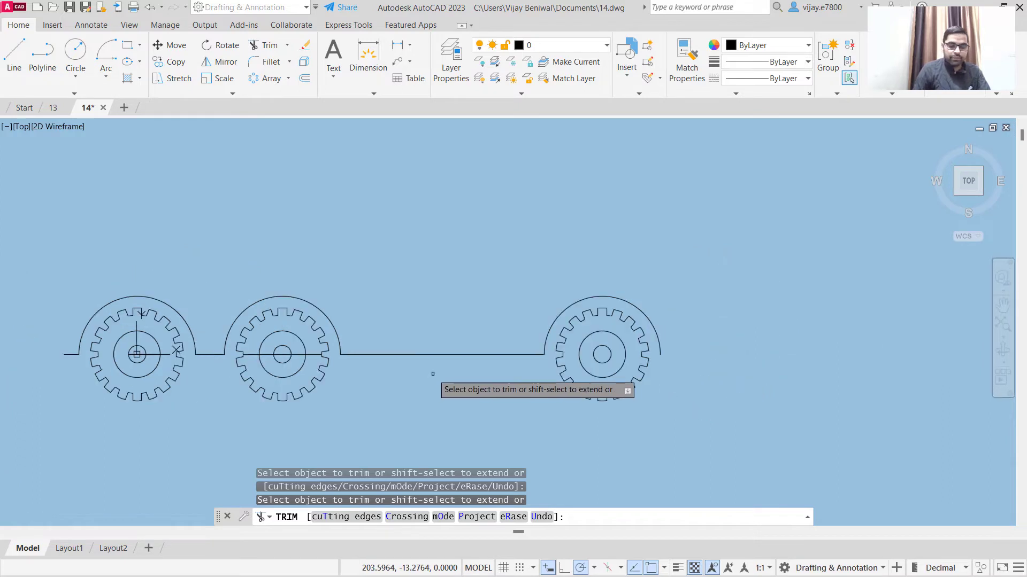
{"action": "scroll", "coordinate": [372, 246], "scroll_direction": "up", "scroll_amount": 2}
{"action": "middle_click_drag", "start_coordinate": [372, 246], "coordinate": [571, 273]}
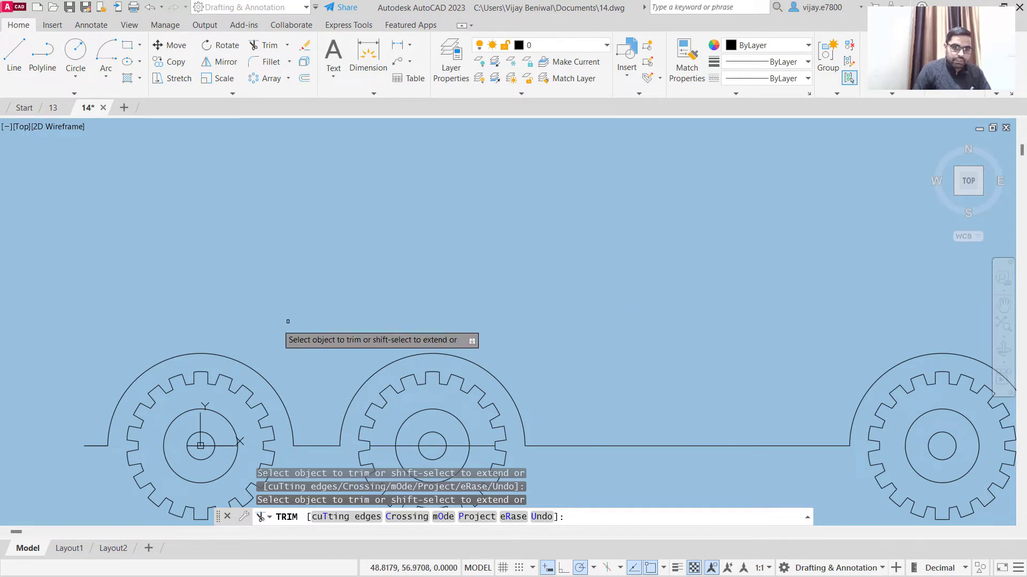
{"action": "middle_click_drag", "start_coordinate": [265, 318], "coordinate": [439, 280]}
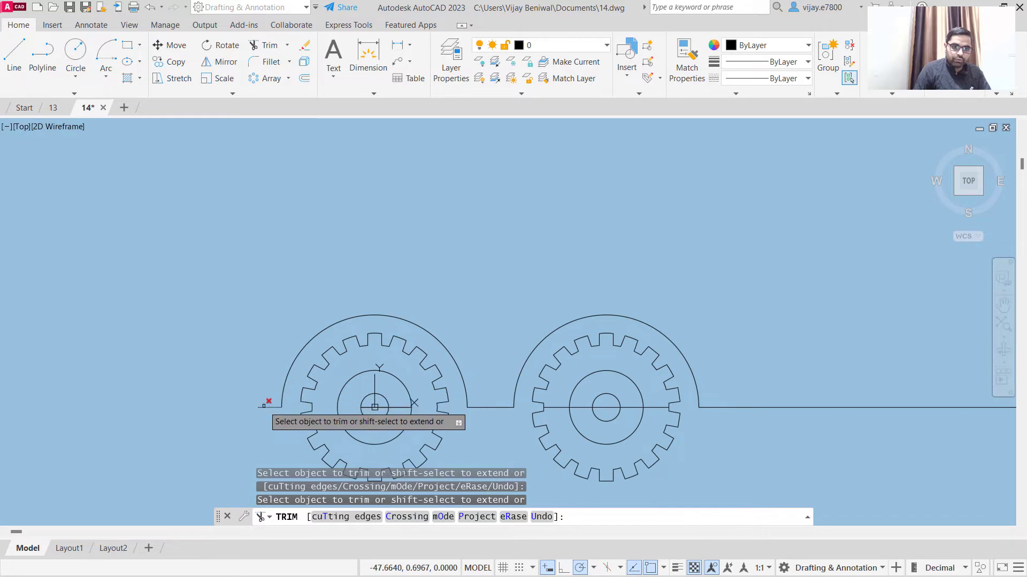
{"action": "left_click", "coordinate": [14, 54]}
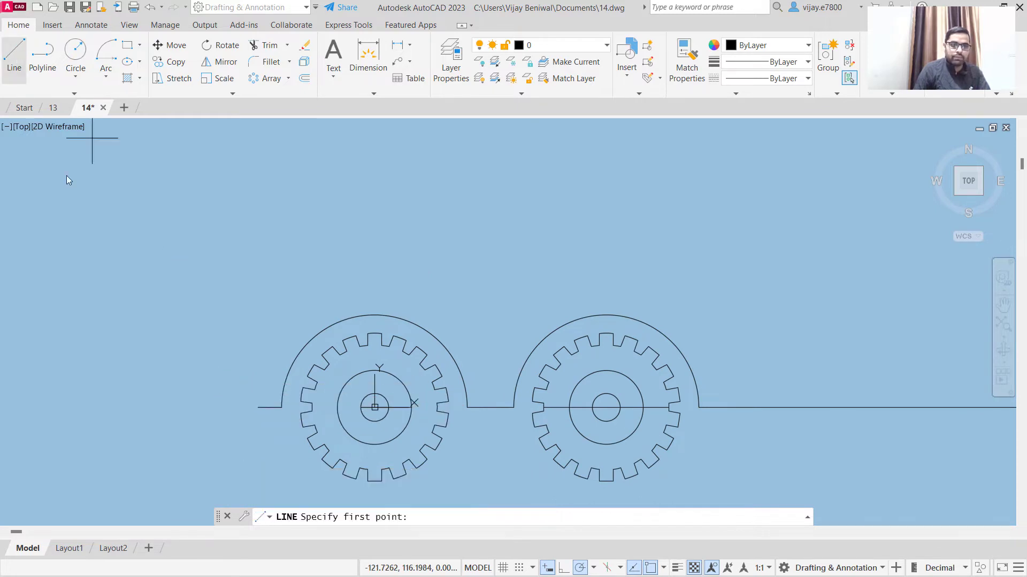
{"action": "left_click", "coordinate": [282, 408]}
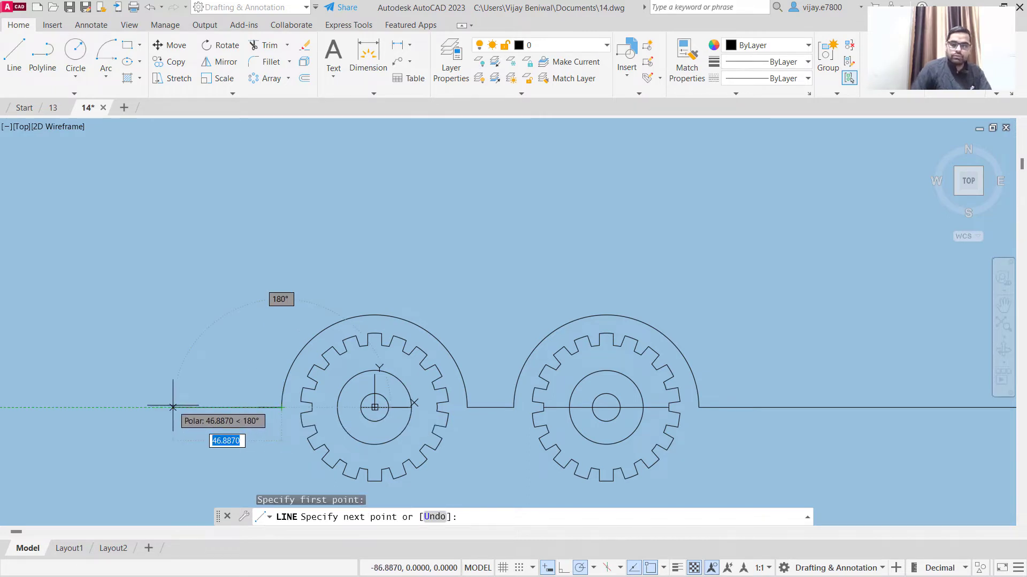
{"action": "type", "text": "35"}
{"action": "key", "text": "Return"}
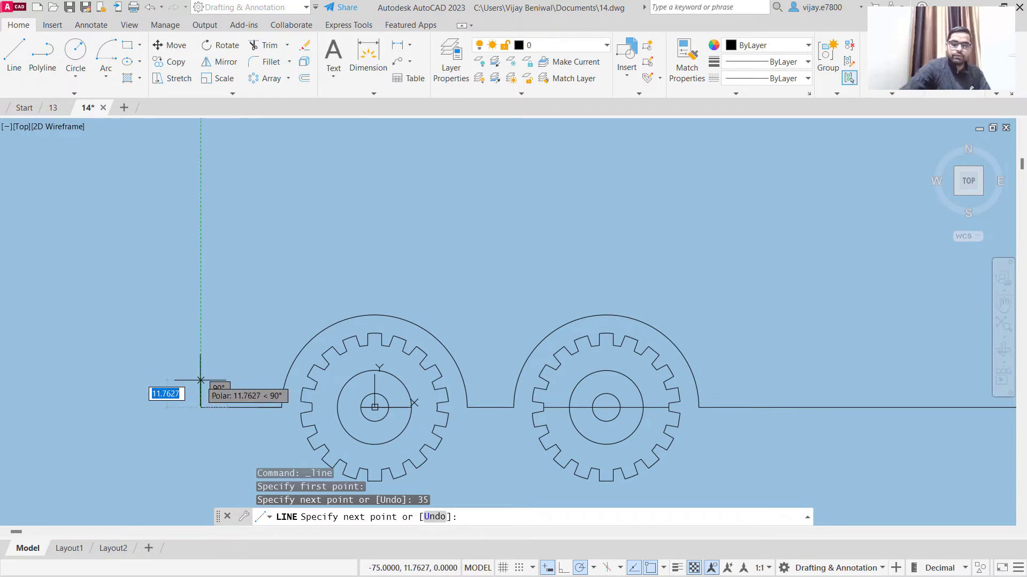
{"action": "type", "text": "5"}
{"action": "key", "text": "Return"}
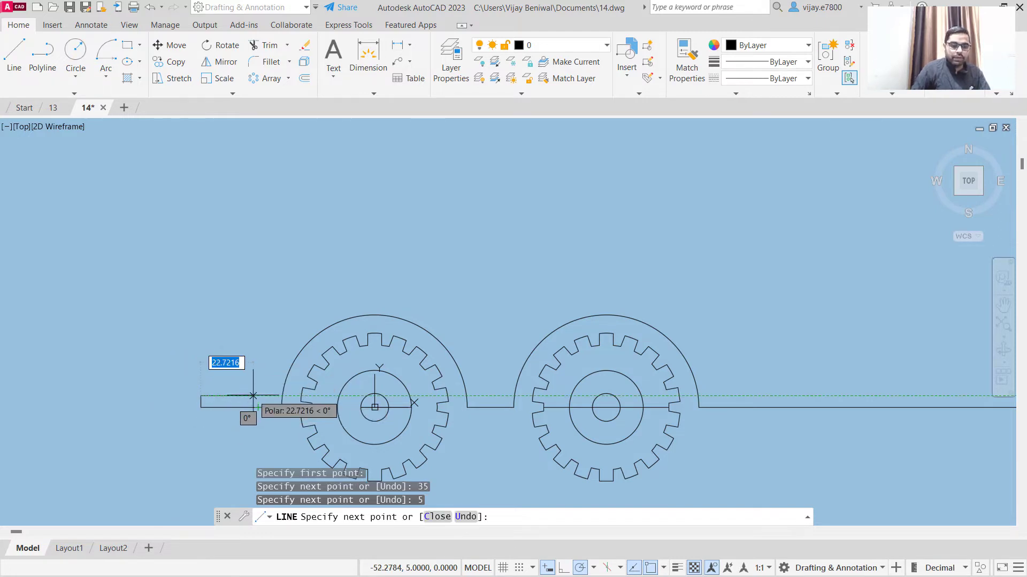
- Continue the outline with a segment 20 to the right and a segment 25 straight up
{"action": "type", "text": "20"}
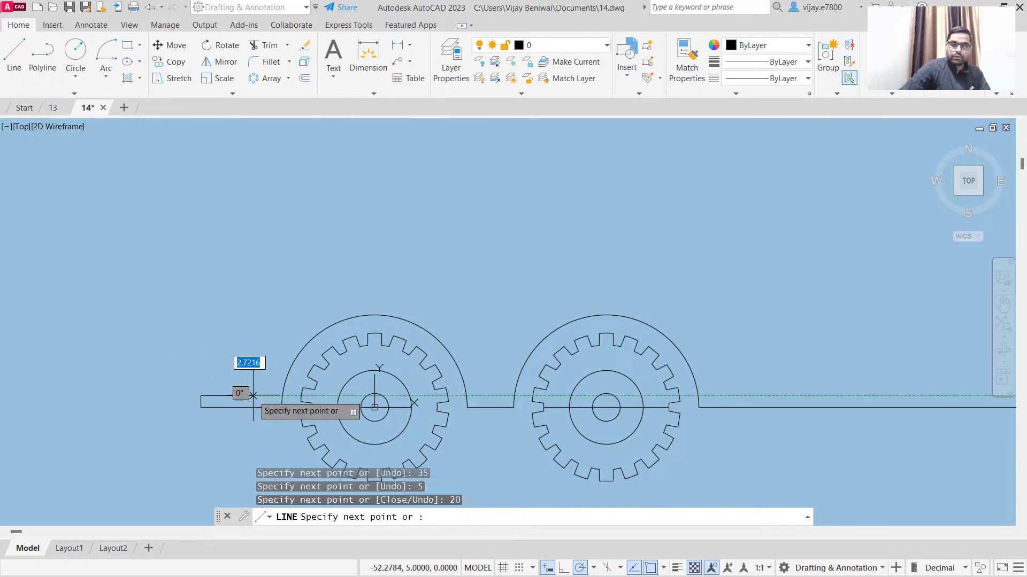
{"action": "key", "text": "Return"}
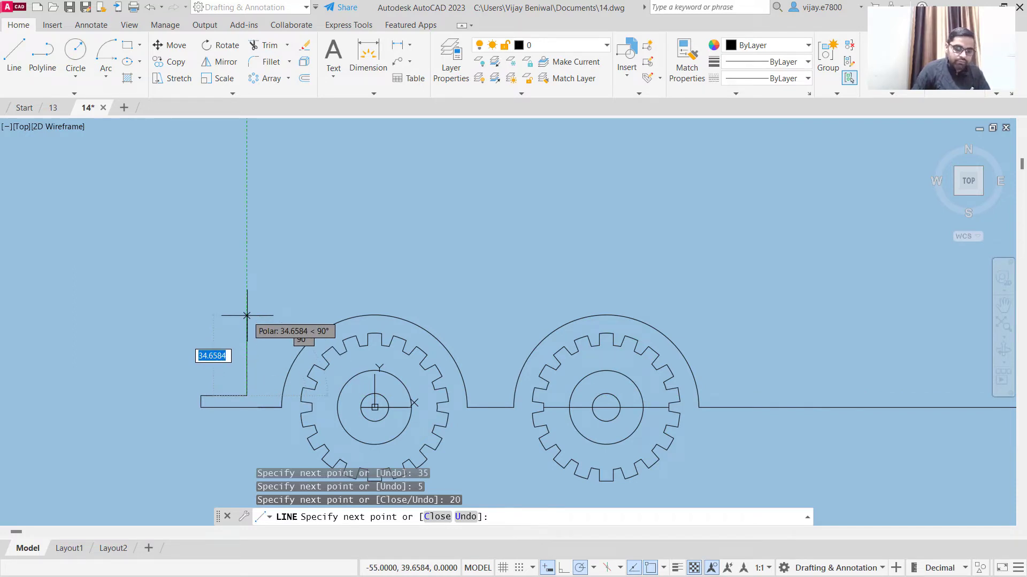
{"action": "type", "text": "25"}
{"action": "key", "text": "Return"}
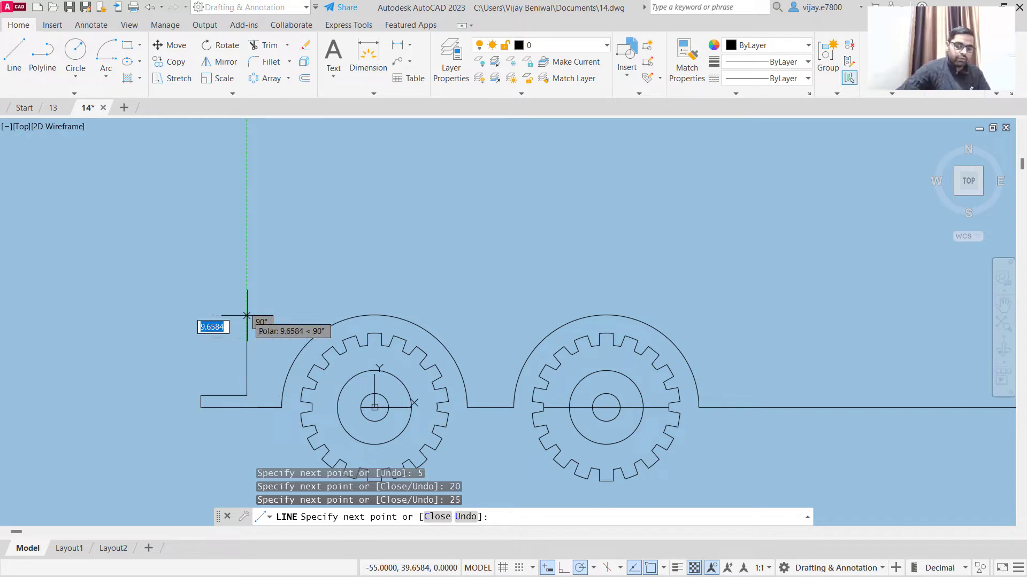
- Extend the body outline 110 straight up, then 35 horizontally to the right
{"action": "type", "text": "11"}
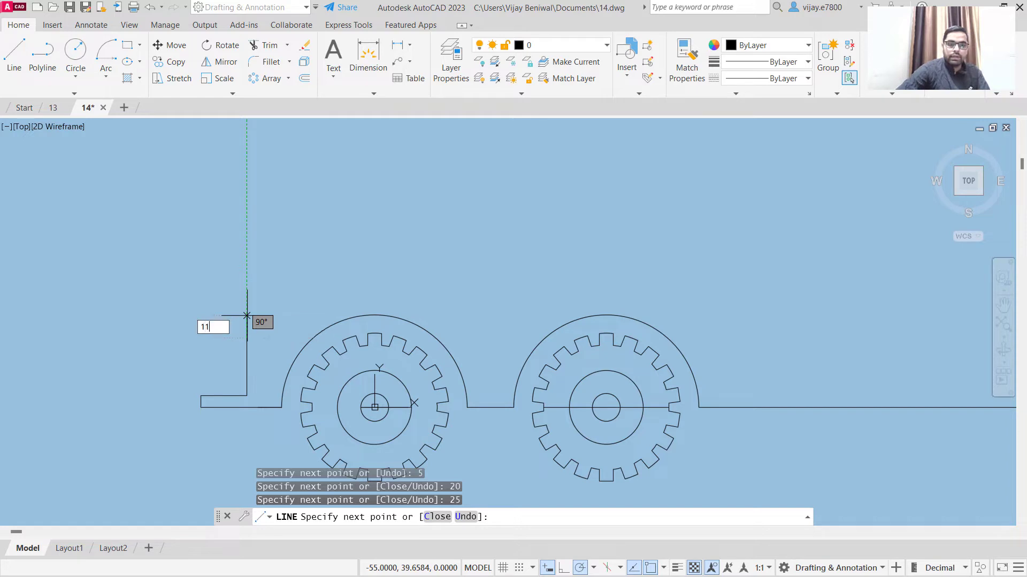
{"action": "type", "text": "0"}
{"action": "key", "text": "Return"}
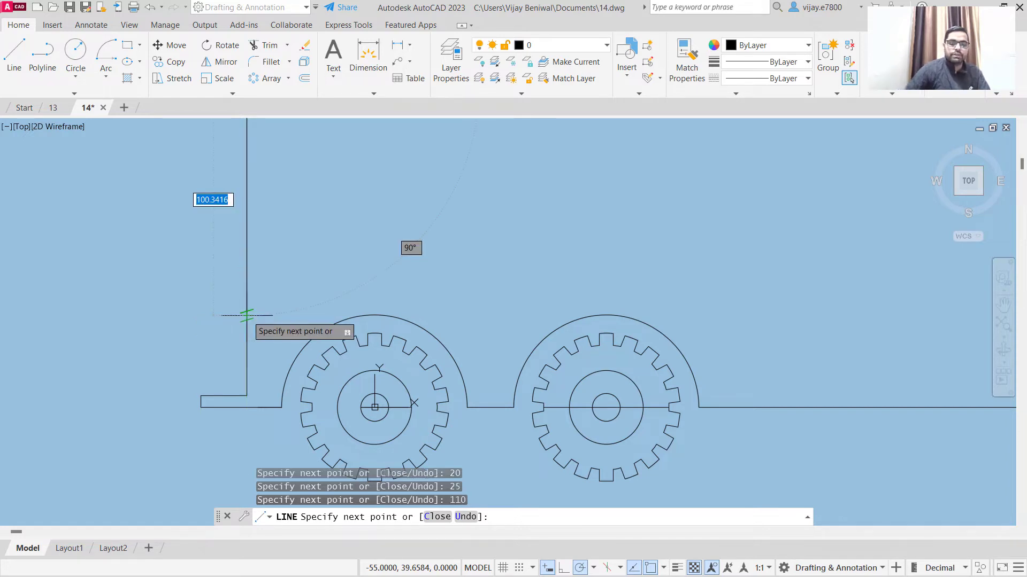
{"action": "scroll", "coordinate": [313, 268], "scroll_direction": "down", "scroll_amount": 4}
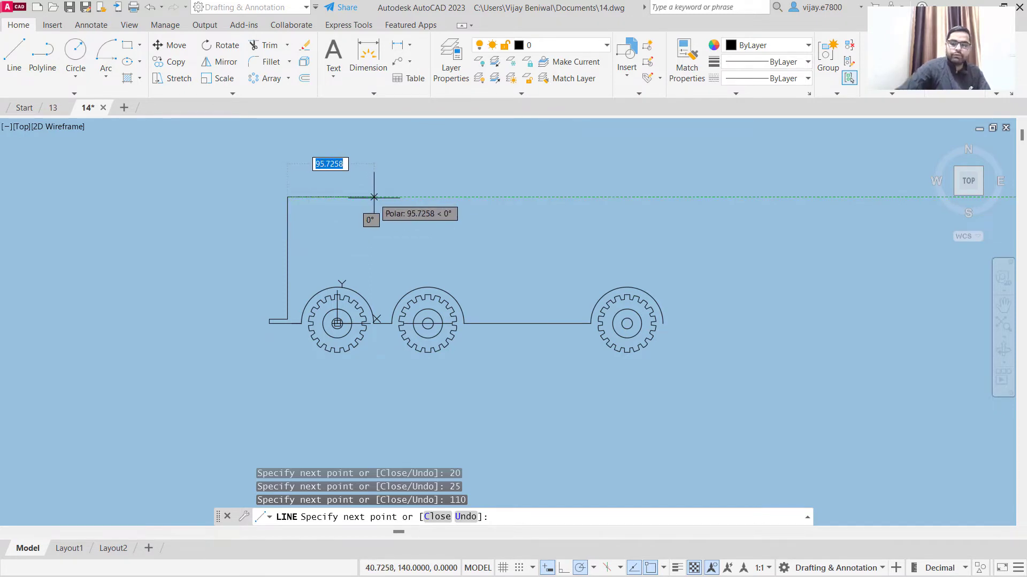
{"action": "type", "text": "35"}
{"action": "key", "text": "Return"}
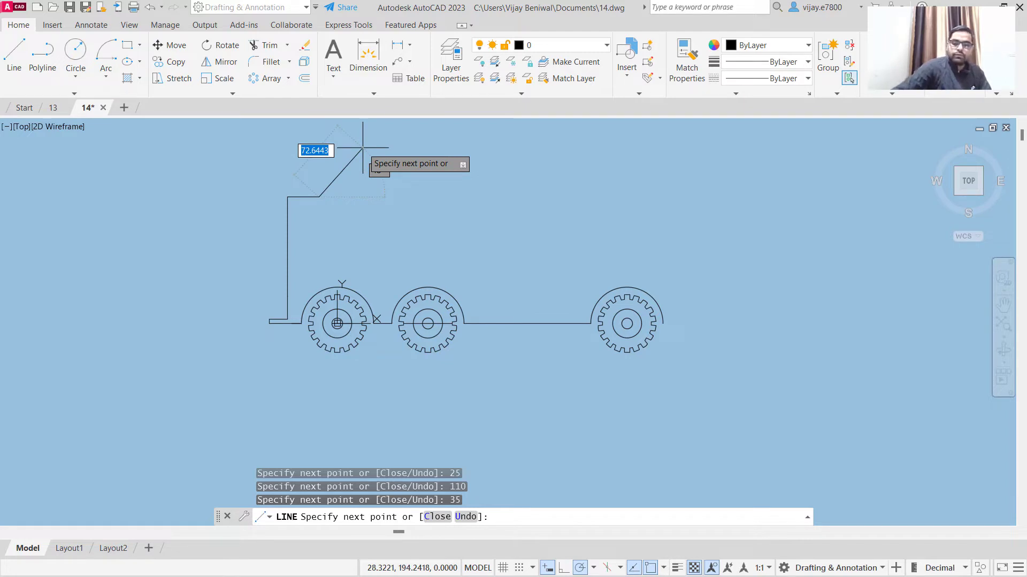
- Continue the outline with a 40-long segment at 70°, followed by two horizontal segments of 25 each to the right
{"action": "type", "text": "40"}
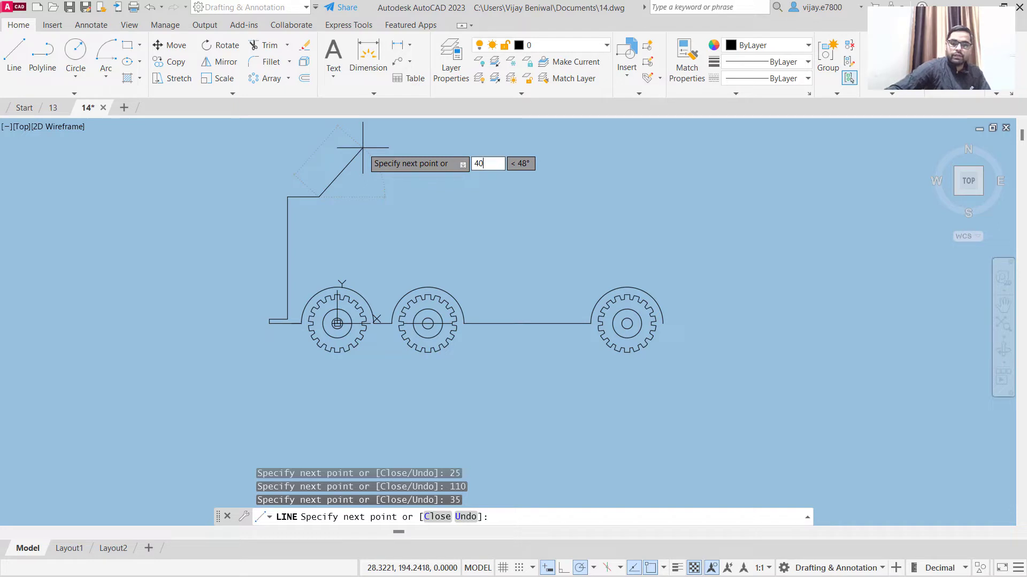
{"action": "key", "text": "Tab"}
{"action": "type", "text": "70"}
{"action": "key", "text": "Return"}
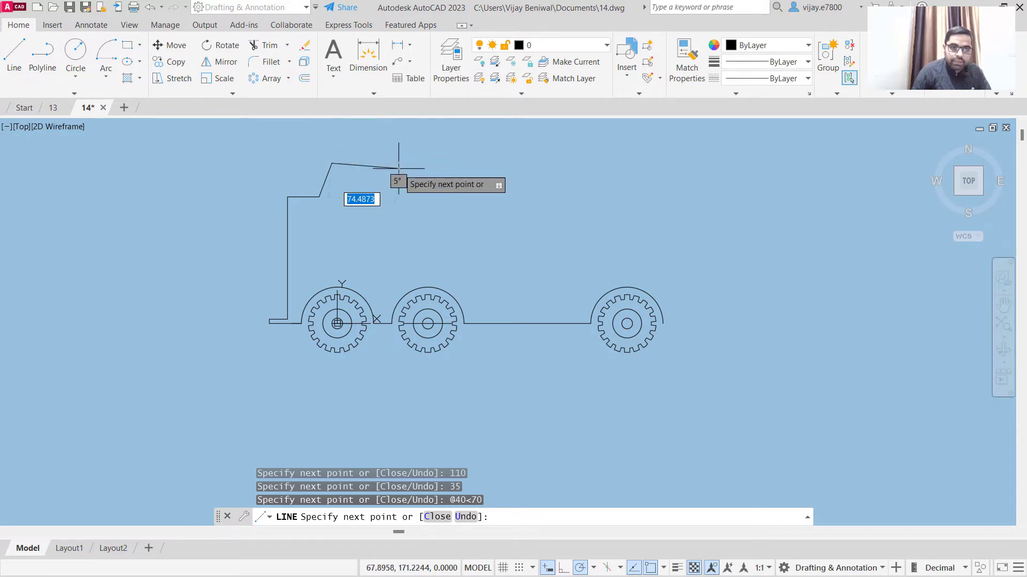
{"action": "type", "text": "25"}
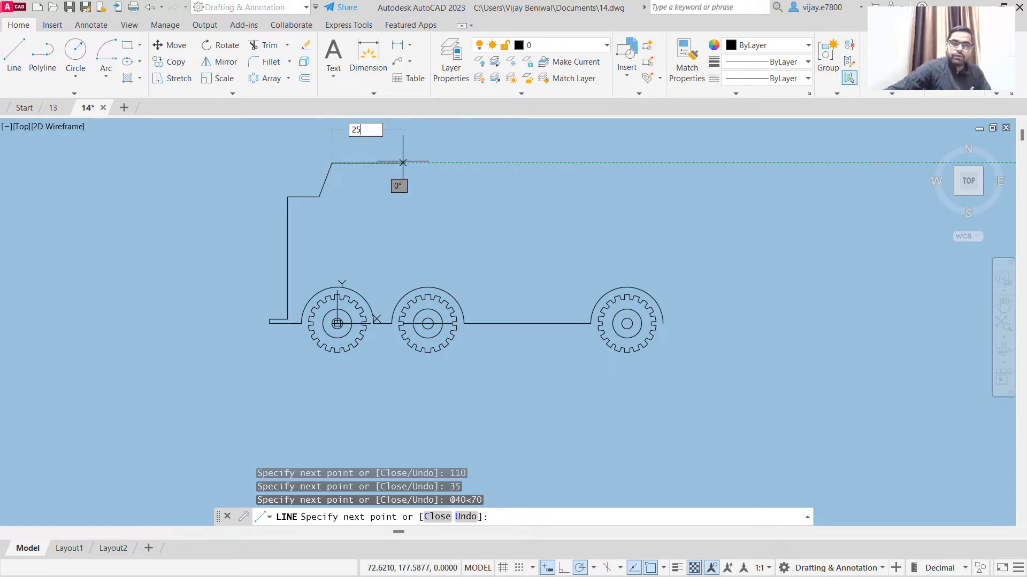
{"action": "key", "text": "Return"}
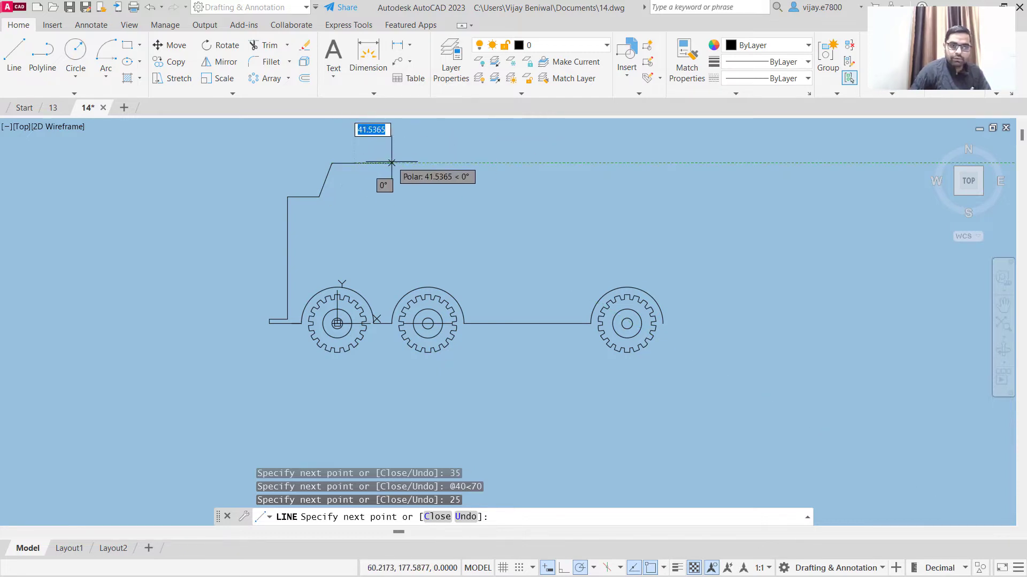
{"action": "type", "text": "25"}
{"action": "key", "text": "Return"}
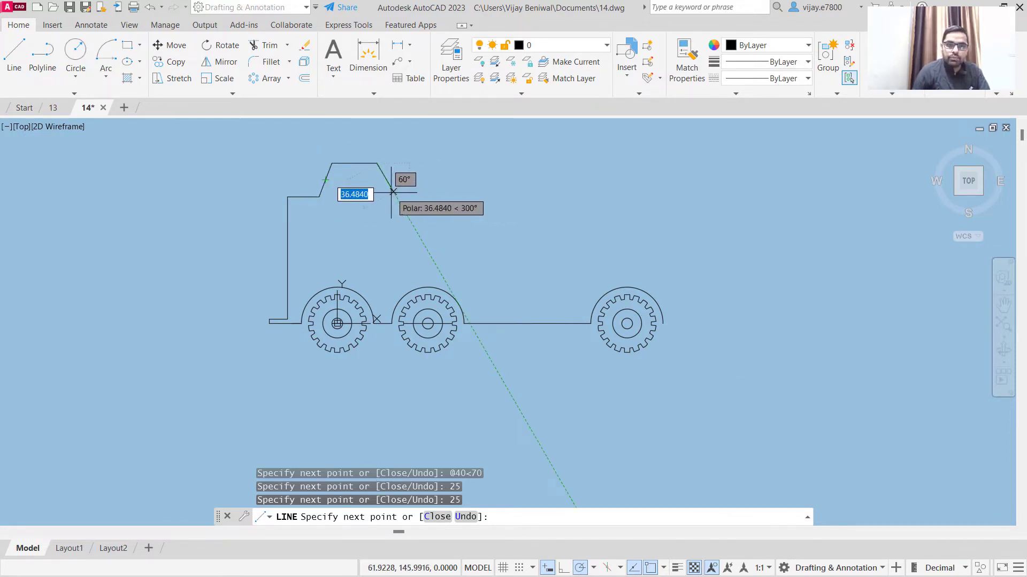
- Slope the outline back down from the raised roof section with a 40-long segment at -70°
{"action": "scroll", "coordinate": [394, 192], "scroll_direction": "up", "scroll_amount": 2}
{"action": "scroll", "coordinate": [394, 192], "scroll_direction": "up", "scroll_amount": 2}
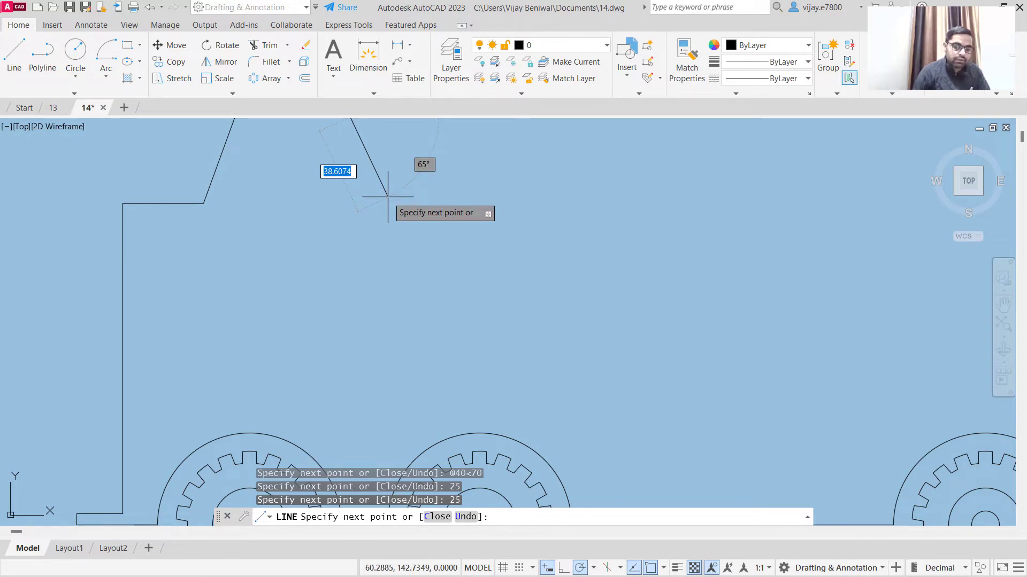
{"action": "scroll", "coordinate": [387, 197], "scroll_direction": "down", "scroll_amount": 4}
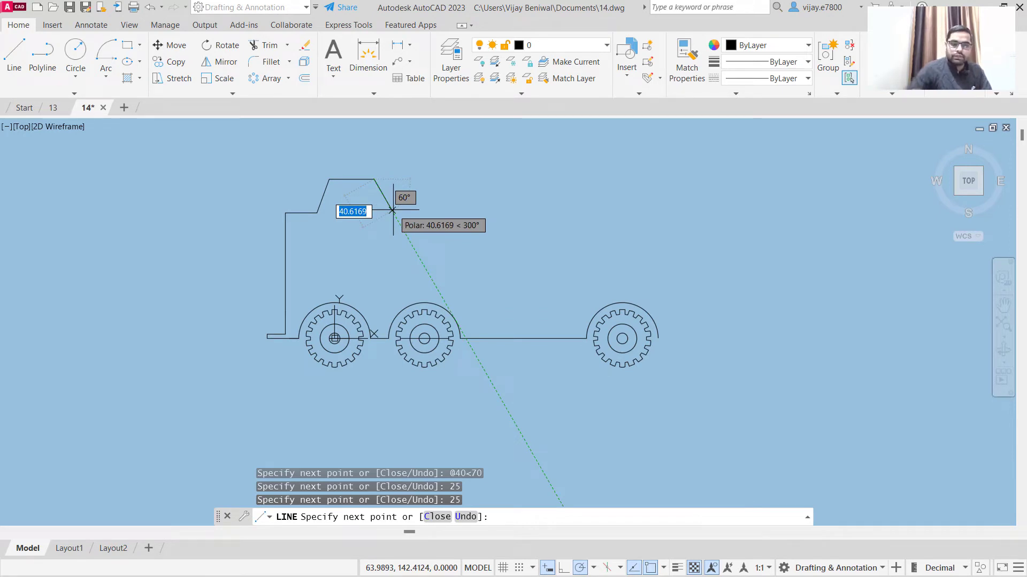
{"action": "type", "text": "@40"}
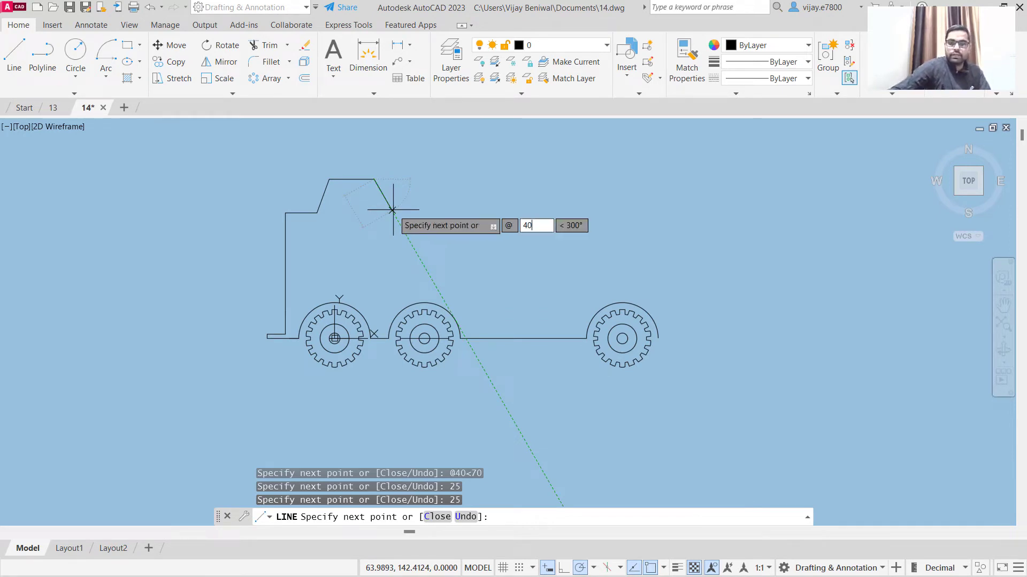
{"action": "key", "text": "Tab"}
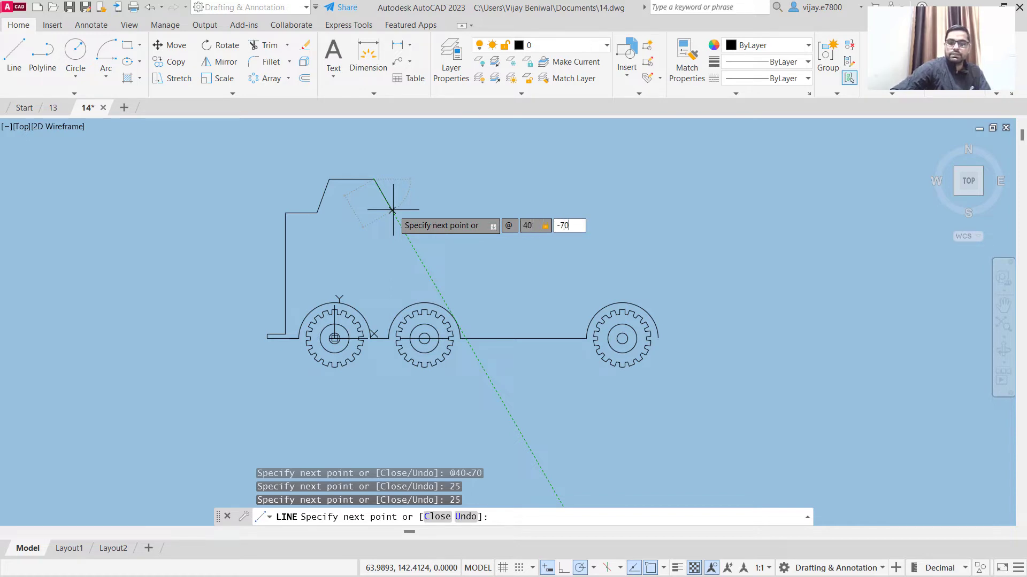
{"action": "type", "text": "-70"}
{"action": "key", "text": "Return"}
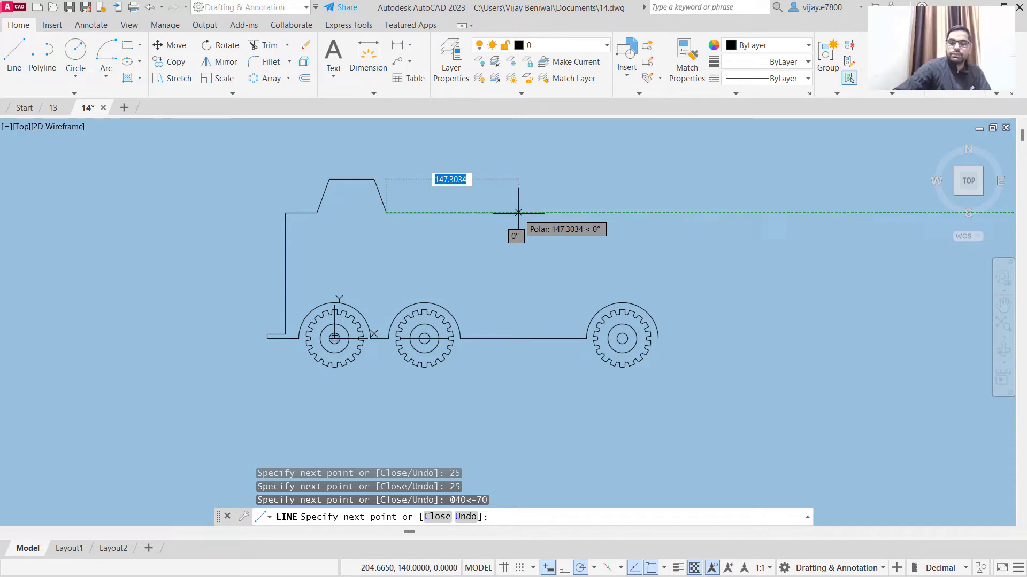
- Continue the outline 187.64 horizontally to the right, then 100 straight down
{"action": "type", "text": "187"}
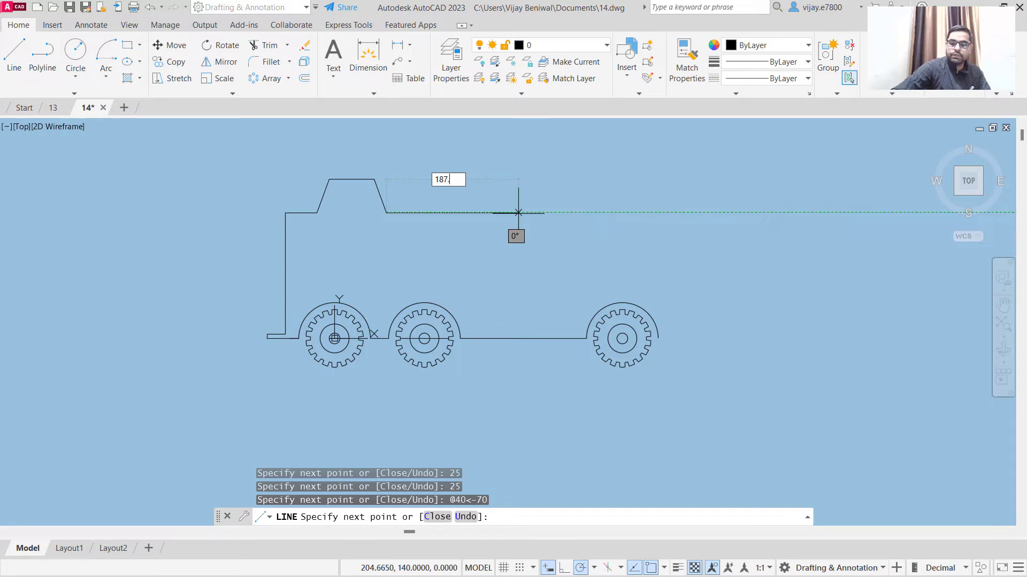
{"action": "type", "text": ".64"}
{"action": "key", "text": "Return"}
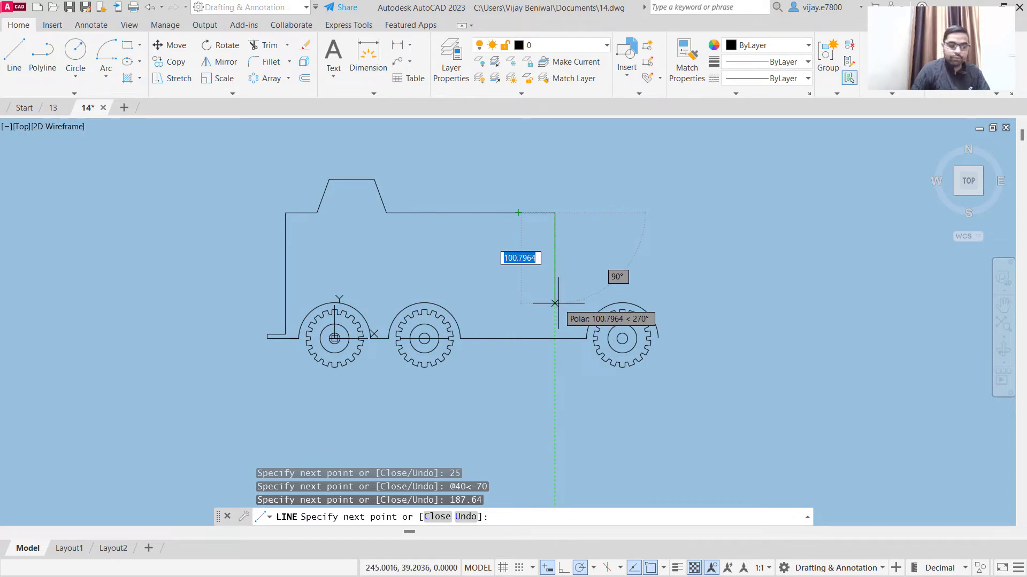
{"action": "type", "text": "10"}
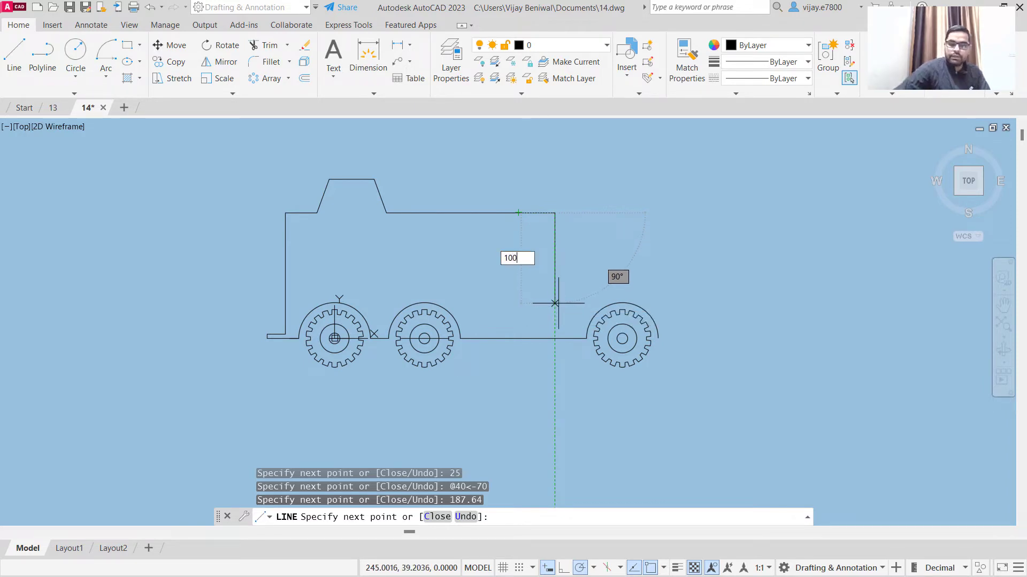
{"action": "type", "text": "0"}
{"action": "key", "text": "Return"}
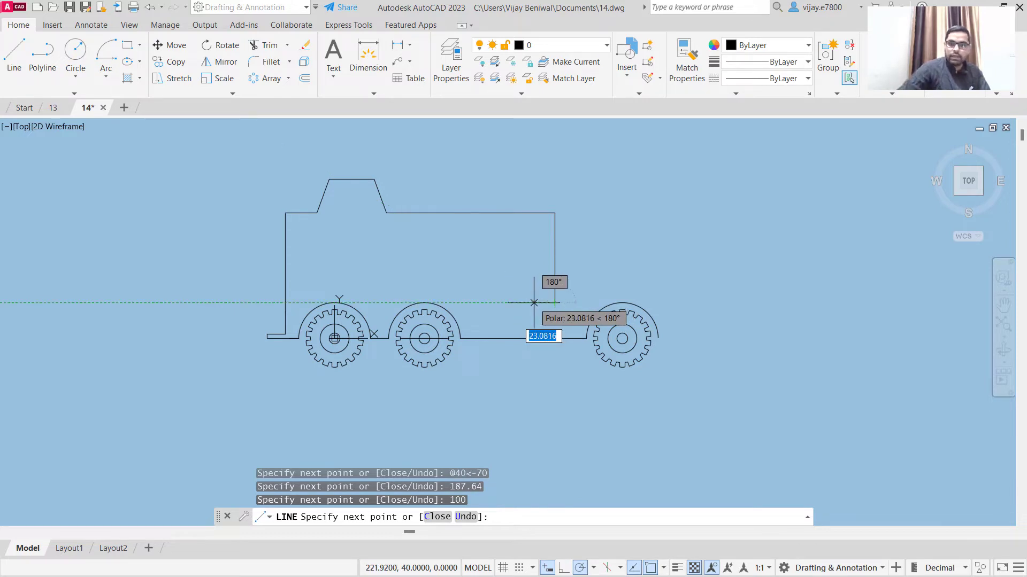
- Run the outline 50 left and 10 down, then horizontally left to the second gear's arc, and finish the line
{"action": "type", "text": "50"}
{"action": "key", "text": "Return"}
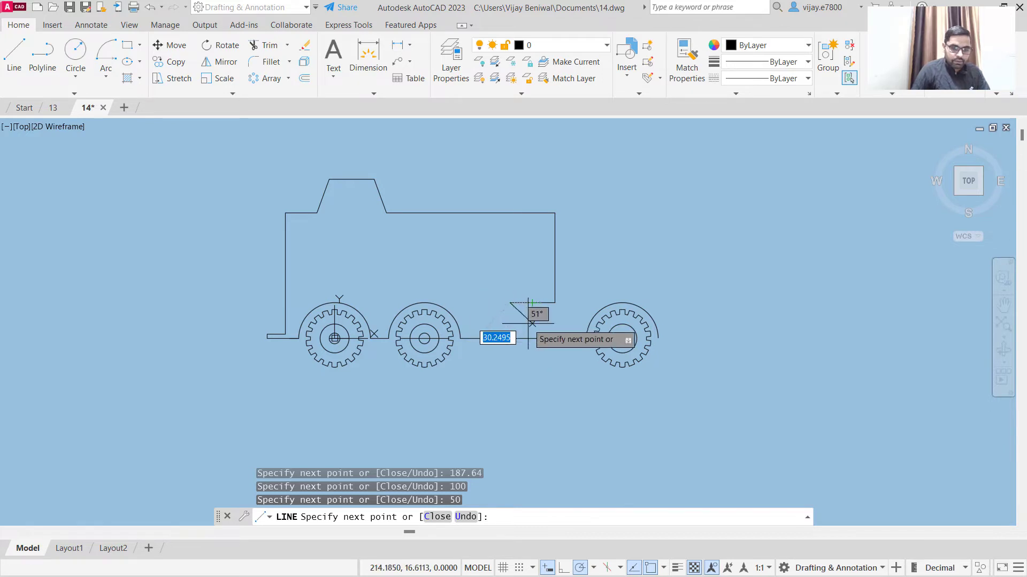
{"action": "scroll", "coordinate": [511, 321], "scroll_direction": "up", "scroll_amount": 2}
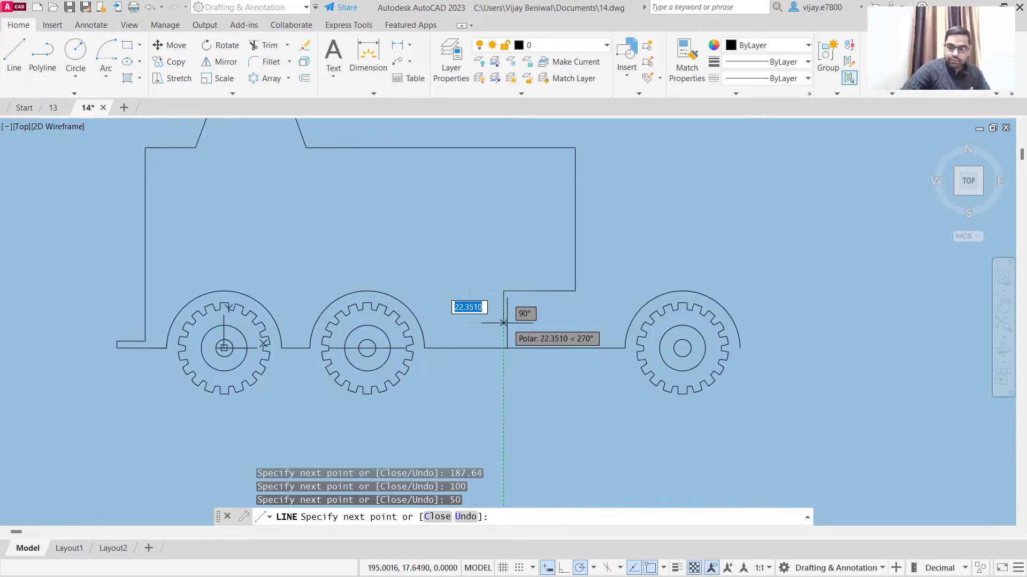
{"action": "type", "text": "10"}
{"action": "key", "text": "Return"}
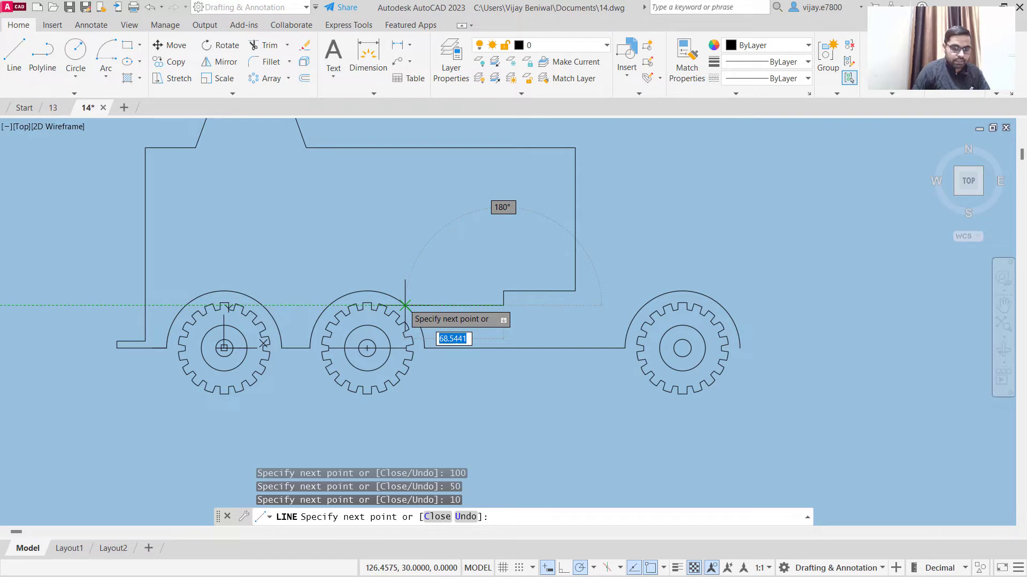
{"action": "right_click", "coordinate": [442, 281]}
{"action": "left_click", "coordinate": [453, 290]}
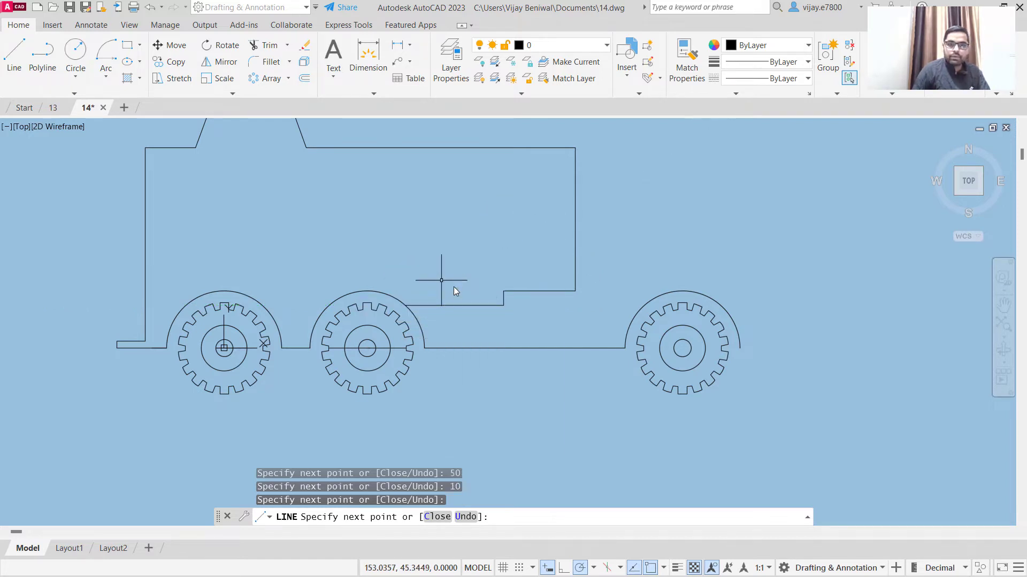
- Draw a new line from the 10-long step's lower corner straight down to the horizontal base line, then 20 farther down
{"action": "right_click", "coordinate": [493, 250]}
{"action": "left_click", "coordinate": [506, 256]}
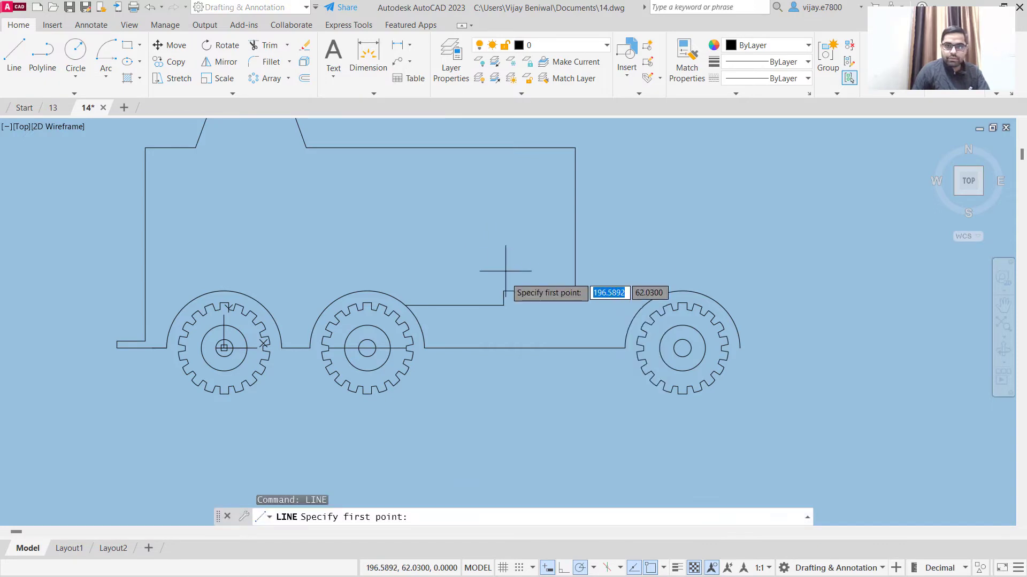
{"action": "left_click", "coordinate": [504, 306]}
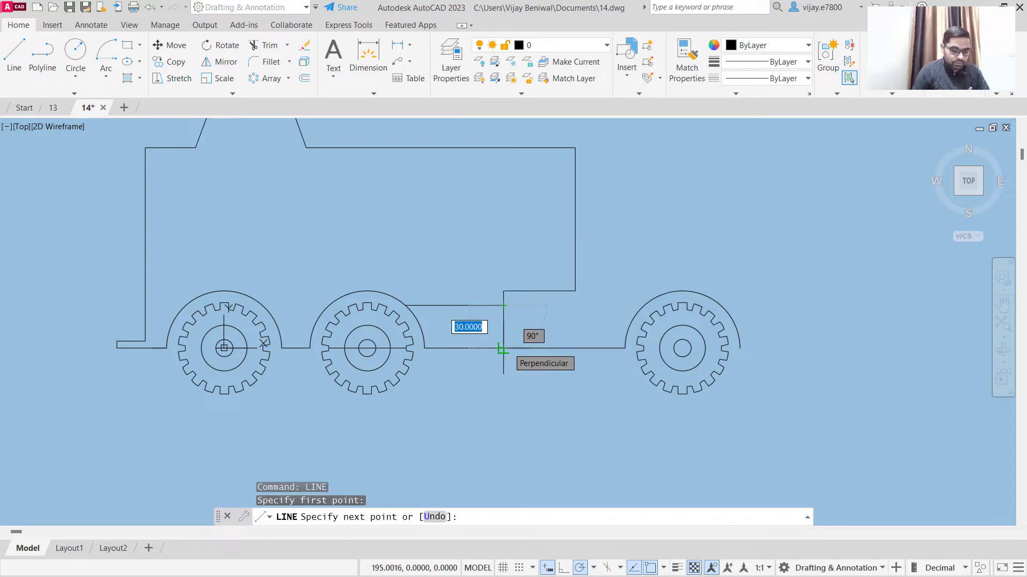
{"action": "scroll", "coordinate": [503, 340], "scroll_direction": "up", "scroll_amount": 4}
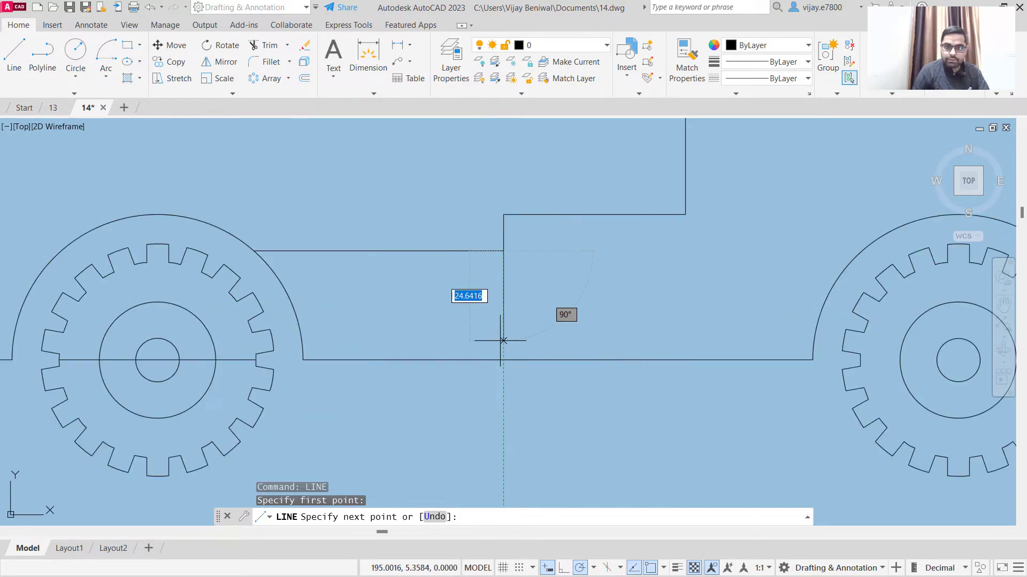
{"action": "scroll", "coordinate": [503, 340], "scroll_direction": "up", "scroll_amount": 2}
{"action": "left_click", "coordinate": [503, 372]}
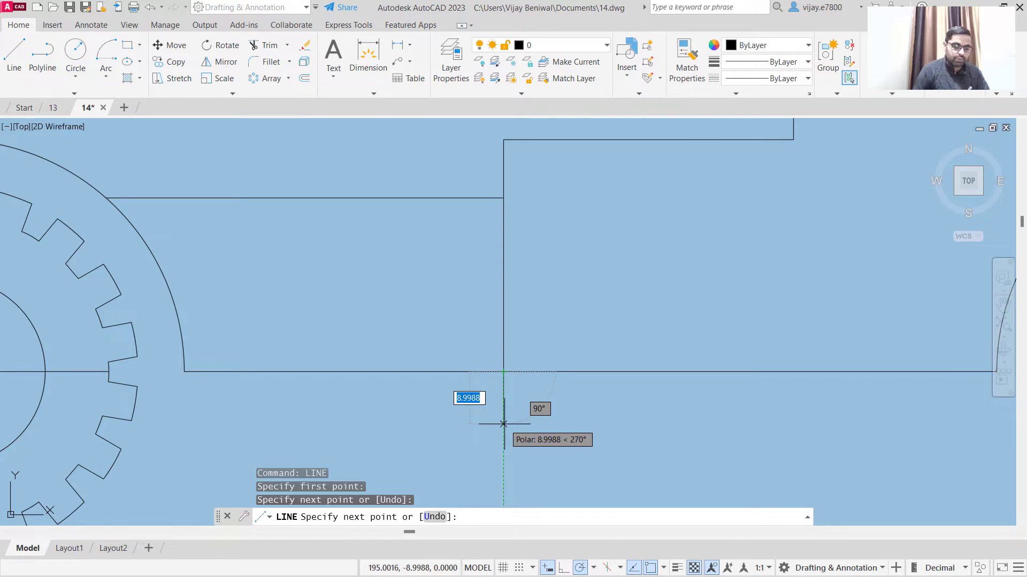
{"action": "type", "text": "20"}
{"action": "key", "text": "Return"}
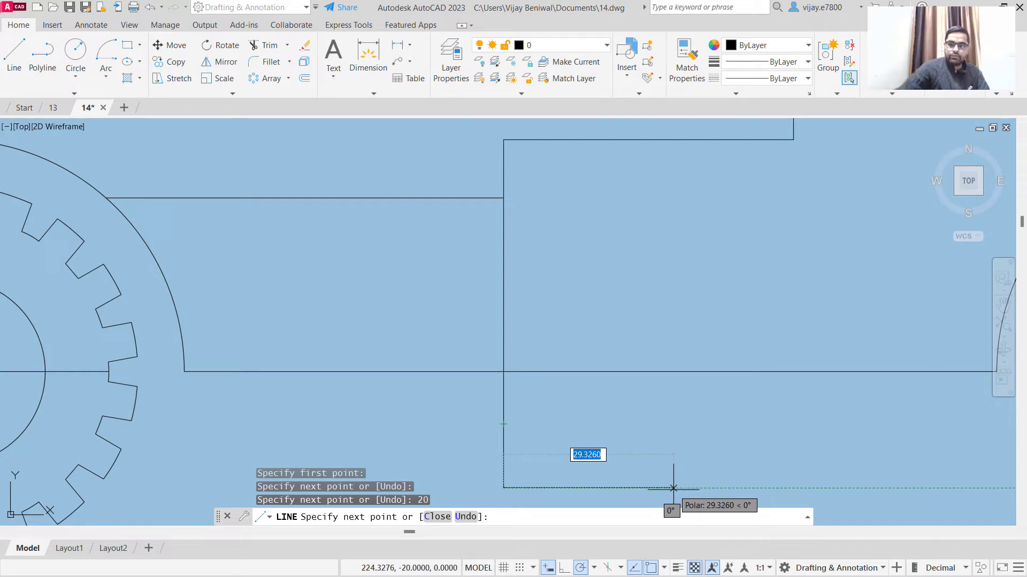
- Continue the line 65 right and 60 up, then close it back to the lower end of the body's 100-long vertical edge
{"action": "type", "text": "65"}
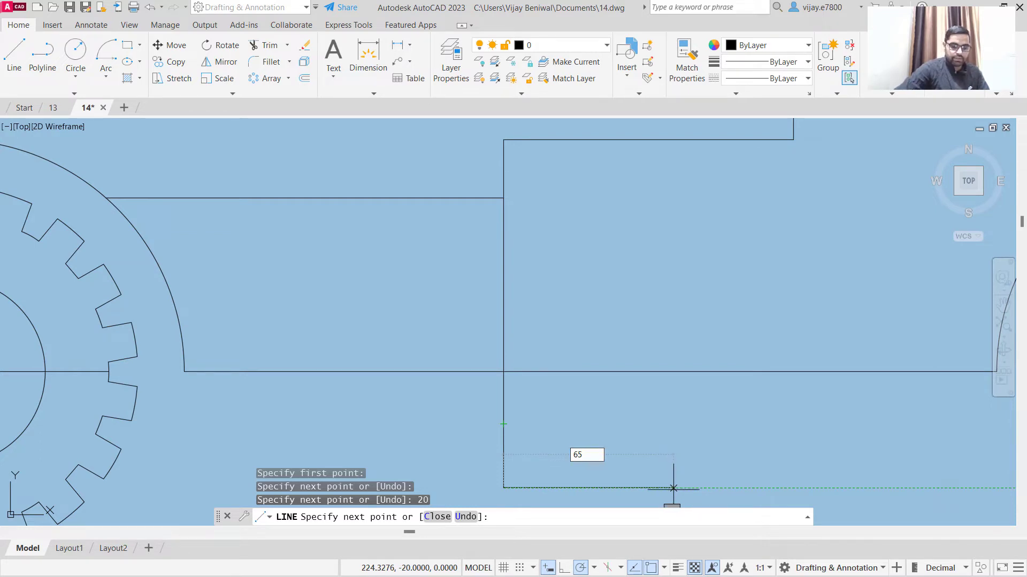
{"action": "key", "text": "Return"}
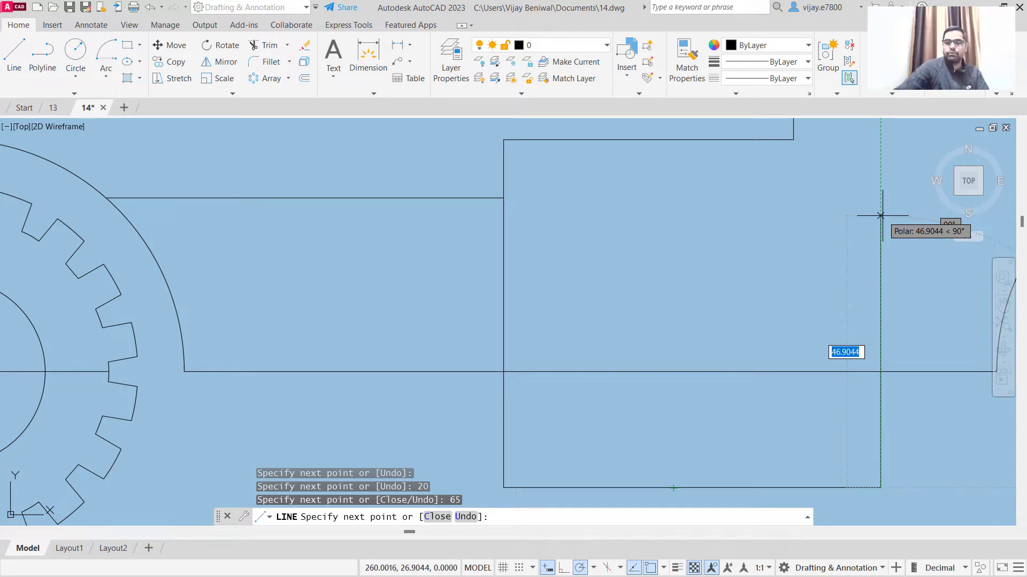
{"action": "type", "text": "60"}
{"action": "key", "text": "Return"}
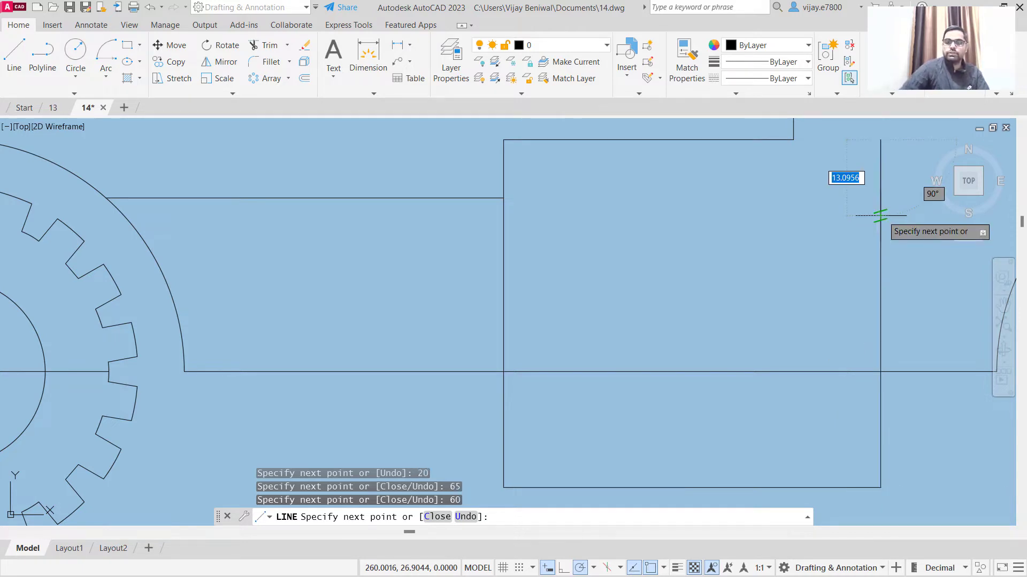
{"action": "left_click", "coordinate": [793, 140]}
{"action": "right_click", "coordinate": [820, 186]}
{"action": "left_click", "coordinate": [832, 195]}
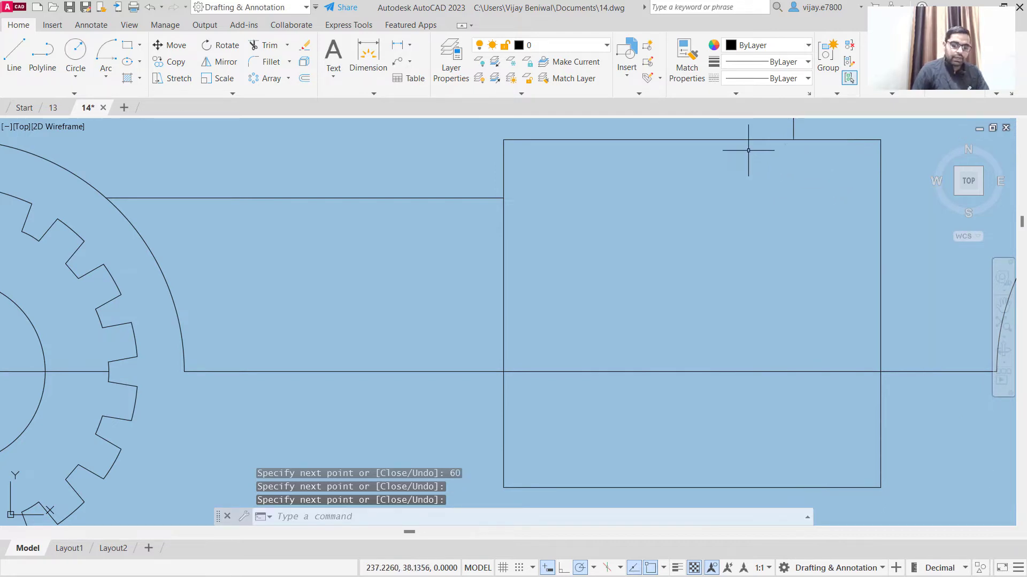
- Offset the 60-long vertical line by 15 towards the inside of the new rectangle
{"action": "left_click", "coordinate": [299, 78]}
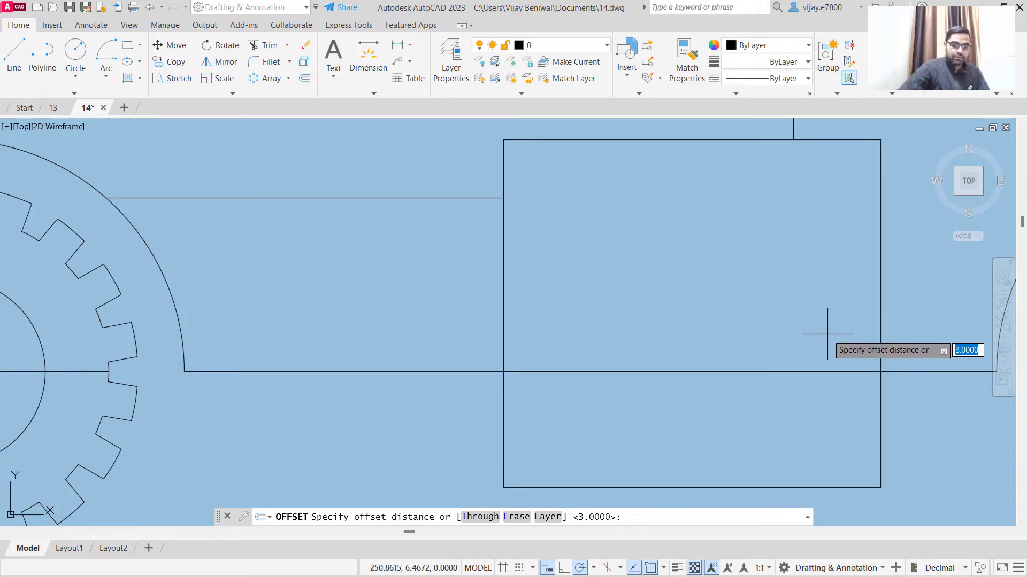
{"action": "type", "text": "15"}
{"action": "key", "text": "Return"}
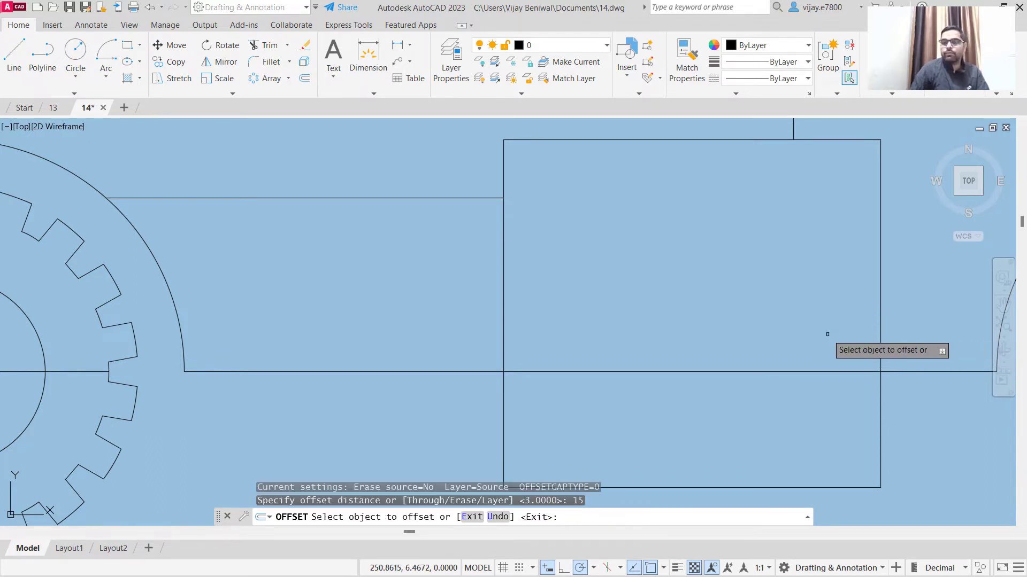
{"action": "left_click", "coordinate": [880, 319]}
{"action": "left_click", "coordinate": [833, 319]}
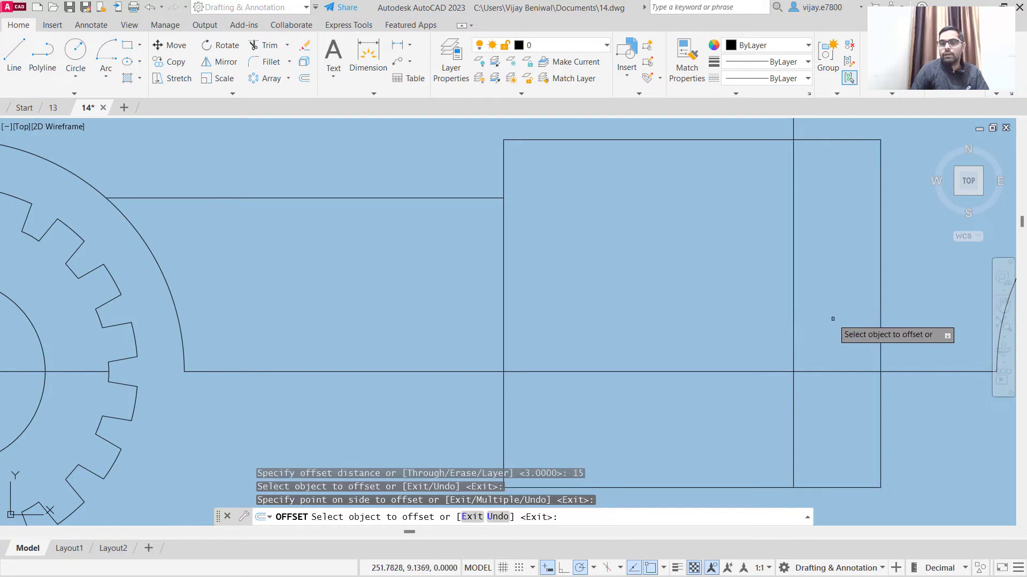
{"action": "right_click", "coordinate": [776, 254]}
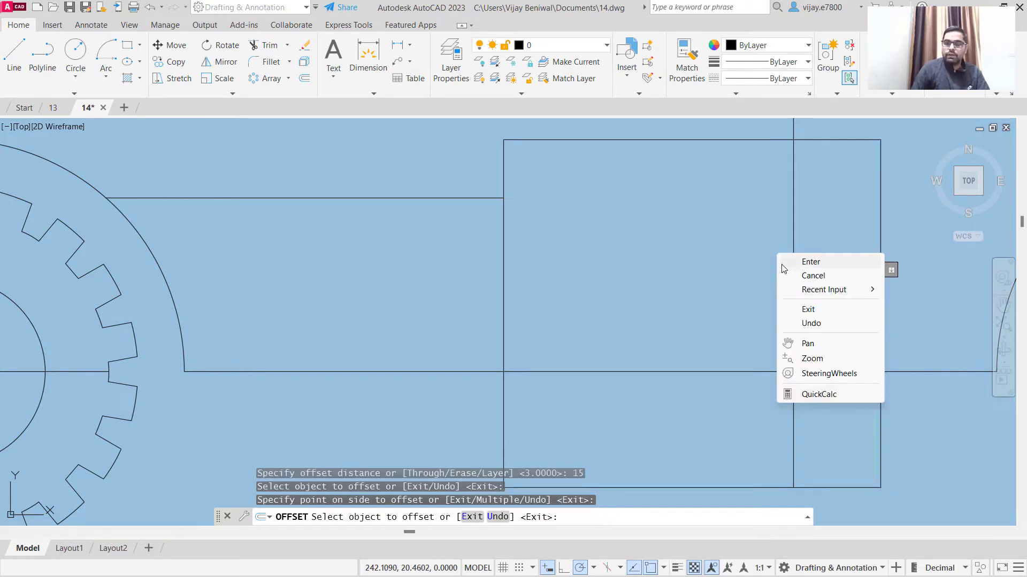
- Offset the inner vertical line of the rectangle by 5, away from the nearer 60-long edge
{"action": "left_click", "coordinate": [811, 262]}
{"action": "right_click", "coordinate": [736, 285]}
{"action": "left_click", "coordinate": [751, 294]}
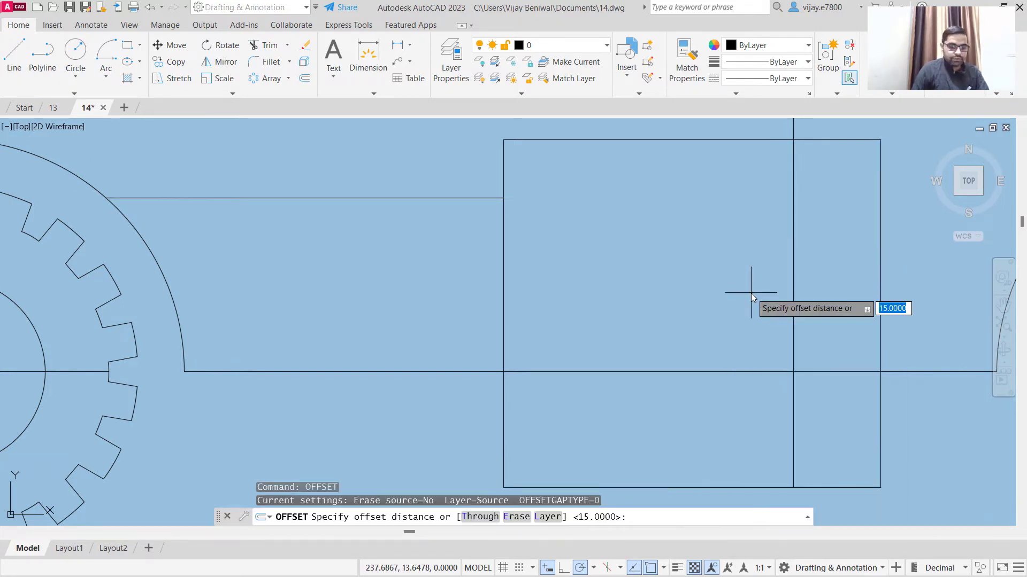
{"action": "type", "text": "5"}
{"action": "key", "text": "Return"}
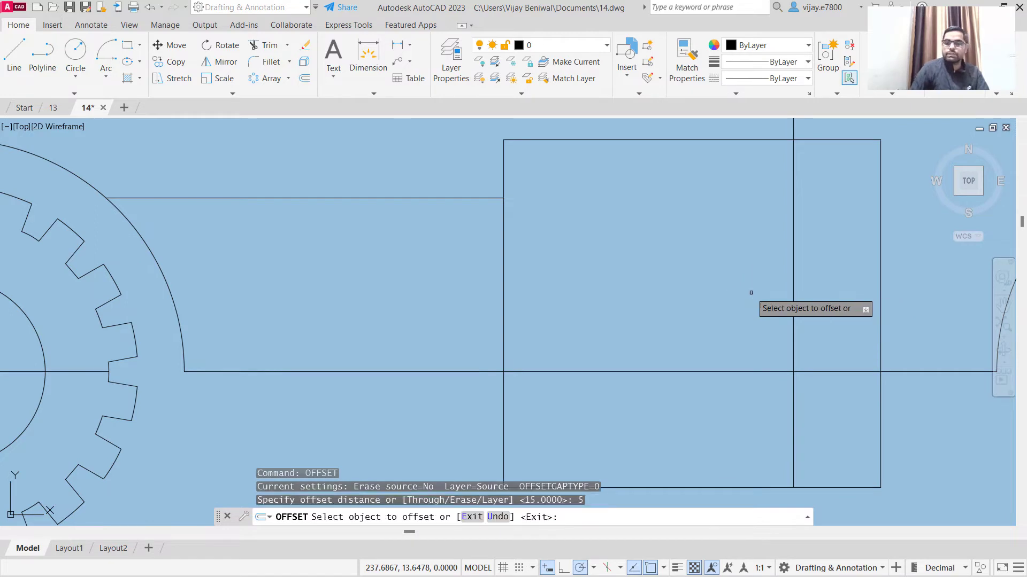
{"action": "left_click", "coordinate": [794, 269]}
{"action": "left_click", "coordinate": [765, 273]}
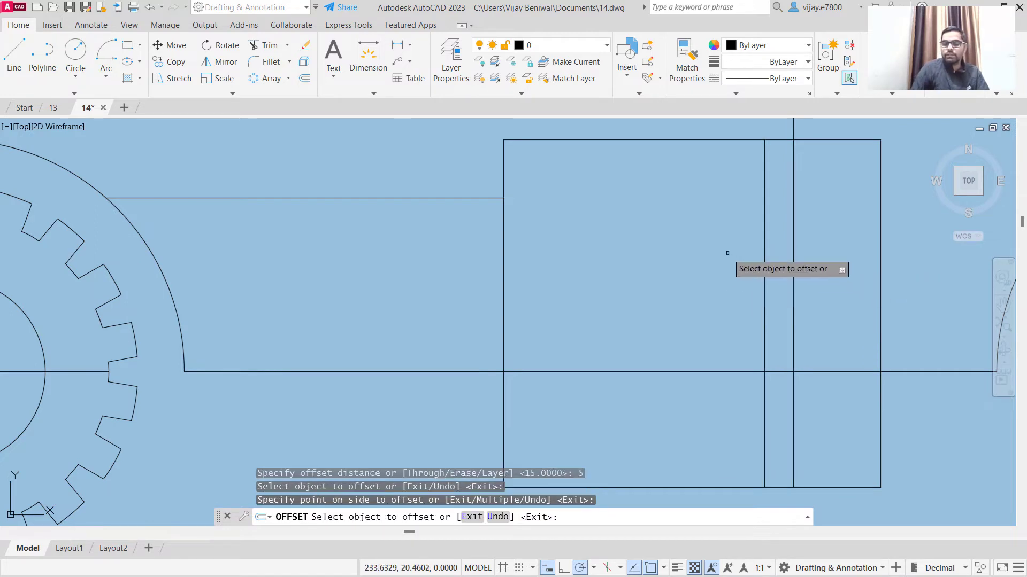
{"action": "right_click", "coordinate": [701, 272]}
{"action": "left_click", "coordinate": [720, 265]}
- Offset the new innermost vertical line by 25 towards the rectangle's opposite side
{"action": "right_click", "coordinate": [701, 264]}
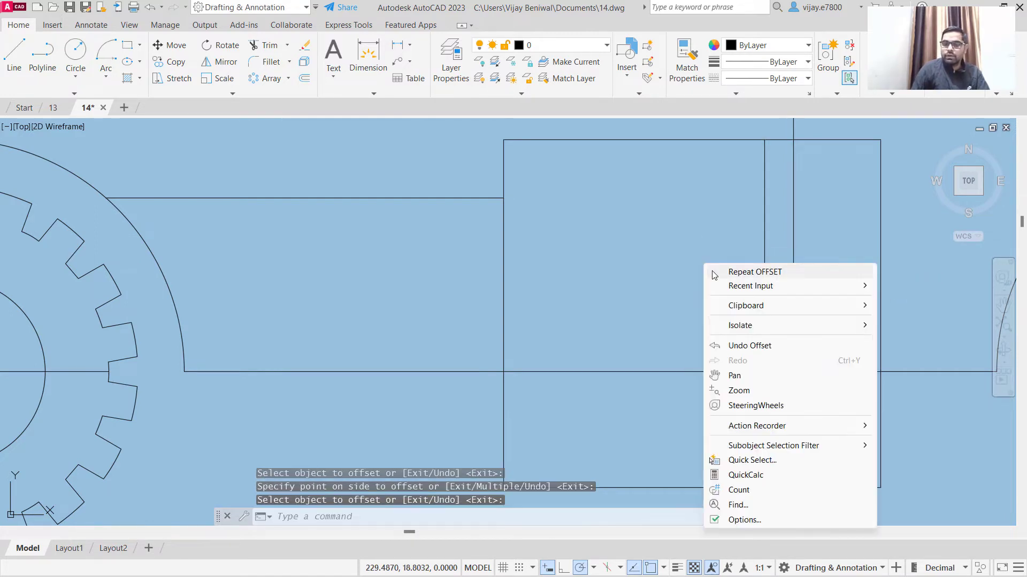
{"action": "left_click", "coordinate": [714, 269]}
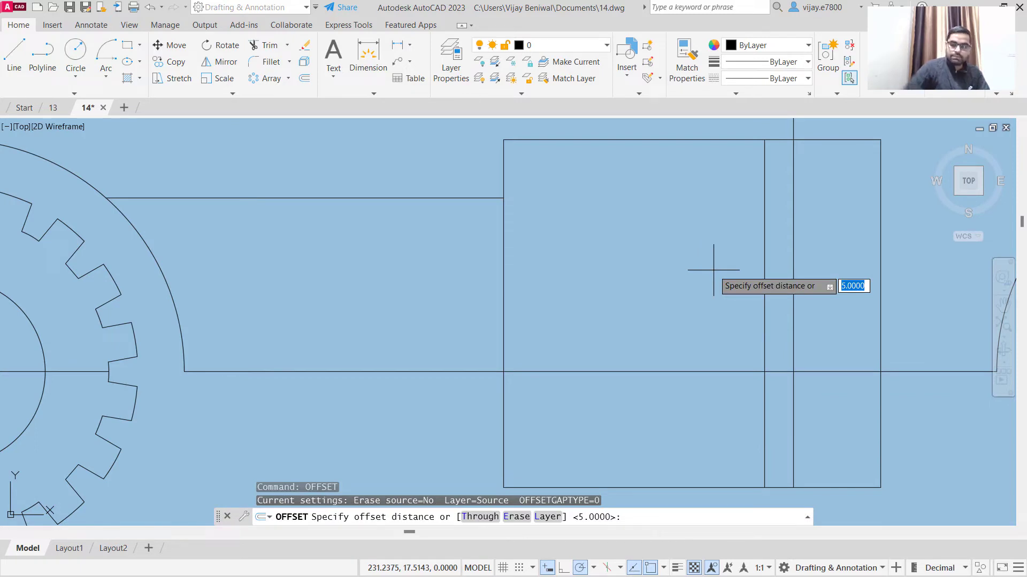
{"action": "key", "text": "Return"}
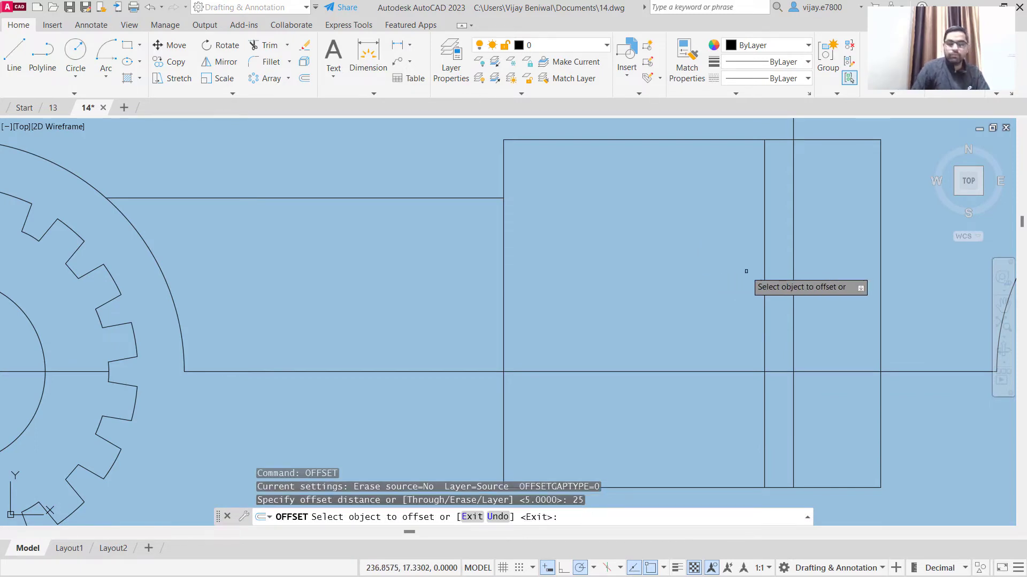
{"action": "left_click", "coordinate": [762, 271]}
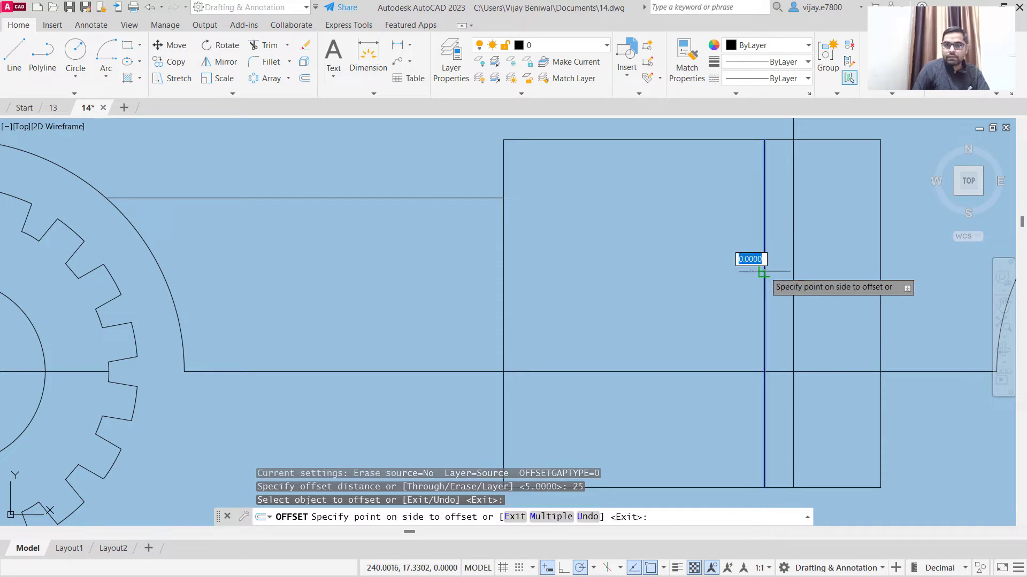
{"action": "left_click", "coordinate": [722, 274]}
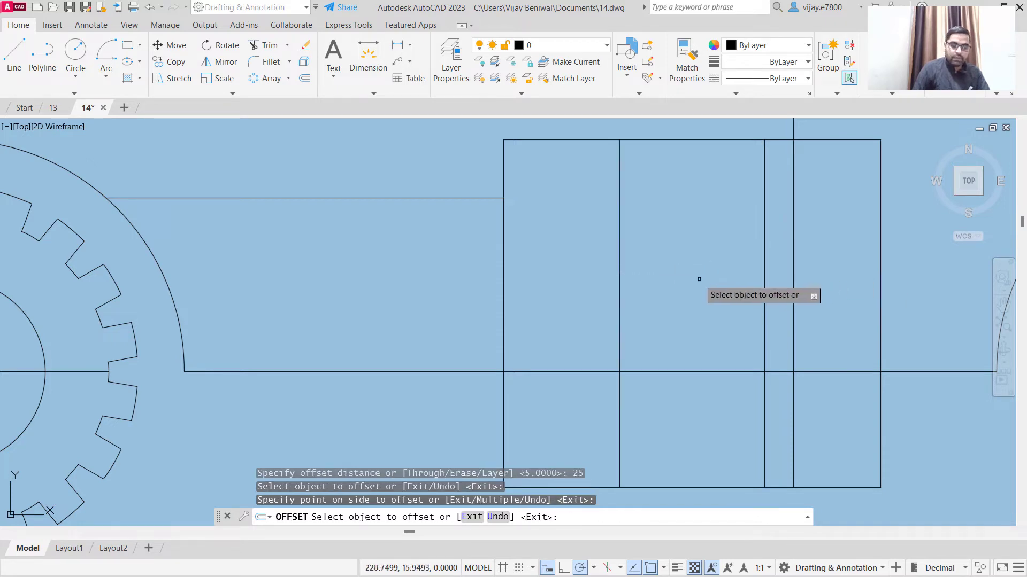
{"action": "right_click", "coordinate": [699, 279]}
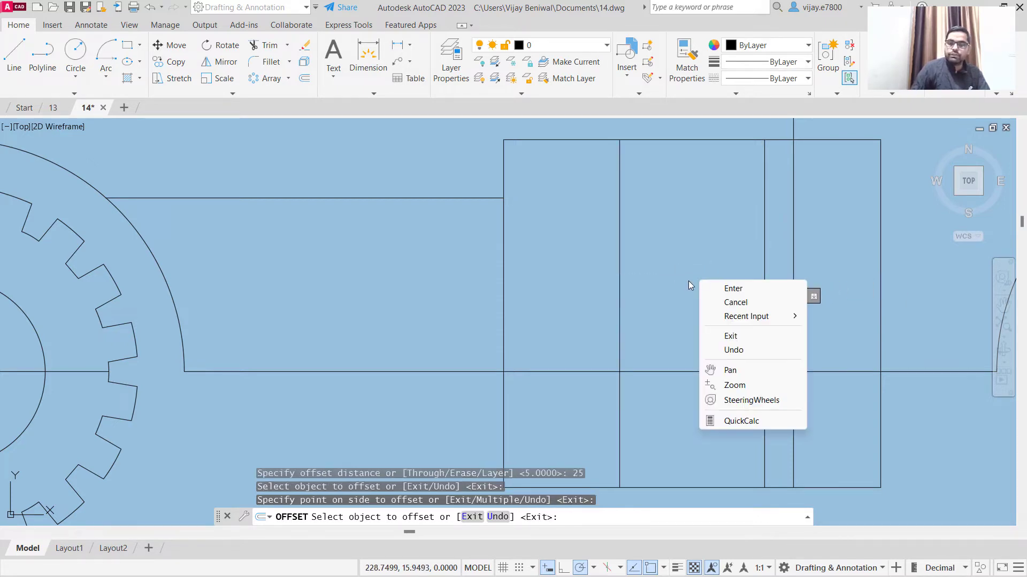
{"action": "left_click", "coordinate": [717, 288]}
- Offset the line just made by 5 in the same direction, forming a second narrow strip inside the rectangle
{"action": "right_click", "coordinate": [687, 290]}
{"action": "left_click", "coordinate": [706, 296]}
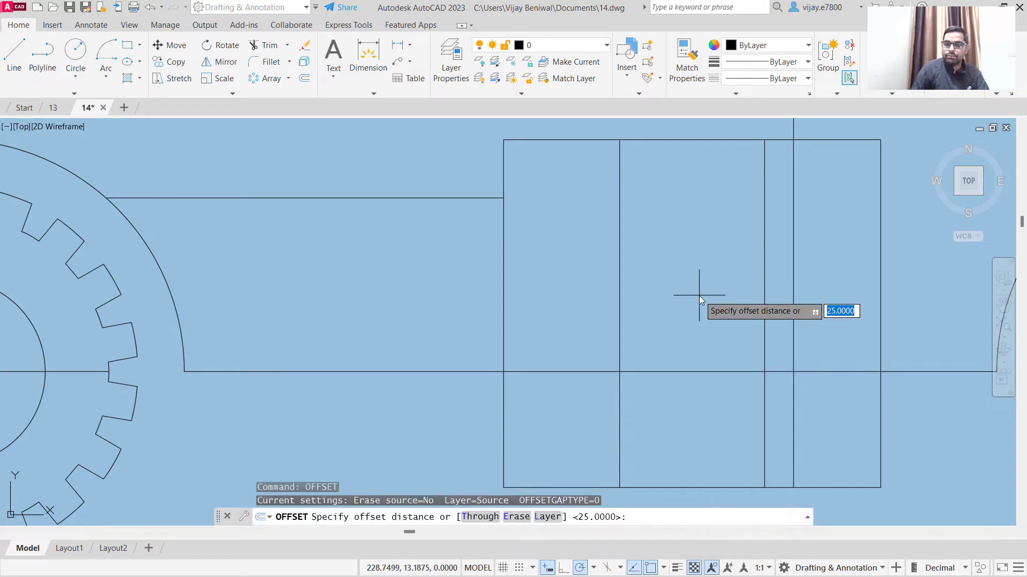
{"action": "type", "text": "5"}
{"action": "key", "text": "Return"}
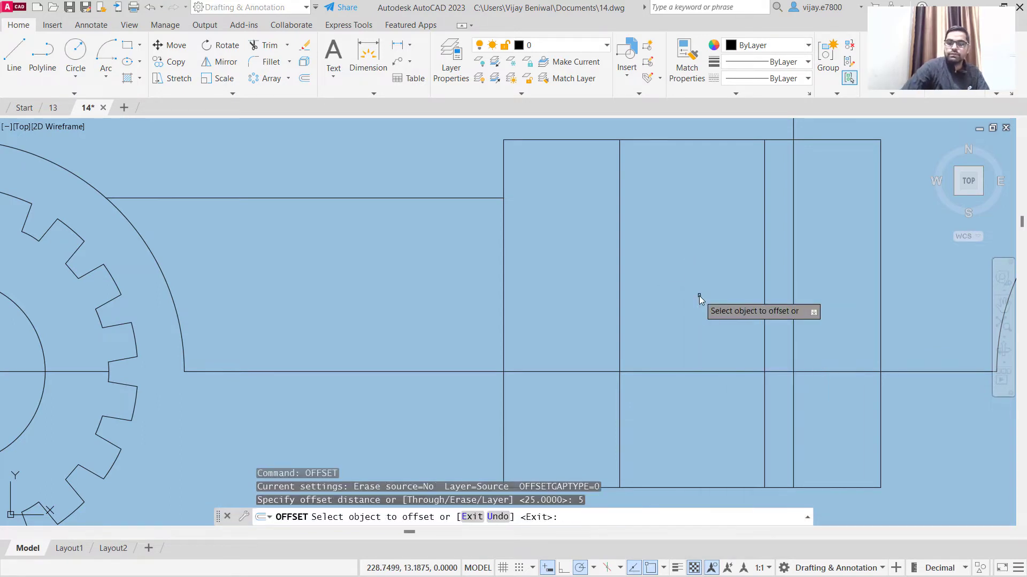
{"action": "left_click", "coordinate": [619, 282]}
{"action": "left_click", "coordinate": [593, 285]}
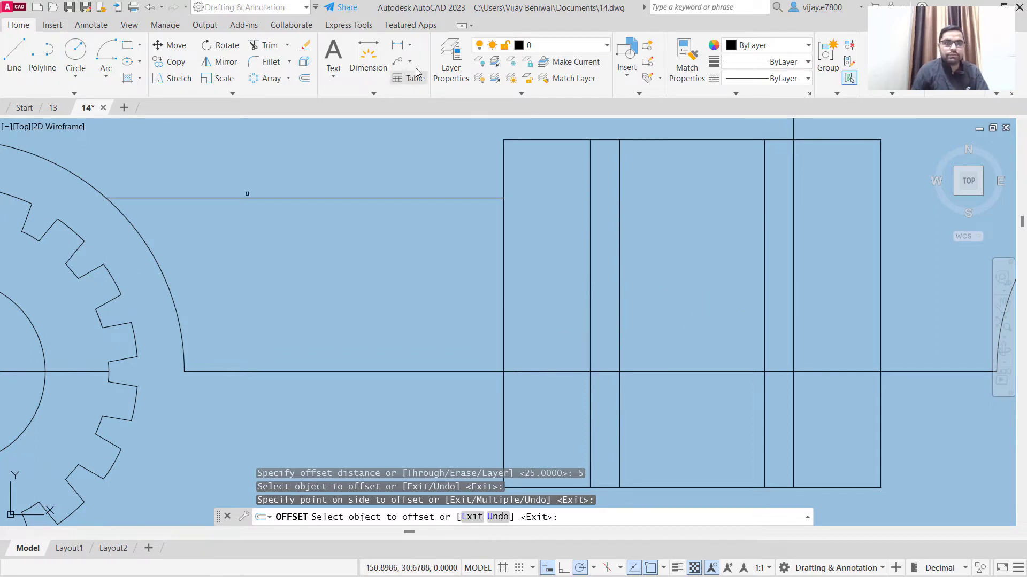
- Trim away all parts of the horizontal base line that cross the inside of the rectangle
{"action": "left_click", "coordinate": [267, 46]}
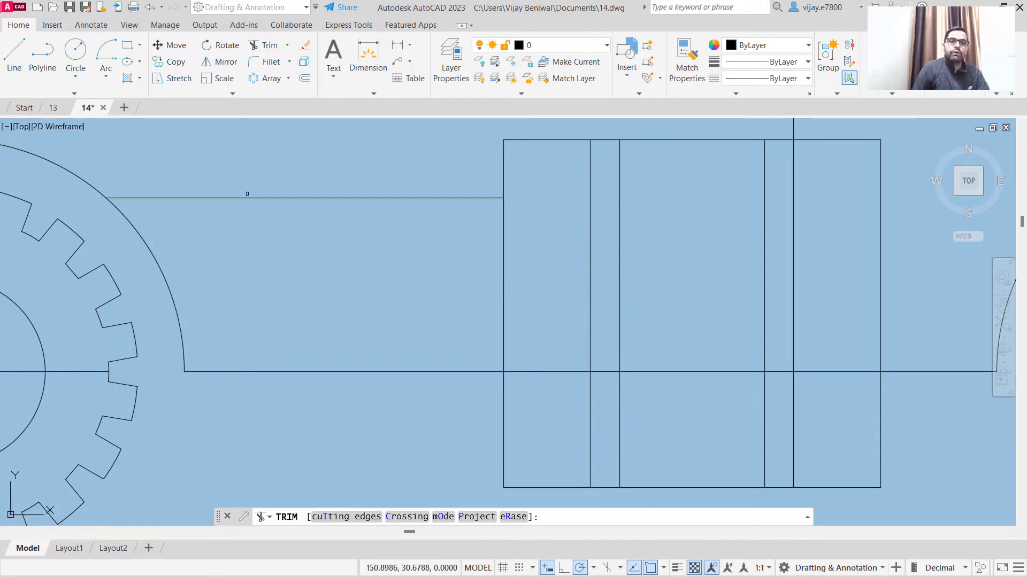
{"action": "left_click", "coordinate": [607, 371]}
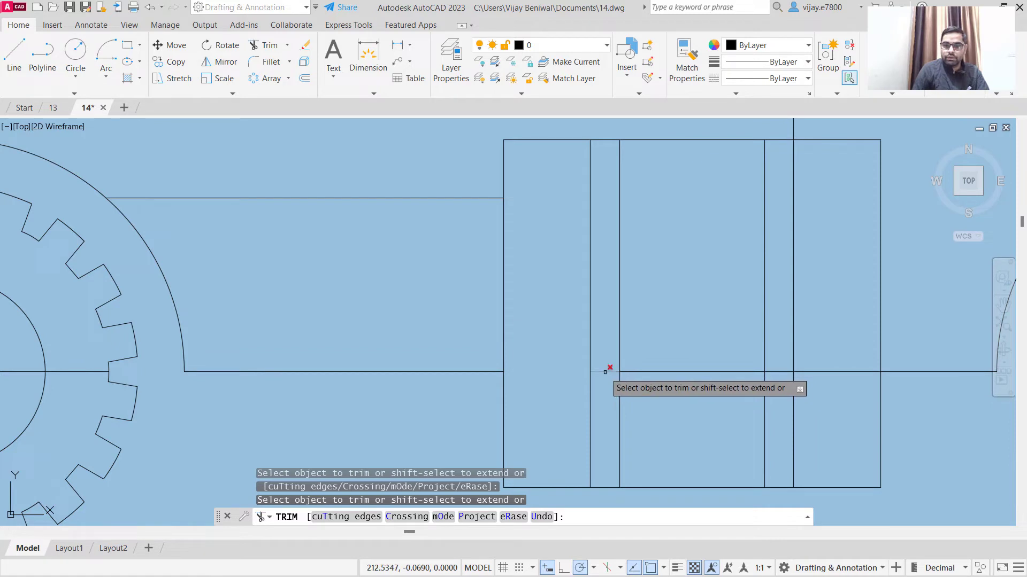
{"action": "left_click", "coordinate": [779, 371]}
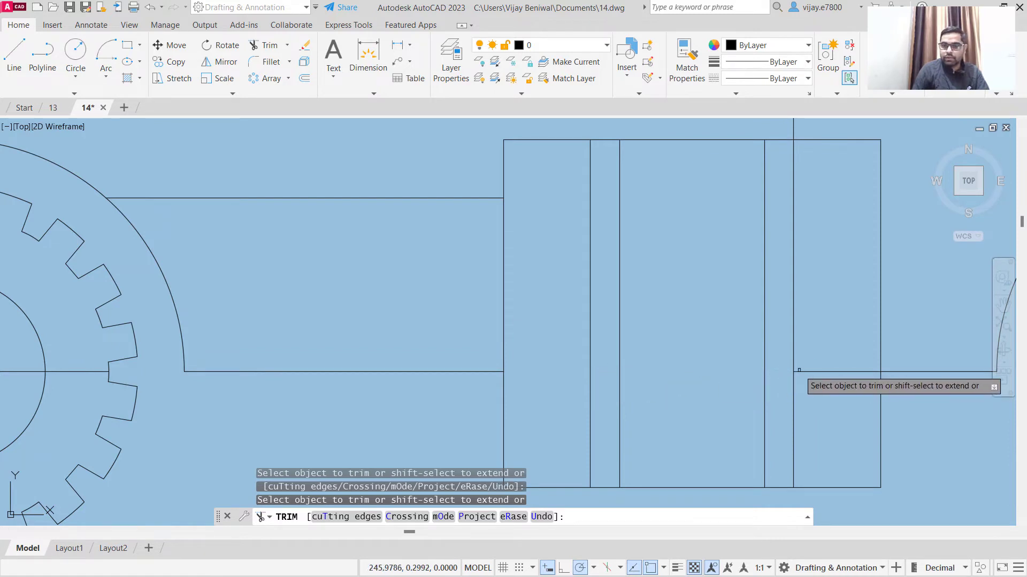
{"action": "scroll", "coordinate": [671, 347], "scroll_direction": "down", "scroll_amount": 2}
{"action": "middle_click_drag", "start_coordinate": [671, 347], "coordinate": [518, 355]}
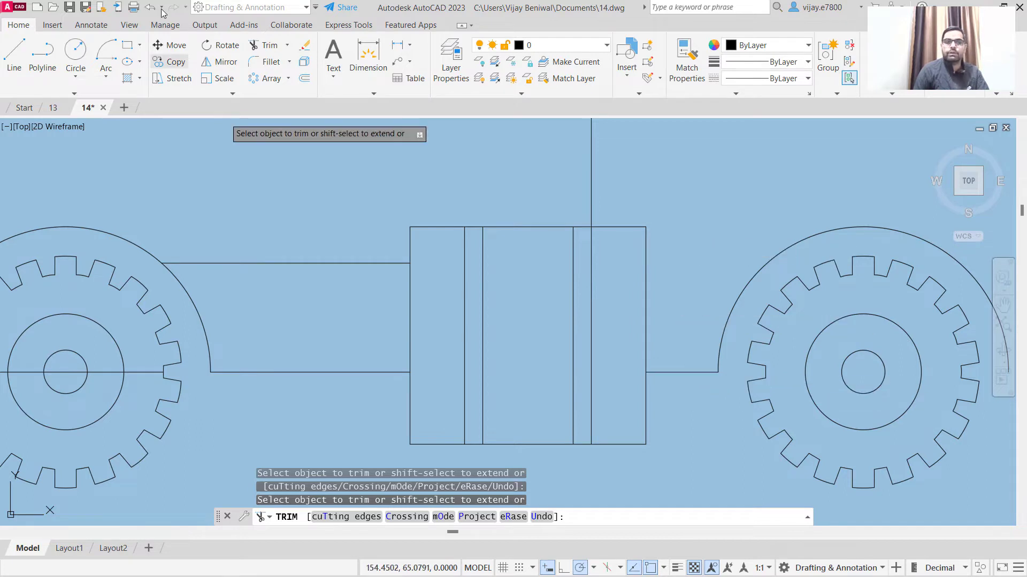
- Offset the short base line between the rectangle and the third gear's arc by 25 upwards
{"action": "left_click", "coordinate": [304, 79]}
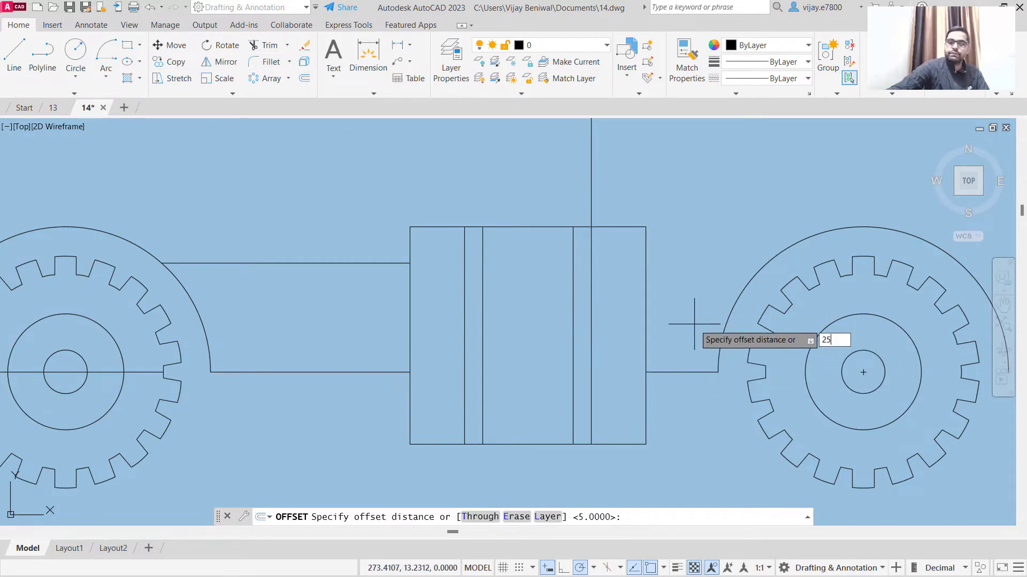
{"action": "type", "text": "25"}
{"action": "key", "text": "Return"}
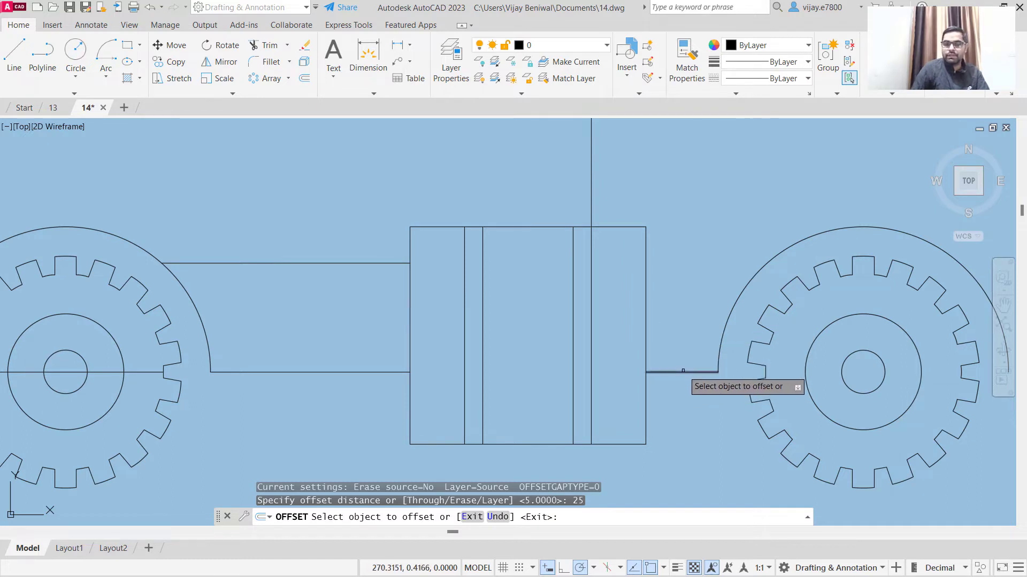
{"action": "left_click", "coordinate": [683, 371]}
{"action": "left_click", "coordinate": [679, 327]}
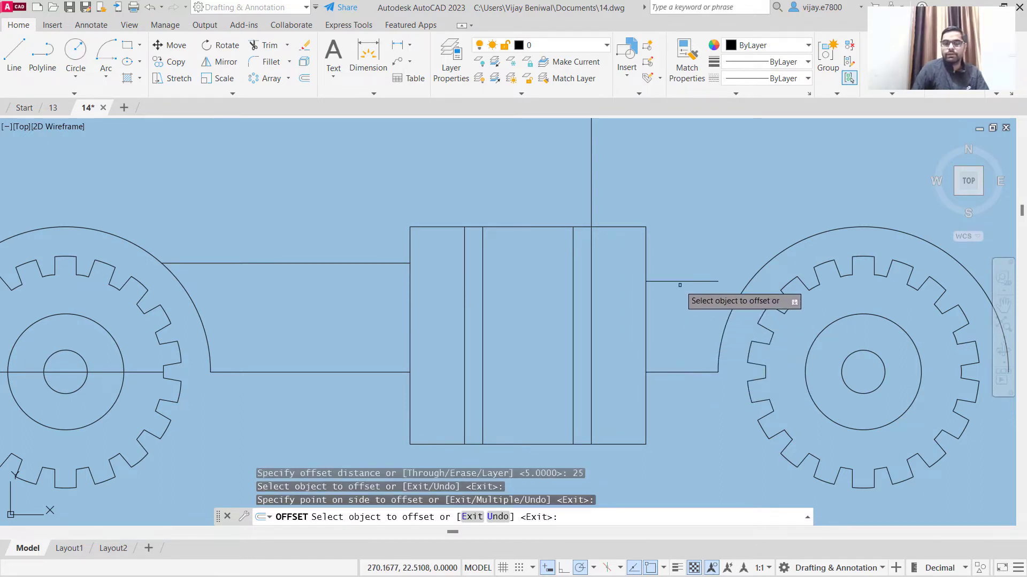
- Extend the new upper horizontal line through the third gear's arc into the first gear teeth it meets
{"action": "left_click", "coordinate": [288, 47]}
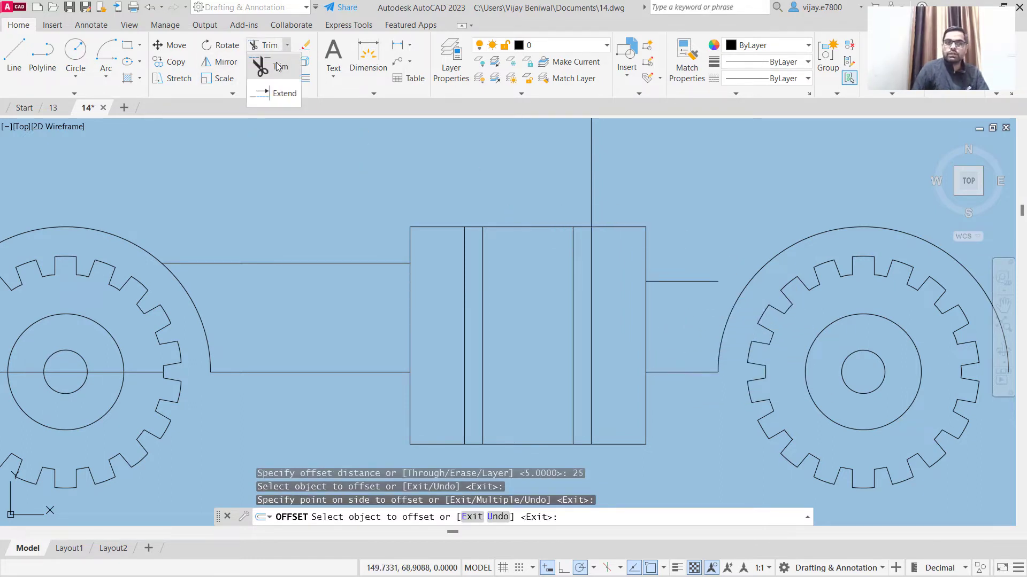
{"action": "left_click", "coordinate": [272, 92]}
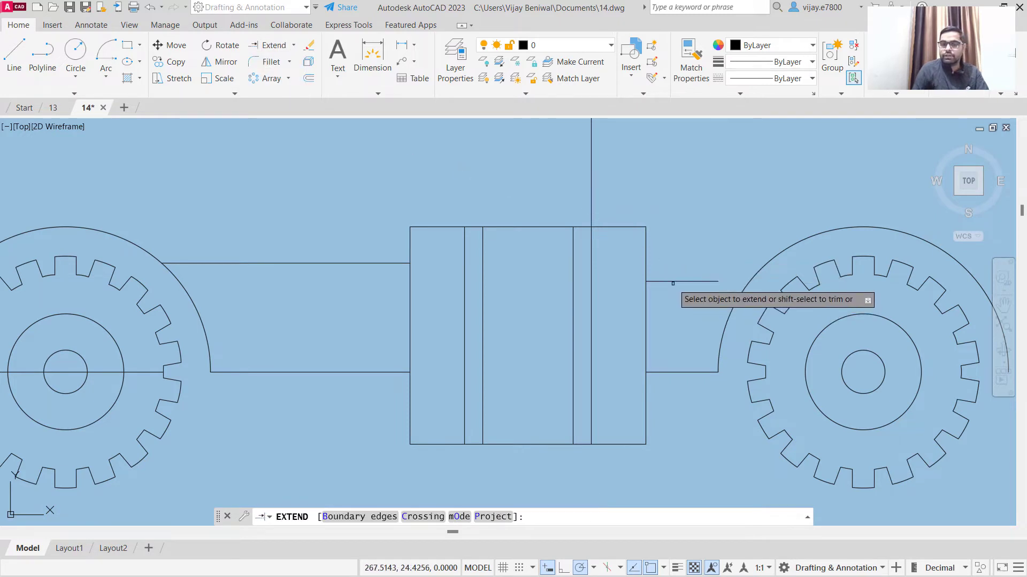
{"action": "left_click", "coordinate": [690, 280]}
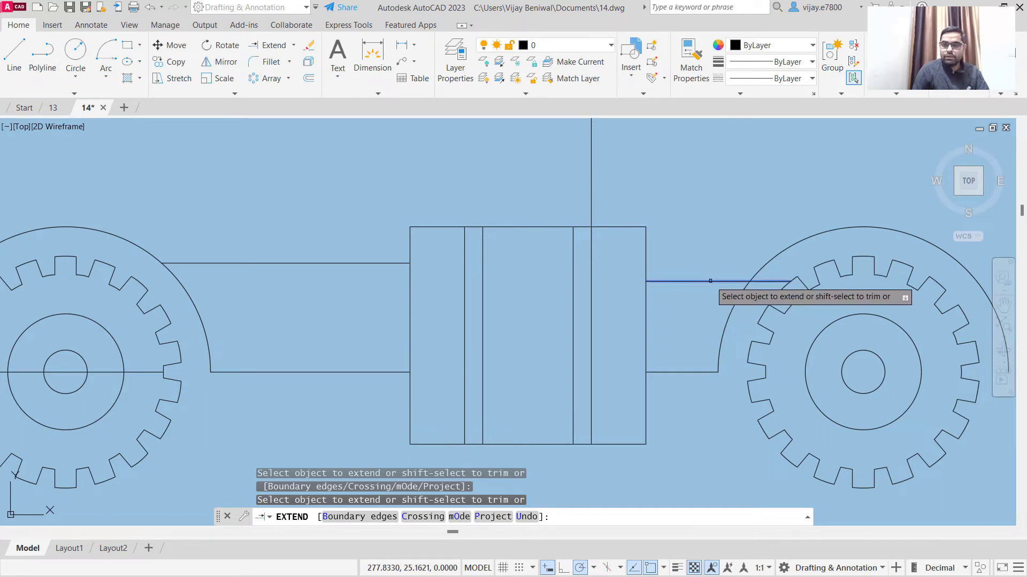
{"action": "left_click", "coordinate": [773, 282]}
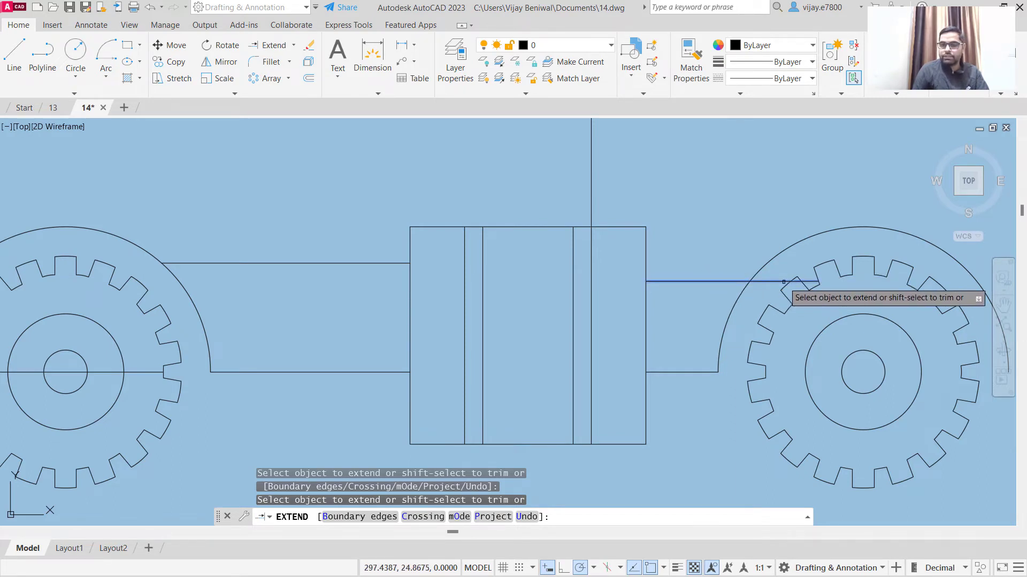
- Try to extend the horizontal line farther with a fence across the third gear and from the arc's far side
{"action": "left_click", "coordinate": [822, 280]}
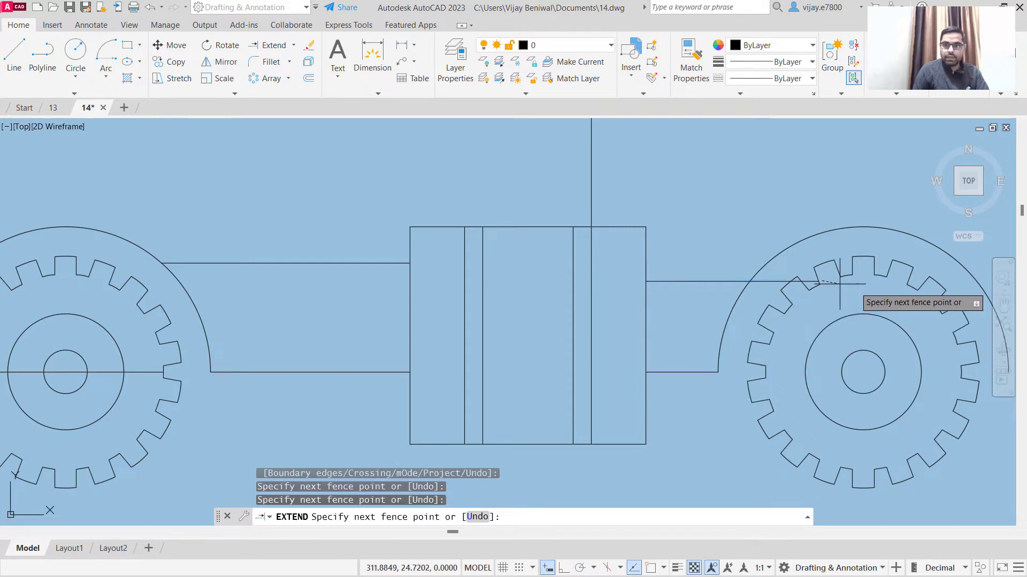
{"action": "scroll", "coordinate": [875, 289], "scroll_direction": "down", "scroll_amount": 2}
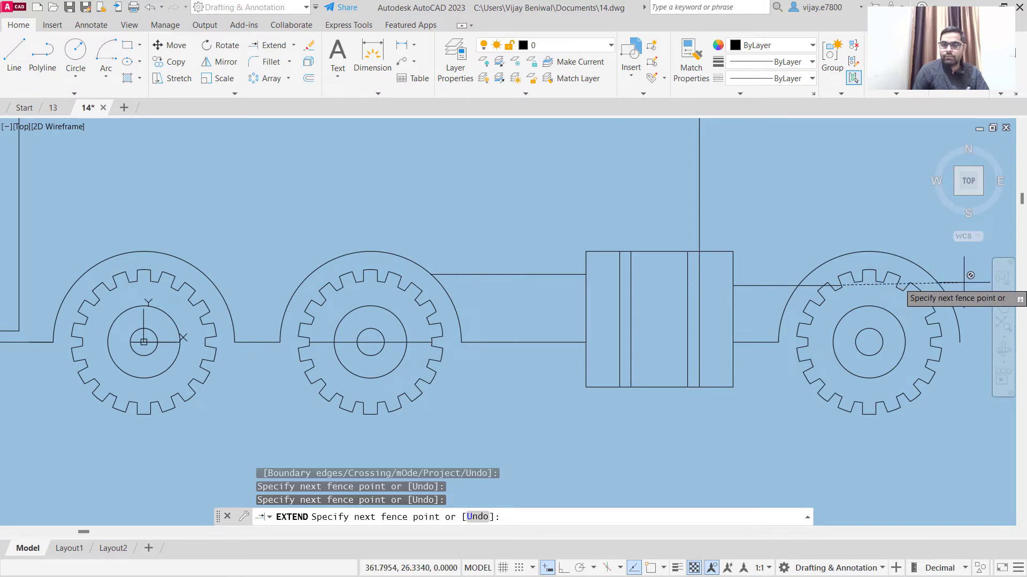
{"action": "key", "text": "Return"}
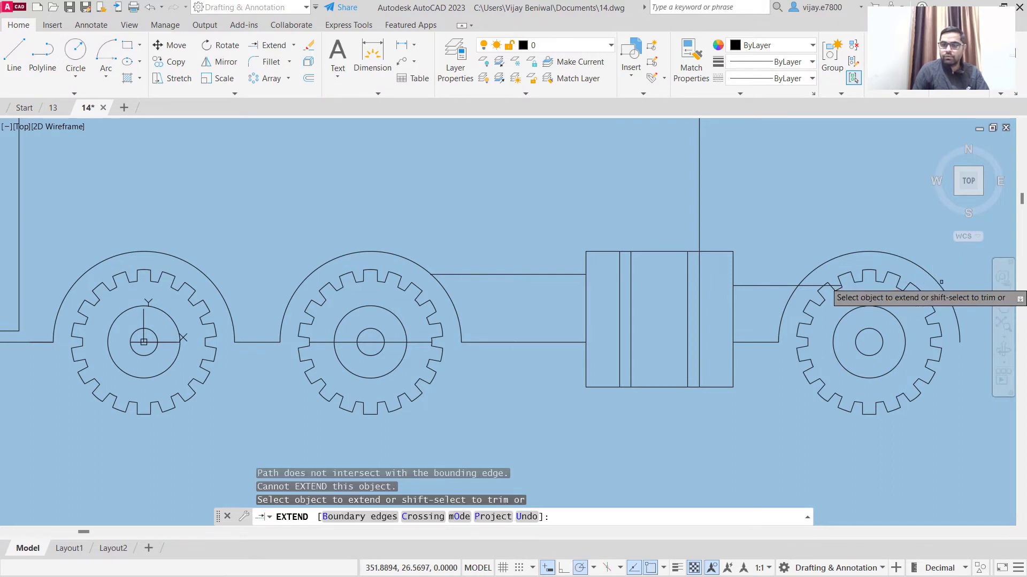
{"action": "middle_click_drag", "start_coordinate": [941, 281], "coordinate": [683, 309]}
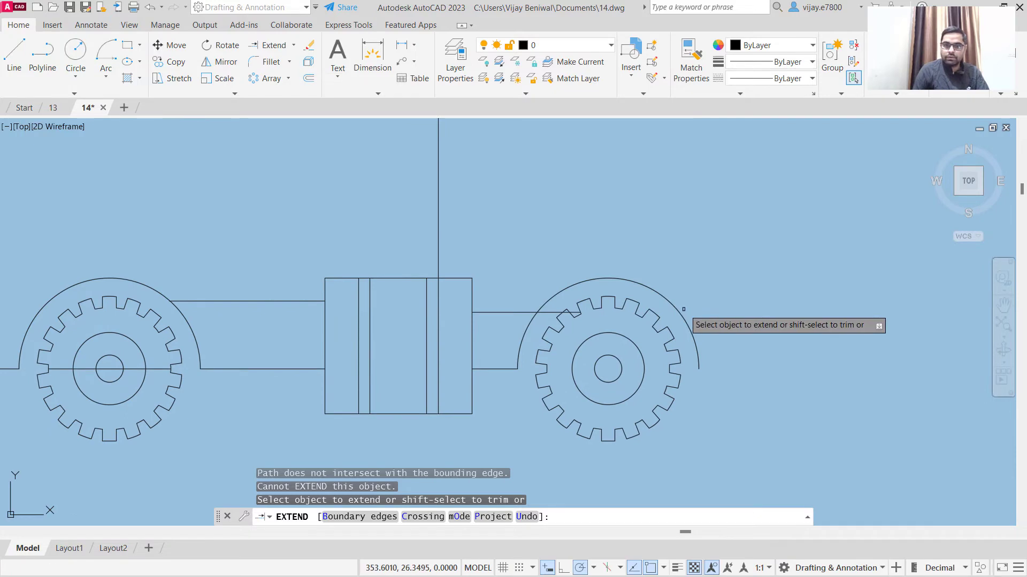
{"action": "left_click", "coordinate": [684, 309]}
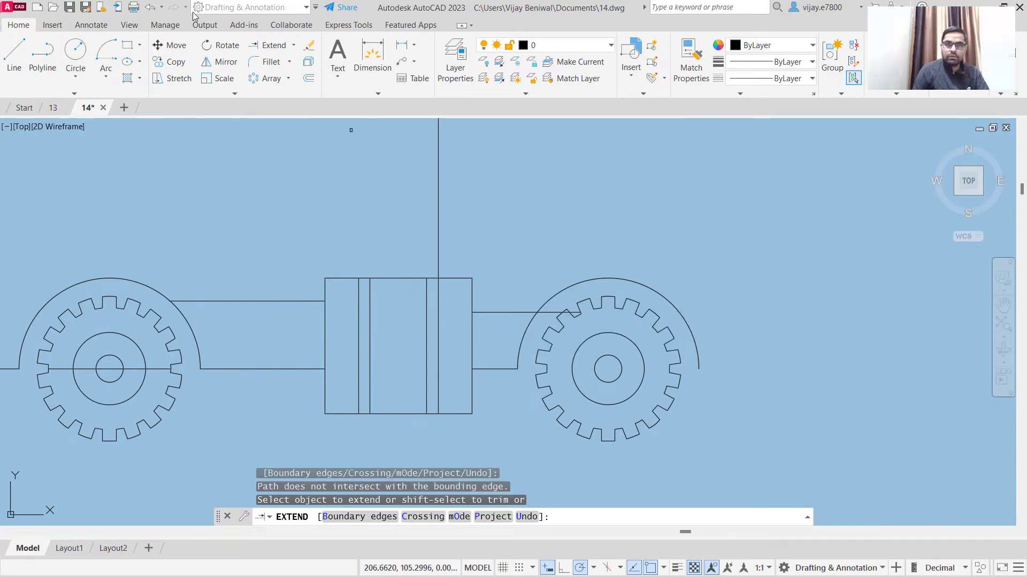
- Extend the horizontal line across the third gear's remaining teeth up to the far side of its arc
{"action": "scroll", "coordinate": [564, 300], "scroll_direction": "up", "scroll_amount": 4}
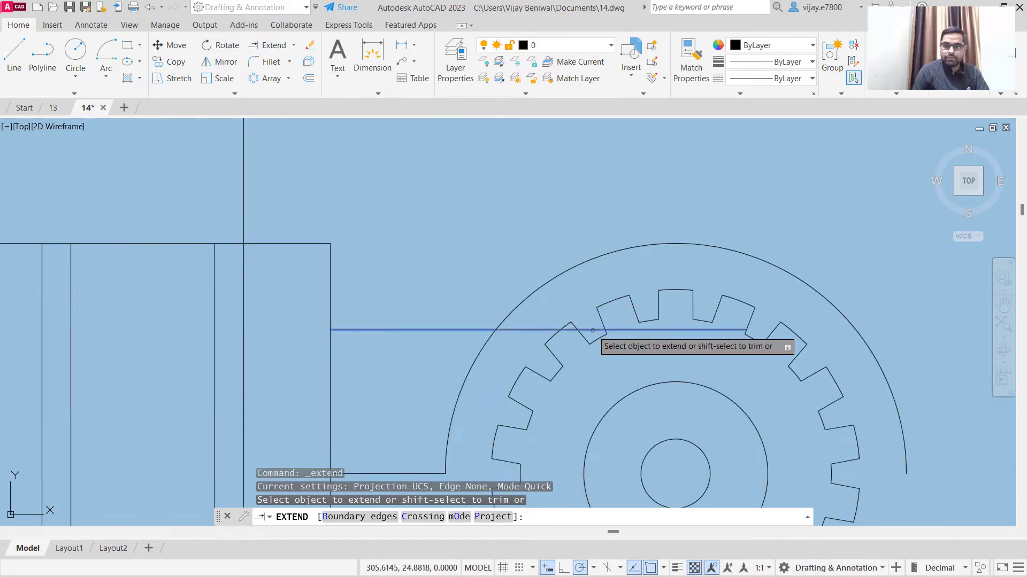
{"action": "left_click", "coordinate": [592, 330]}
{"action": "left_click", "coordinate": [705, 331]}
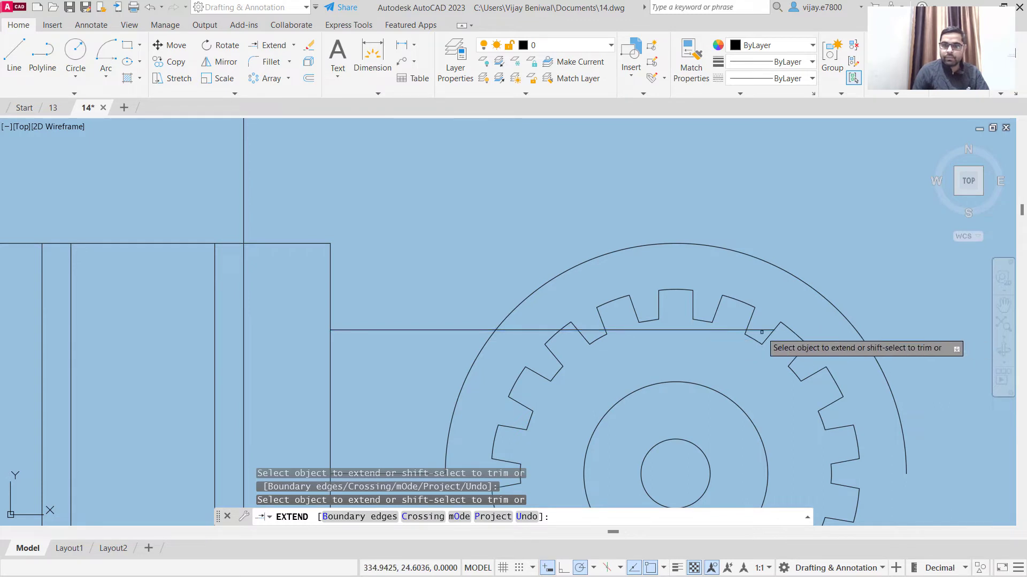
{"action": "left_click", "coordinate": [780, 331]}
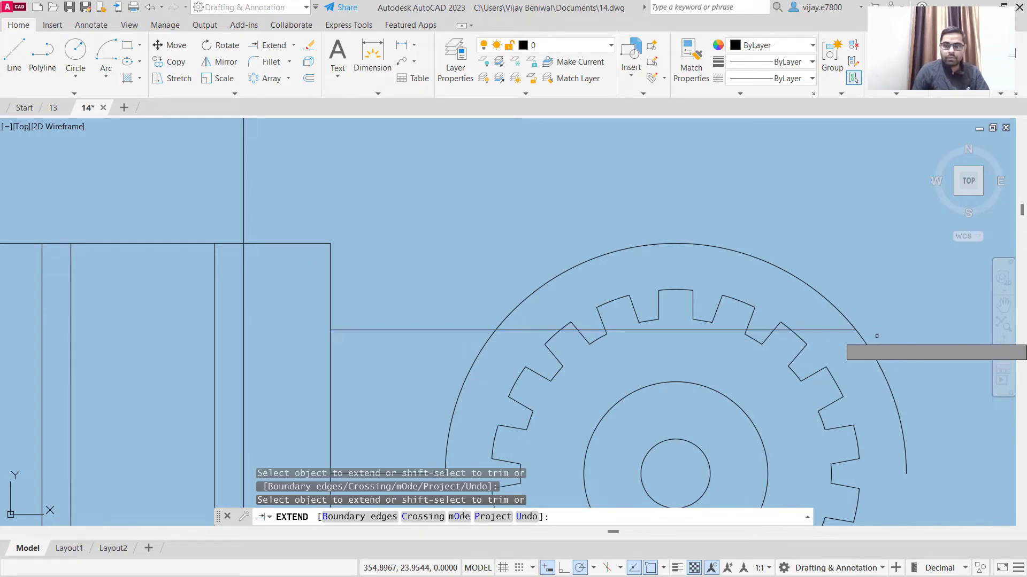
{"action": "scroll", "coordinate": [879, 336], "scroll_direction": "down", "scroll_amount": 1}
{"action": "scroll", "coordinate": [909, 325], "scroll_direction": "up", "scroll_amount": 1}
{"action": "middle_click_drag", "start_coordinate": [910, 326], "coordinate": [738, 285]}
{"action": "scroll", "coordinate": [738, 286], "scroll_direction": "down", "scroll_amount": 1}
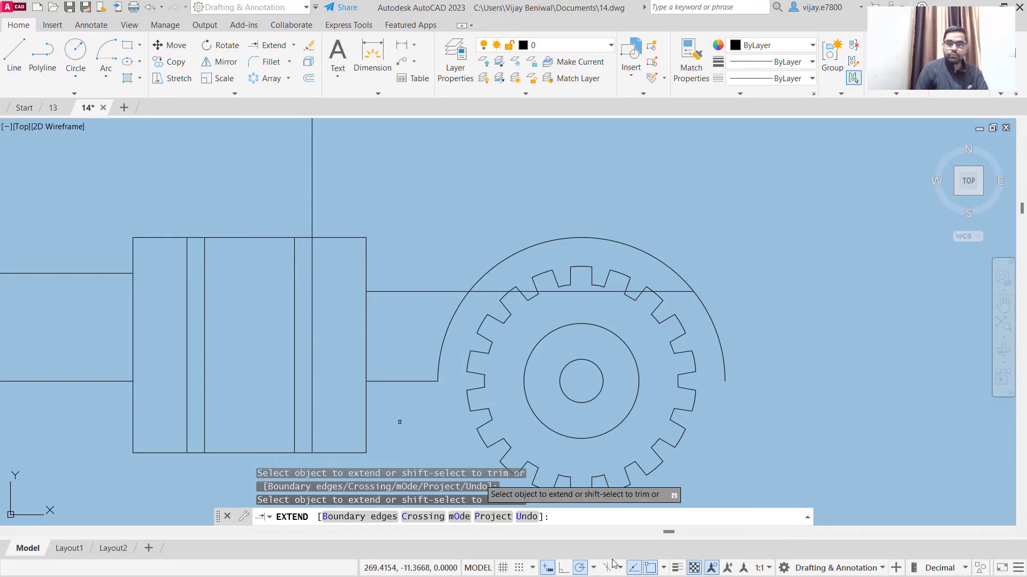
- Draw a horizontal line 65 long from the third gear's centre out past its arc to the right
{"action": "left_click", "coordinate": [10, 59]}
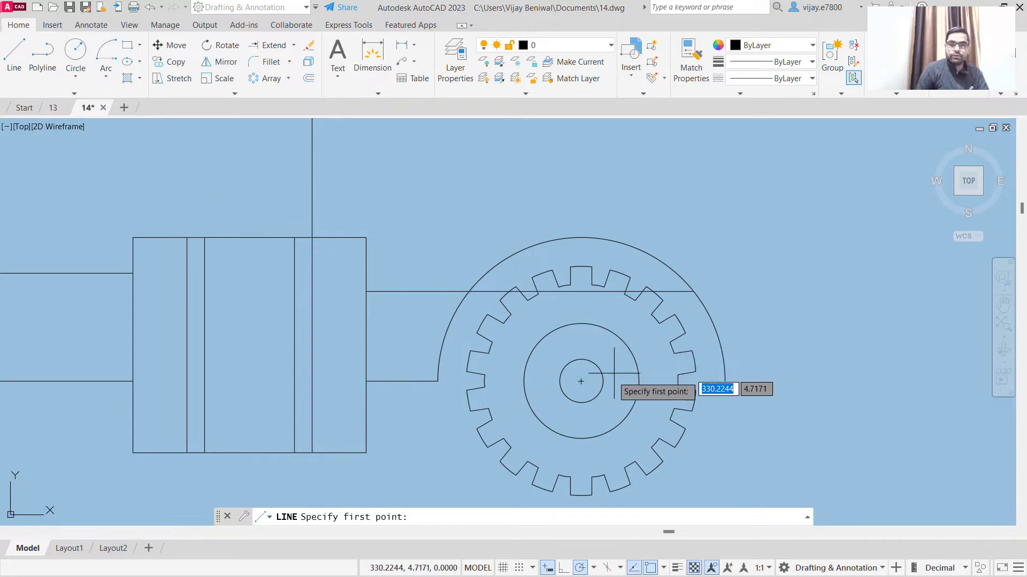
{"action": "left_click", "coordinate": [14, 56]}
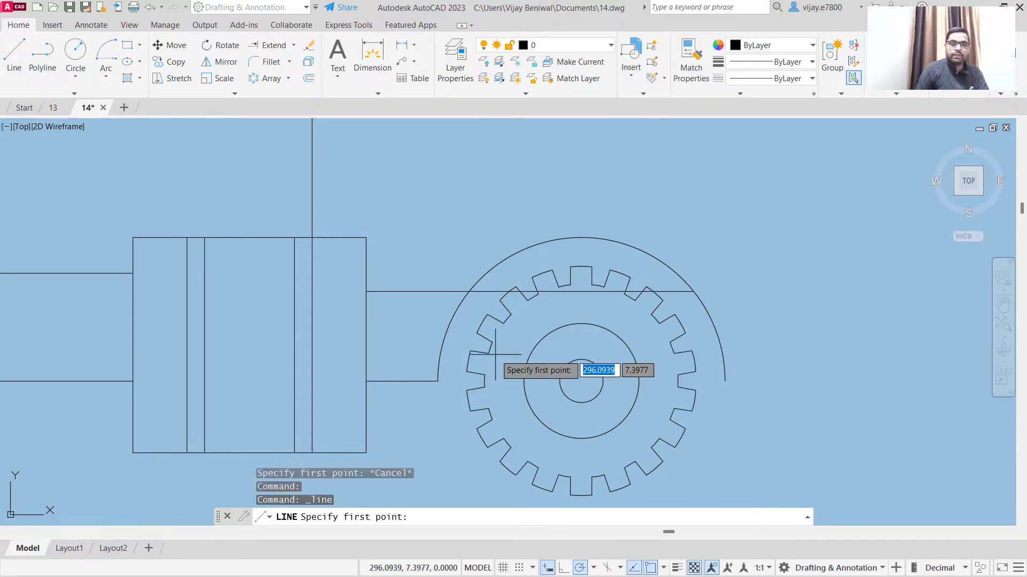
{"action": "left_click", "coordinate": [581, 380]}
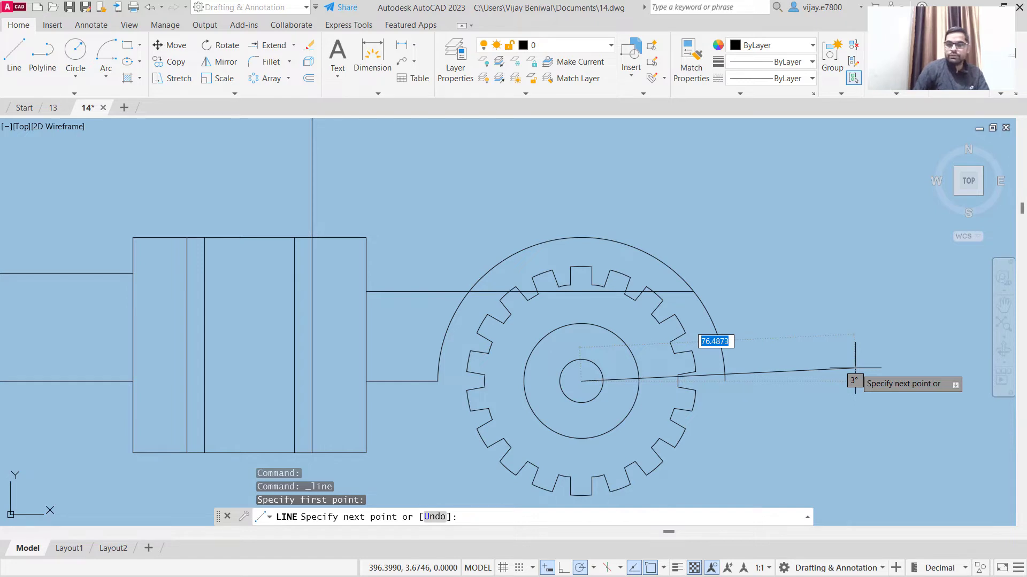
{"action": "type", "text": "65"}
{"action": "key", "text": "Return"}
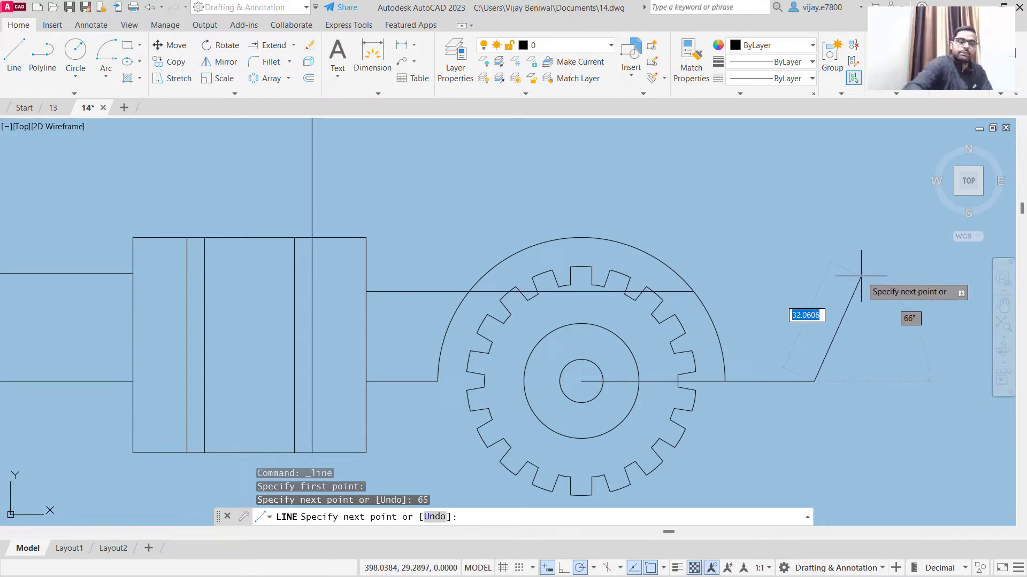
{"action": "type", "text": "@"}
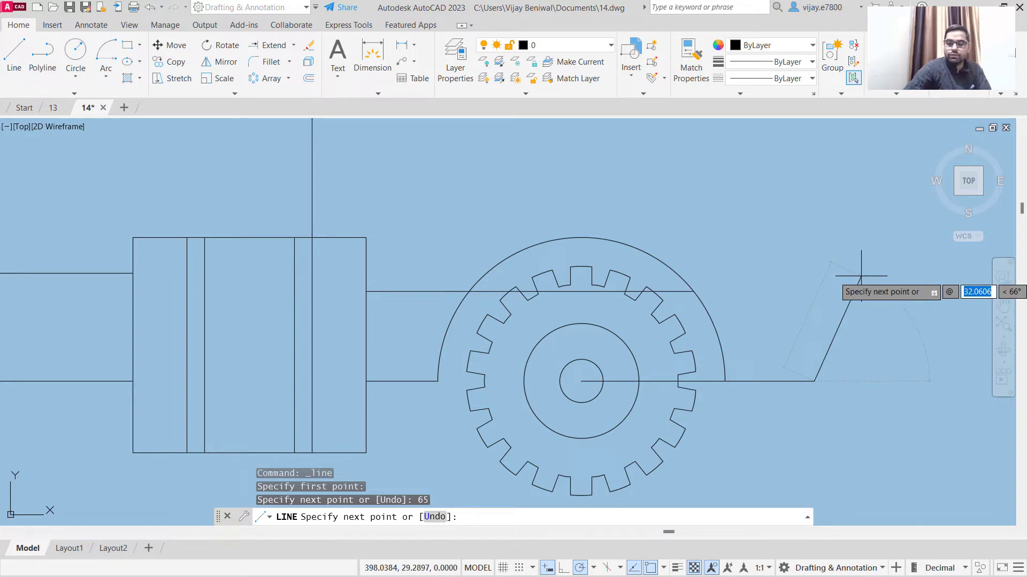
{"action": "type", "text": "15"}
{"action": "key", "text": "Tab"}
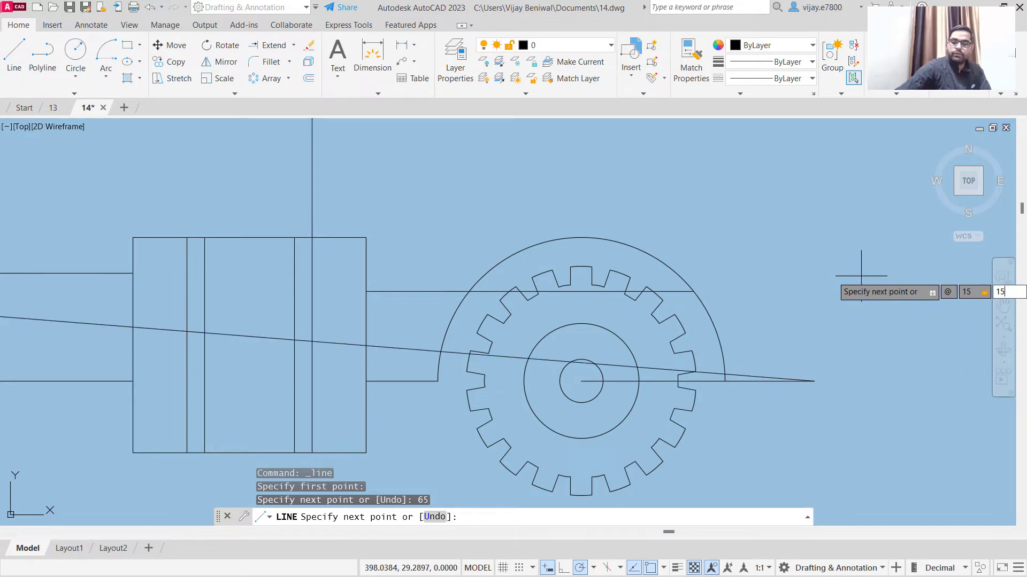
{"action": "type", "text": "15"}
{"action": "key", "text": "Return"}
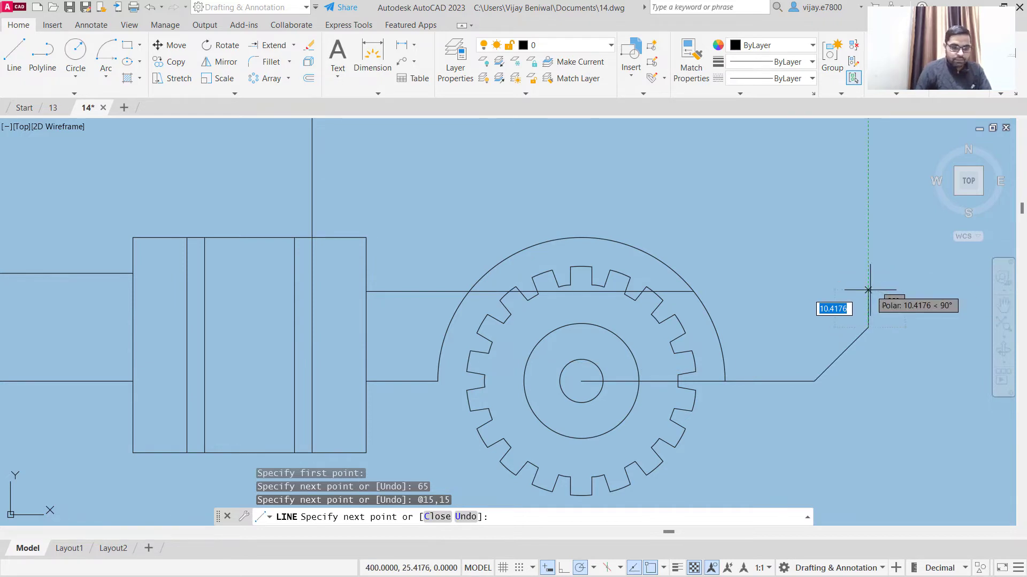
{"action": "type", "text": "10"}
{"action": "key", "text": "Return"}
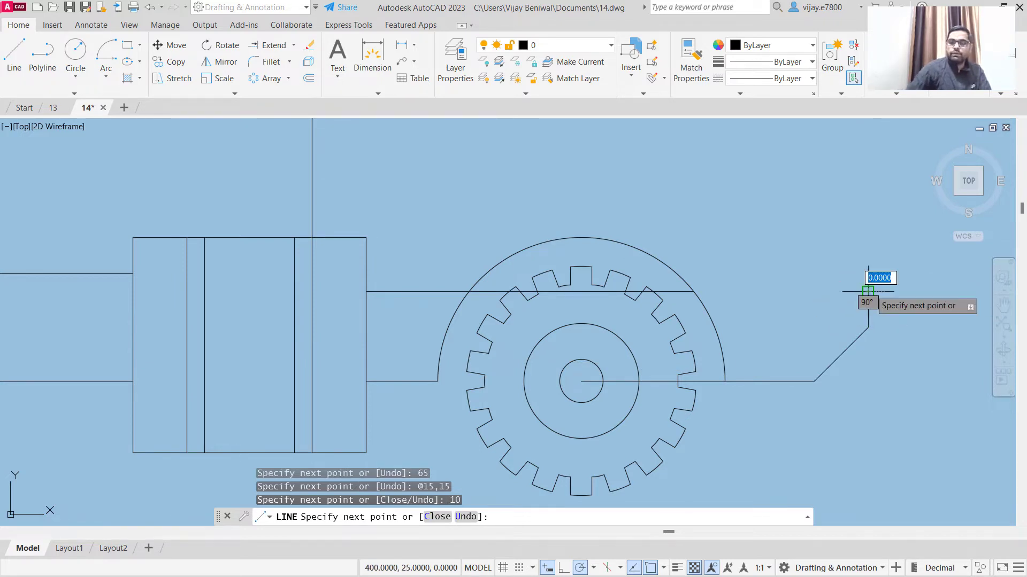
{"action": "left_click", "coordinate": [694, 291]}
{"action": "right_click", "coordinate": [738, 265]}
{"action": "left_click", "coordinate": [766, 273]}
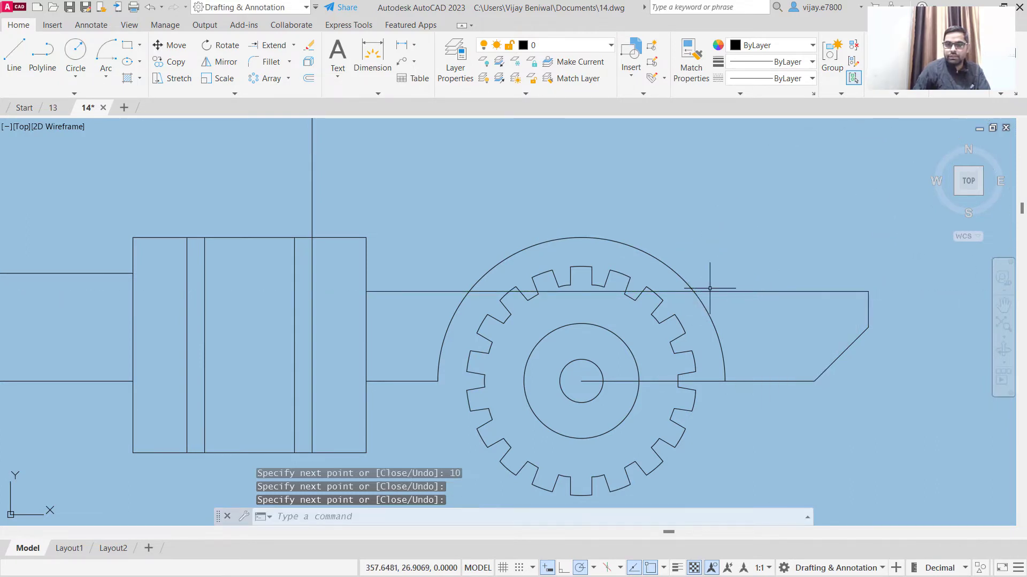
- Trim away the upper horizontal line's portion lying inside the third gear's arc, including the pieces between the teeth
{"action": "left_click", "coordinate": [294, 49]}
{"action": "left_click", "coordinate": [270, 67]}
{"action": "scroll", "coordinate": [634, 226], "scroll_direction": "up", "scroll_amount": 2}
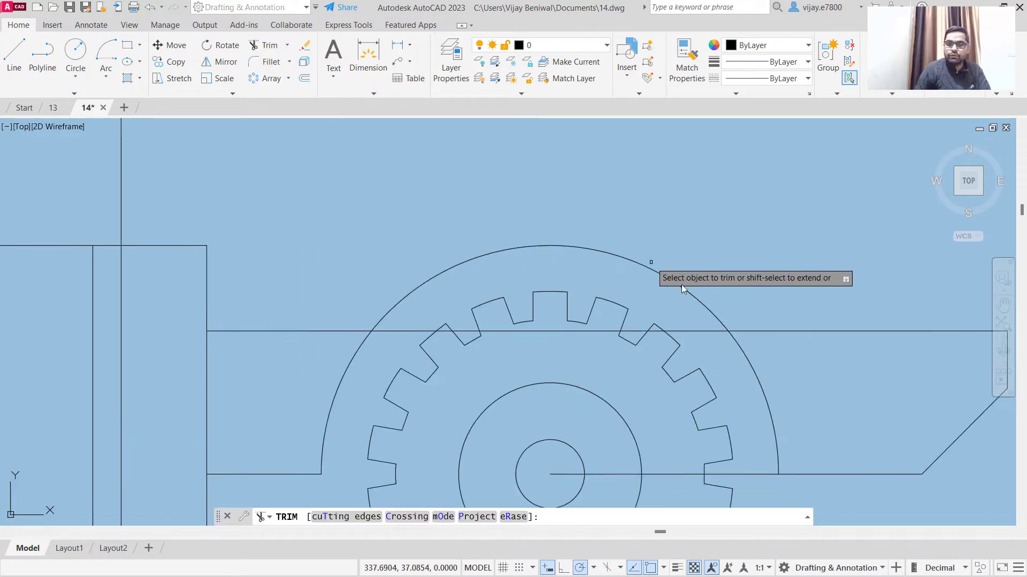
{"action": "left_click", "coordinate": [713, 323]}
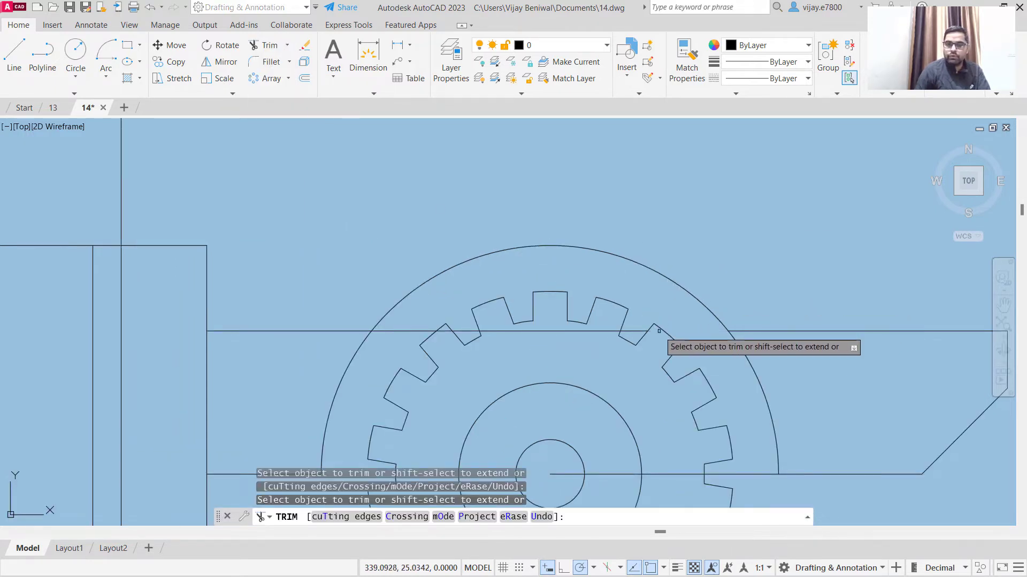
{"action": "left_click", "coordinate": [637, 329]}
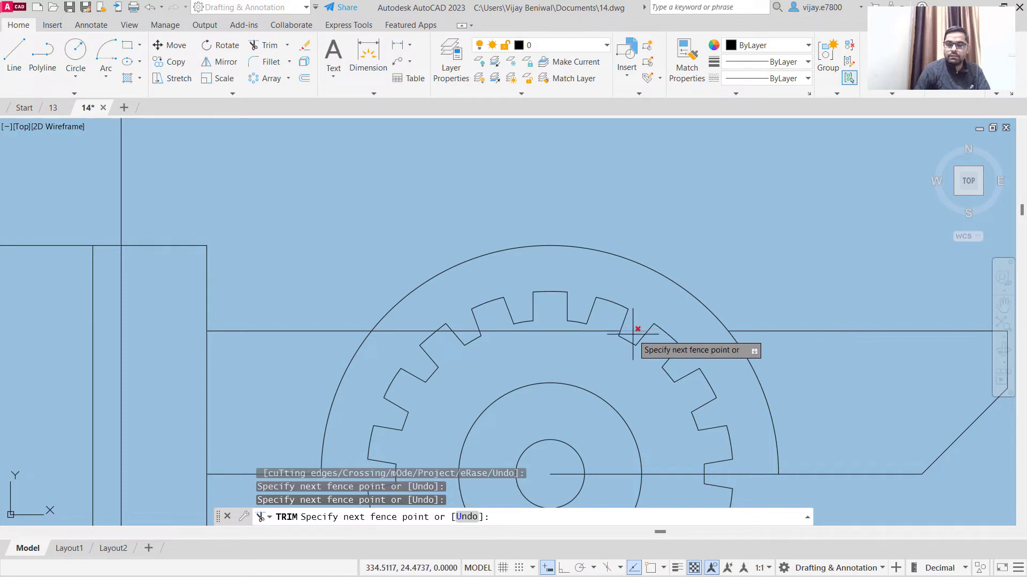
{"action": "left_click", "coordinate": [604, 332]}
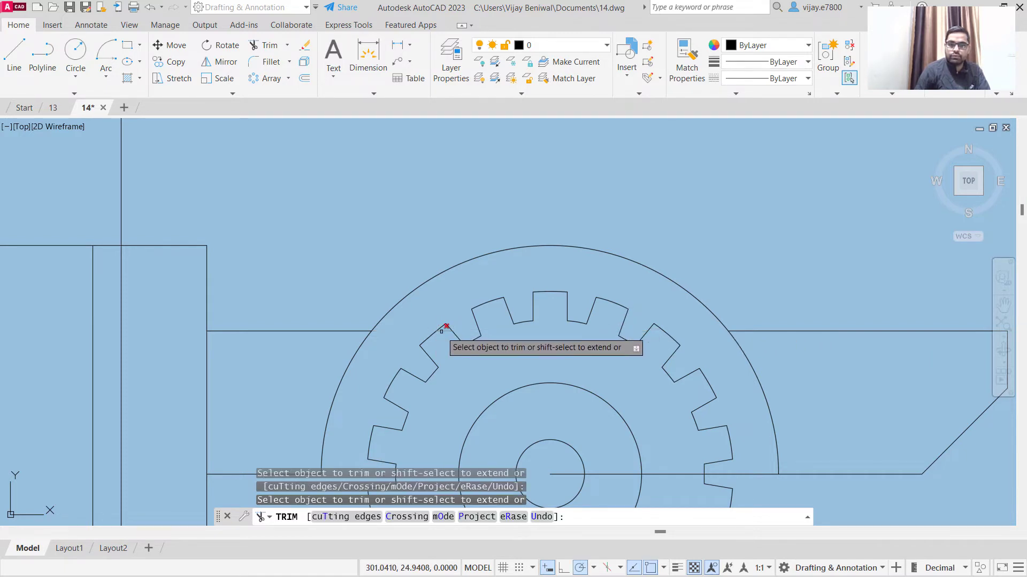
{"action": "left_click", "coordinate": [446, 326]}
- Trim away the lower horizontal line from the third gear's arc inwards to the gear centre
{"action": "scroll", "coordinate": [510, 344], "scroll_direction": "down", "scroll_amount": 2}
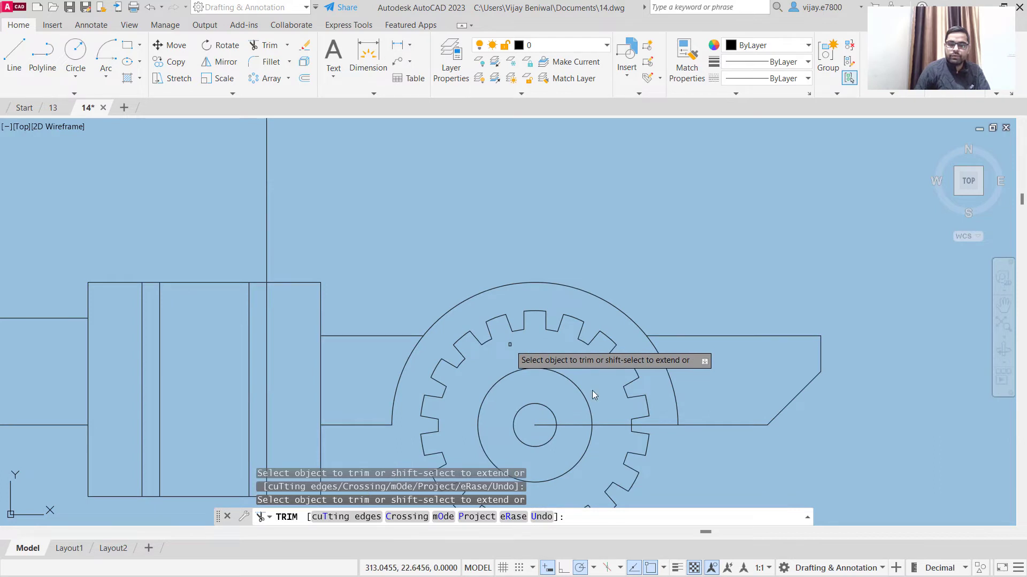
{"action": "left_click", "coordinate": [656, 426]}
{"action": "left_click", "coordinate": [600, 426]}
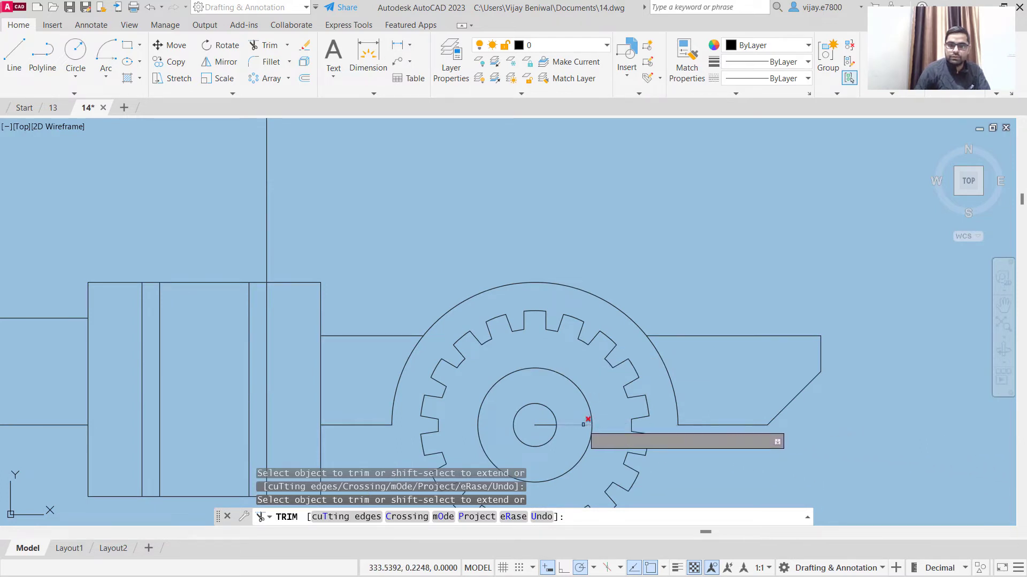
{"action": "left_click", "coordinate": [581, 425]}
{"action": "left_click", "coordinate": [536, 424]}
- From the upper line's end at the rectangle, draw a line 10 right, 15 up, and horizontally to about above the front edge
{"action": "scroll", "coordinate": [663, 374], "scroll_direction": "down", "scroll_amount": 2}
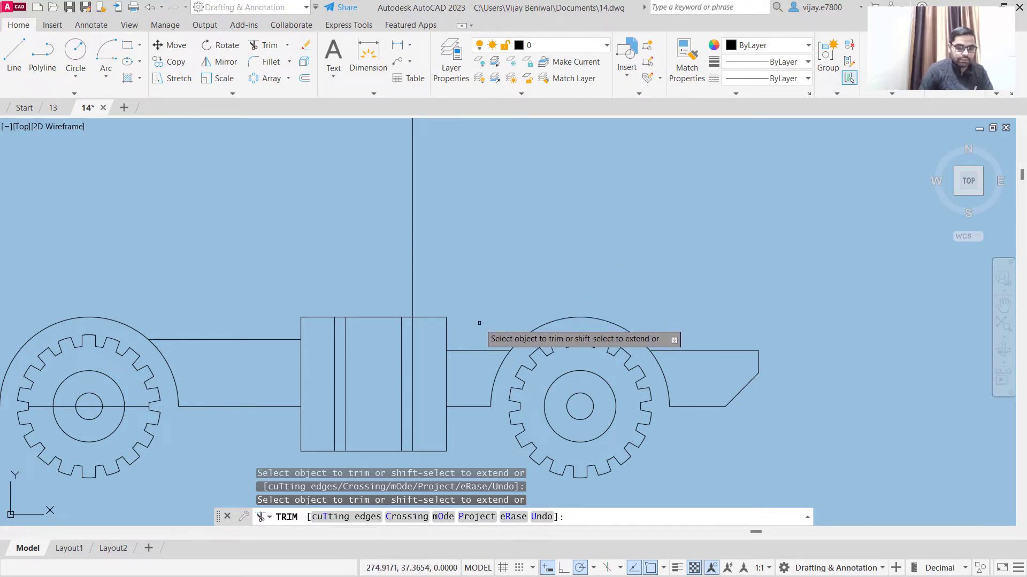
{"action": "scroll", "coordinate": [443, 317], "scroll_direction": "up", "scroll_amount": 2}
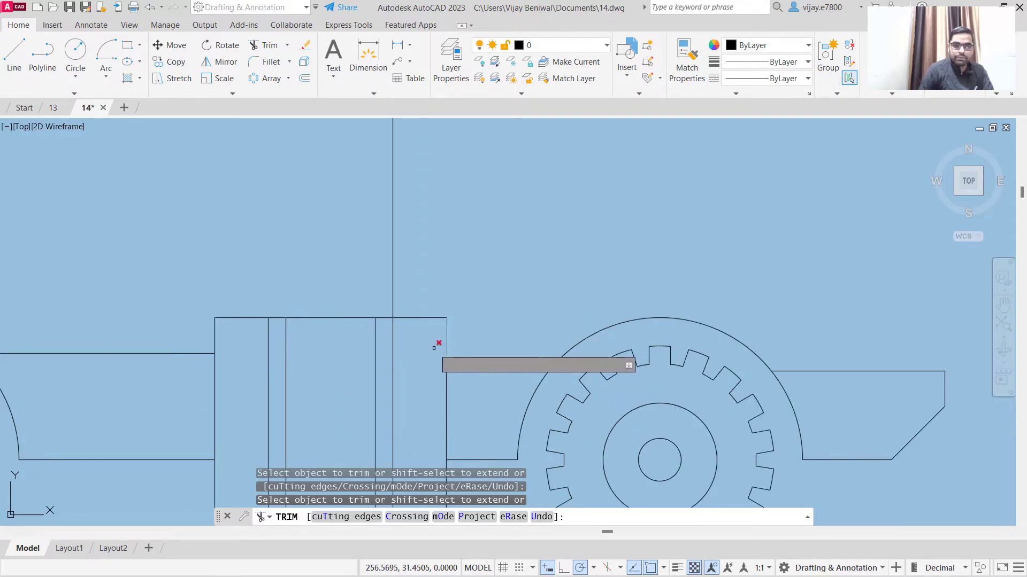
{"action": "left_click", "coordinate": [12, 70]}
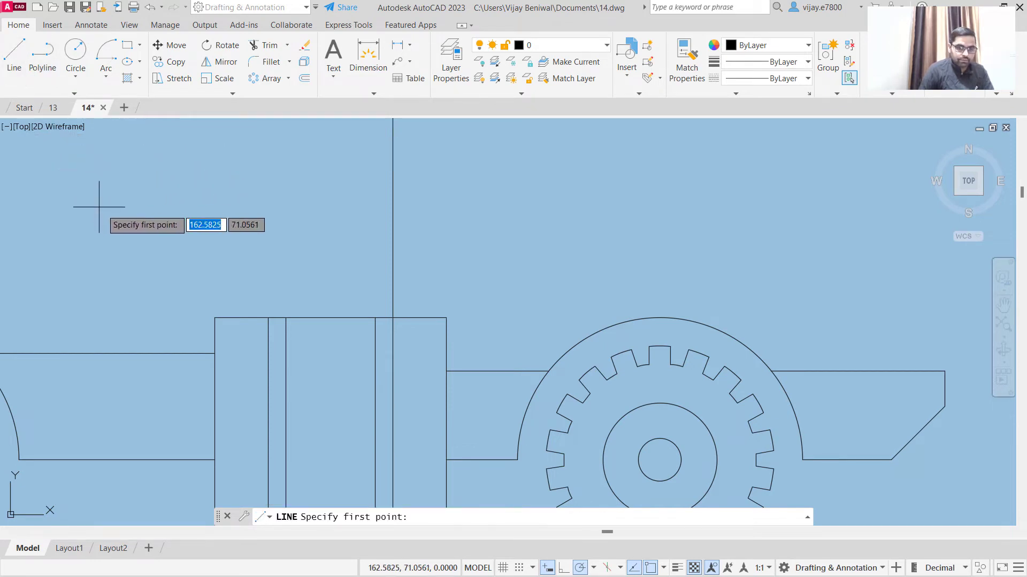
{"action": "left_click", "coordinate": [445, 372]}
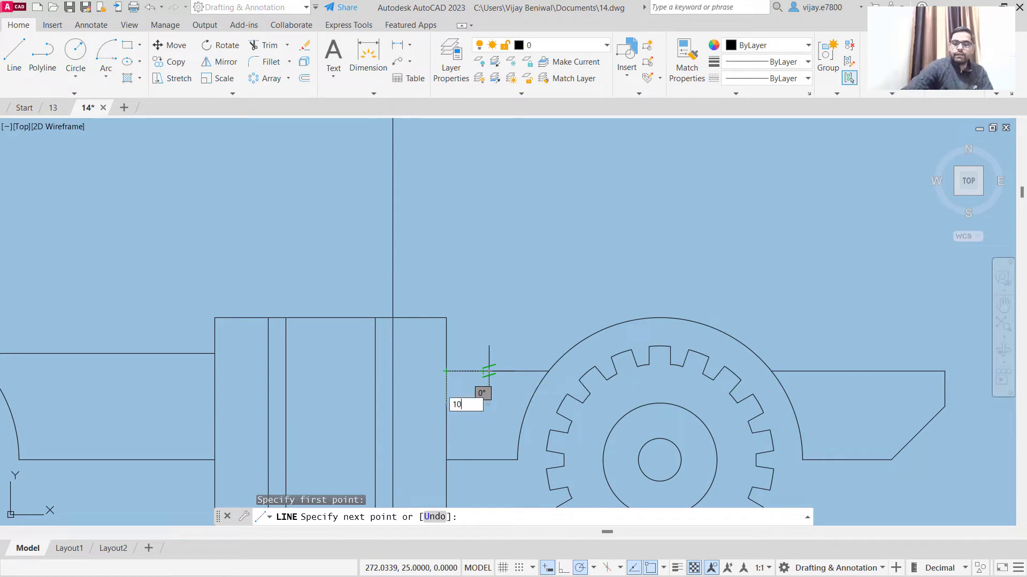
{"action": "type", "text": "10"}
{"action": "key", "text": "Return"}
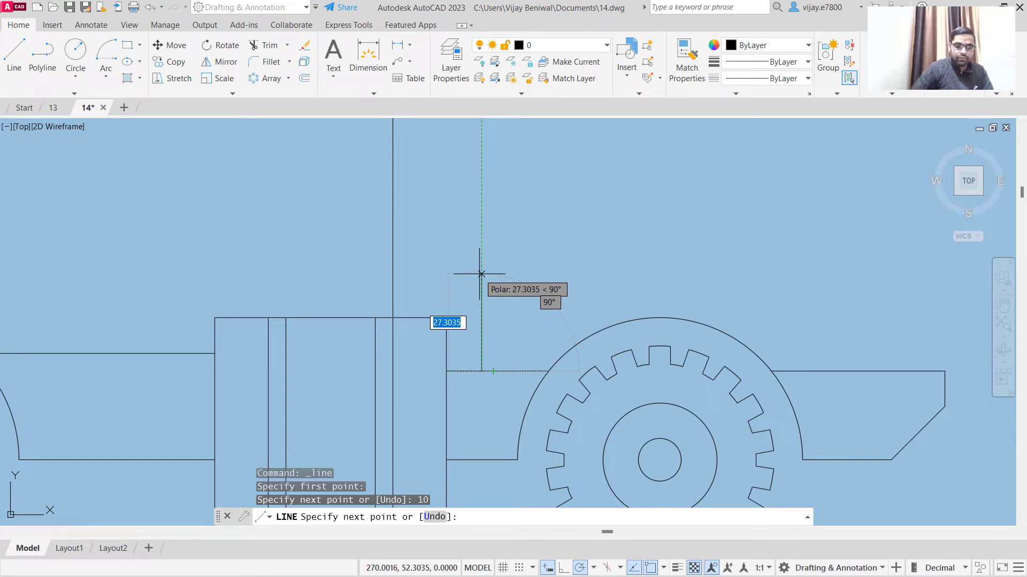
{"action": "type", "text": "15"}
{"action": "key", "text": "Return"}
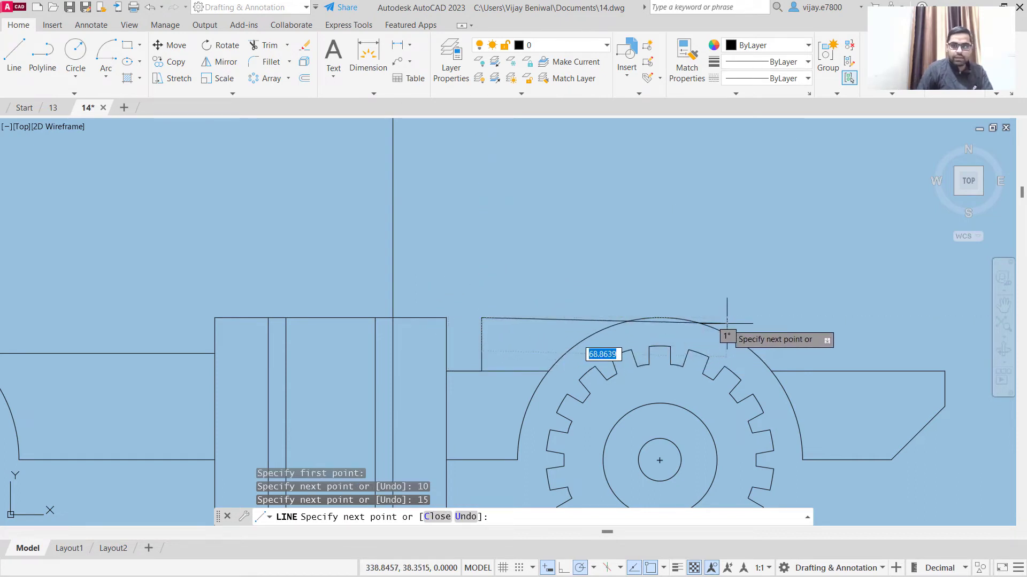
{"action": "left_click", "coordinate": [942, 318]}
{"action": "right_click", "coordinate": [911, 299]}
{"action": "left_click", "coordinate": [918, 308]}
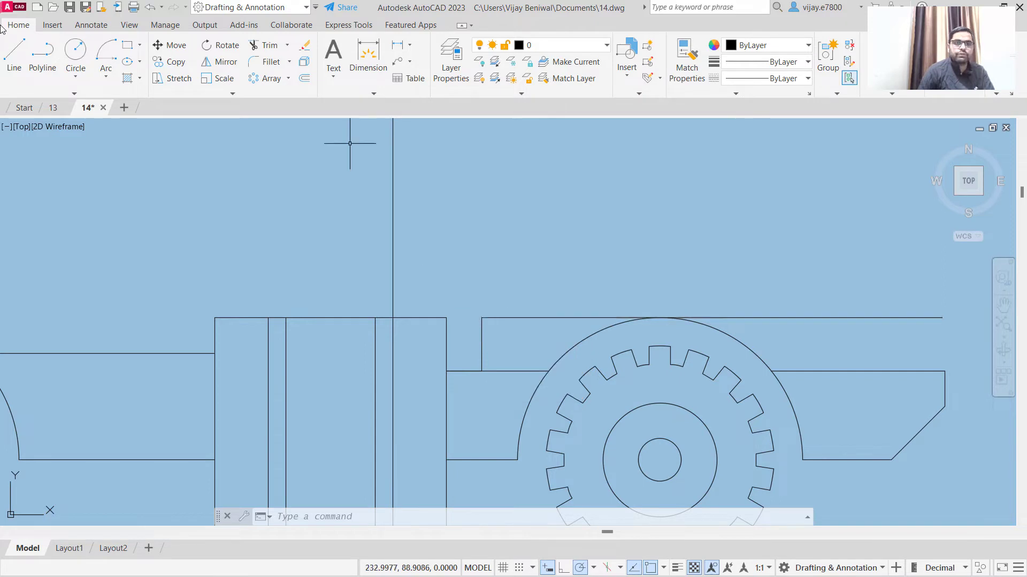
- Draw a vertical line 105 upwards from the top of the short 15-long vertical beside the rectangle
{"action": "type", "text": "l"}
{"action": "key", "text": "Return"}
{"action": "left_click", "coordinate": [481, 318]}
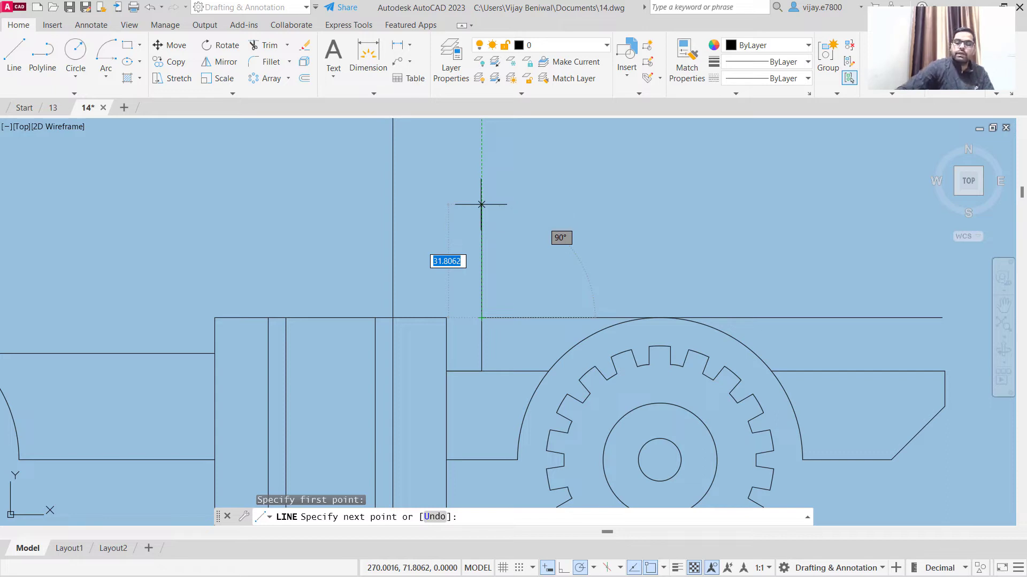
{"action": "key", "text": "Return"}
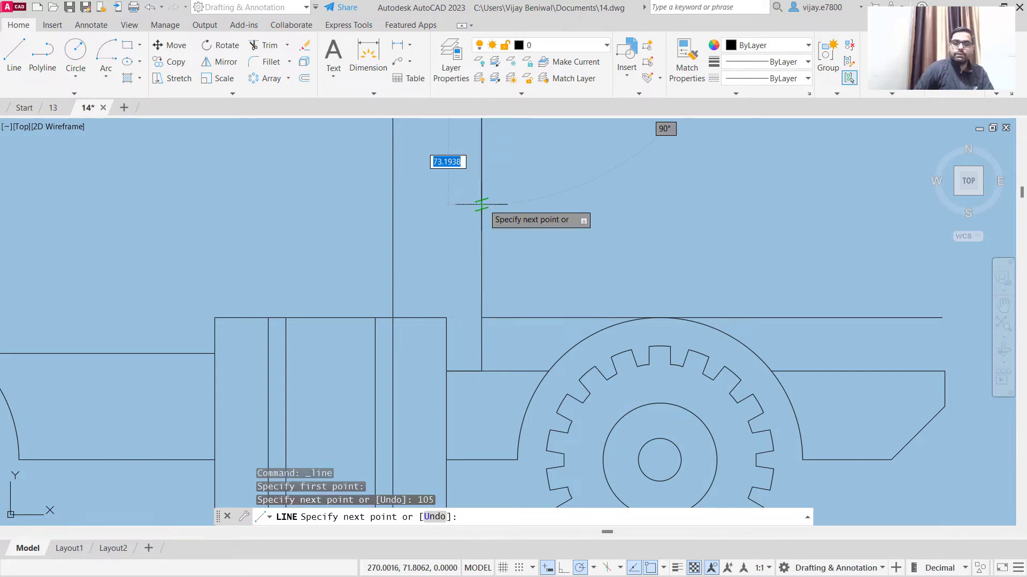
{"action": "scroll", "coordinate": [481, 210], "scroll_direction": "down", "scroll_amount": 4}
{"action": "middle_click_drag", "start_coordinate": [477, 165], "coordinate": [422, 390]}
{"action": "scroll", "coordinate": [422, 390], "scroll_direction": "down", "scroll_amount": 2}
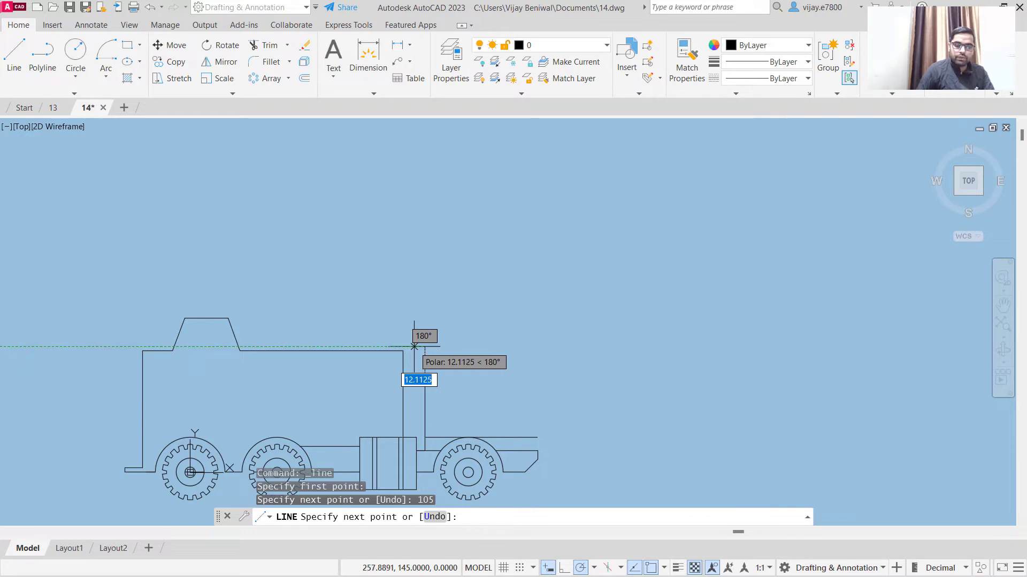
- Continue the cab outline 10 to the left, 20 upwards, and 100 to the right for the roof edge
{"action": "type", "text": "10"}
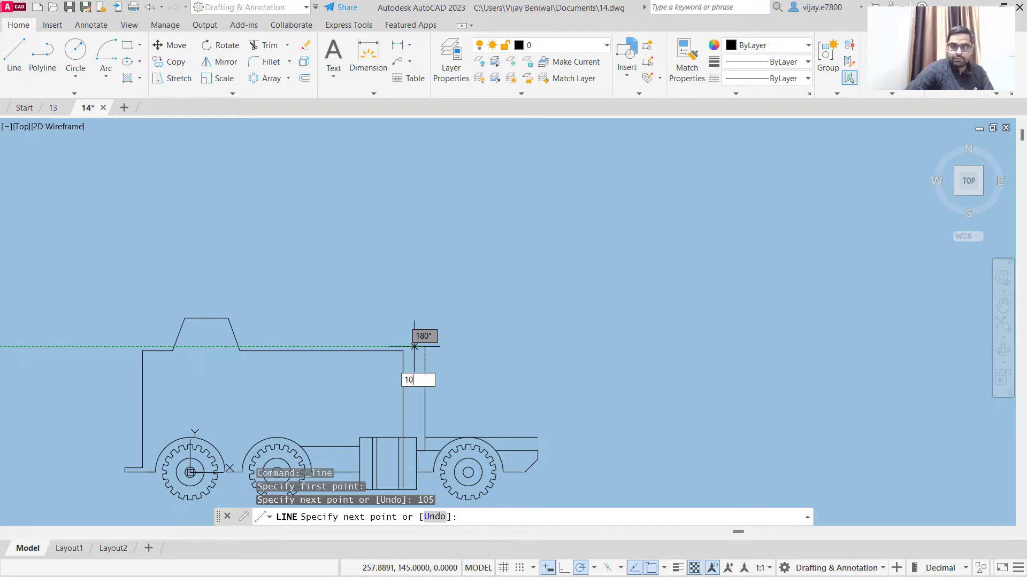
{"action": "key", "text": "Return"}
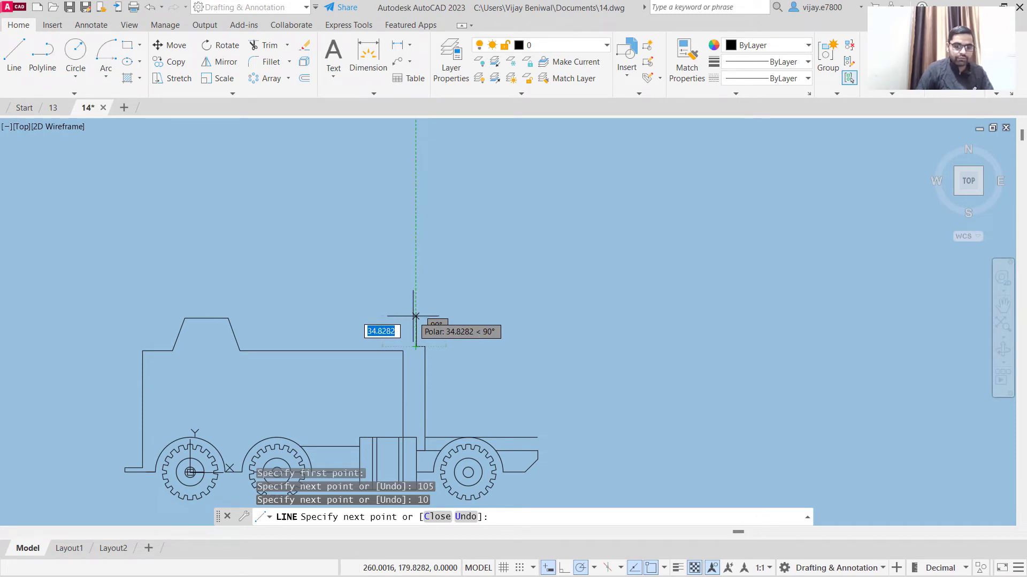
{"action": "type", "text": "20"}
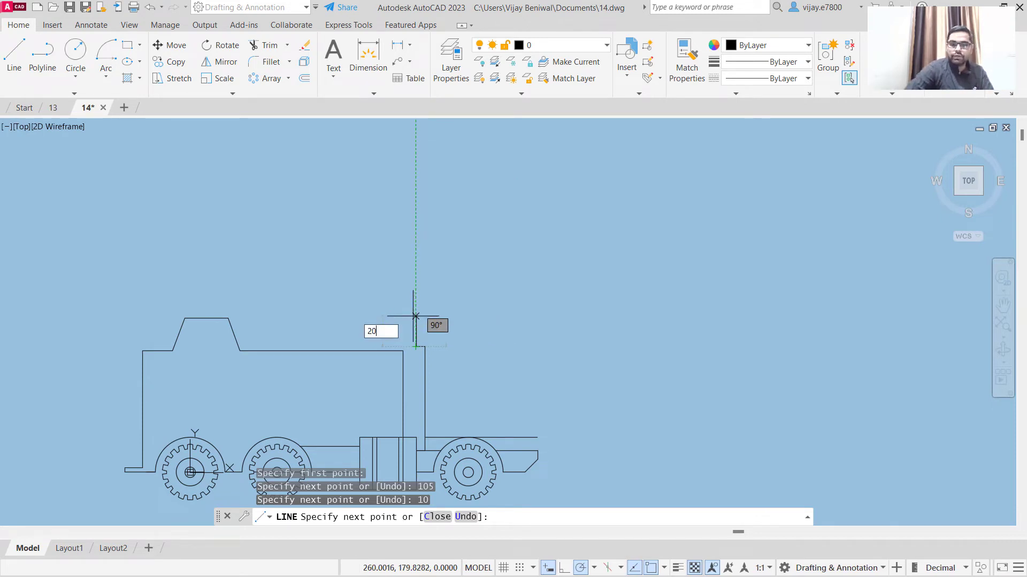
{"action": "key", "text": "Return"}
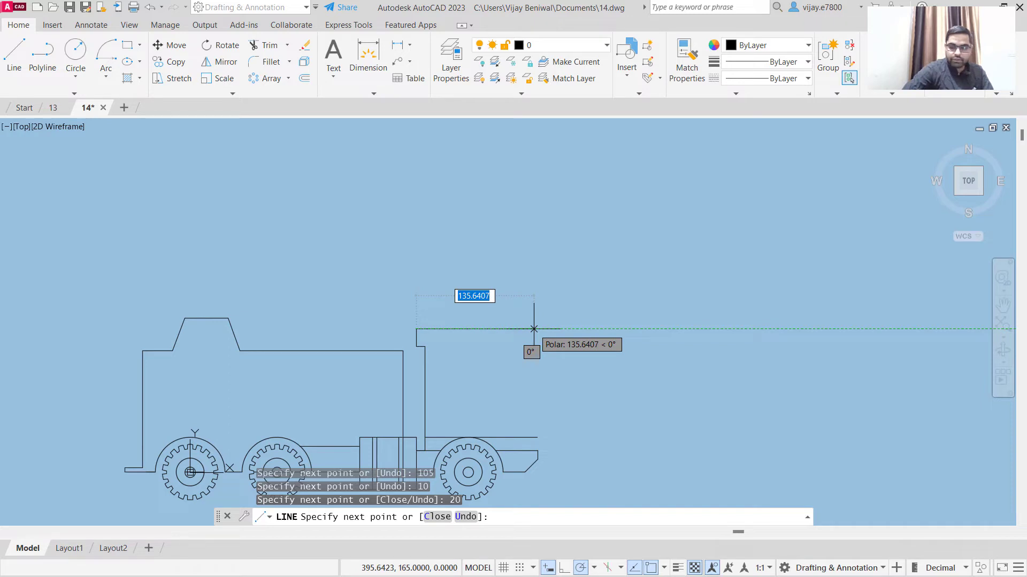
{"action": "type", "text": "100"}
{"action": "key", "text": "Return"}
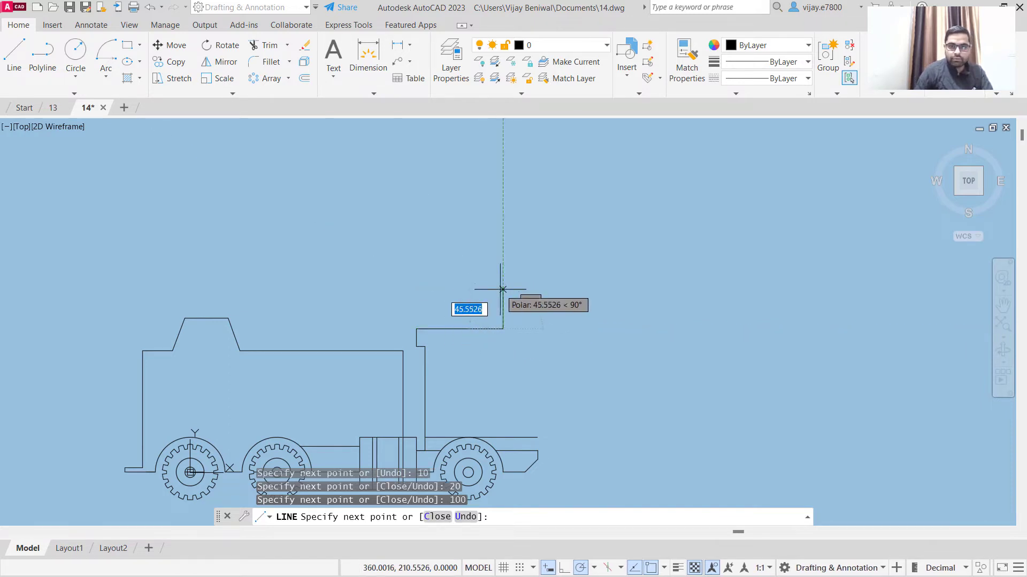
- Add a square bump on the roof line with segments of 15 up, 15 right, and 15 down
{"action": "type", "text": "15"}
{"action": "key", "text": "Return"}
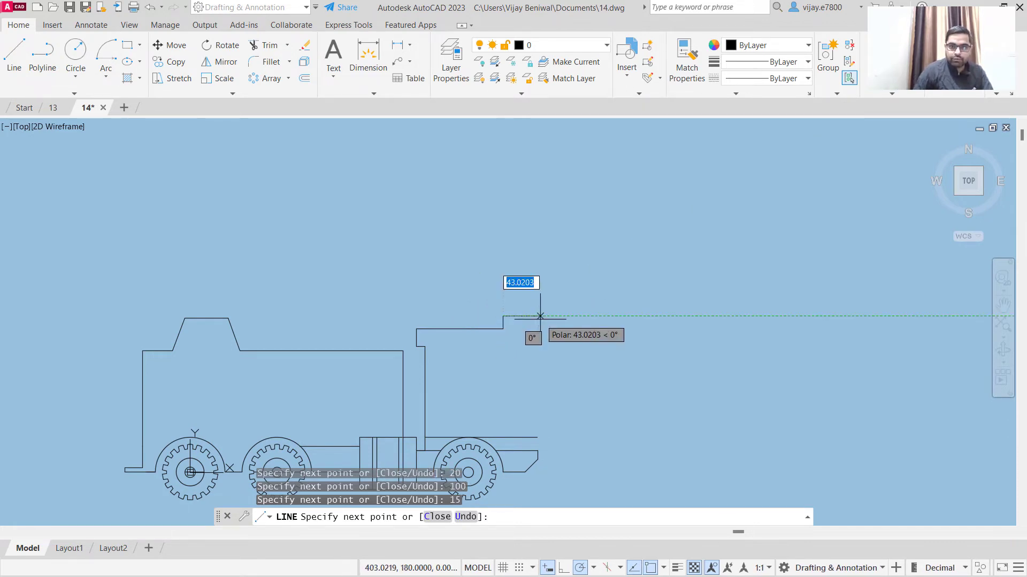
{"action": "type", "text": "15"}
{"action": "key", "text": "Return"}
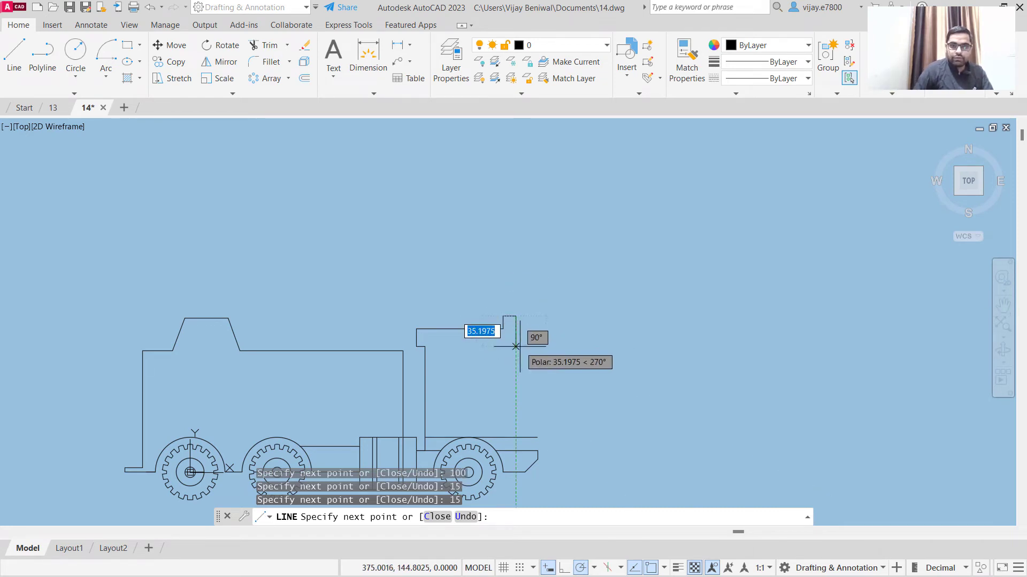
{"action": "type", "text": "15"}
{"action": "key", "text": "Return"}
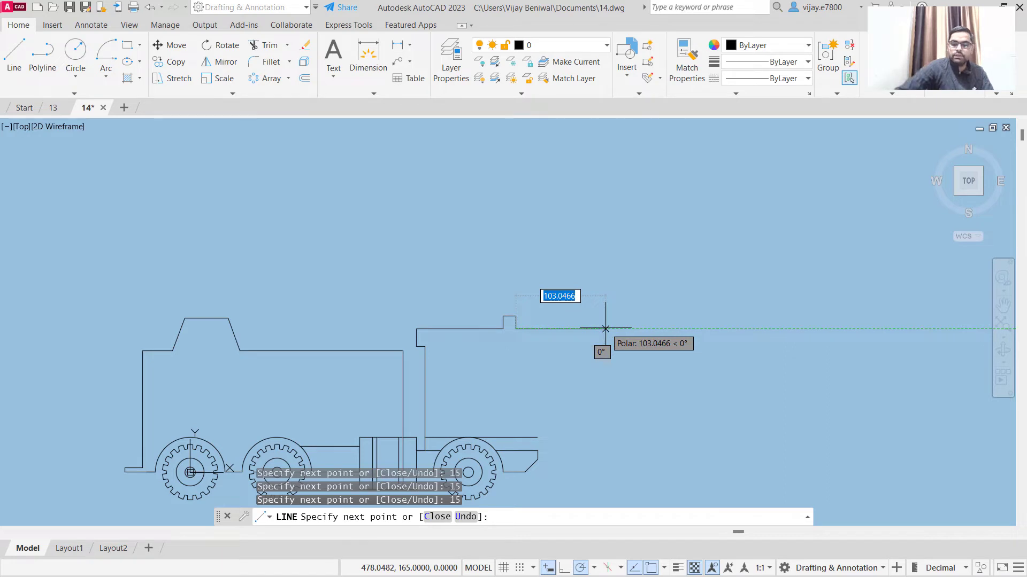
- Continue the roof line 15 to the right past the bump and 20 downwards
{"action": "type", "text": "15"}
{"action": "key", "text": "Return"}
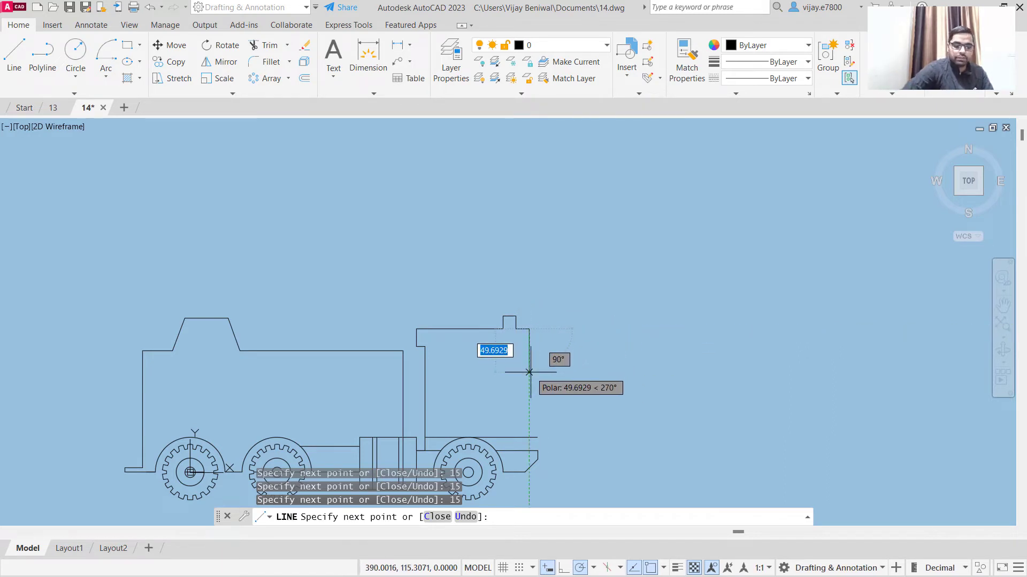
{"action": "type", "text": "20"}
{"action": "key", "text": "Return"}
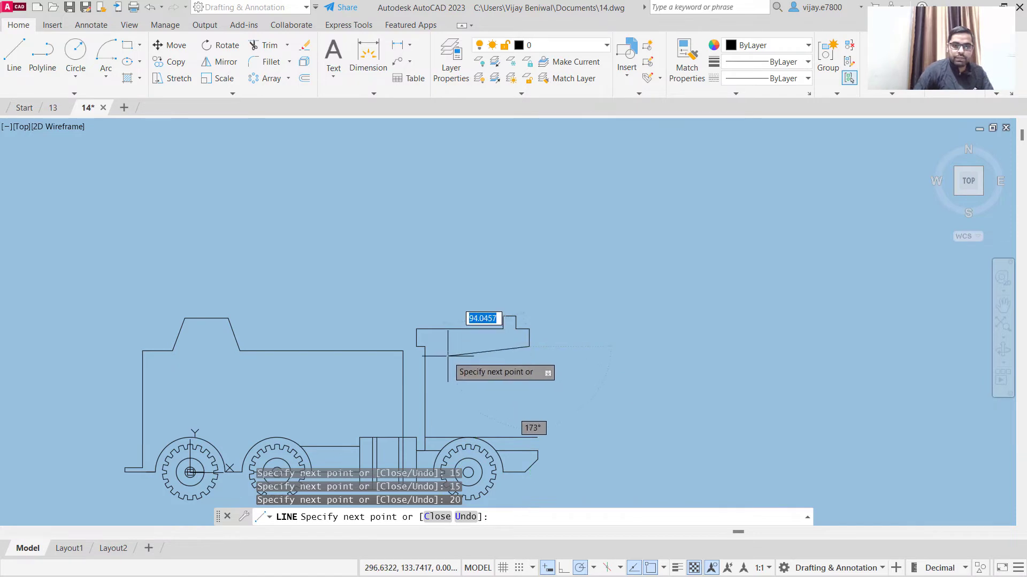
- Close the roof's lower edge across the cab and draw the front edge straight down to the chassis line
{"action": "left_click", "coordinate": [424, 346]}
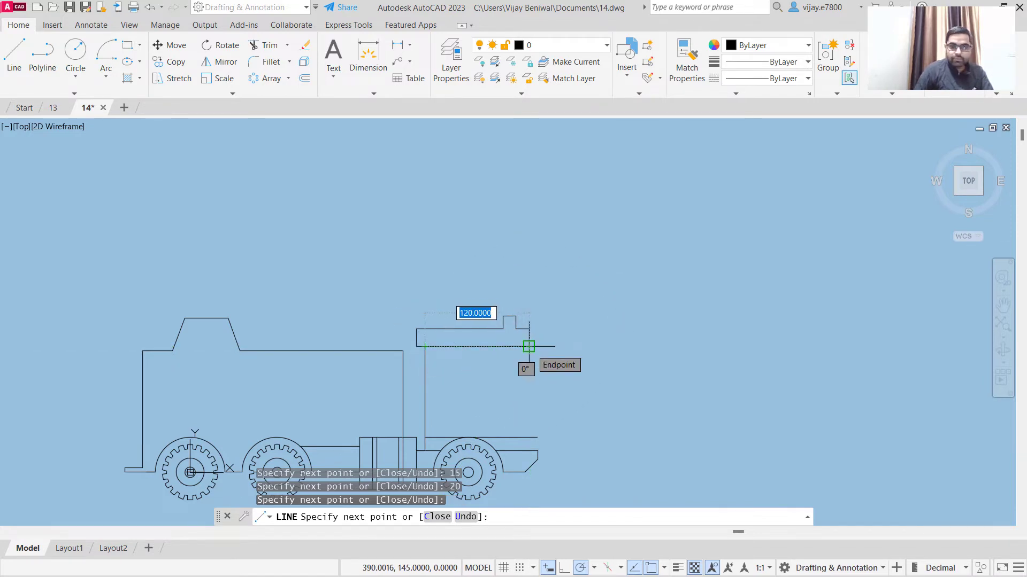
{"action": "left_click", "coordinate": [528, 347]}
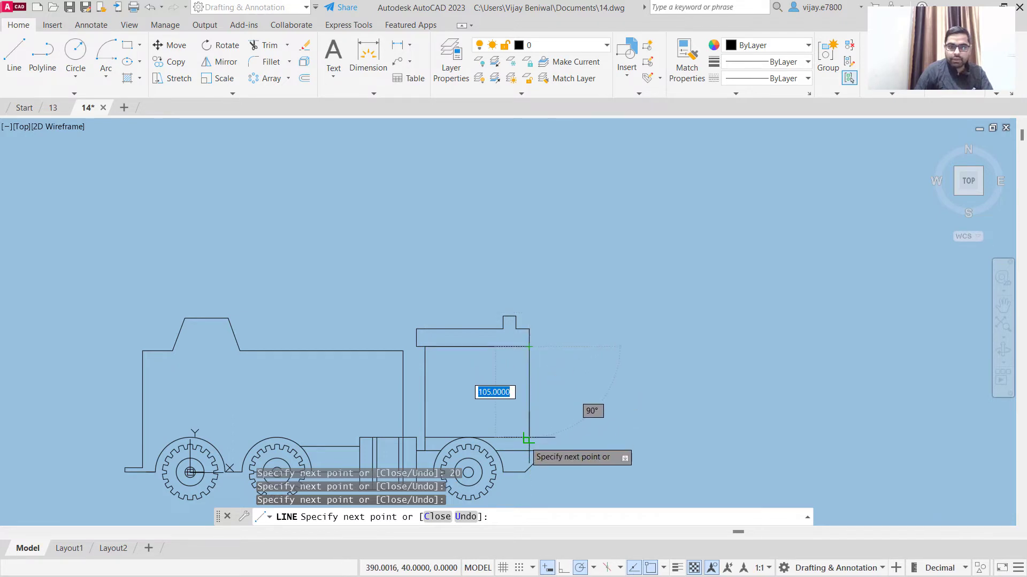
{"action": "scroll", "coordinate": [527, 439], "scroll_direction": "up", "scroll_amount": 3}
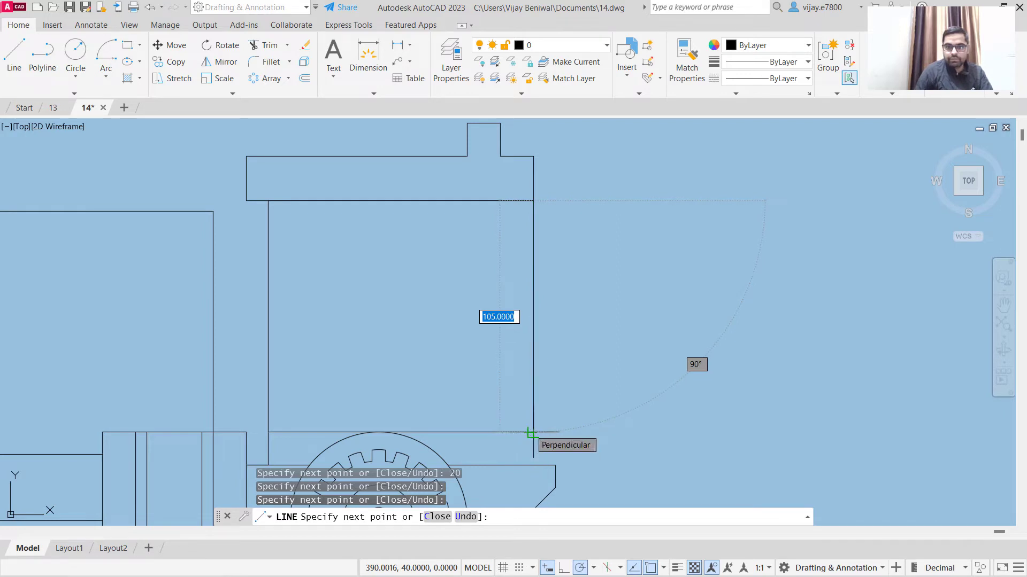
{"action": "left_click", "coordinate": [531, 432]}
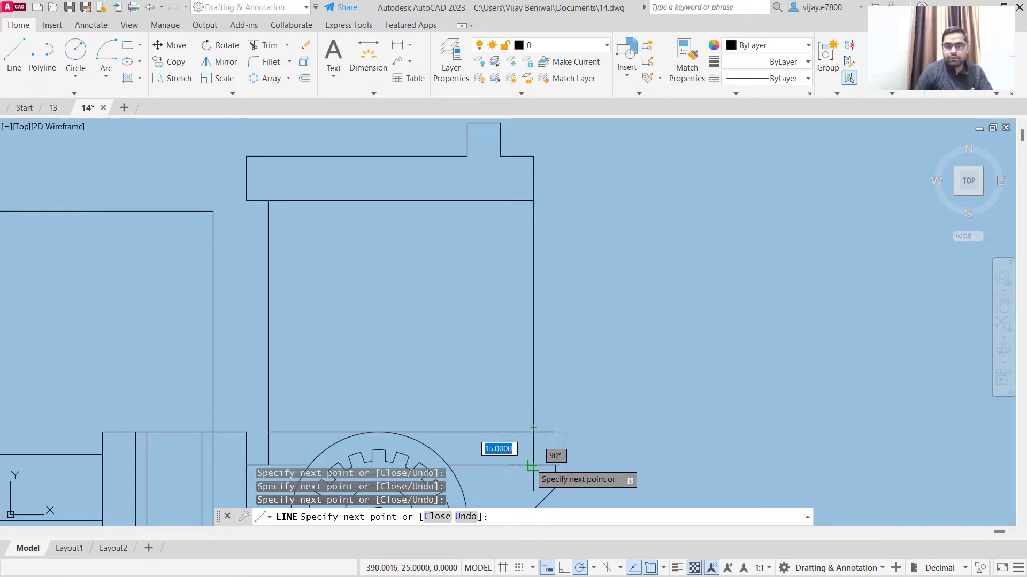
{"action": "right_click", "coordinate": [604, 428]}
{"action": "left_click", "coordinate": [633, 269]}
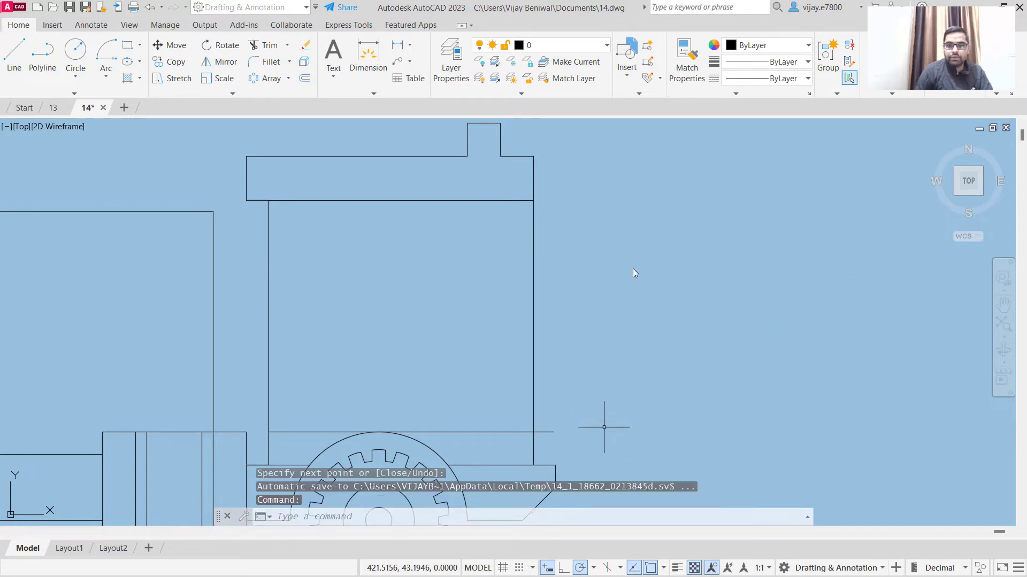
- Trim the end of the horizontal line that sticks out past the cab's front edge
{"action": "left_click", "coordinate": [264, 48]}
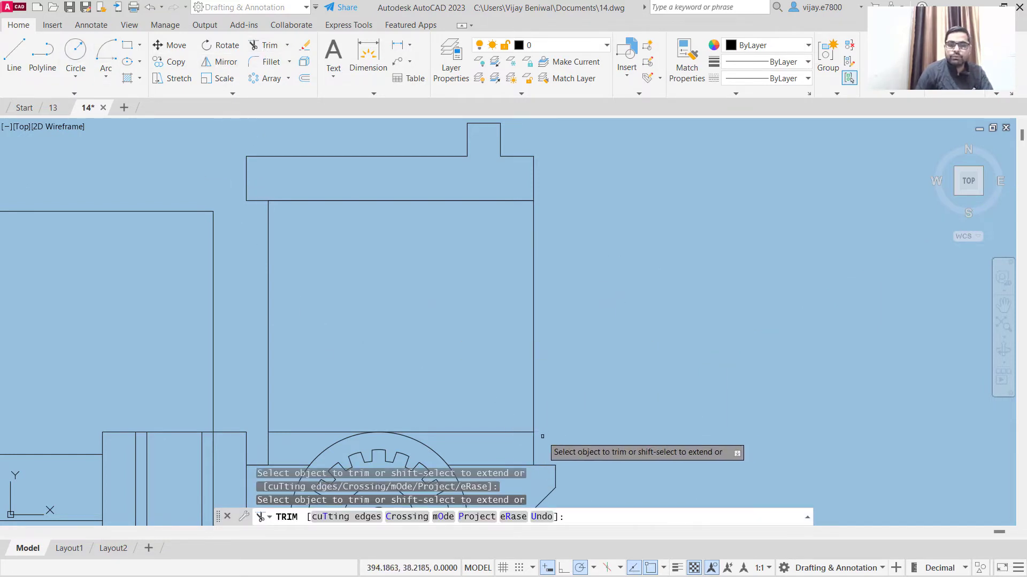
{"action": "right_click", "coordinate": [619, 346]}
{"action": "left_click", "coordinate": [639, 354]}
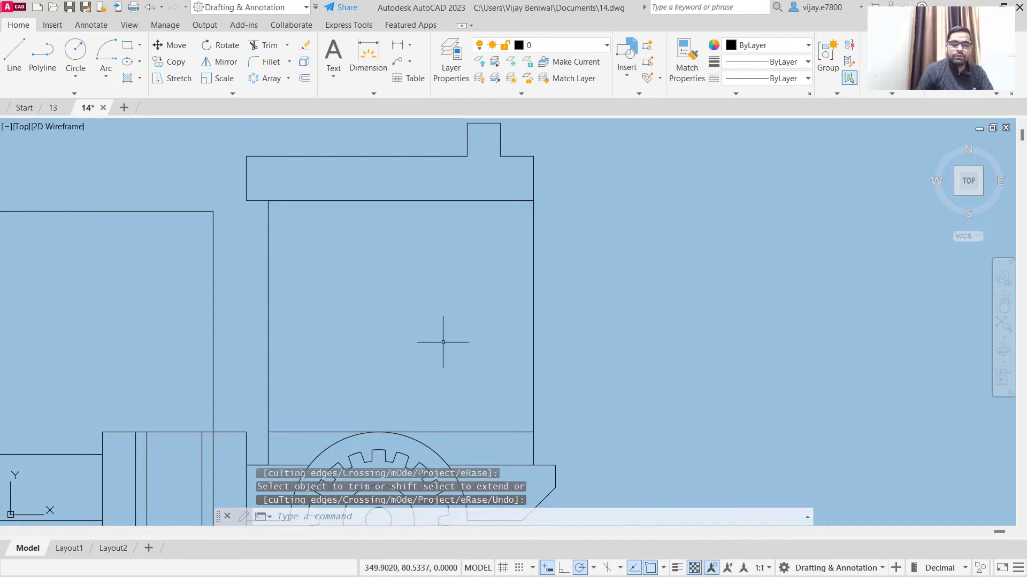
- Offset the cab's rear vertical line 10 outwards, towards the truck body
{"action": "left_click", "coordinate": [305, 79]}
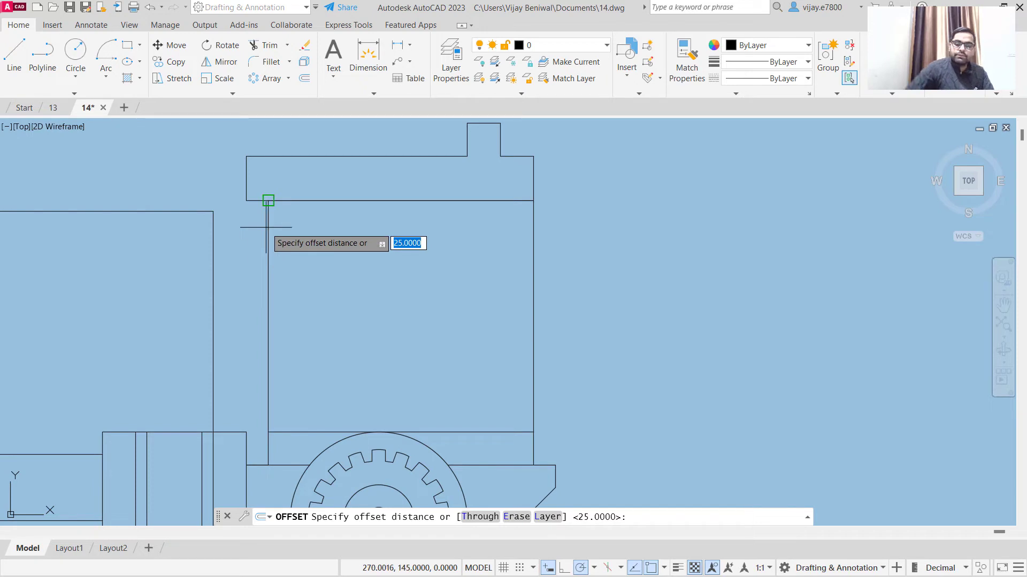
{"action": "type", "text": "10"}
{"action": "key", "text": "Return"}
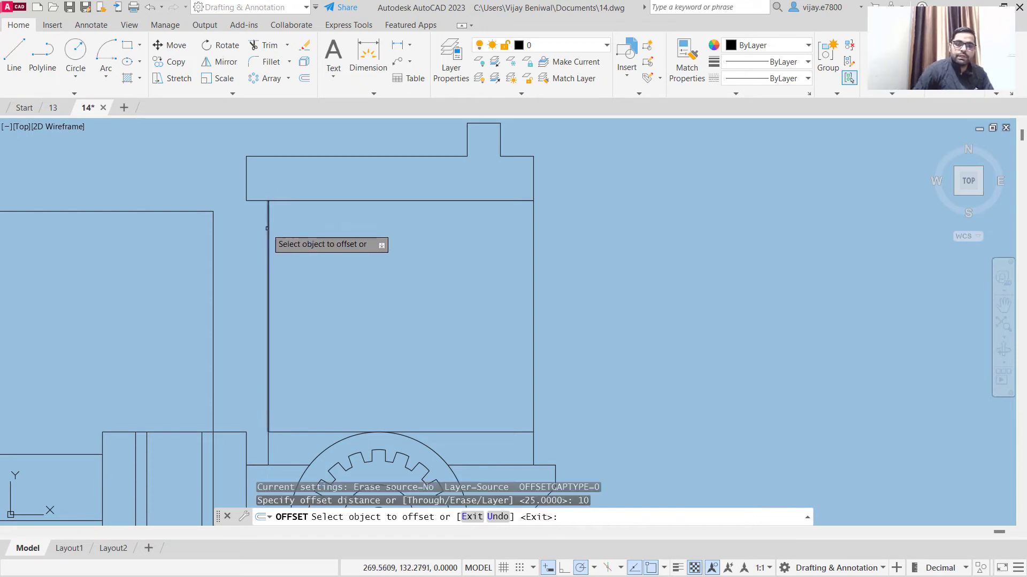
{"action": "left_click", "coordinate": [267, 227]}
{"action": "left_click", "coordinate": [240, 230]}
- Draw a diagonal helper line from the cab's inner lower rear corner to the relative point 15,15
{"action": "scroll", "coordinate": [328, 263], "scroll_direction": "down", "scroll_amount": 3}
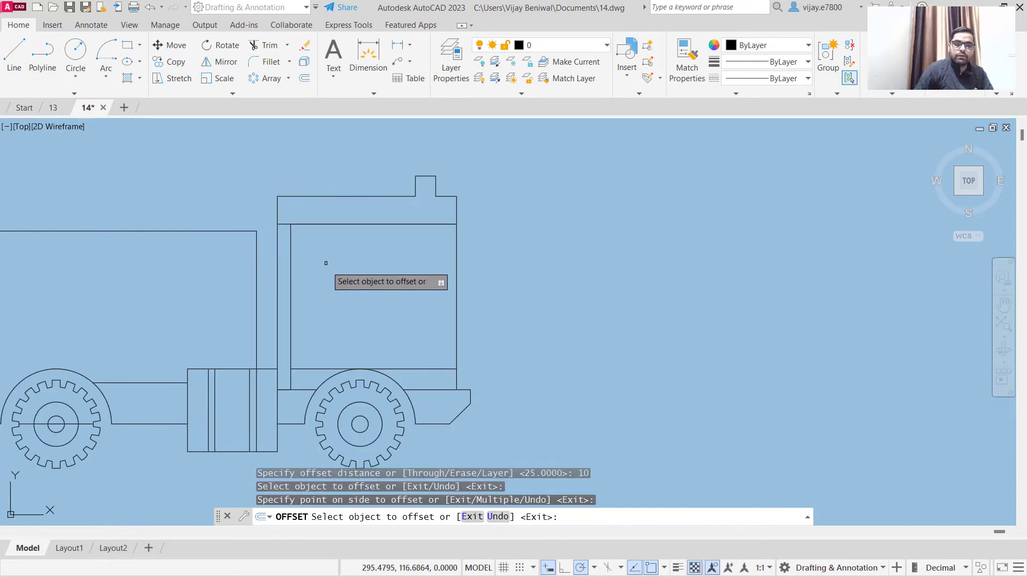
{"action": "scroll", "coordinate": [339, 270], "scroll_direction": "up", "scroll_amount": 3}
{"action": "middle_click_drag", "start_coordinate": [342, 274], "coordinate": [412, 274]}
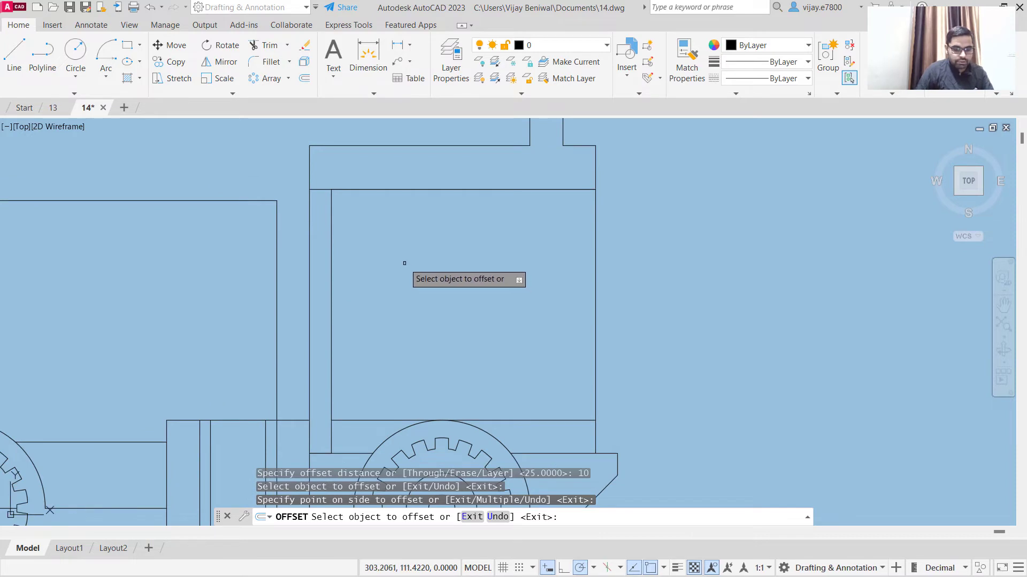
{"action": "left_click", "coordinate": [15, 54]}
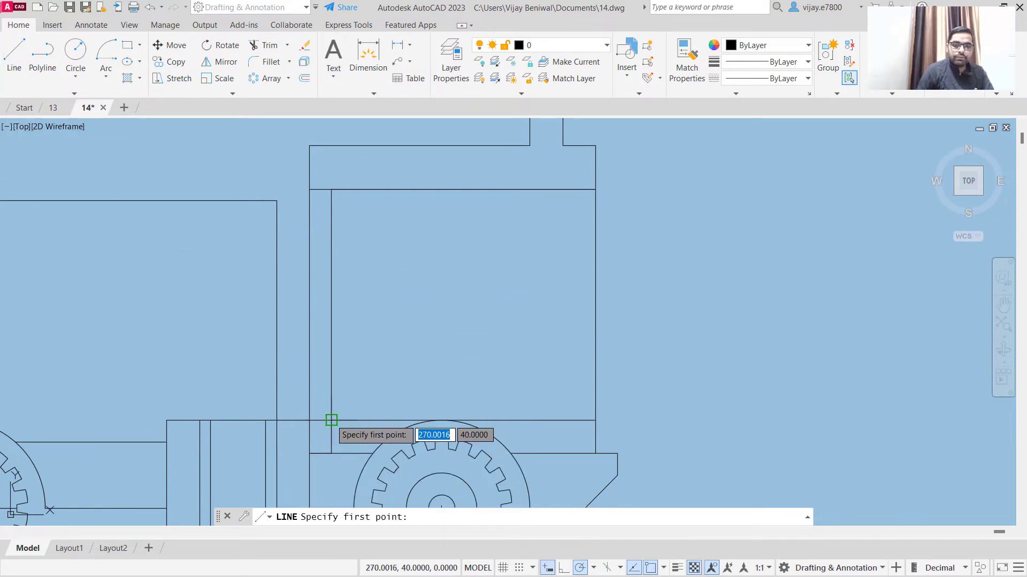
{"action": "left_click", "coordinate": [331, 420]}
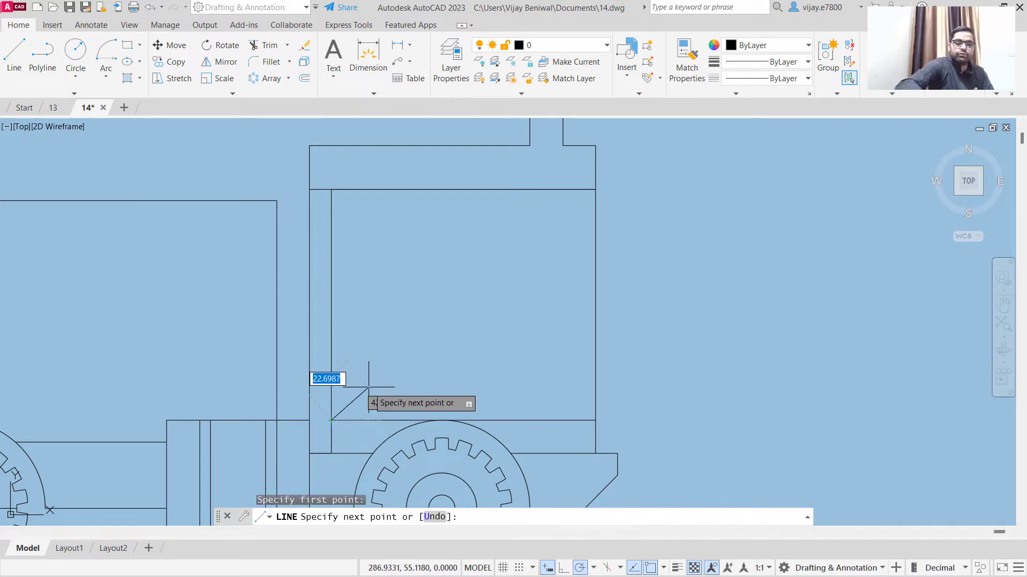
{"action": "type", "text": "@15,15"}
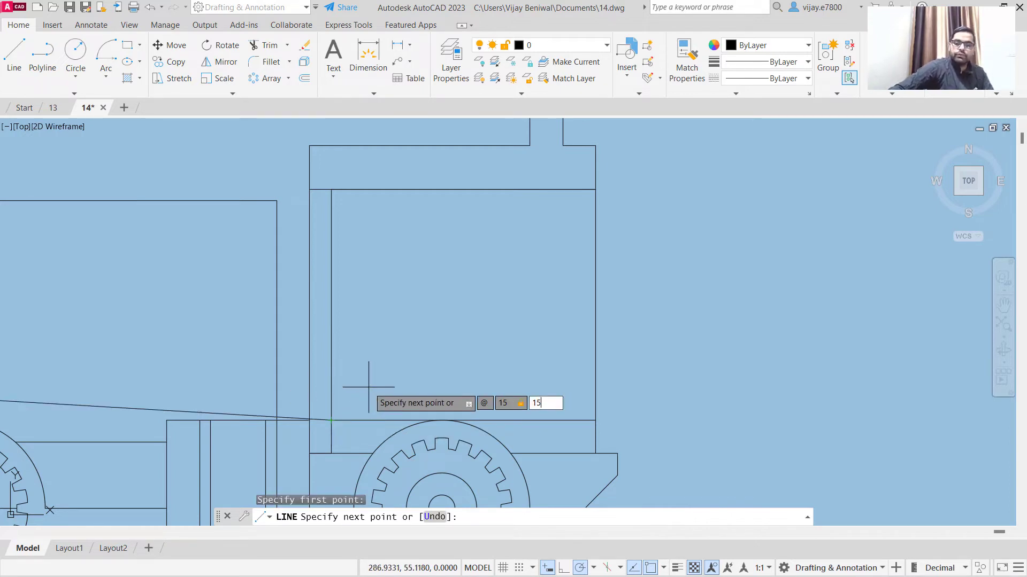
{"action": "key", "text": "Return"}
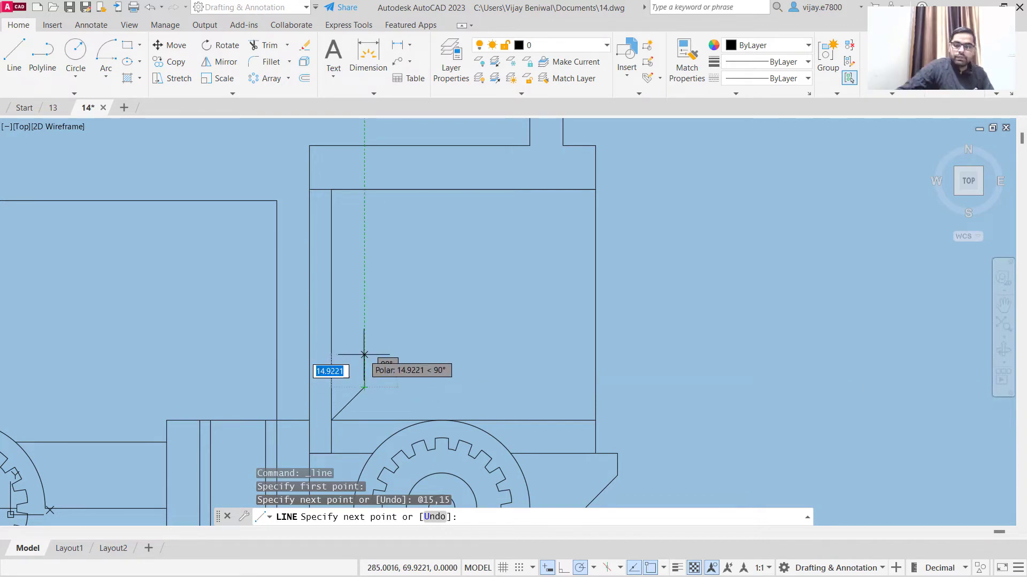
- Draw a door-handle rectangle 5 wide and 15 high upwards from the end of the diagonal helper line
{"action": "type", "text": "15"}
{"action": "key", "text": "Return"}
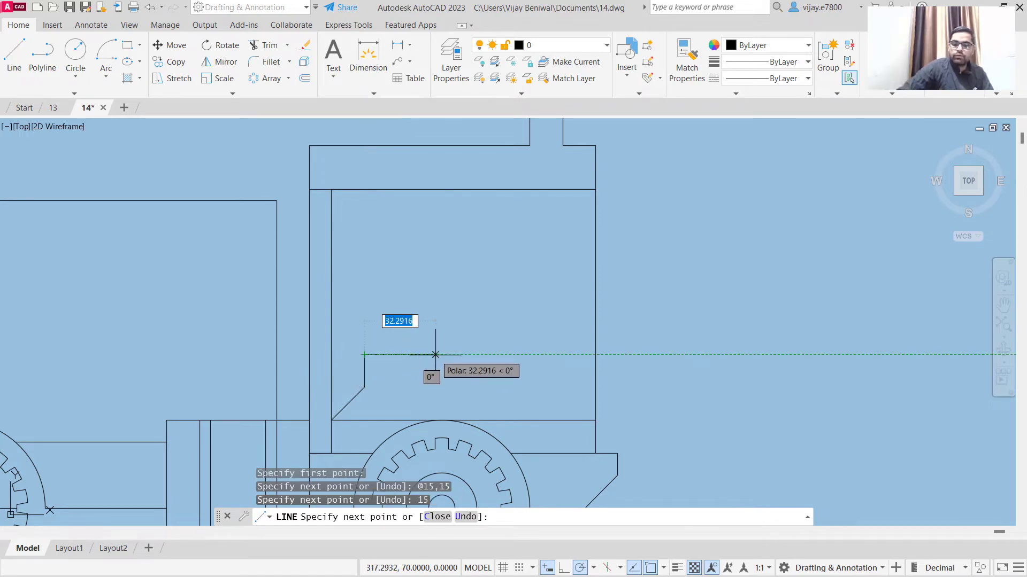
{"action": "type", "text": "5"}
{"action": "key", "text": "Return"}
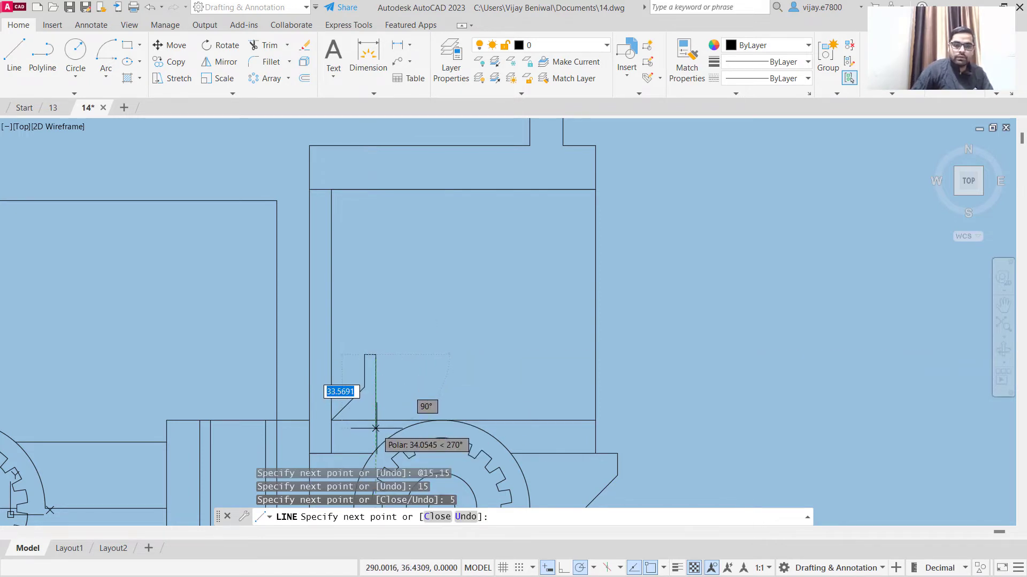
{"action": "type", "text": "15"}
{"action": "key", "text": "Return"}
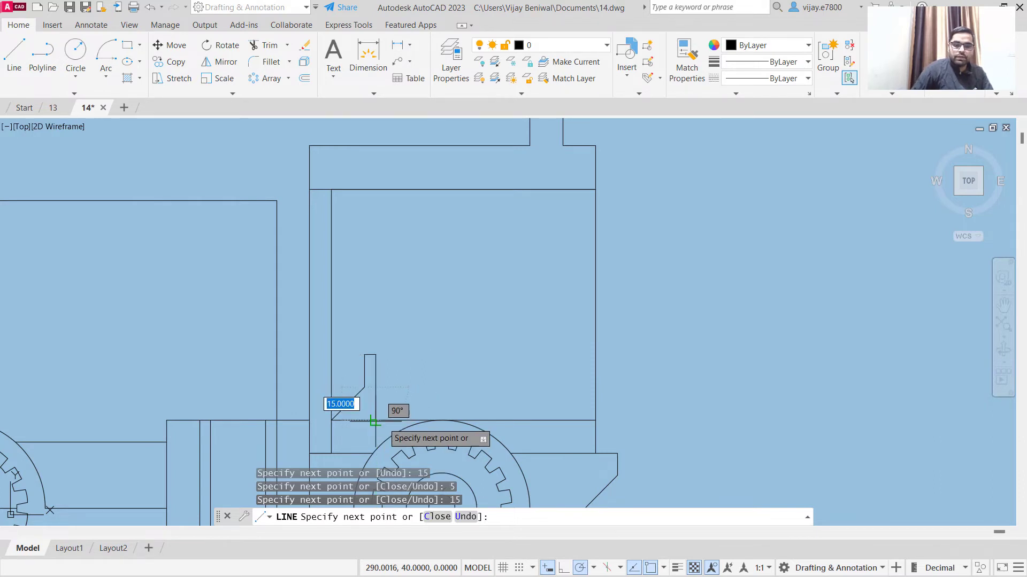
{"action": "left_click", "coordinate": [363, 388]}
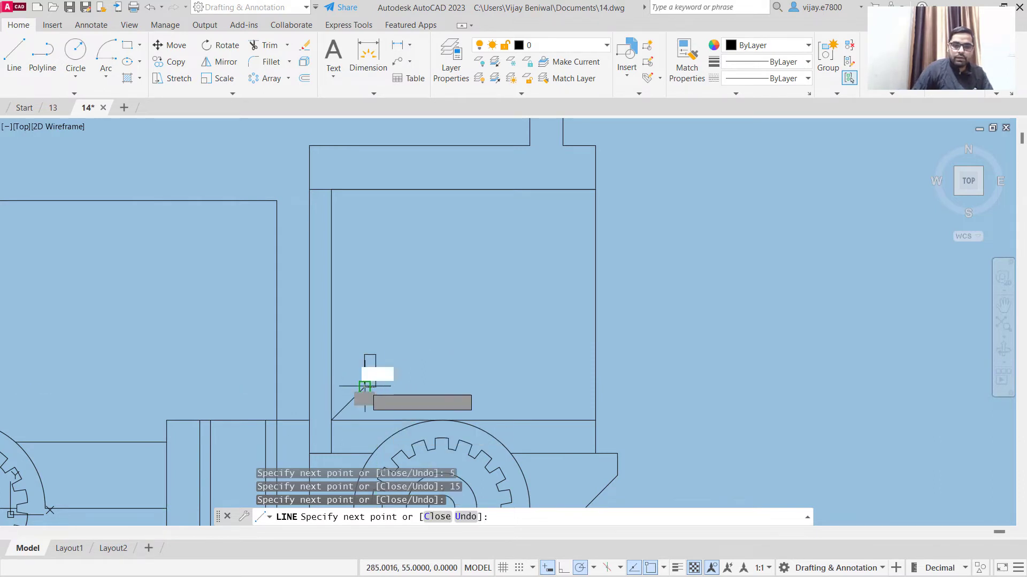
{"action": "right_click", "coordinate": [402, 372]}
{"action": "left_click", "coordinate": [418, 378]}
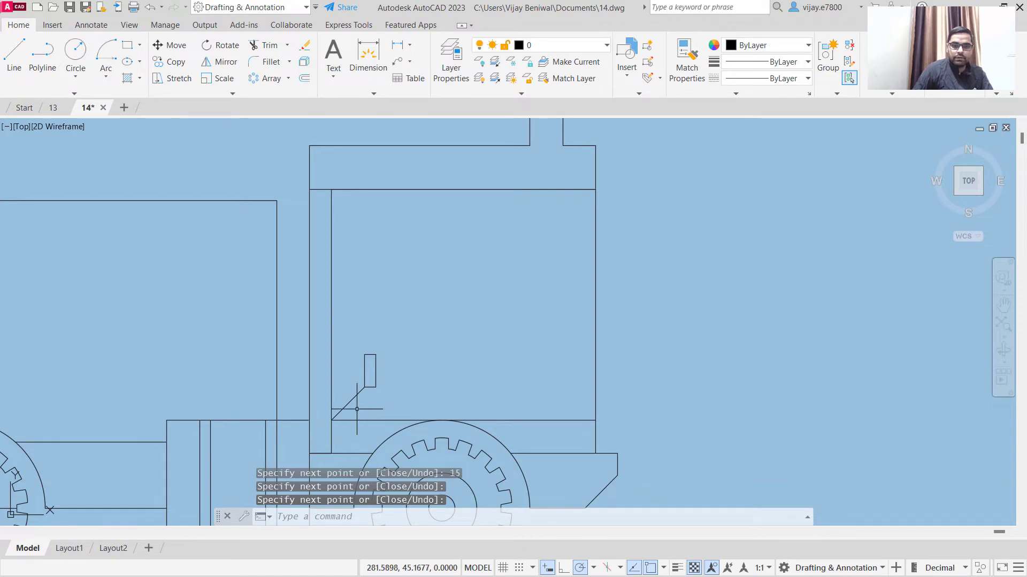
- Delete the diagonal helper line between the cab corner and the door-handle rectangle
{"action": "left_click", "coordinate": [351, 409]}
{"action": "left_click", "coordinate": [351, 408]}
{"action": "left_click", "coordinate": [348, 404]}
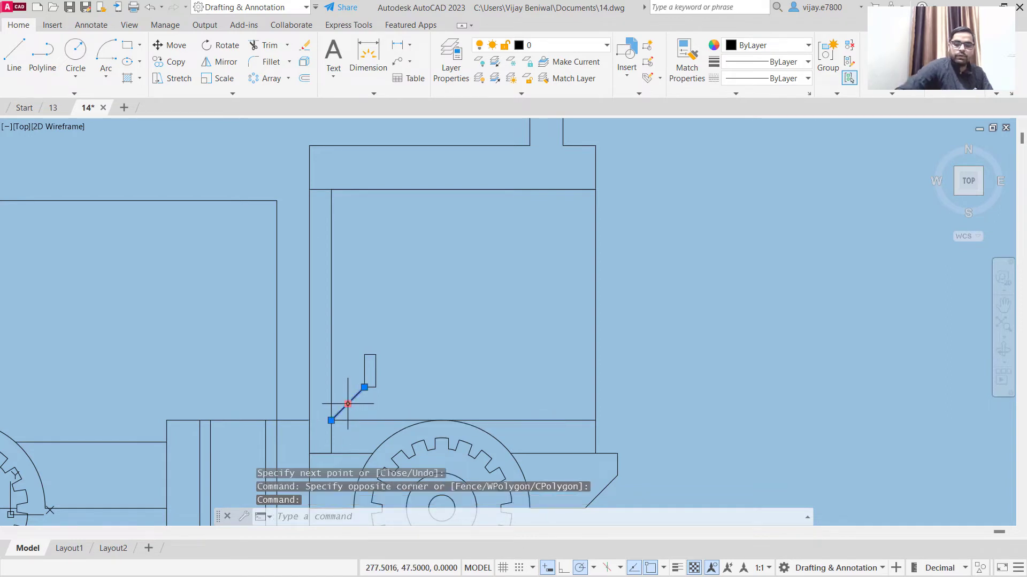
{"action": "key", "text": "Delete"}
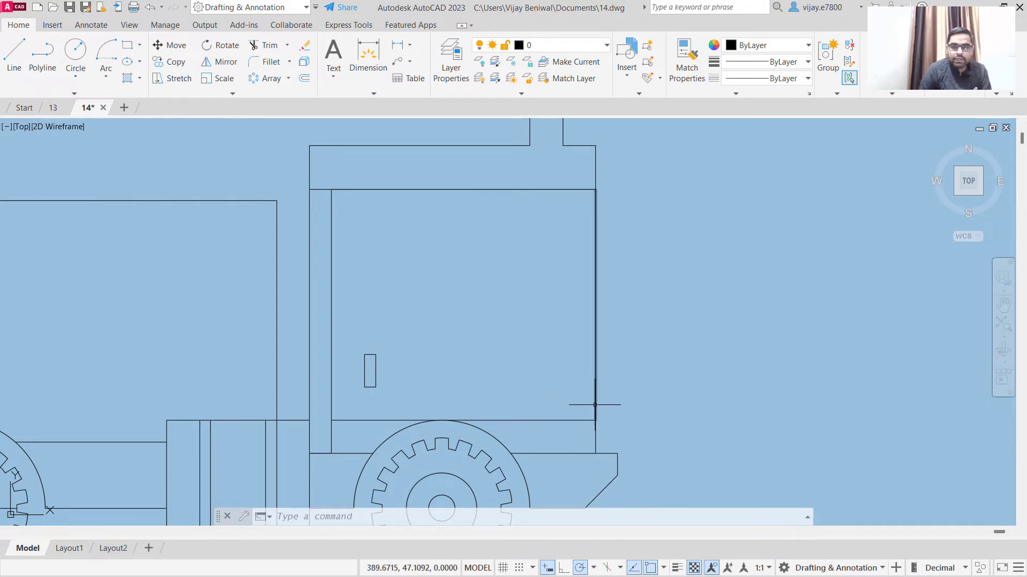
- Draw the window's front outline from the cab's lower front corner: 35 up, 15 to the left, and 55 at 110°
{"action": "left_click", "coordinate": [14, 65]}
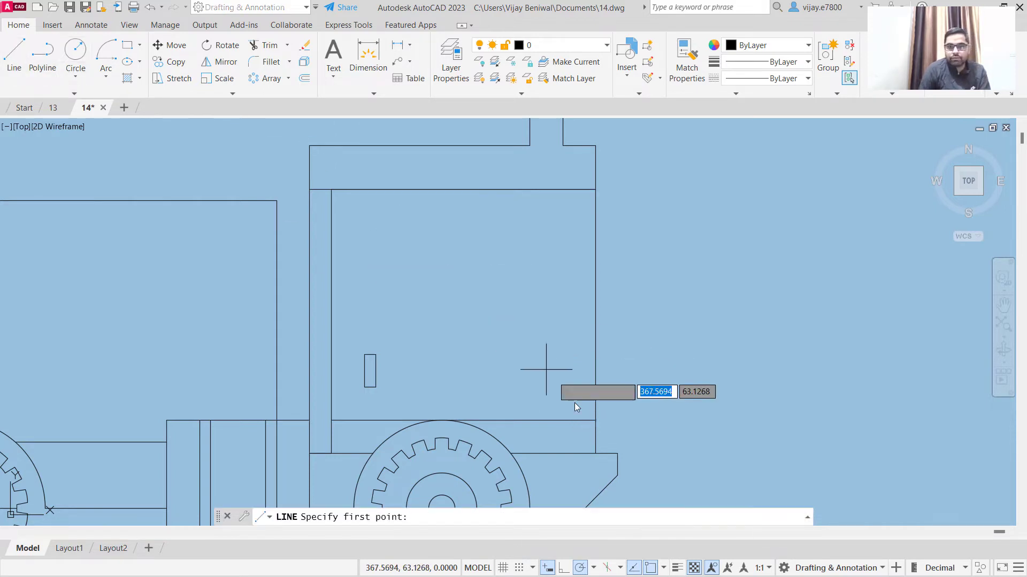
{"action": "left_click", "coordinate": [595, 421]}
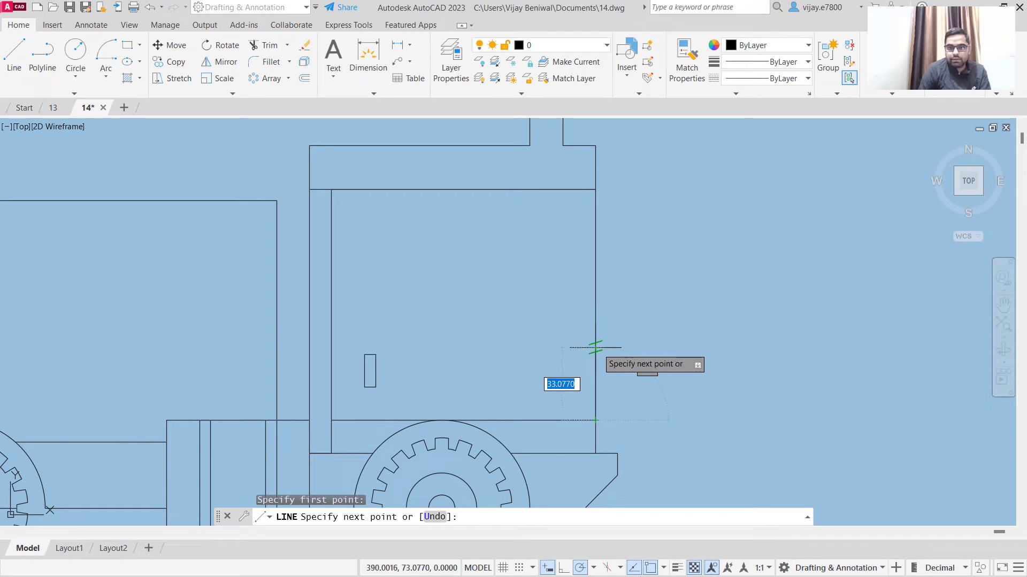
{"action": "type", "text": "35"}
{"action": "key", "text": "Return"}
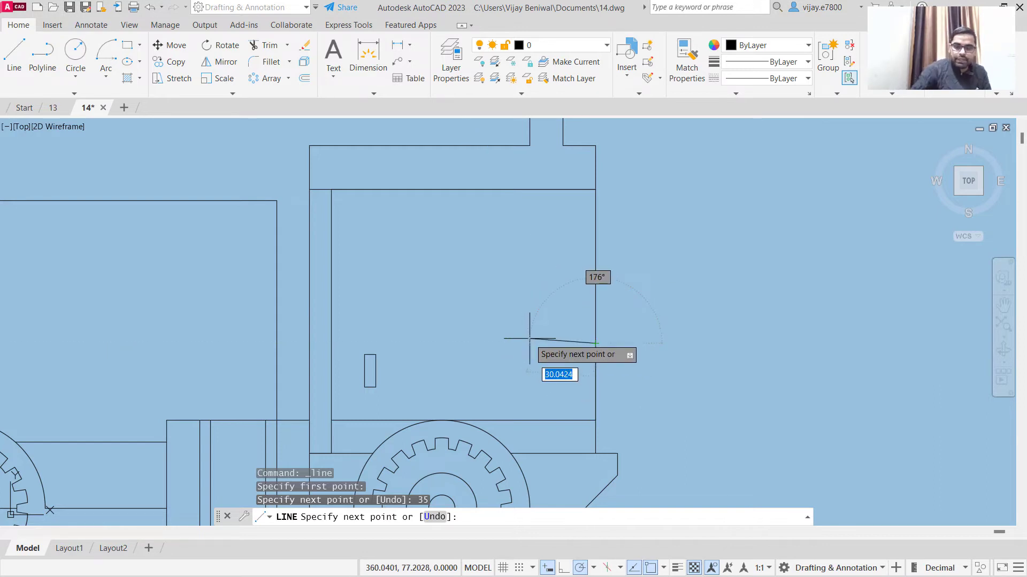
{"action": "type", "text": "15"}
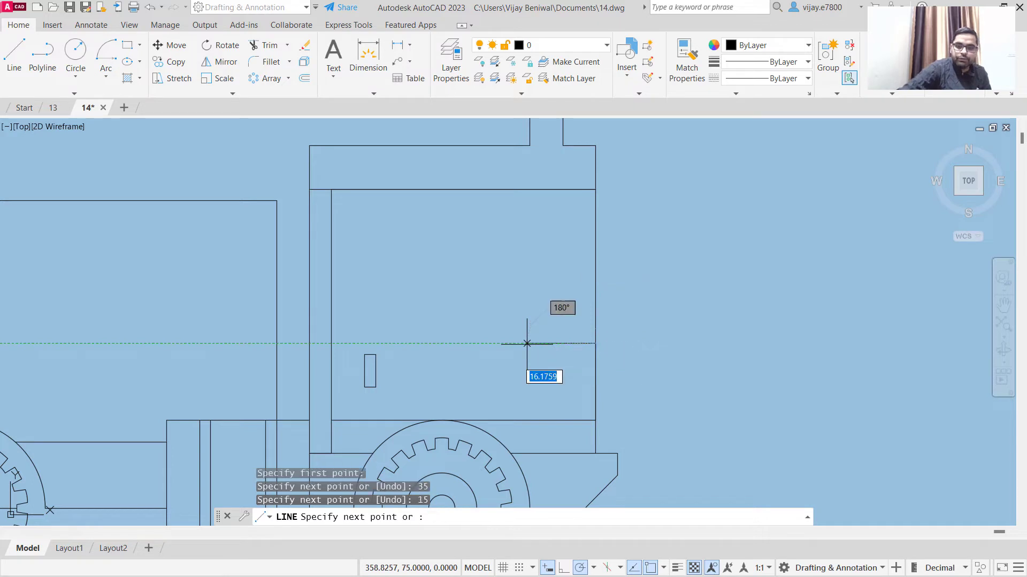
{"action": "key", "text": "Return"}
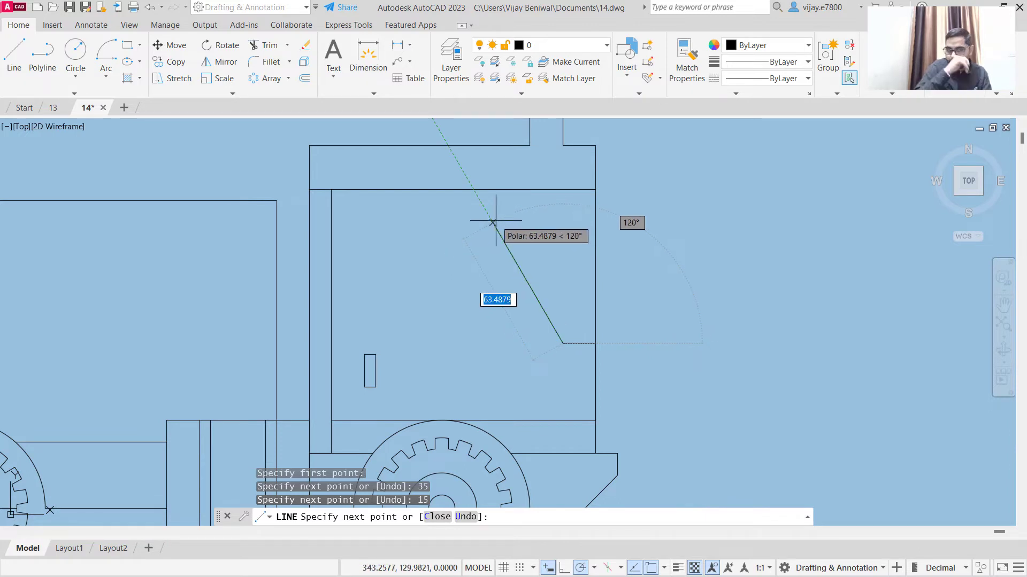
{"action": "type", "text": "@"}
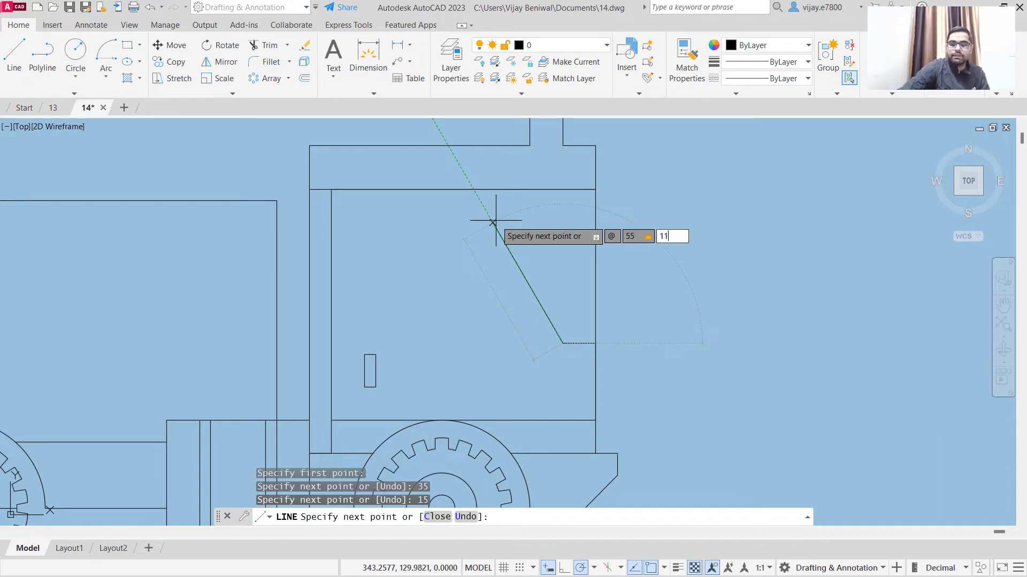
{"action": "type", "text": "0"}
{"action": "key", "text": "Return"}
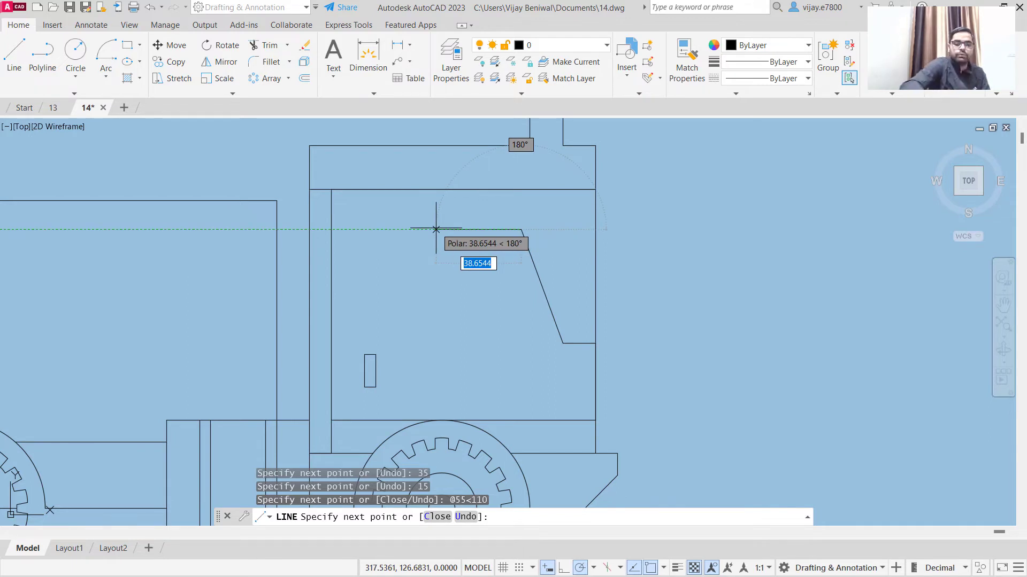
- Try to continue the window outline from the top of the slanted edge with a relative distance of 65
{"action": "type", "text": "@"}
{"action": "type", "text": "65"}
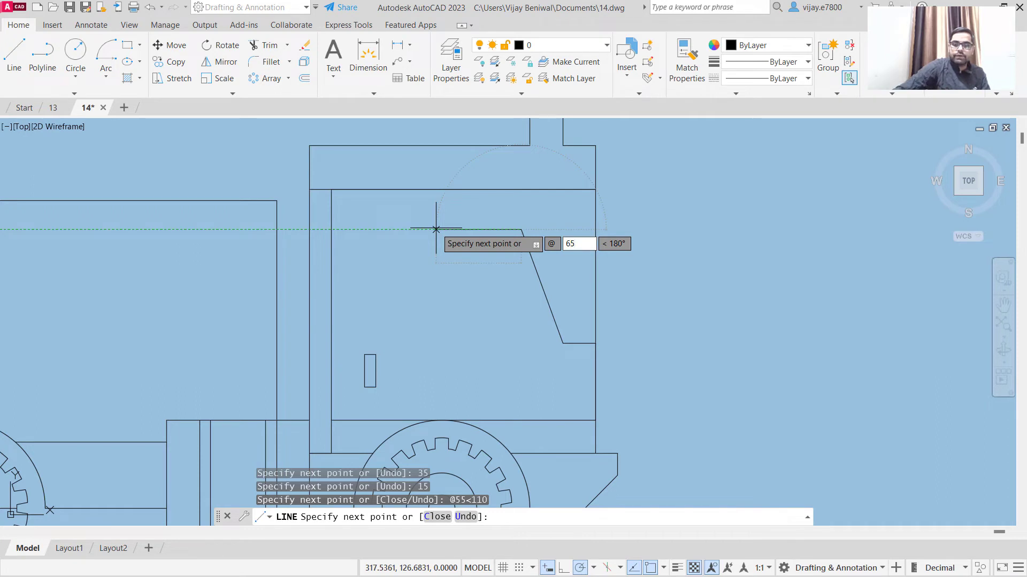
{"action": "key", "text": "Tab"}
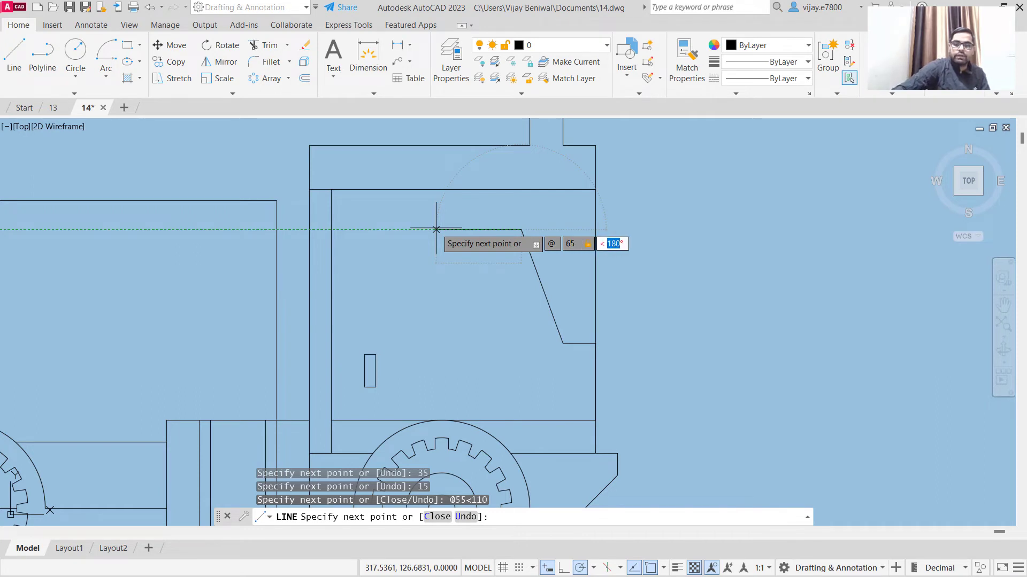
{"action": "key", "text": "Return"}
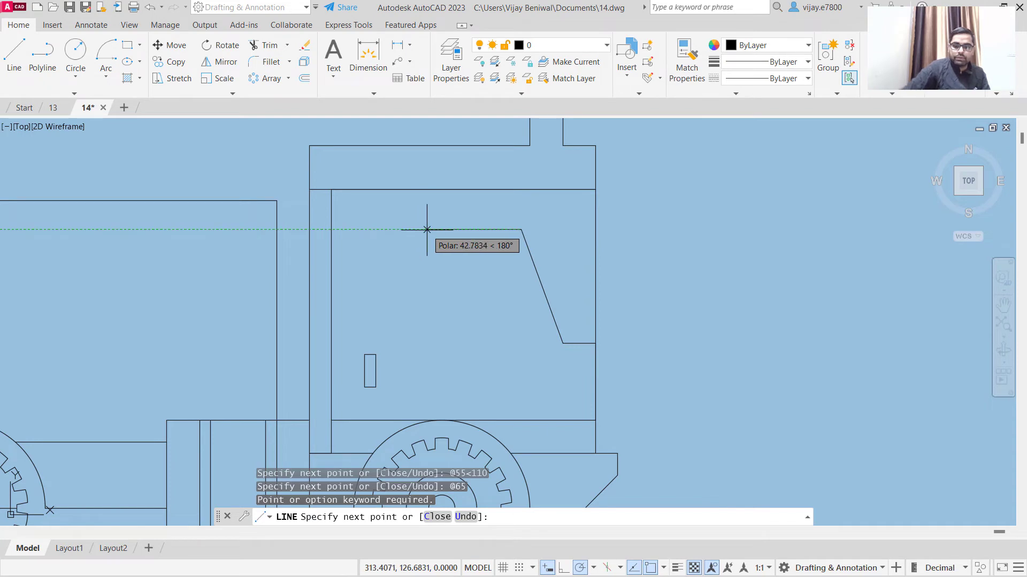
{"action": "type", "text": "@65"}
{"action": "key", "text": "Return"}
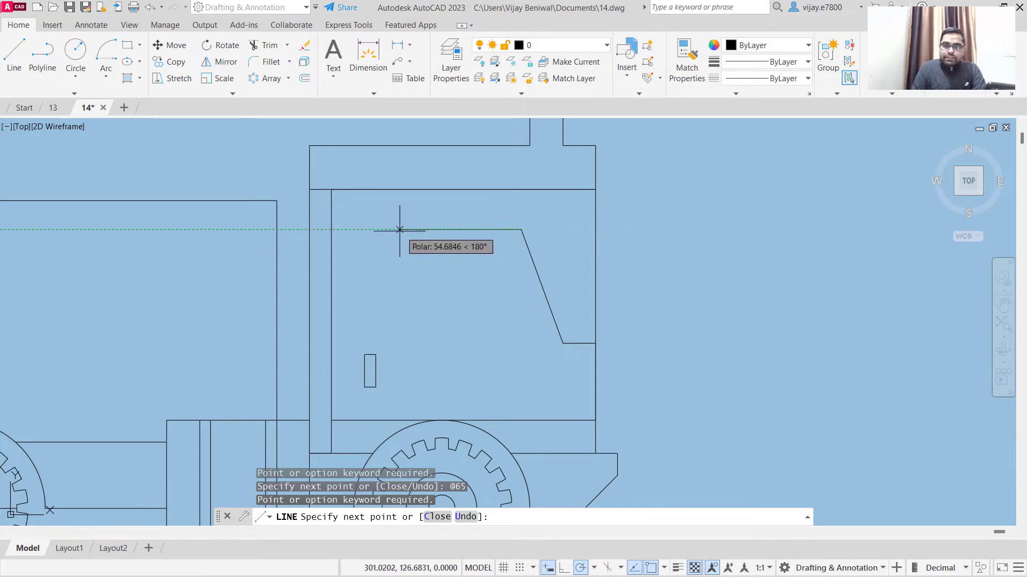
- Continue the window outline from the top of the slanted edge 65 at 180°, then 30 straight down, and end the line
{"action": "type", "text": "@65"}
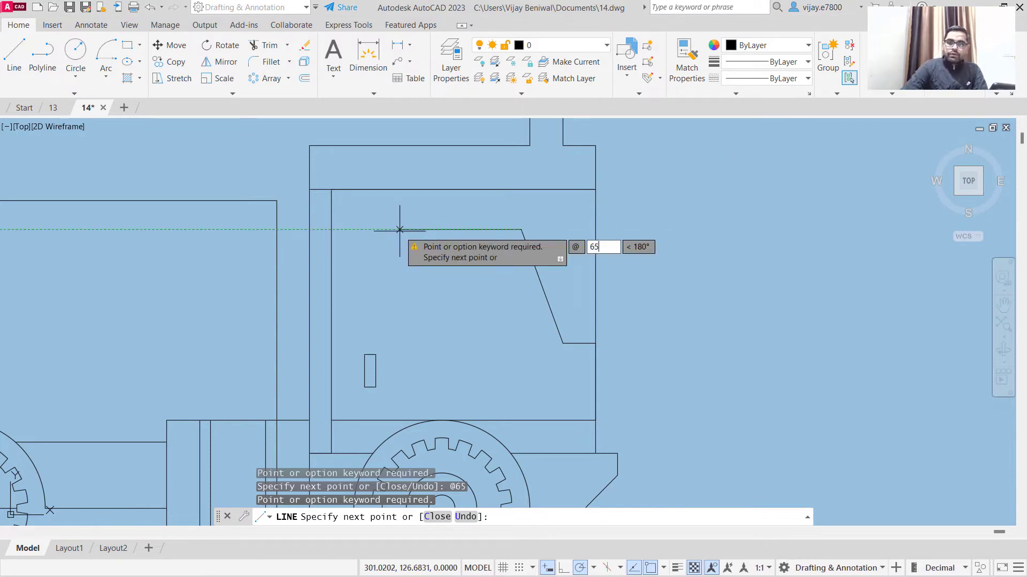
{"action": "key", "text": "Tab"}
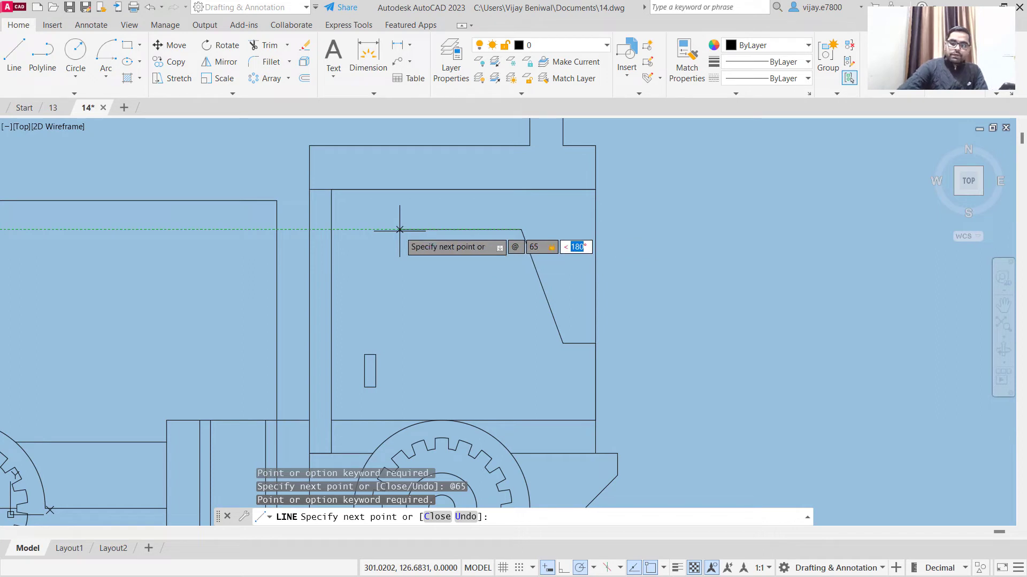
{"action": "key", "text": "Return"}
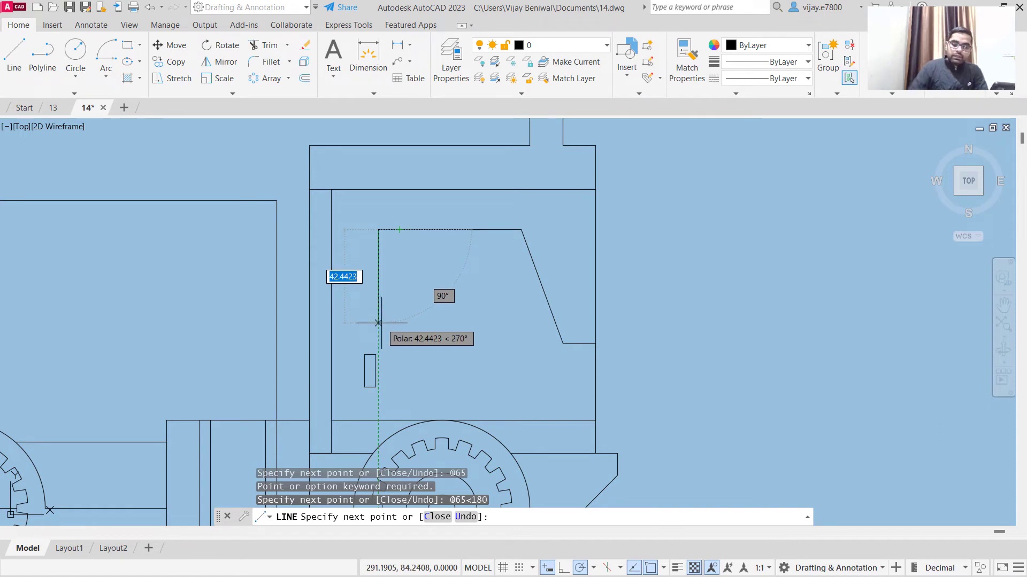
{"action": "type", "text": "30"}
{"action": "key", "text": "Return"}
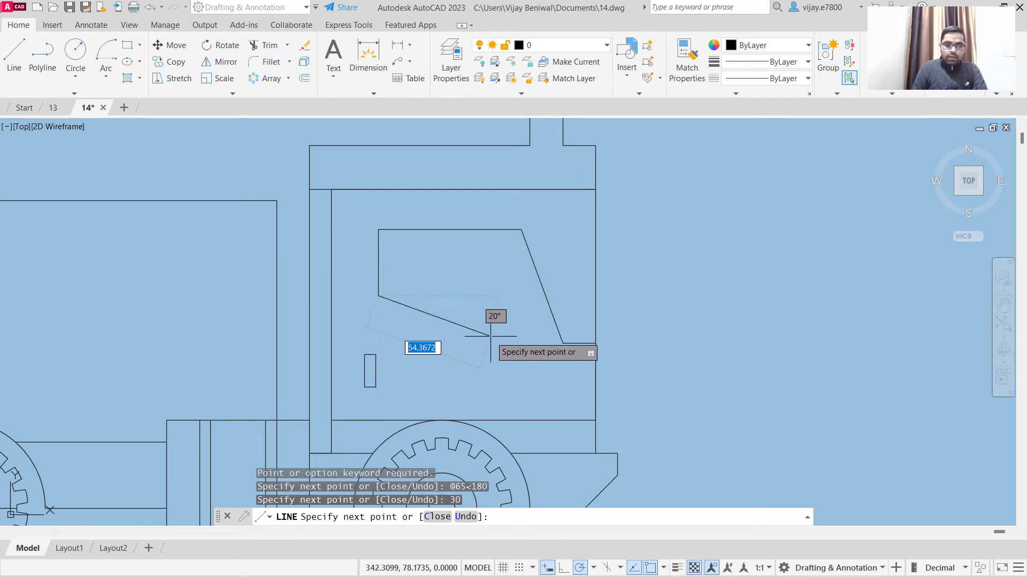
{"action": "right_click", "coordinate": [469, 286]}
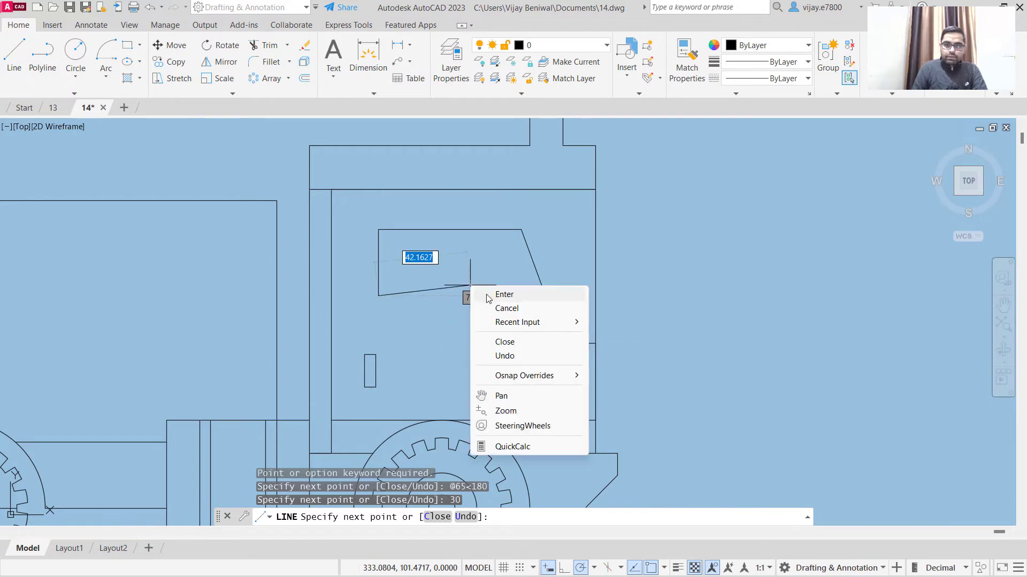
{"action": "left_click", "coordinate": [489, 294]}
- Close the window outline with a 30-long line leftwards from the slanted edge's lower end and a diagonal to the rear edge's lower end
{"action": "right_click", "coordinate": [766, 304]}
{"action": "left_click", "coordinate": [795, 309]}
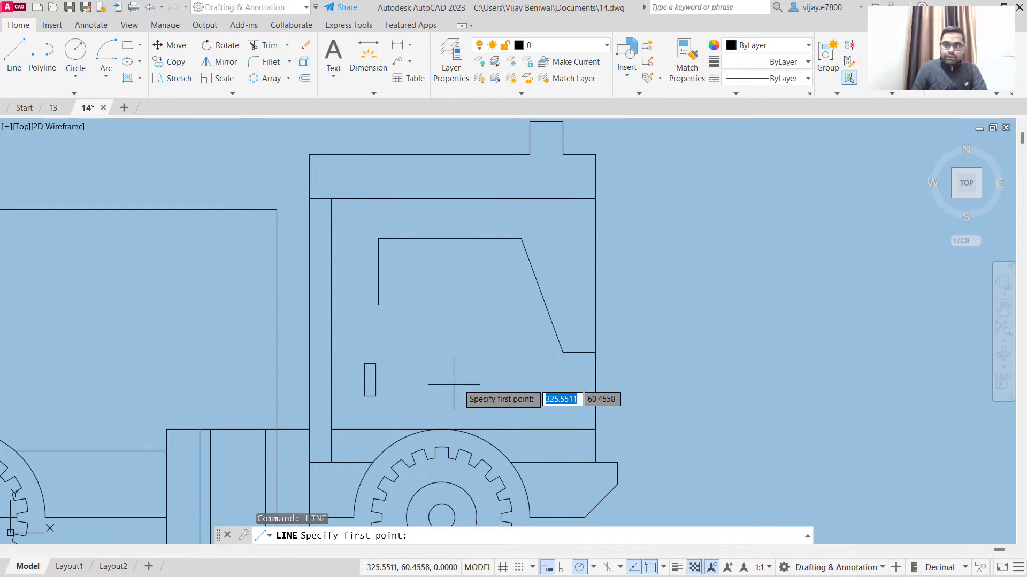
{"action": "left_click", "coordinate": [562, 352]}
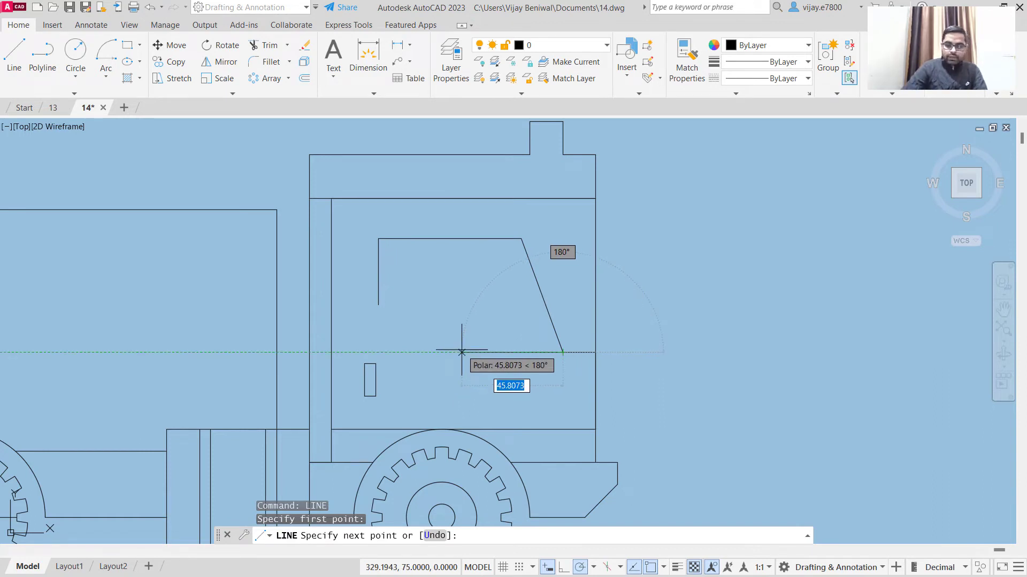
{"action": "type", "text": "30"}
{"action": "key", "text": "Return"}
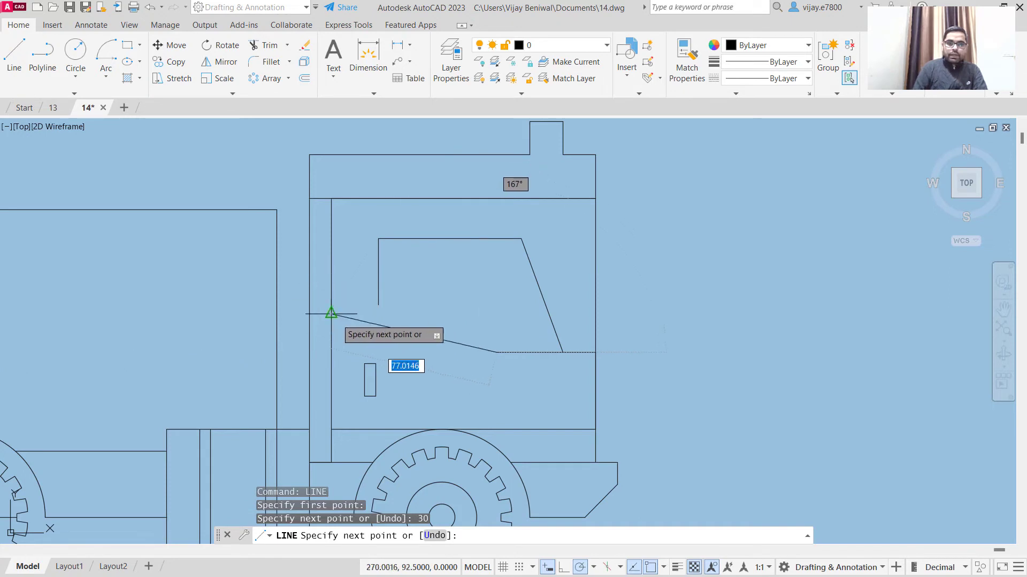
{"action": "left_click", "coordinate": [378, 305]}
{"action": "right_click", "coordinate": [443, 304]}
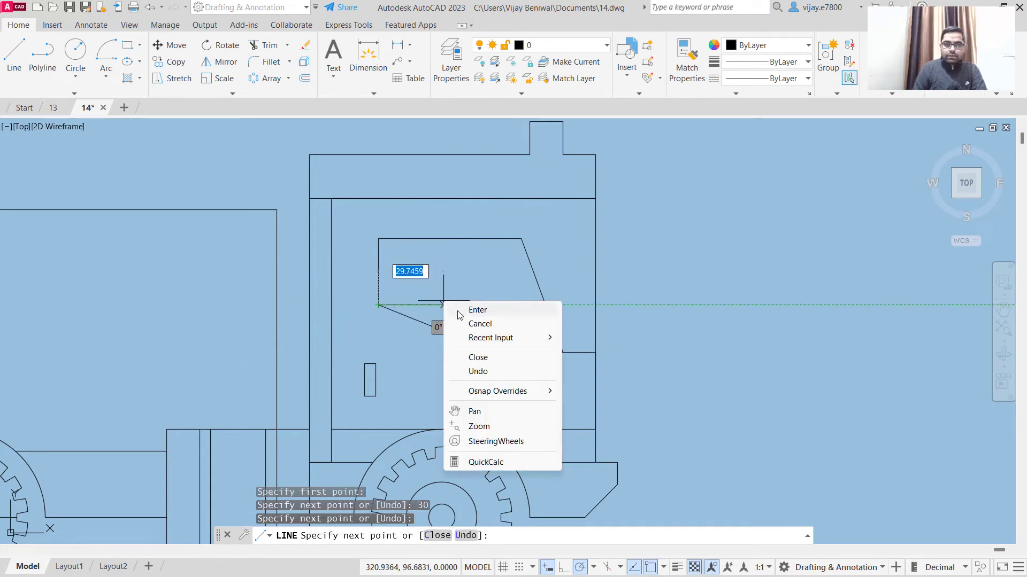
{"action": "left_click", "coordinate": [459, 312]}
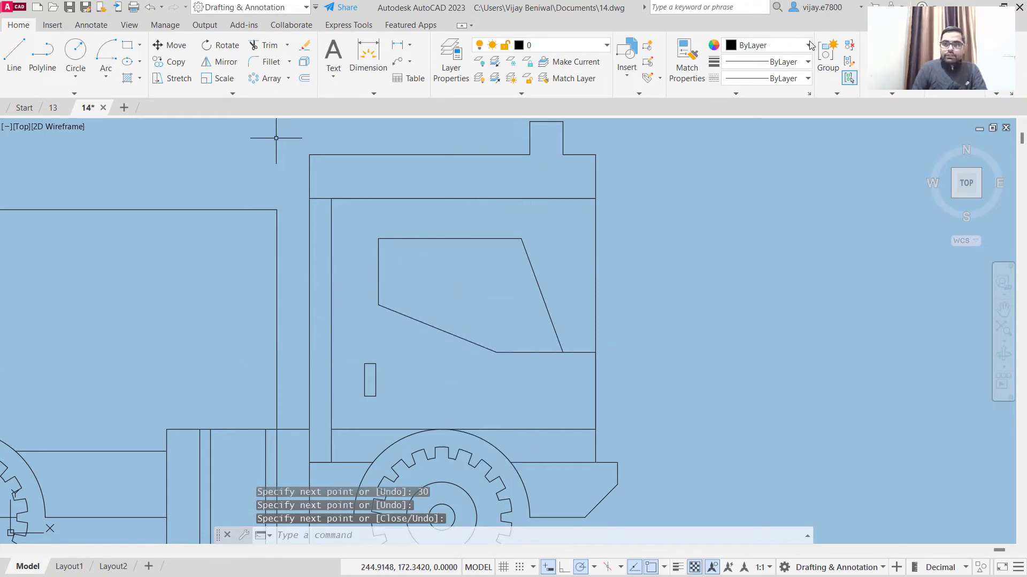
- Fillet the window's lower front corner between the bottom edge and the slanted edge with radius 5
{"action": "left_click", "coordinate": [279, 64]}
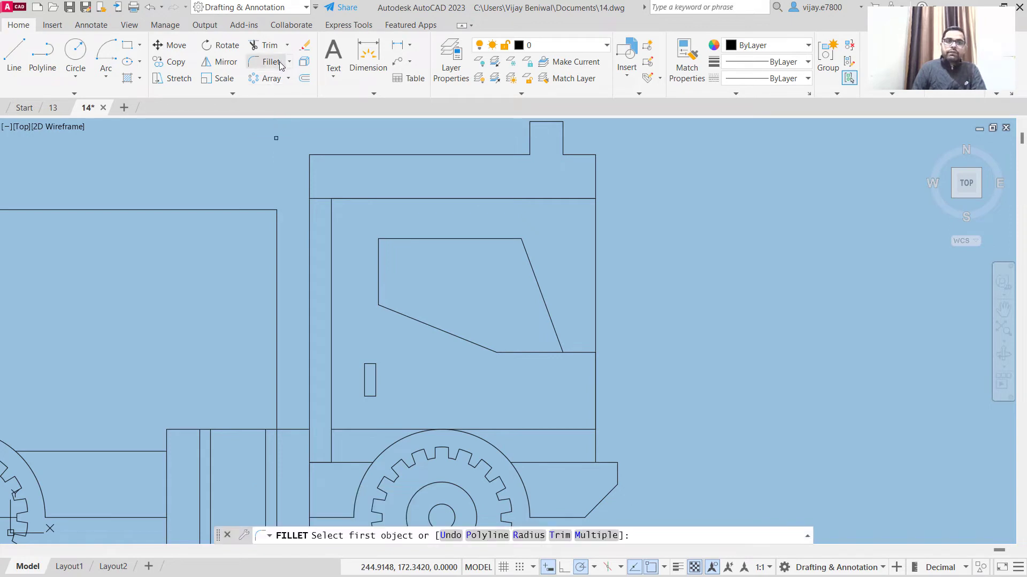
{"action": "left_click", "coordinate": [528, 536]}
{"action": "type", "text": "5"}
{"action": "key", "text": "Return"}
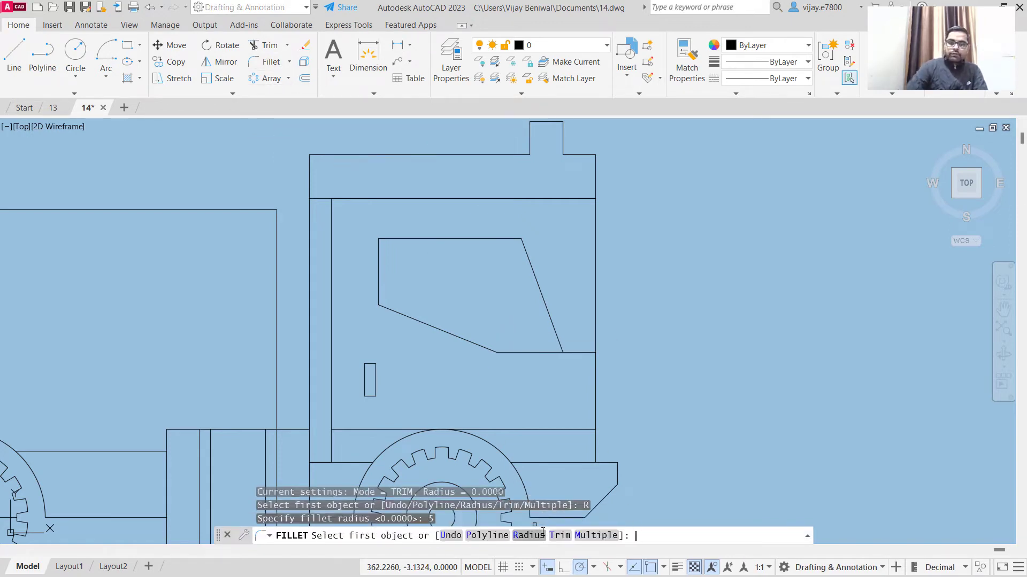
{"action": "left_click", "coordinate": [554, 353]}
{"action": "left_click", "coordinate": [558, 338]}
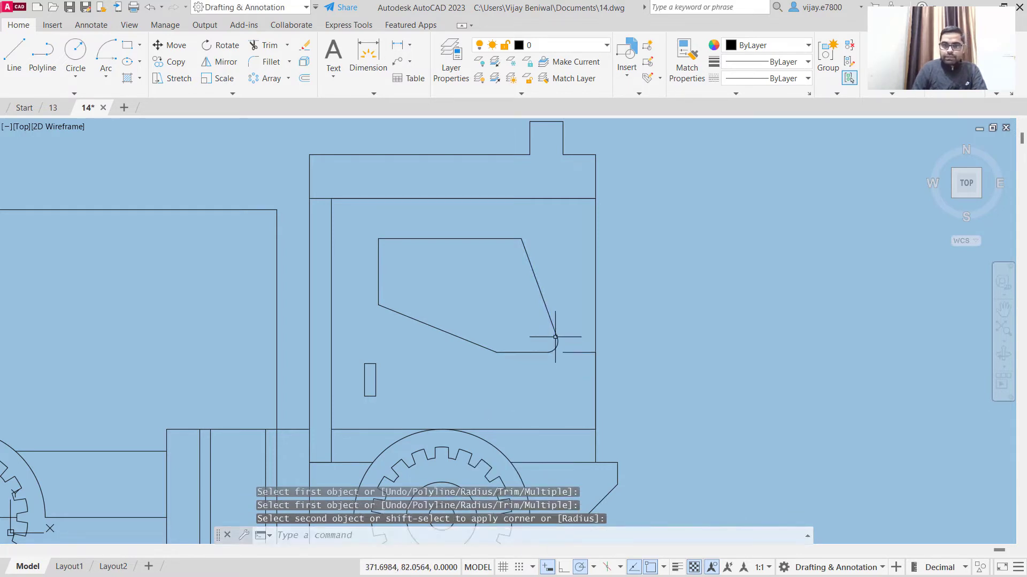
{"action": "left_click", "coordinate": [522, 247]}
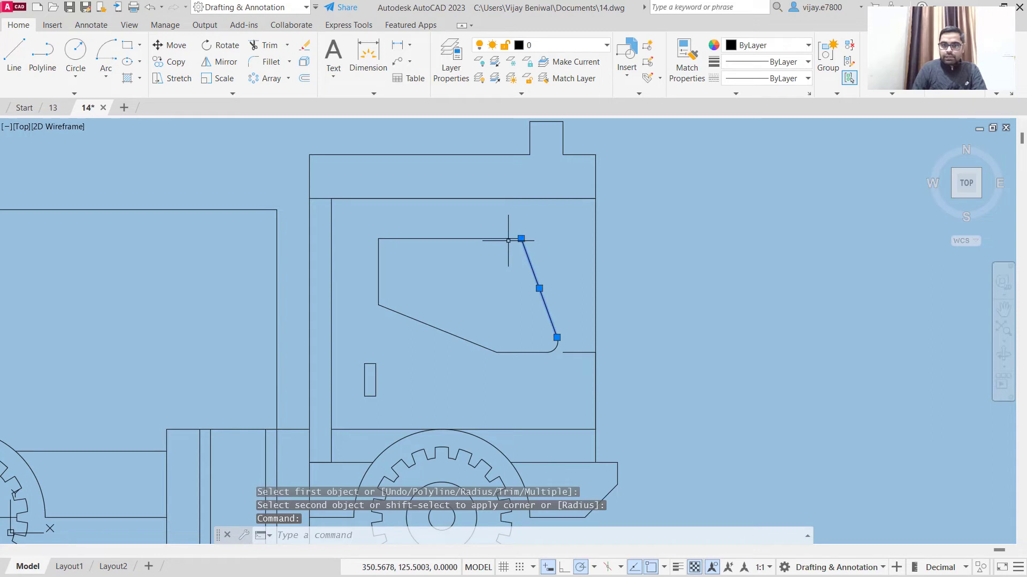
- Fillet the two upper corners of the cab window with a radius of 5
{"action": "right_click", "coordinate": [500, 264]}
{"action": "left_click", "coordinate": [540, 239]}
{"action": "left_click", "coordinate": [525, 251]}
{"action": "left_click", "coordinate": [522, 244]}
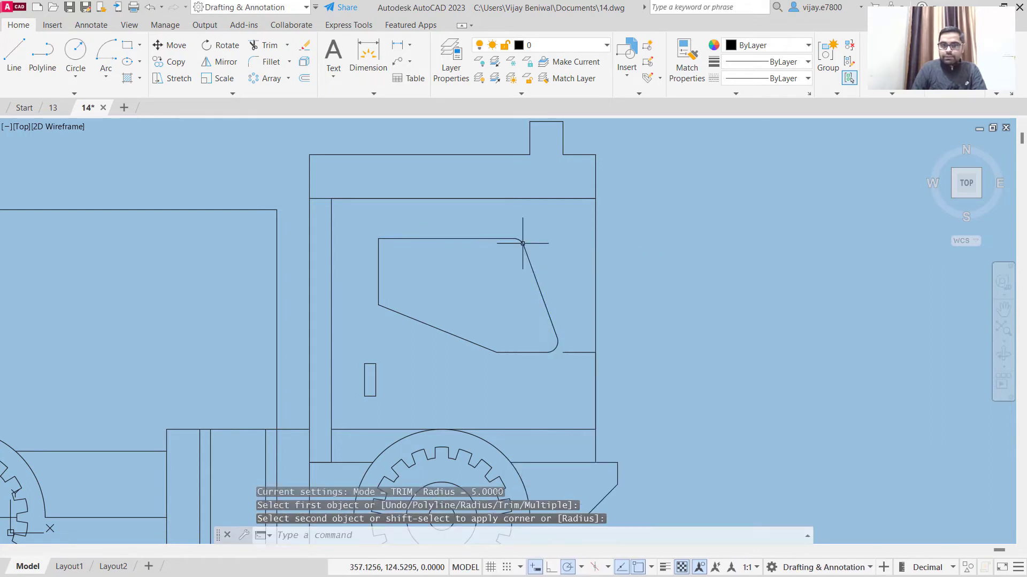
{"action": "left_click", "coordinate": [379, 255]}
{"action": "right_click", "coordinate": [406, 231]}
{"action": "left_click", "coordinate": [407, 239]}
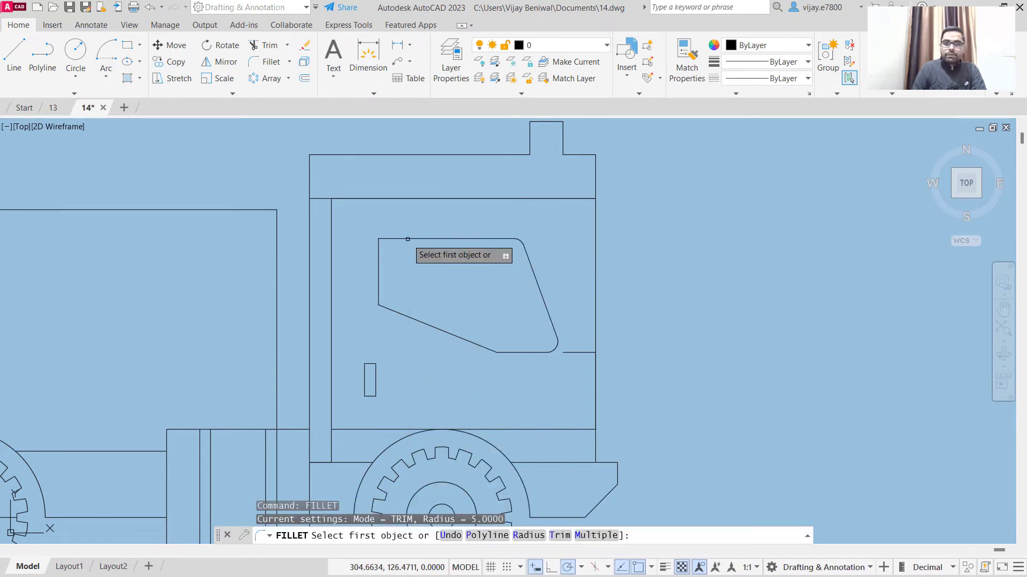
{"action": "left_click", "coordinate": [408, 239]}
{"action": "left_click", "coordinate": [378, 247]}
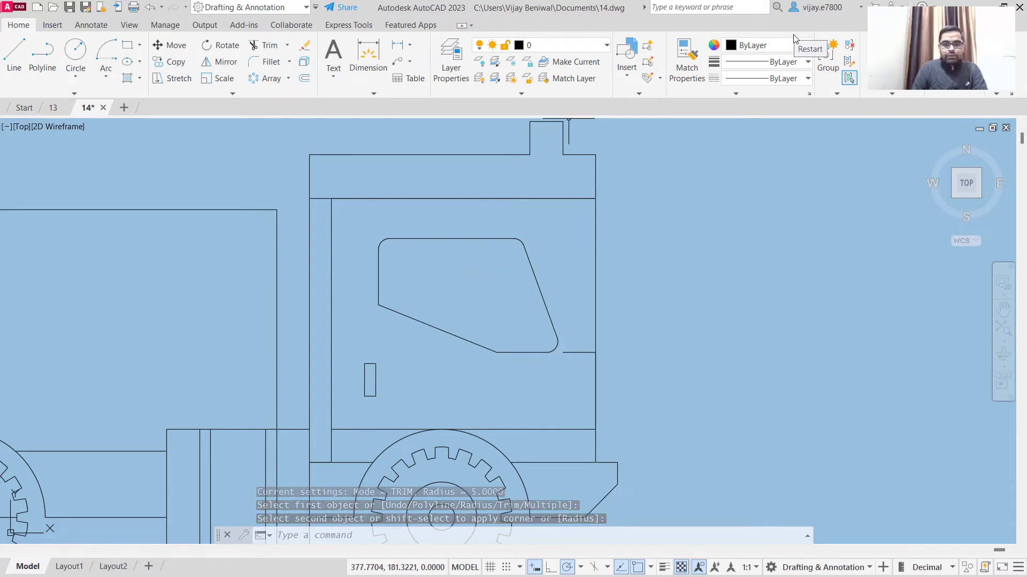
- Draw a circle of radius 7 centred on the midpoint of the top edge of the trapezoidal hump on the truck body
{"action": "scroll", "coordinate": [402, 309], "scroll_direction": "down", "scroll_amount": 2}
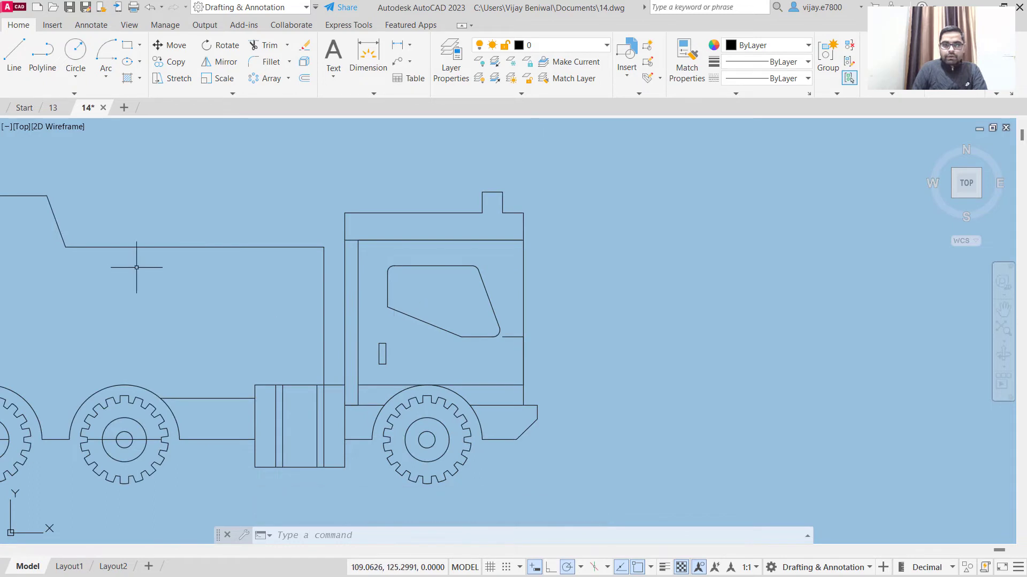
{"action": "scroll", "coordinate": [179, 286], "scroll_direction": "down", "scroll_amount": 3}
{"action": "scroll", "coordinate": [326, 277], "scroll_direction": "up", "scroll_amount": 5}
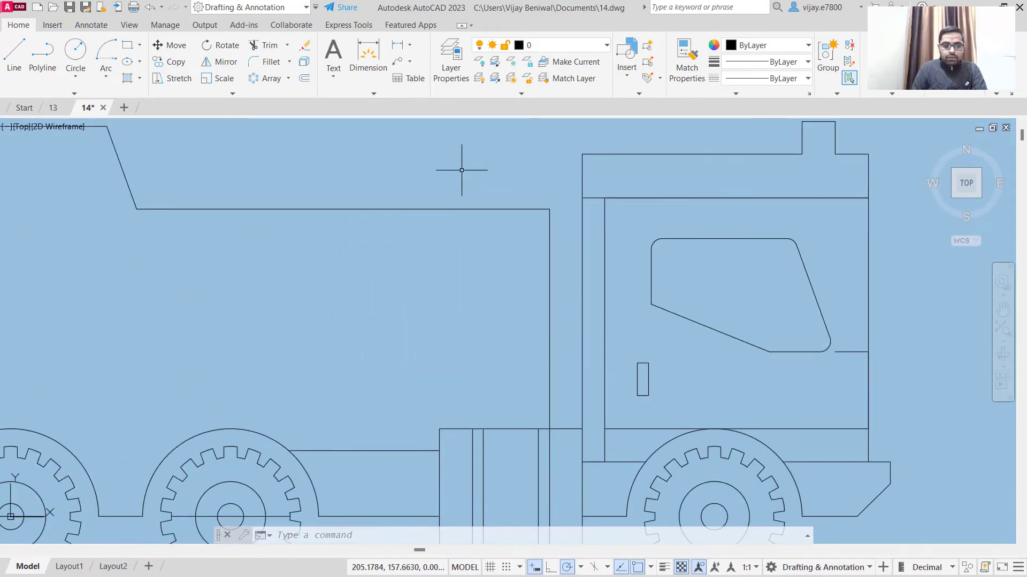
{"action": "scroll", "coordinate": [403, 286], "scroll_direction": "down", "scroll_amount": 2}
{"action": "scroll", "coordinate": [243, 318], "scroll_direction": "down", "scroll_amount": 2}
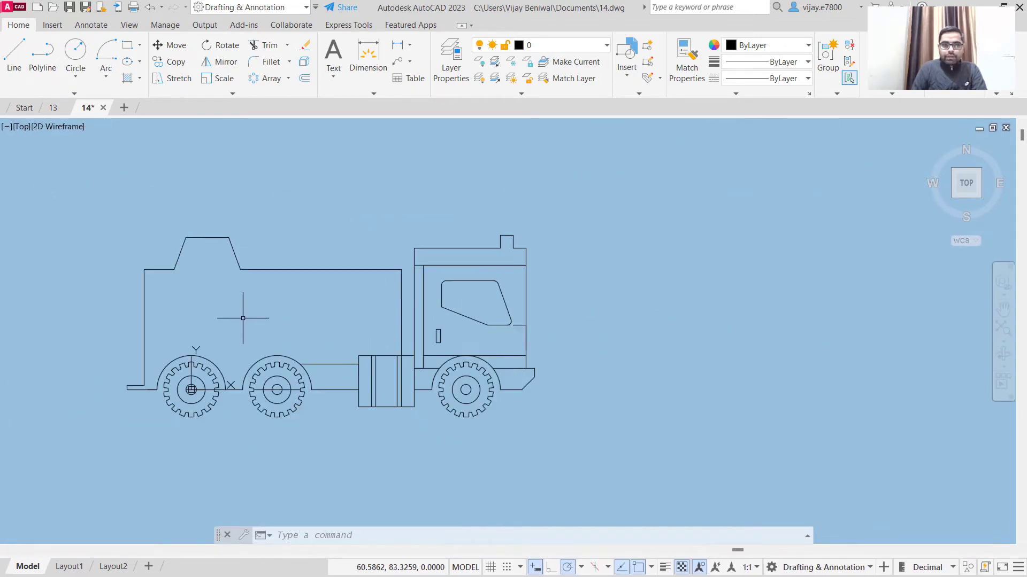
{"action": "middle_click_drag", "start_coordinate": [243, 318], "coordinate": [331, 320]}
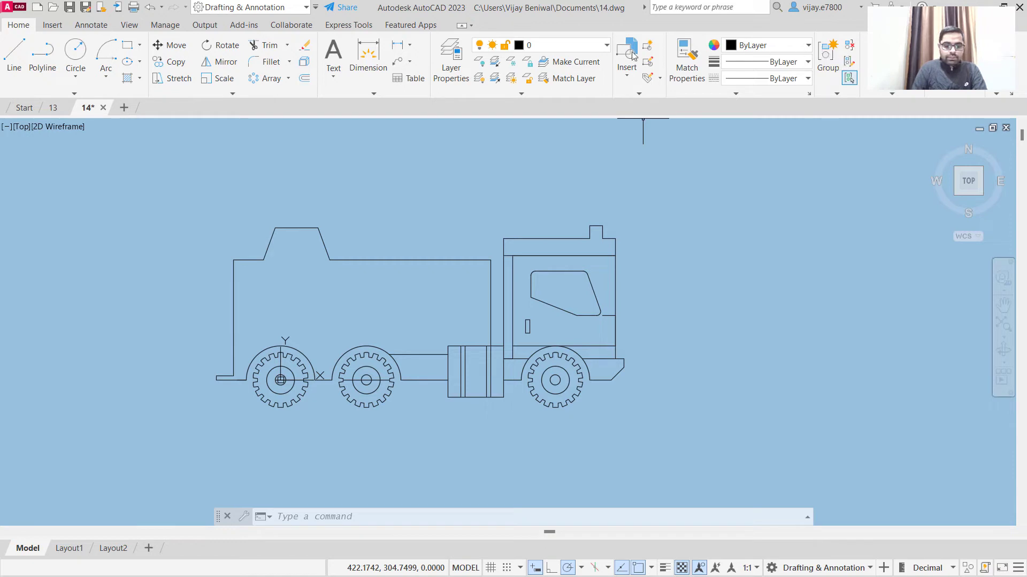
{"action": "middle_click_drag", "start_coordinate": [282, 175], "coordinate": [296, 211]}
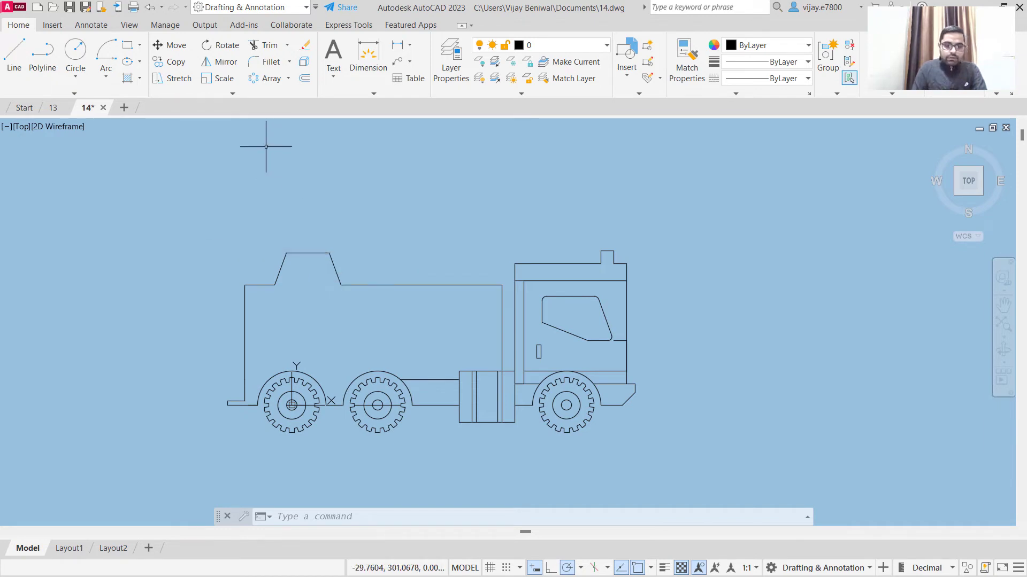
{"action": "left_click", "coordinate": [75, 53]}
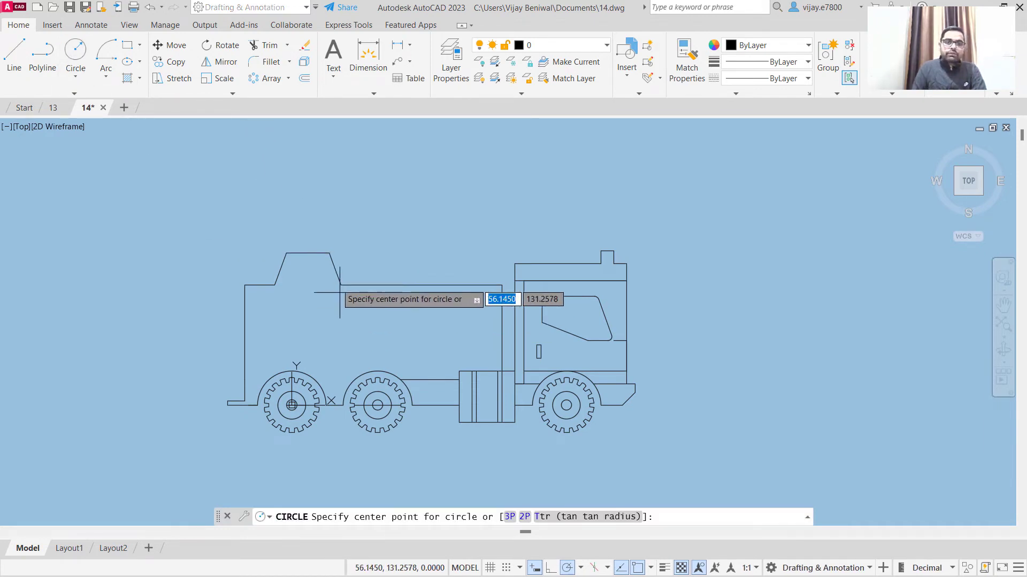
{"action": "scroll", "coordinate": [305, 252], "scroll_direction": "up", "scroll_amount": 8}
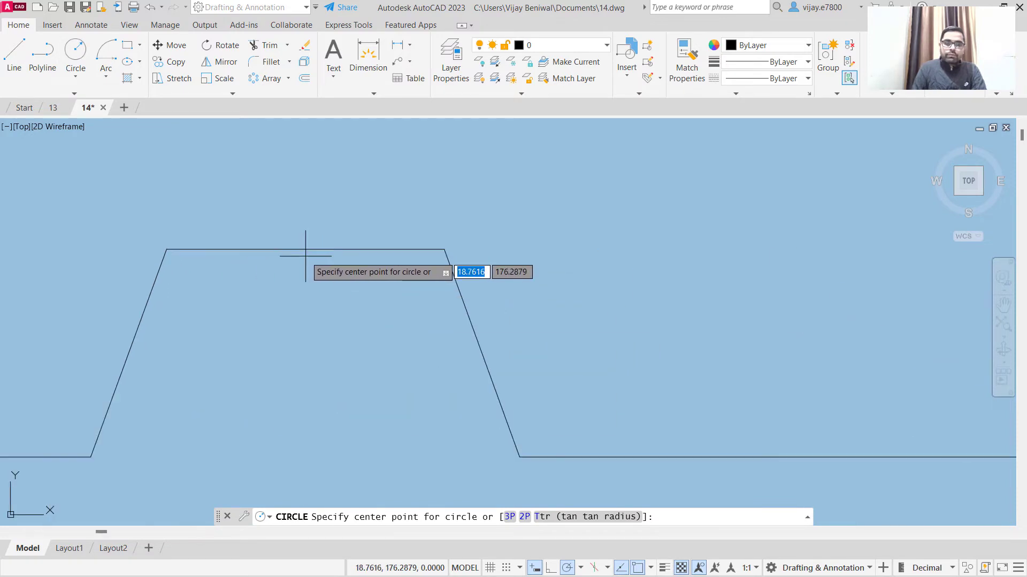
{"action": "left_click", "coordinate": [305, 249]}
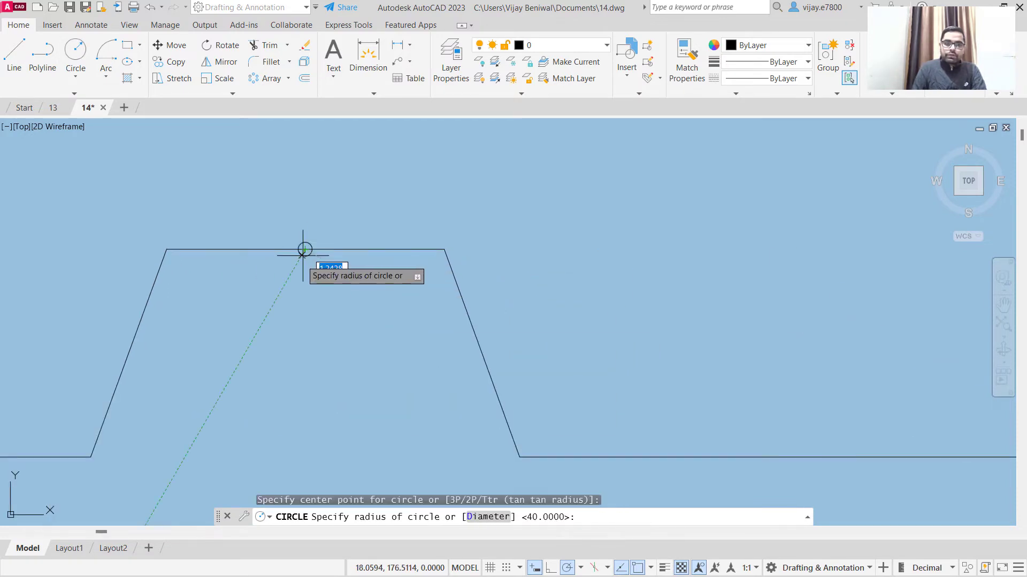
{"action": "type", "text": "7"}
{"action": "key", "text": "Return"}
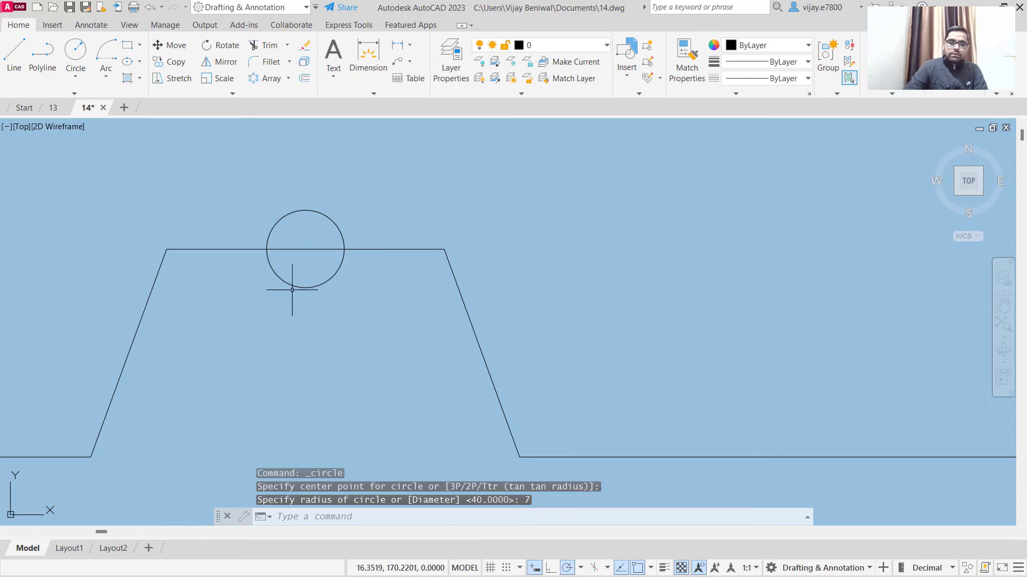
- Add a concentric circle of radius 12 around the small circle on the hump's top edge
{"action": "right_click", "coordinate": [284, 179]}
{"action": "left_click", "coordinate": [302, 188]}
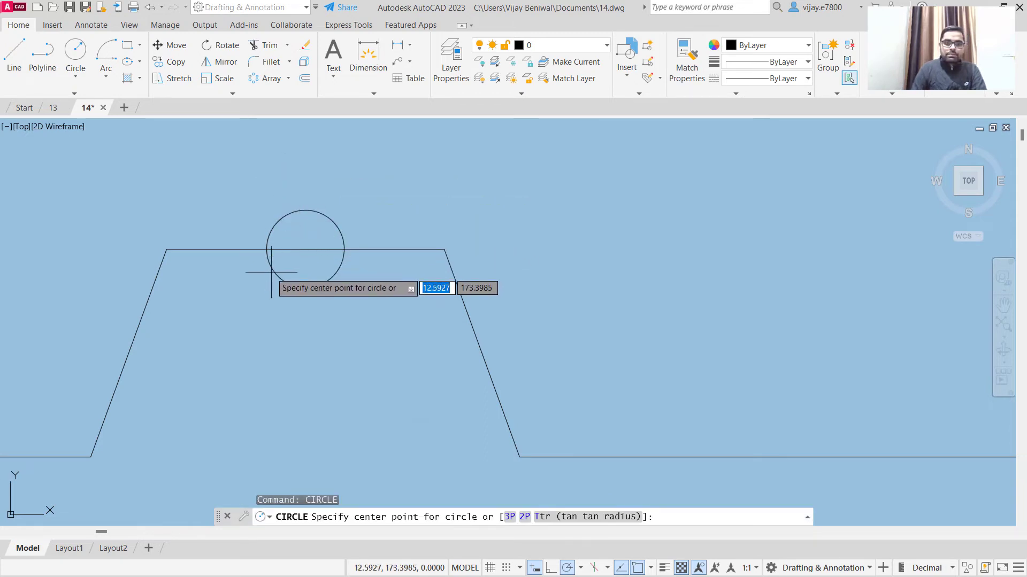
{"action": "left_click", "coordinate": [305, 249]}
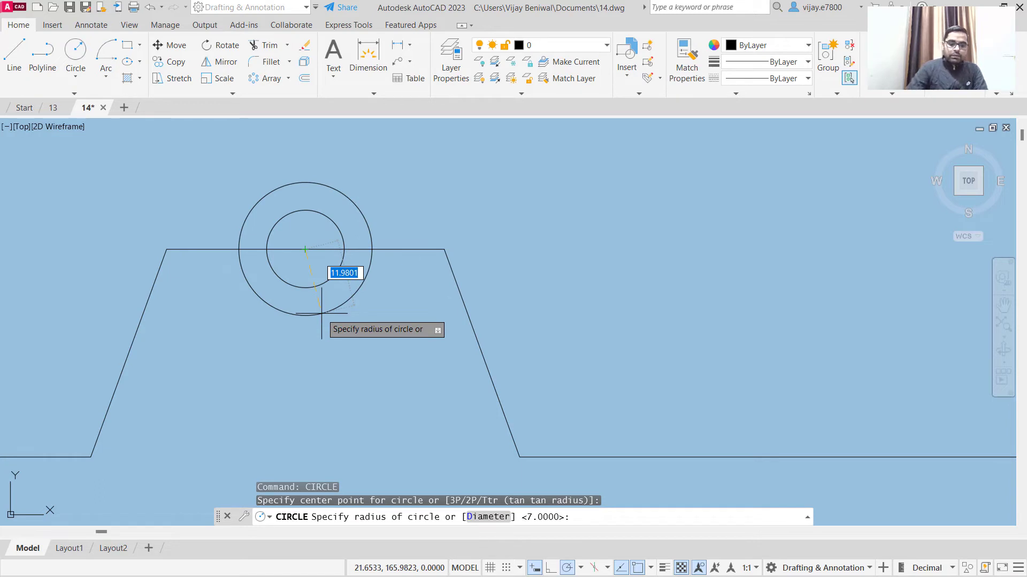
{"action": "type", "text": "12"}
{"action": "key", "text": "Return"}
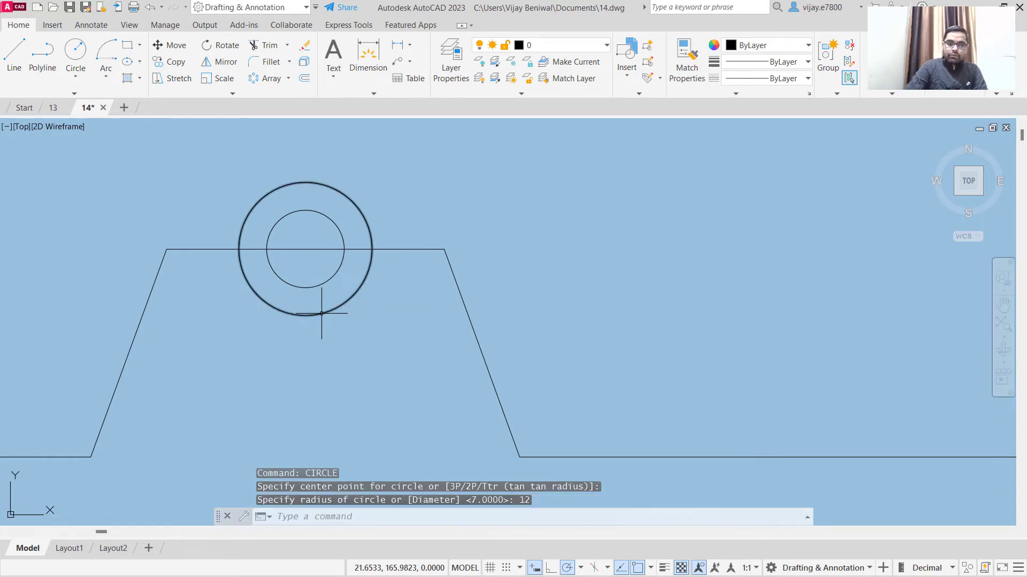
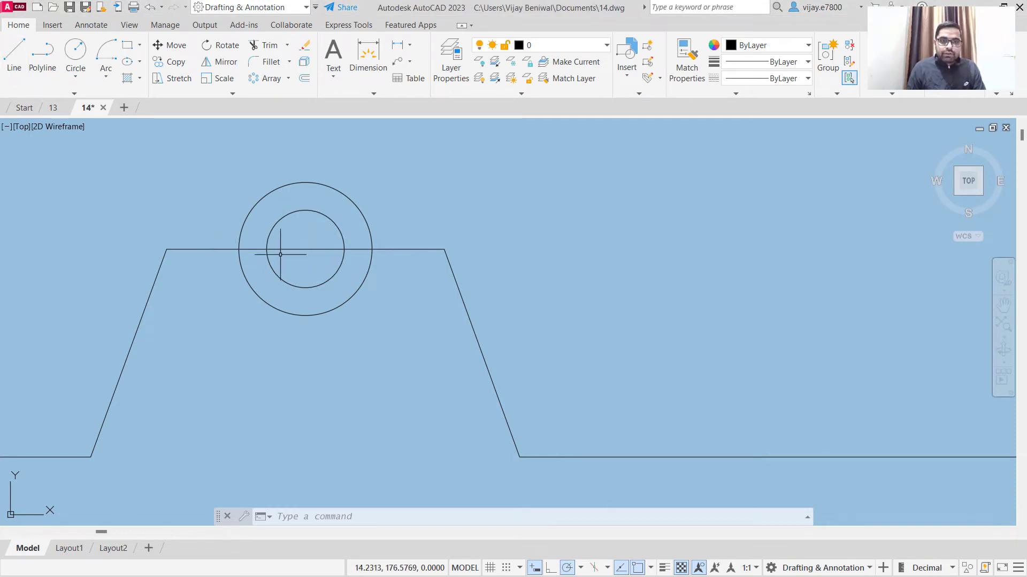
- Draw a vertical line from the circles' centre up to the top of the outer circle
{"action": "left_click", "coordinate": [15, 51]}
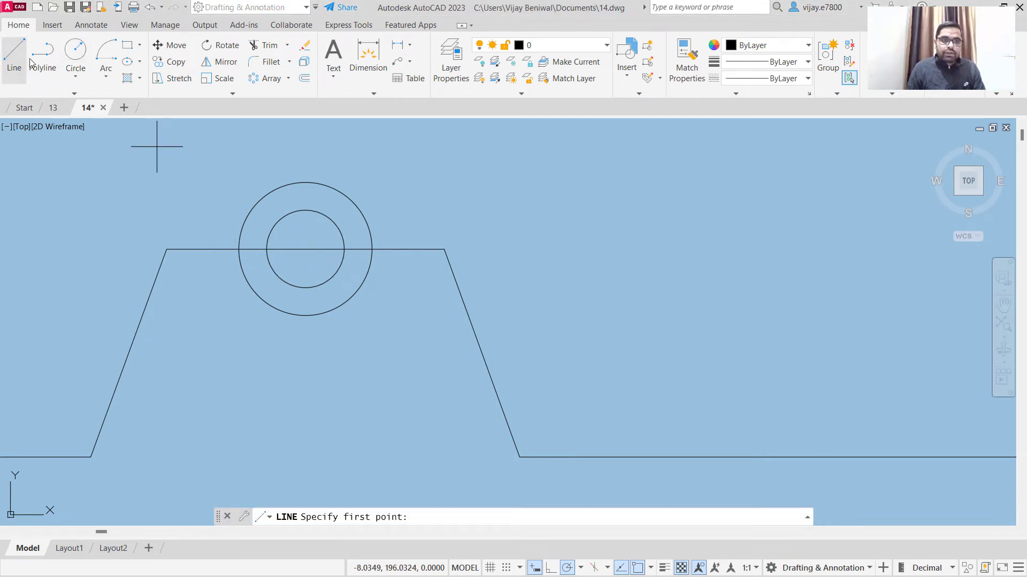
{"action": "left_click", "coordinate": [305, 249]}
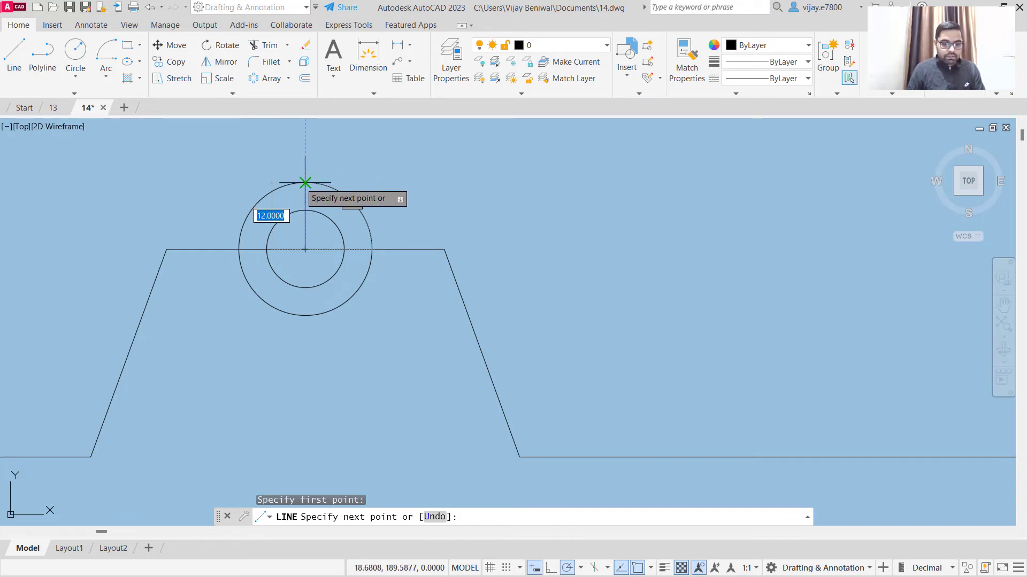
{"action": "left_click", "coordinate": [304, 182]}
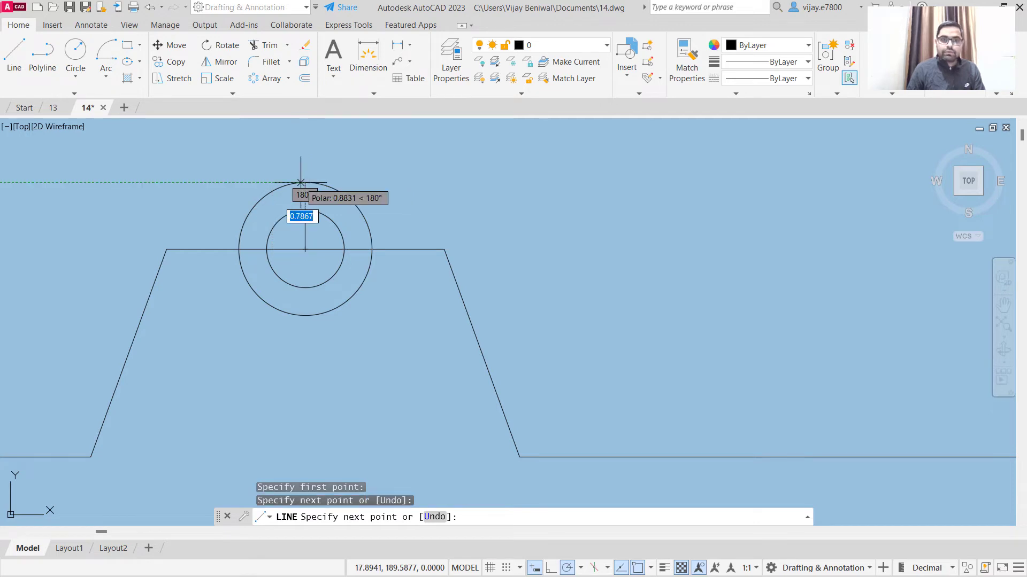
{"action": "right_click", "coordinate": [305, 167]}
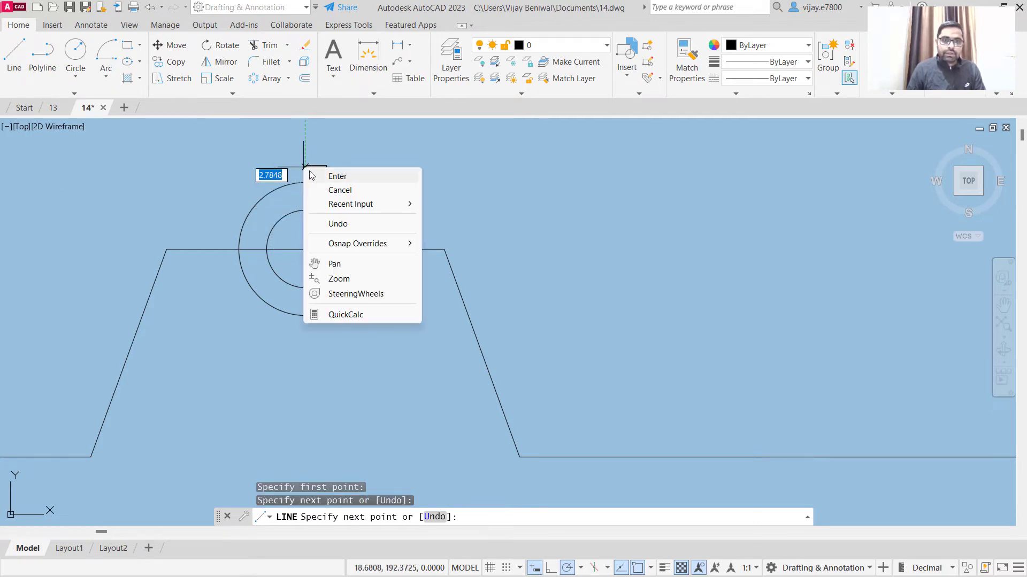
{"action": "left_click", "coordinate": [330, 175]}
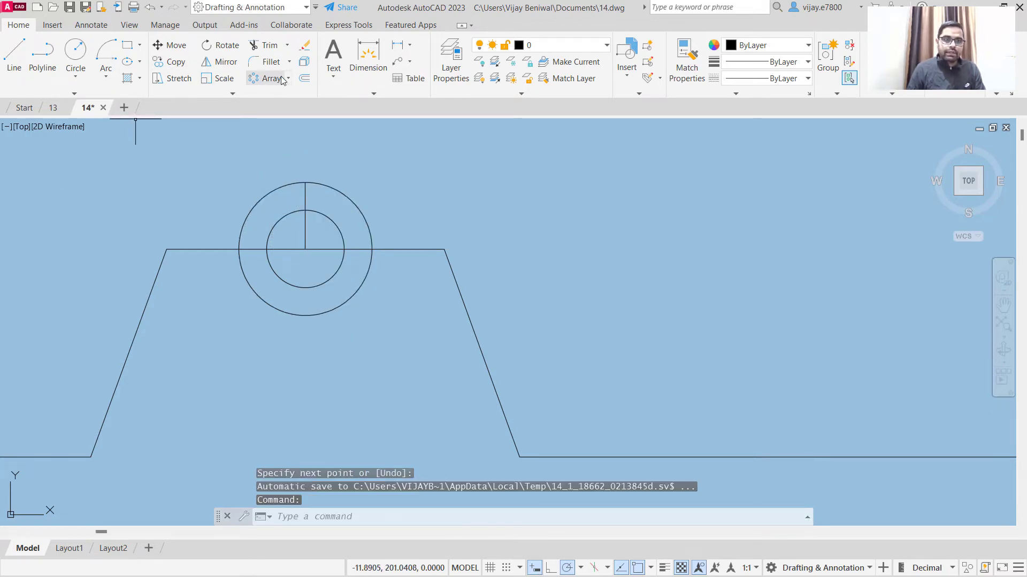
- Offset the vertical line inside the circles by 4 to both sides
{"action": "left_click", "coordinate": [304, 78]}
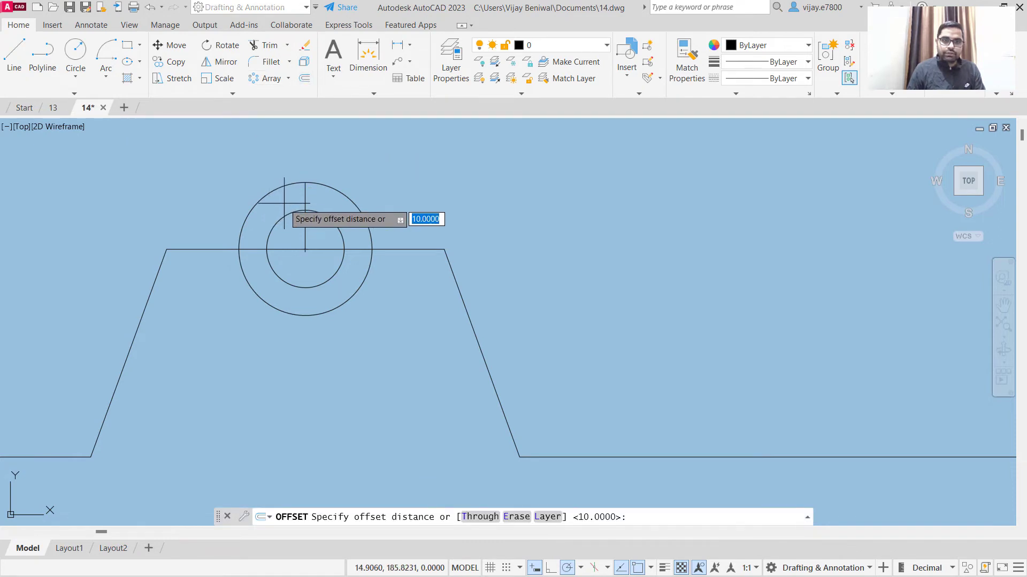
{"action": "type", "text": "4"}
{"action": "key", "text": "Return"}
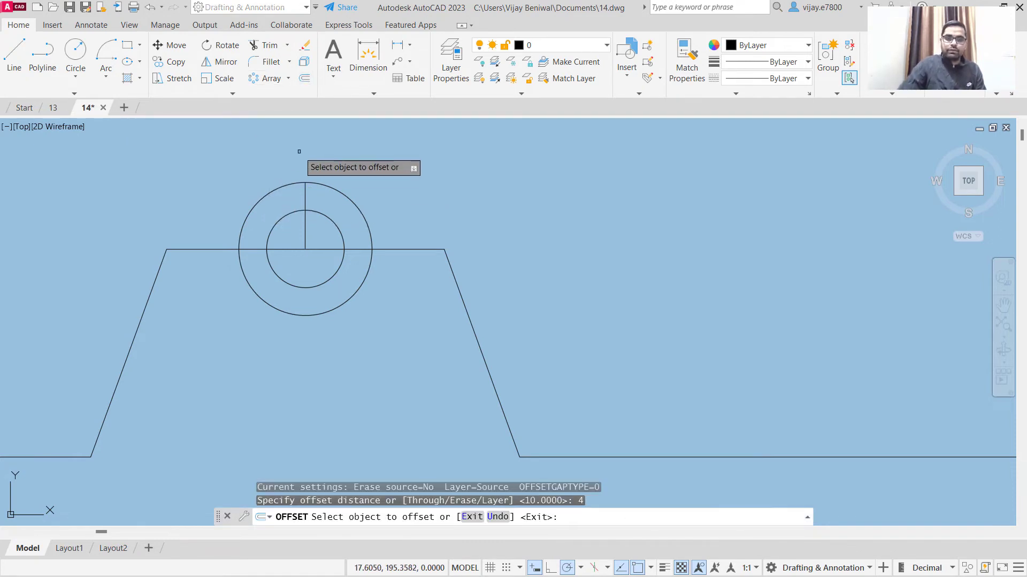
{"action": "left_click", "coordinate": [304, 202]}
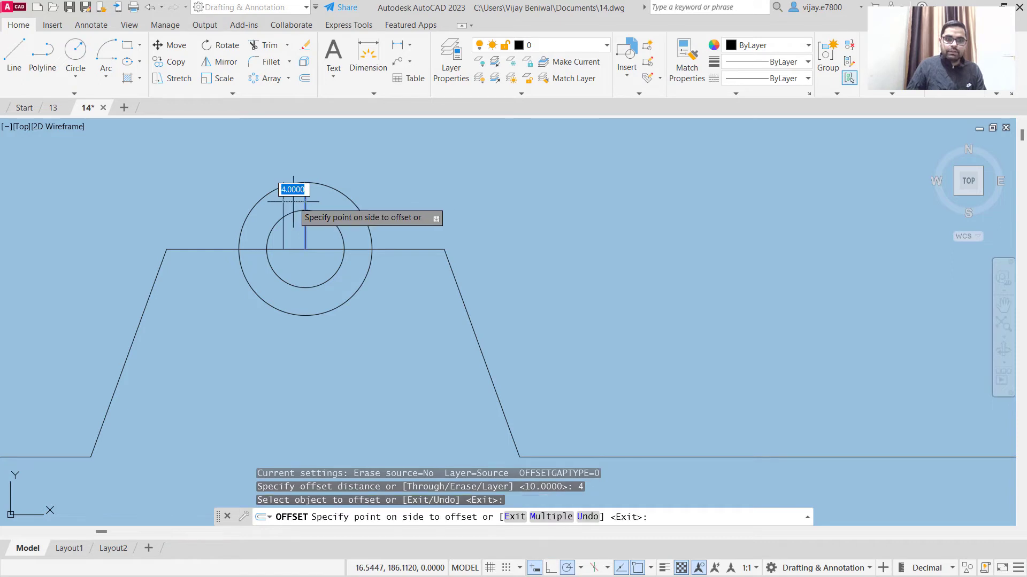
{"action": "left_click", "coordinate": [289, 202]}
{"action": "left_click", "coordinate": [306, 197]}
{"action": "left_click", "coordinate": [324, 198]}
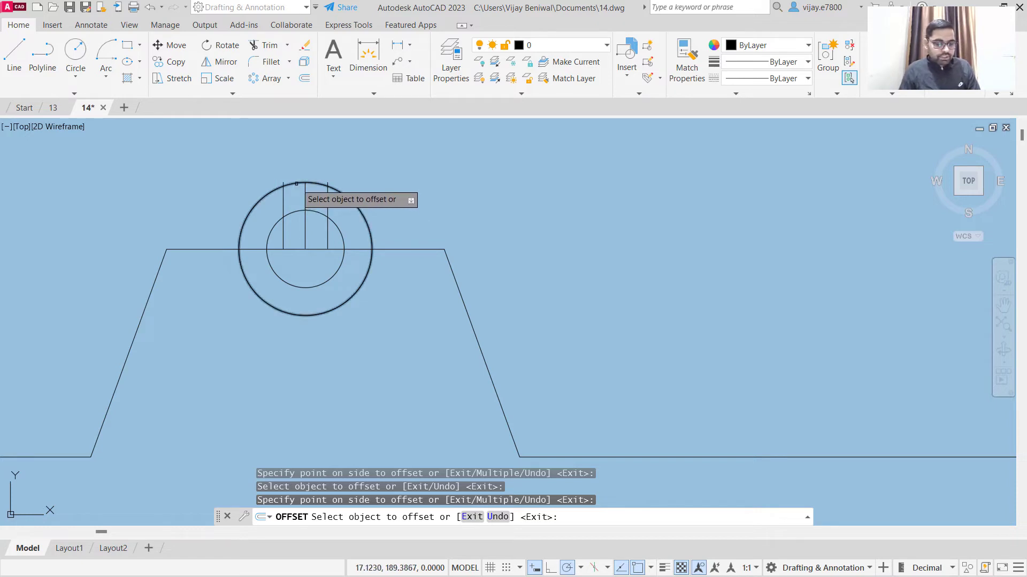
- Start the ladder outline with a vertical line 20 long, going up from the hump's upper-left corner
{"action": "left_click", "coordinate": [14, 53]}
{"action": "left_click", "coordinate": [166, 250]}
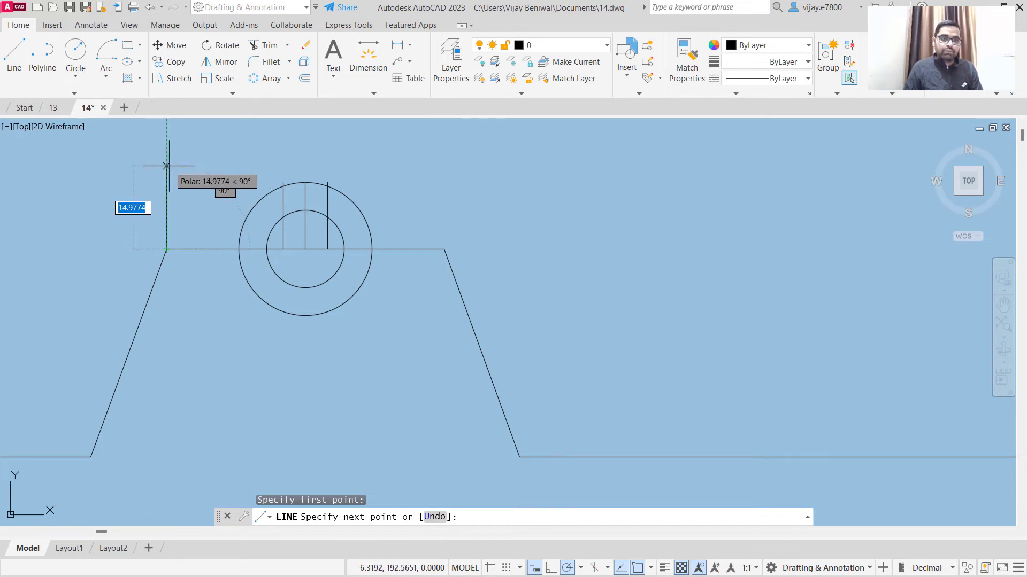
{"action": "type", "text": "20"}
{"action": "key", "text": "Return"}
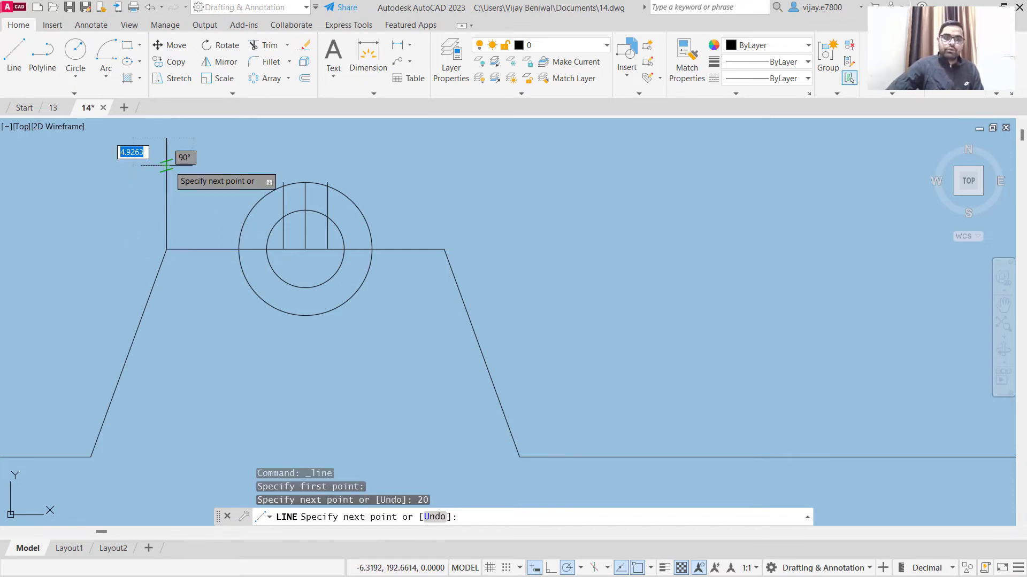
- Continue the outline from the top of the short vertical line with a segment 335 long at 10°
{"action": "middle_click_drag", "start_coordinate": [336, 174], "coordinate": [321, 369]}
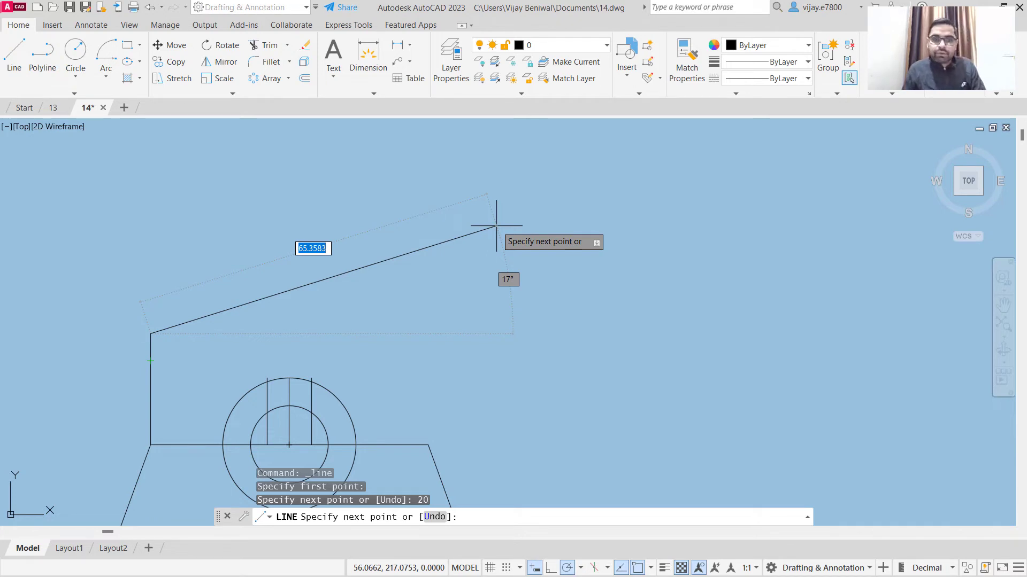
{"action": "type", "text": "@"}
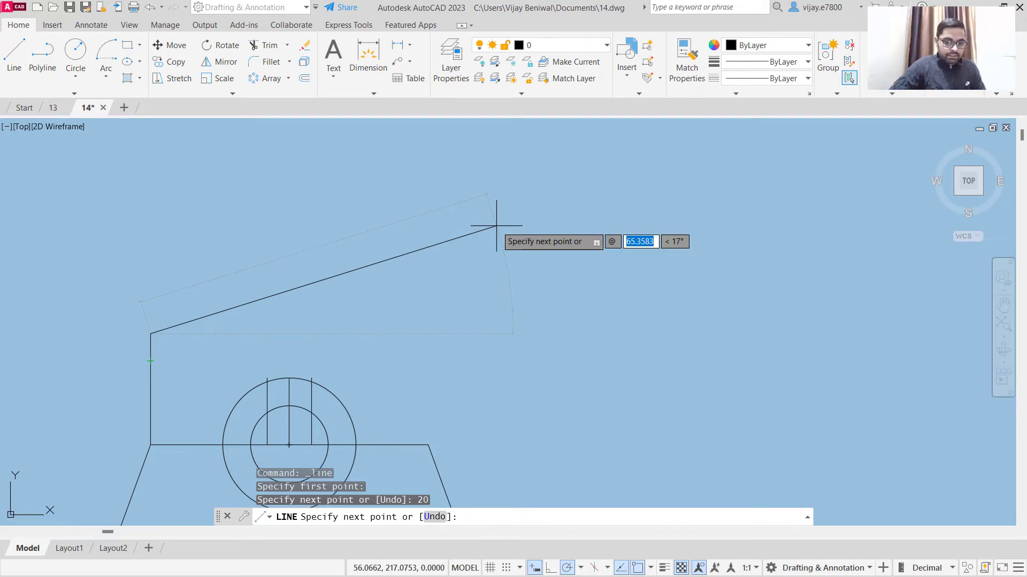
{"action": "type", "text": "335"}
{"action": "key", "text": "Tab"}
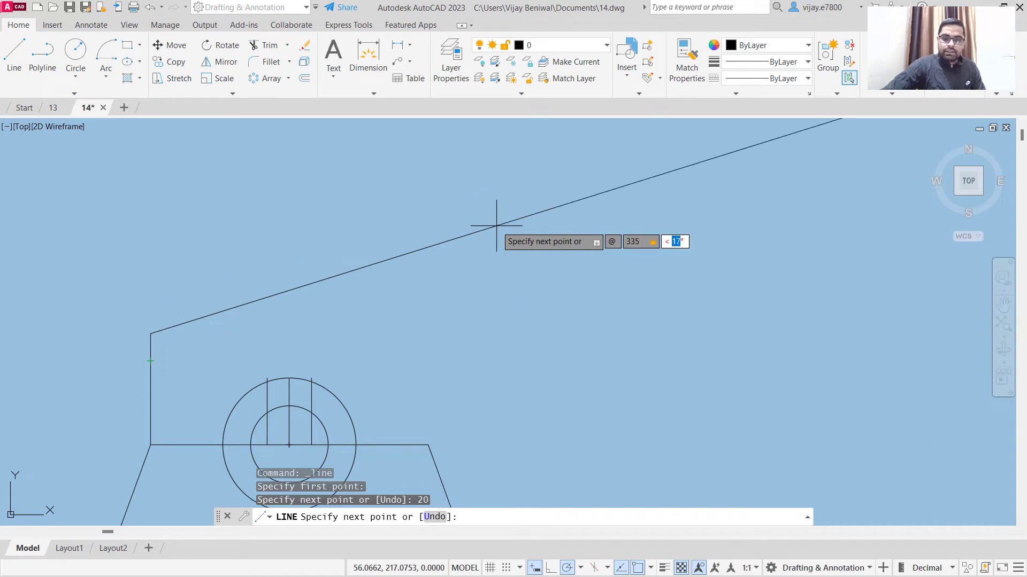
{"action": "type", "text": "10"}
{"action": "key", "text": "Return"}
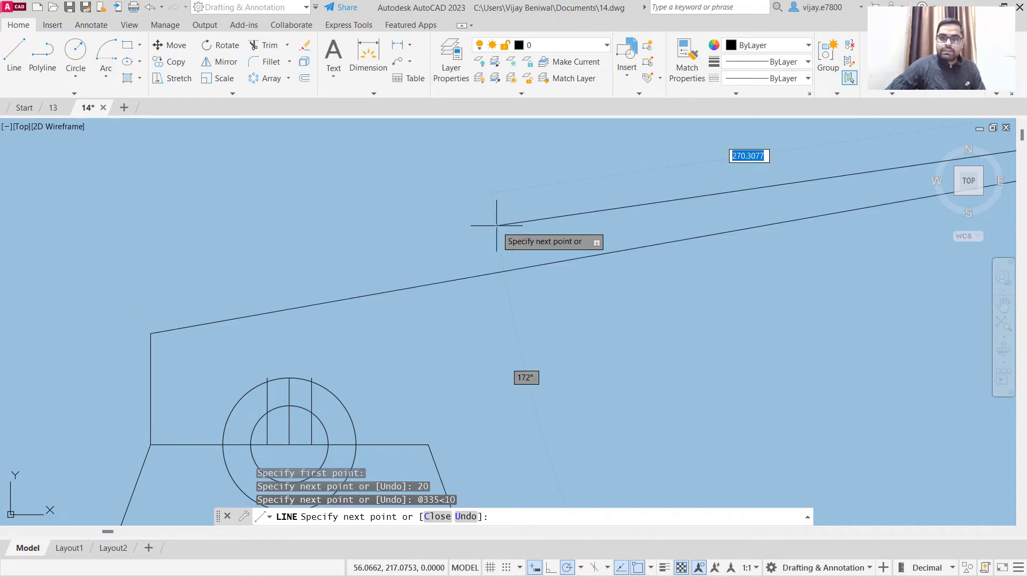
- Add the outline's far end edge as a segment 40 long at 100°, perpendicular to the long sloping line
{"action": "scroll", "coordinate": [630, 239], "scroll_direction": "down", "scroll_amount": 5}
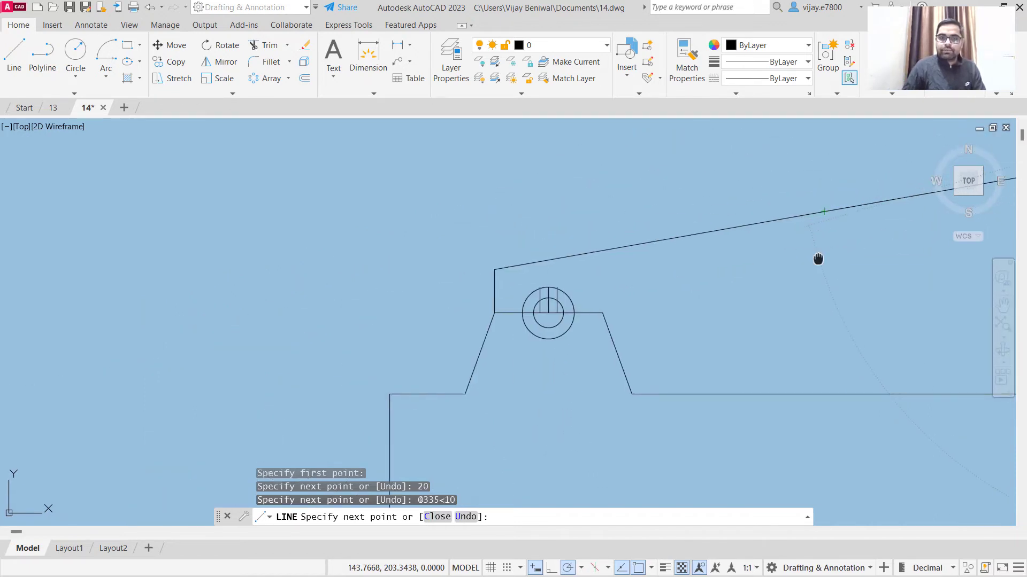
{"action": "middle_click_drag", "start_coordinate": [818, 259], "coordinate": [361, 315]}
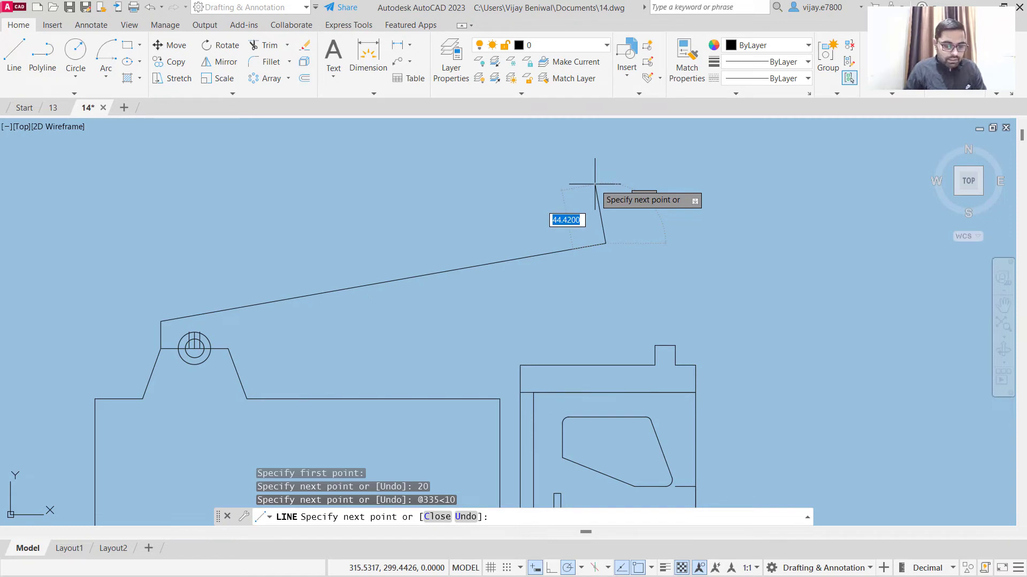
{"action": "type", "text": "@40<100"}
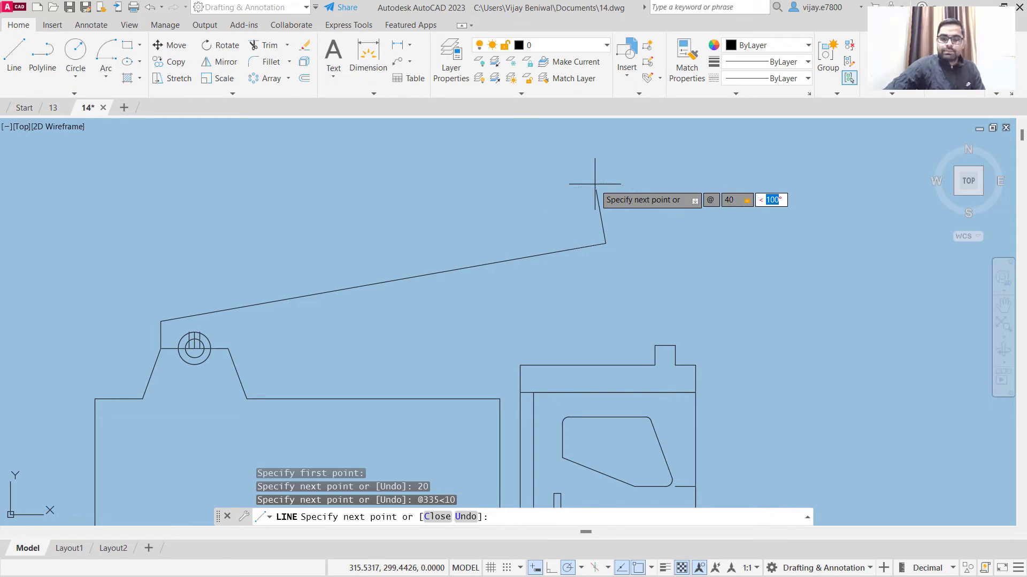
{"action": "key", "text": "Return"}
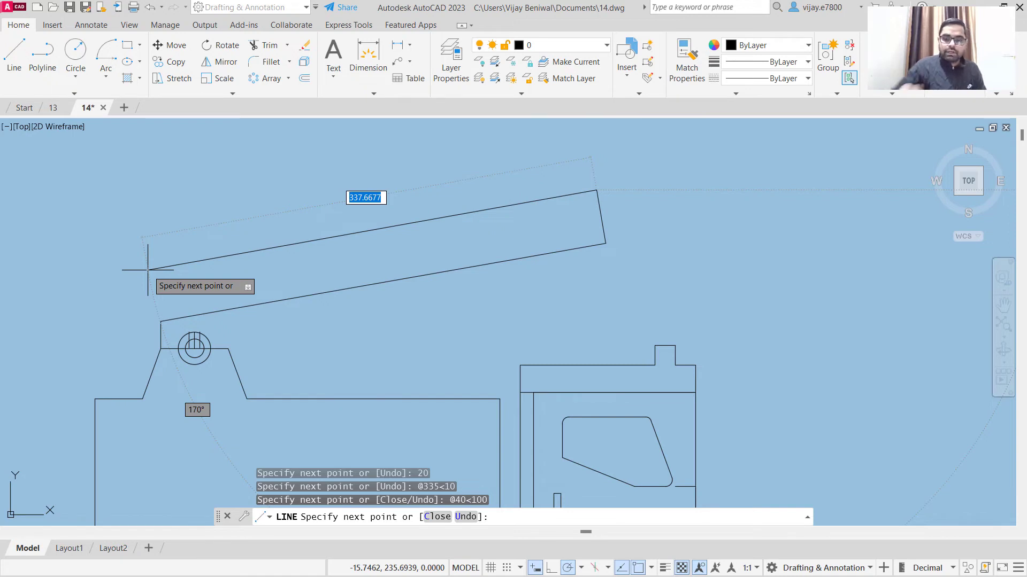
- Add the outline's upper long edge 335 long at 190° and close the outline at the top of the short vertical line
{"action": "type", "text": "@335<190"}
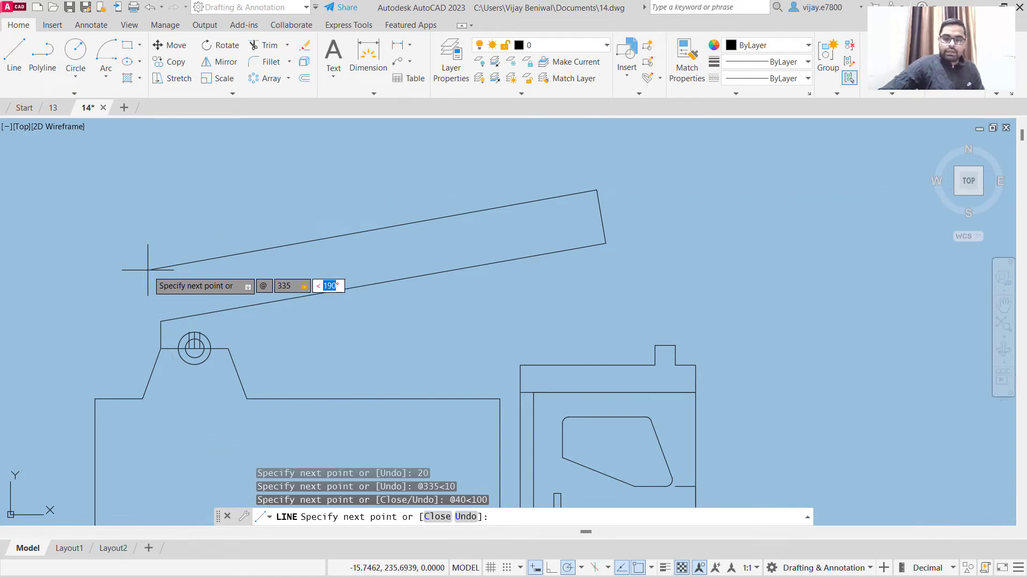
{"action": "key", "text": "Return"}
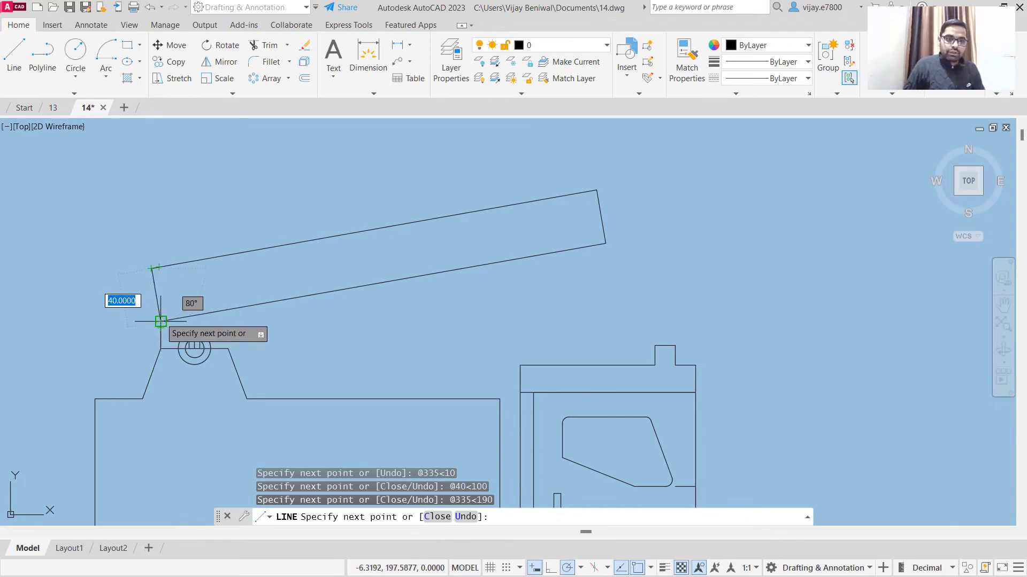
{"action": "right_click", "coordinate": [104, 280]}
{"action": "left_click", "coordinate": [139, 289]}
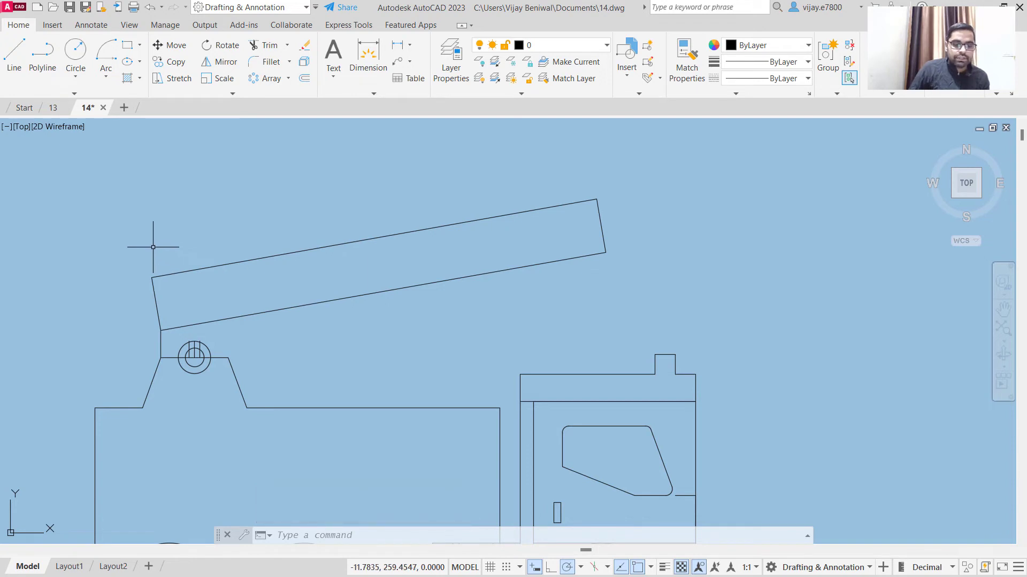
- Offset both long sloping edges of the ladder outline inward by 5
{"action": "left_click", "coordinate": [304, 79]}
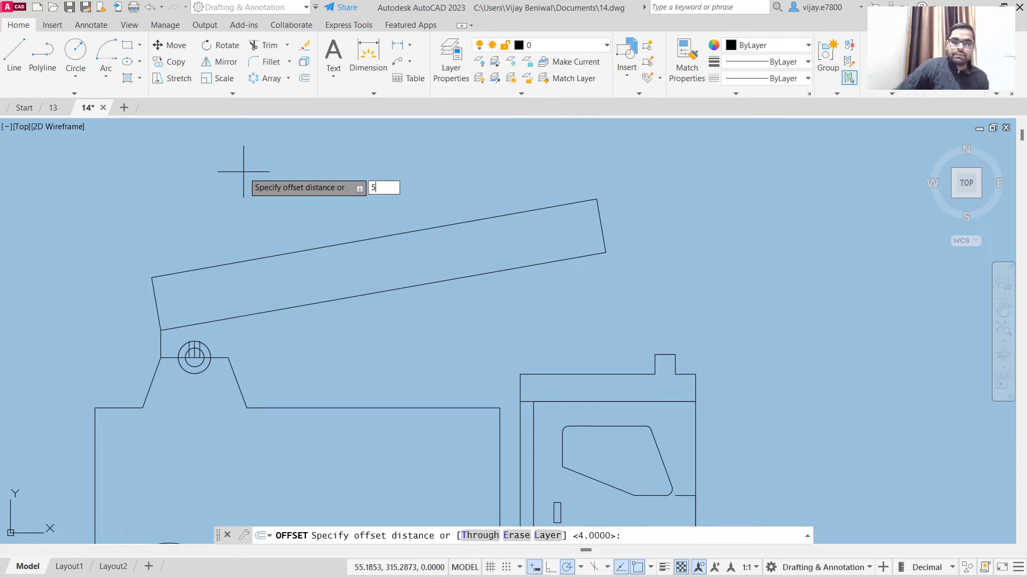
{"action": "key", "text": "Return"}
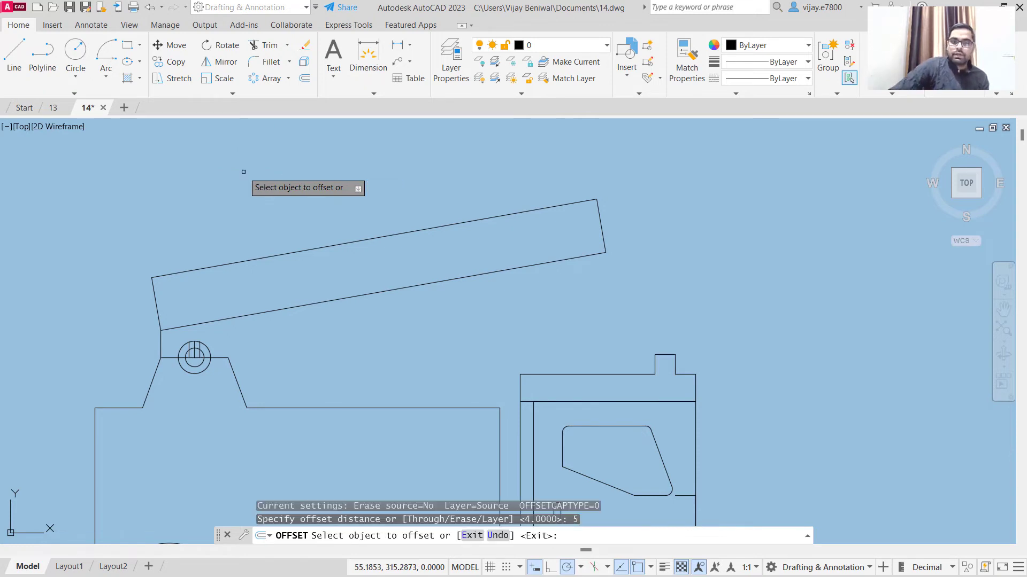
{"action": "left_click", "coordinate": [297, 252]}
{"action": "left_click", "coordinate": [298, 292]}
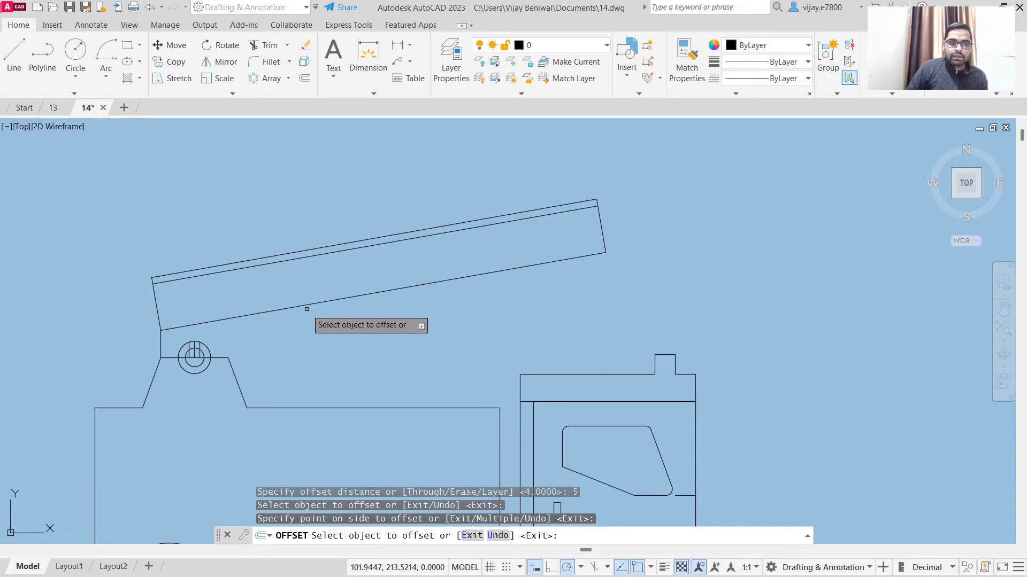
{"action": "left_click", "coordinate": [306, 306]}
{"action": "left_click", "coordinate": [305, 279]}
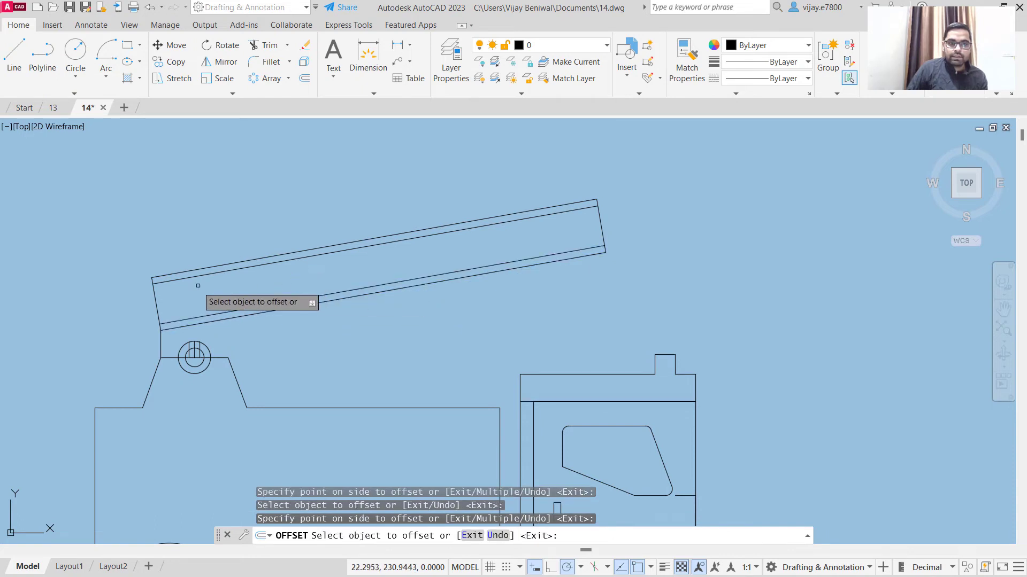
- Offset the two short end edges of the ladder outline inward by 5
{"action": "left_click", "coordinate": [159, 300]}
{"action": "left_click", "coordinate": [168, 302]}
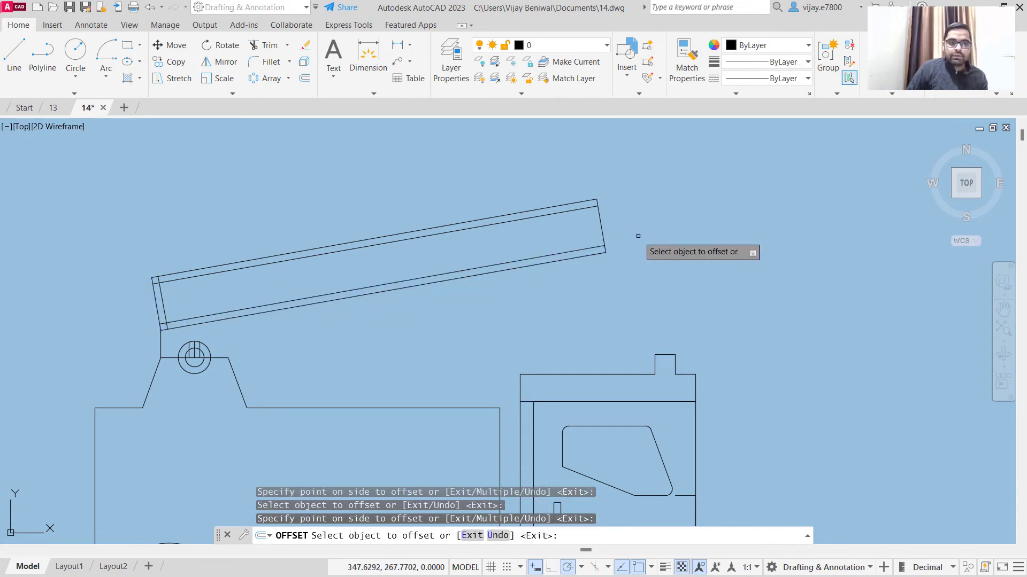
{"action": "left_click", "coordinate": [599, 215]}
{"action": "left_click", "coordinate": [590, 221]}
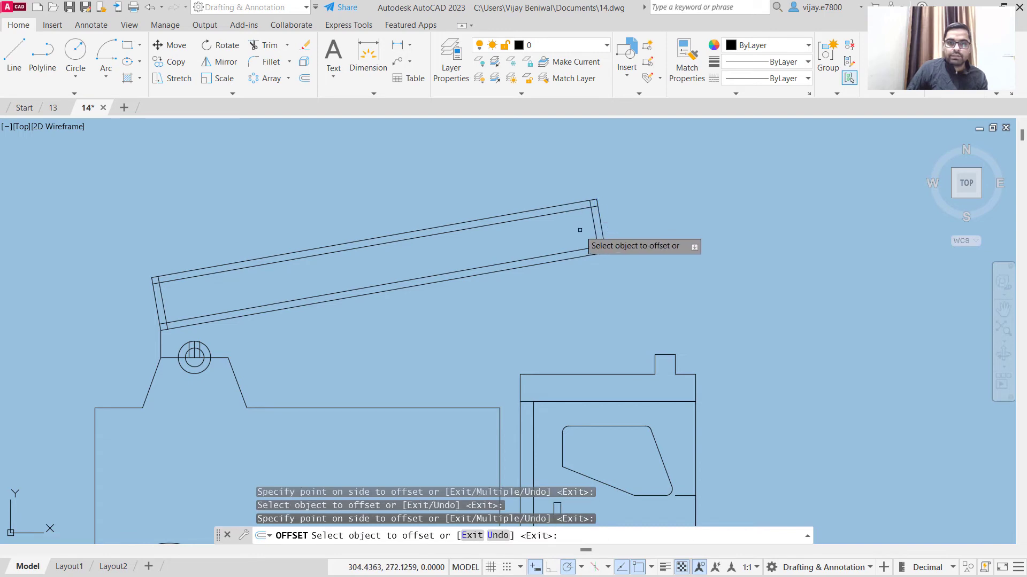
{"action": "right_click", "coordinate": [641, 179]}
{"action": "left_click", "coordinate": [663, 188]}
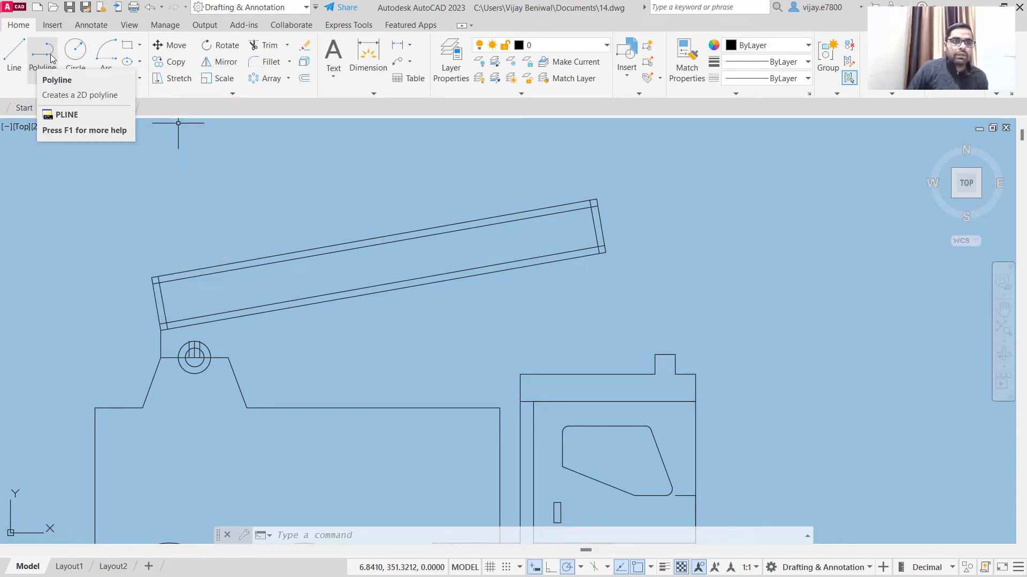
- Cap the ladder's far end with a Start, Center, End arc from its lower to upper corner, centred on the end edge's midpoint
{"action": "left_click", "coordinate": [75, 51]}
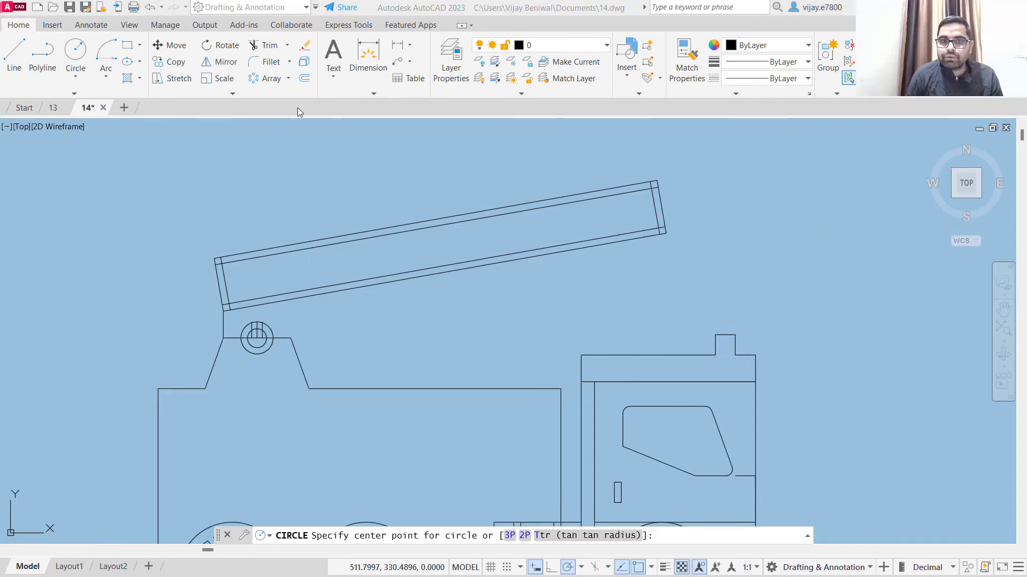
{"action": "left_click", "coordinate": [110, 78]}
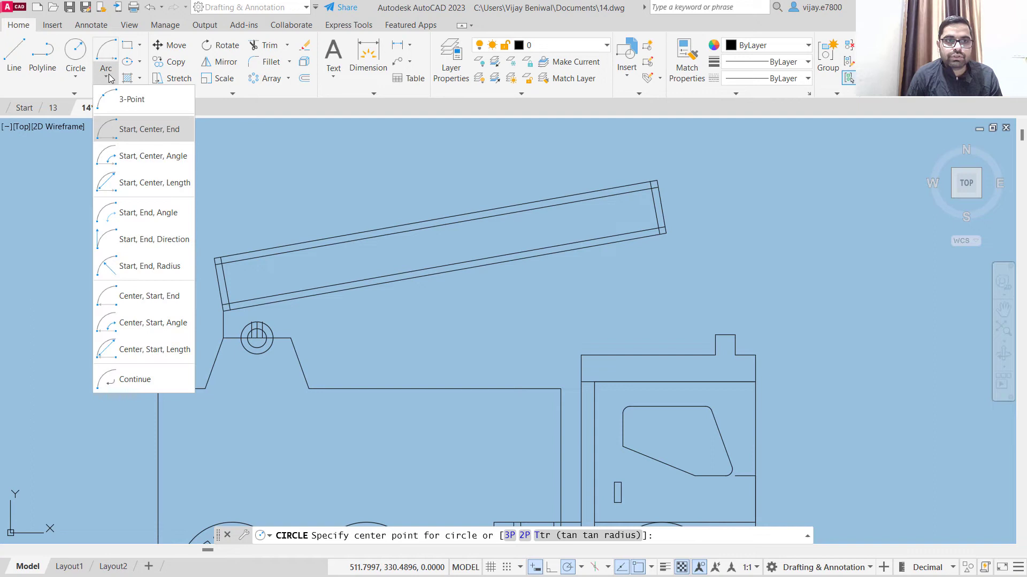
{"action": "left_click", "coordinate": [124, 141]}
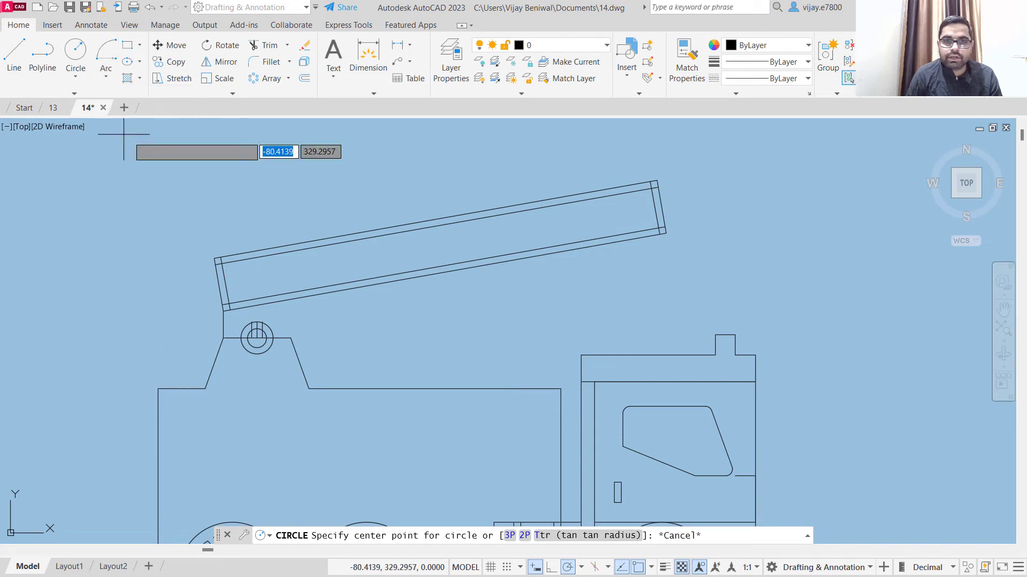
{"action": "left_click", "coordinate": [666, 234]}
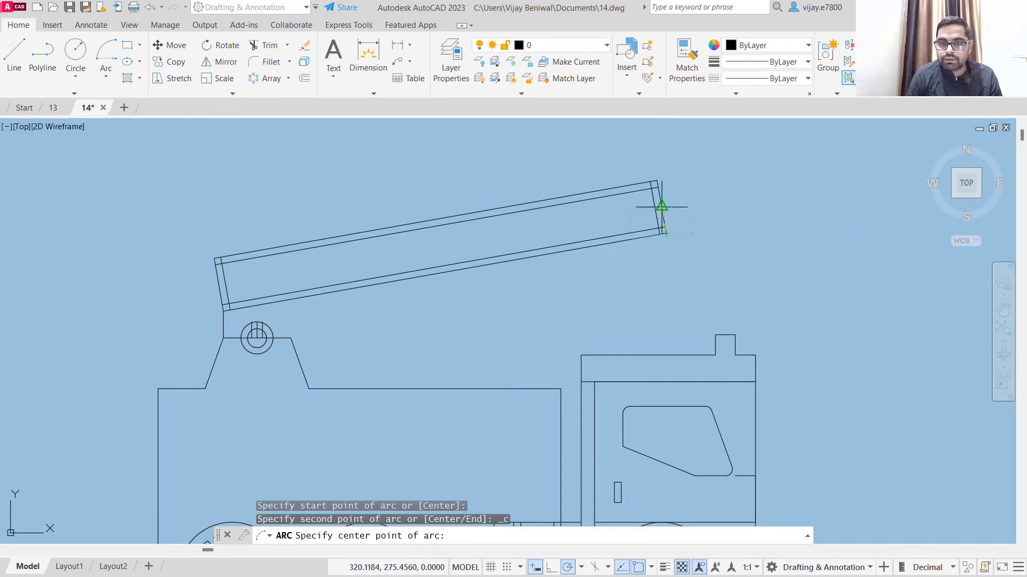
{"action": "left_click", "coordinate": [661, 207]}
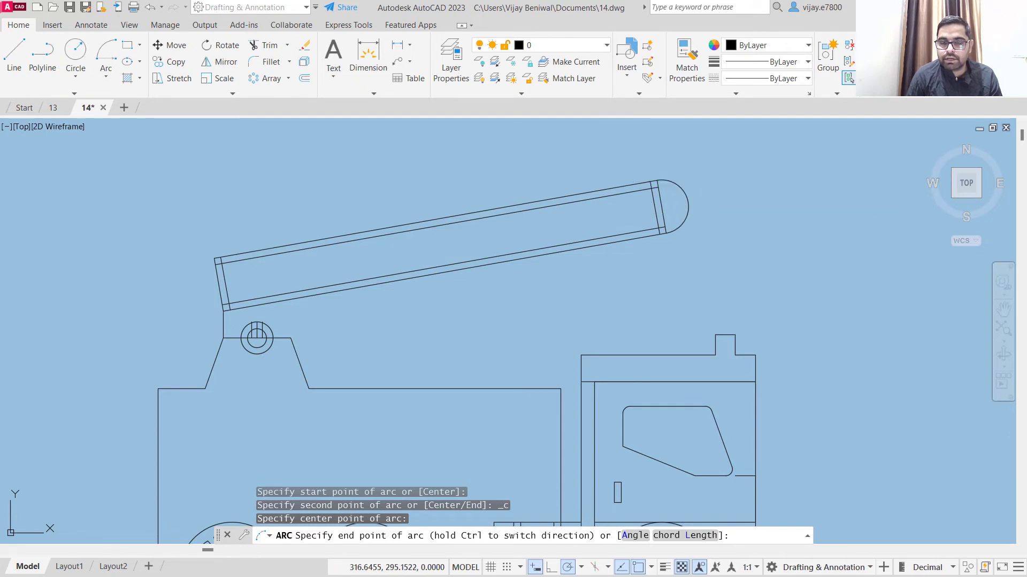
{"action": "left_click", "coordinate": [659, 181]}
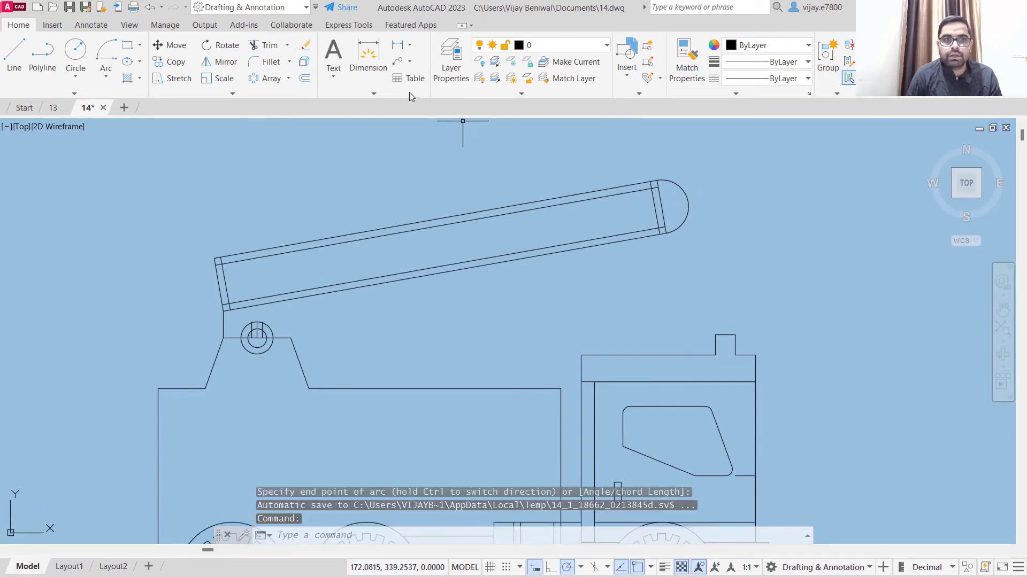
- Offset the rounded end cap arc inward by 5
{"action": "left_click", "coordinate": [308, 79]}
{"action": "scroll", "coordinate": [658, 219], "scroll_direction": "up", "scroll_amount": 4}
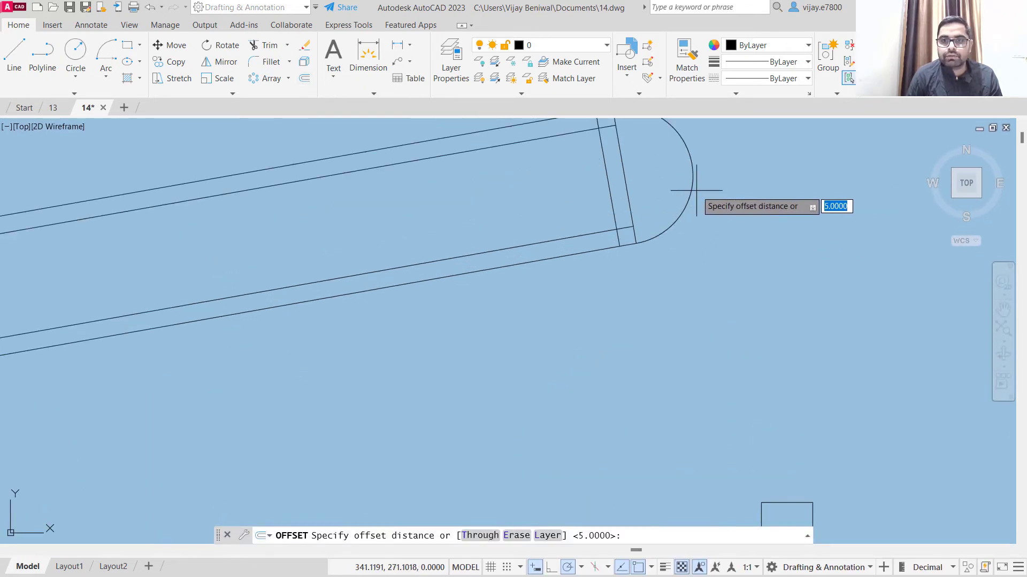
{"action": "key", "text": "Return"}
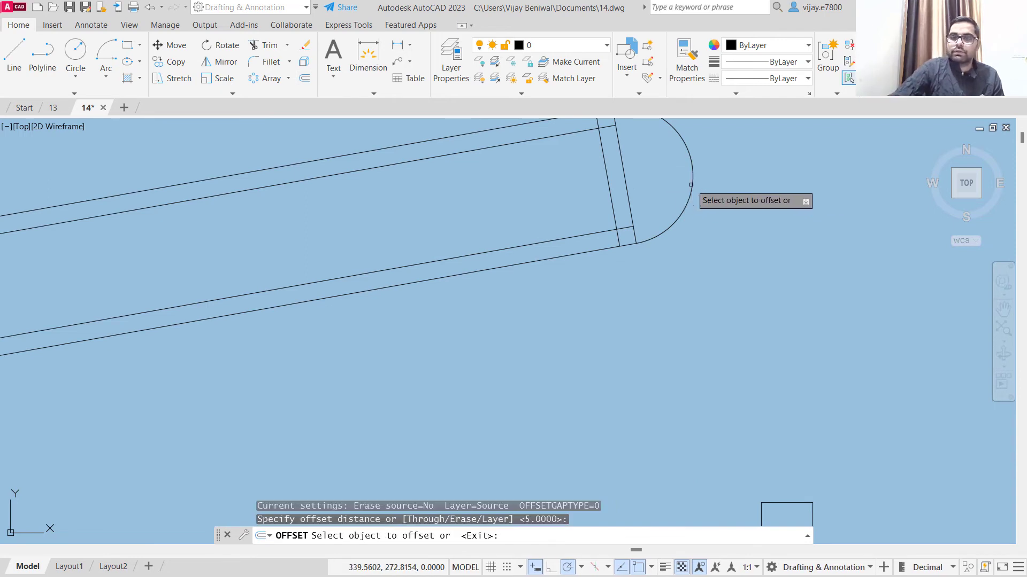
{"action": "left_click", "coordinate": [692, 176]}
{"action": "left_click", "coordinate": [619, 173]}
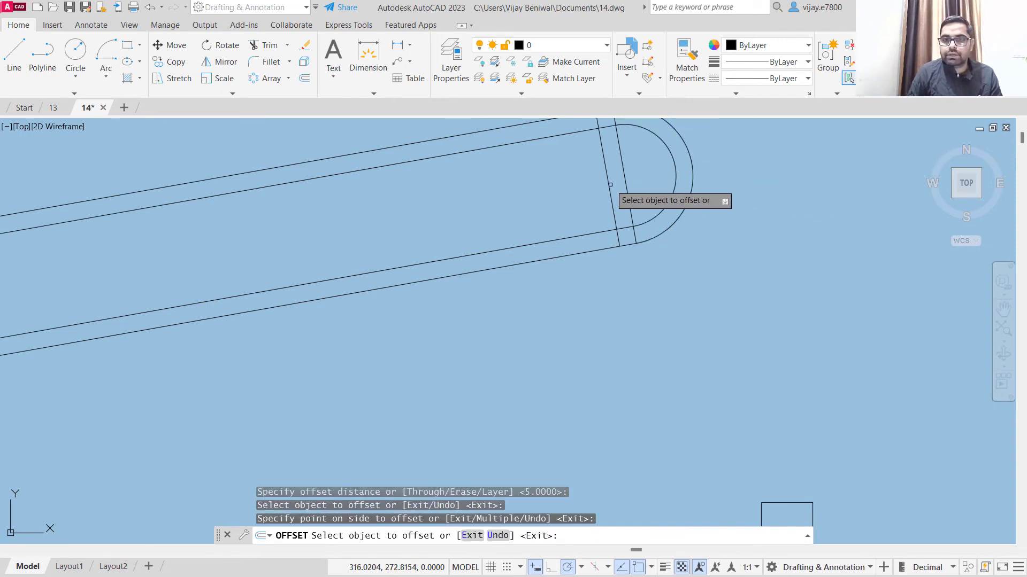
- Trim the two far-end cross lines where they run between the ladder's inner rail lines
{"action": "left_click", "coordinate": [268, 45]}
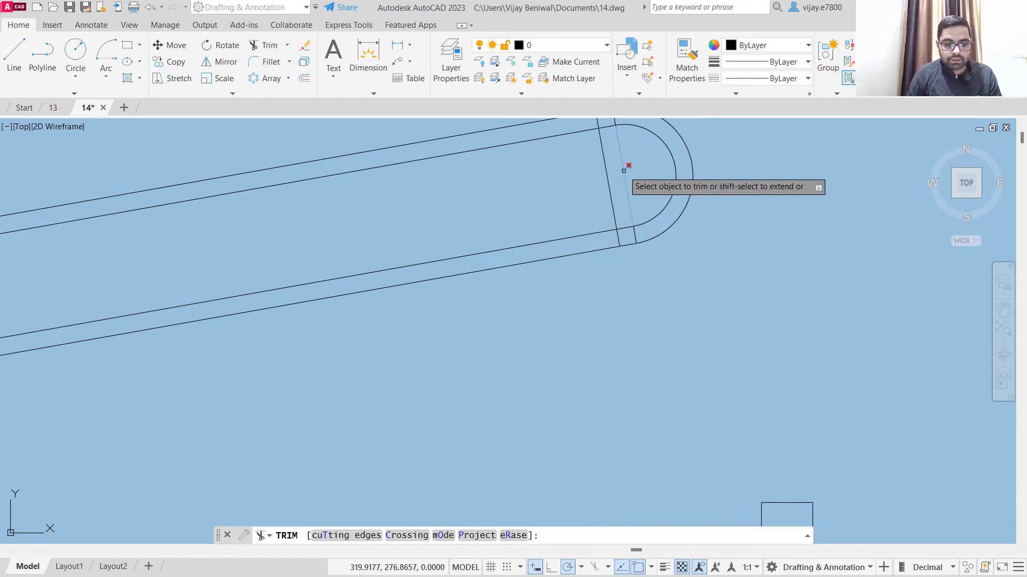
{"action": "left_click_drag", "start_coordinate": [635, 172], "coordinate": [578, 182]}
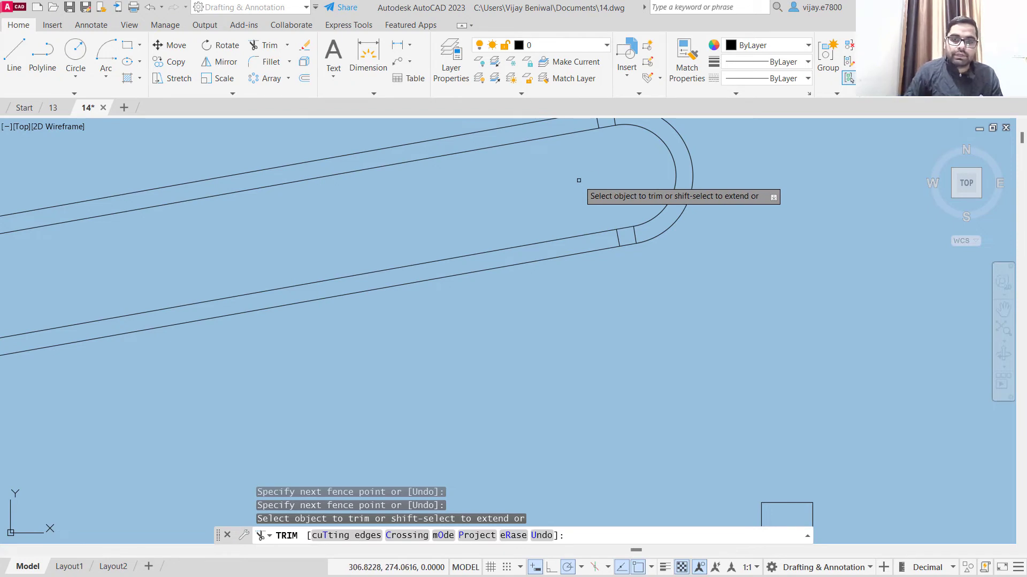
{"action": "right_click", "coordinate": [580, 180]}
{"action": "left_click", "coordinate": [607, 183]}
- Create three rung lines spaced 30 apart by offsetting the inner near-end line successively toward the rounded end
{"action": "scroll", "coordinate": [360, 197], "scroll_direction": "down", "scroll_amount": 3}
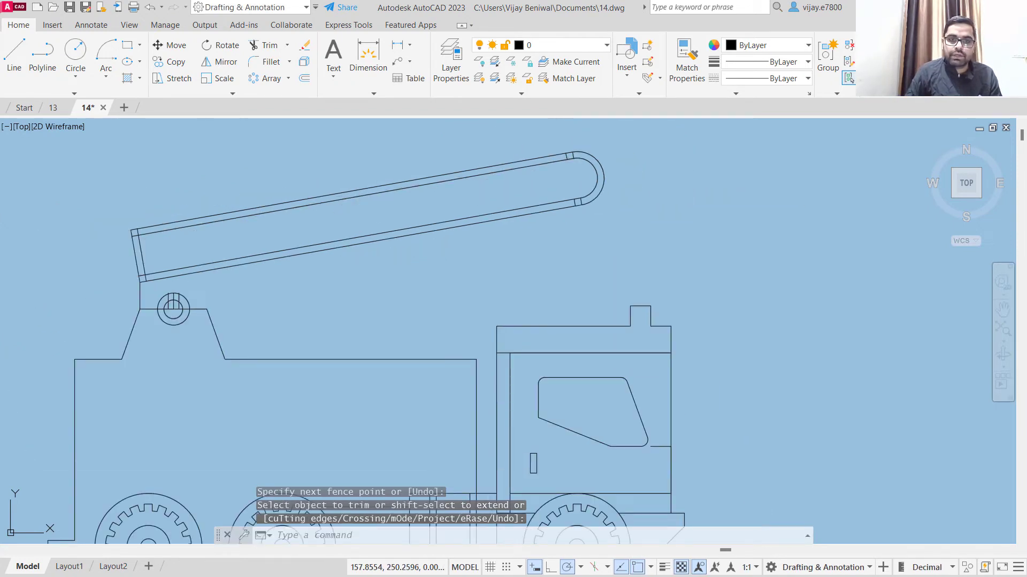
{"action": "scroll", "coordinate": [359, 214], "scroll_direction": "up", "scroll_amount": 1}
{"action": "middle_click_drag", "start_coordinate": [359, 213], "coordinate": [624, 233]}
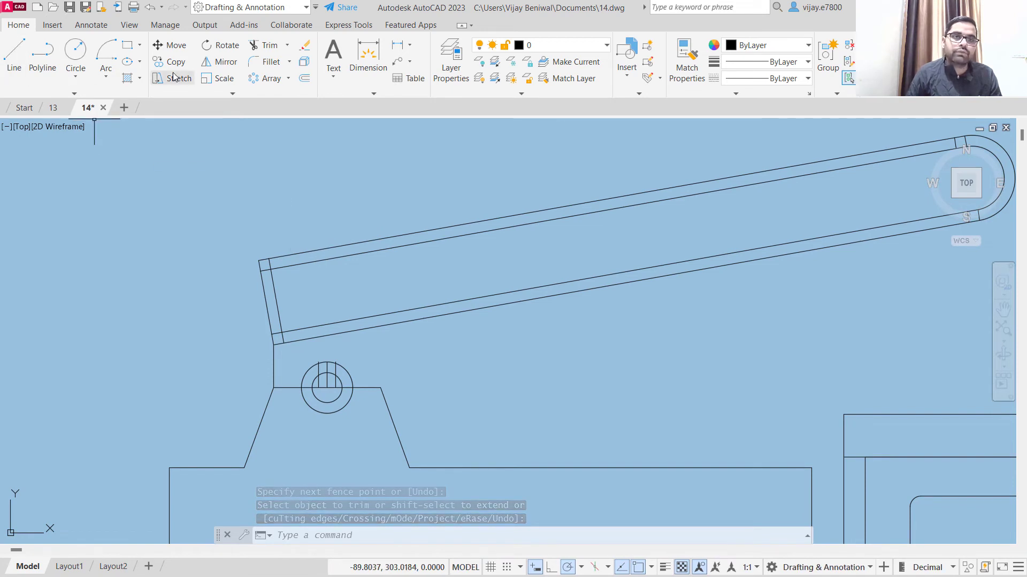
{"action": "left_click", "coordinate": [303, 79]}
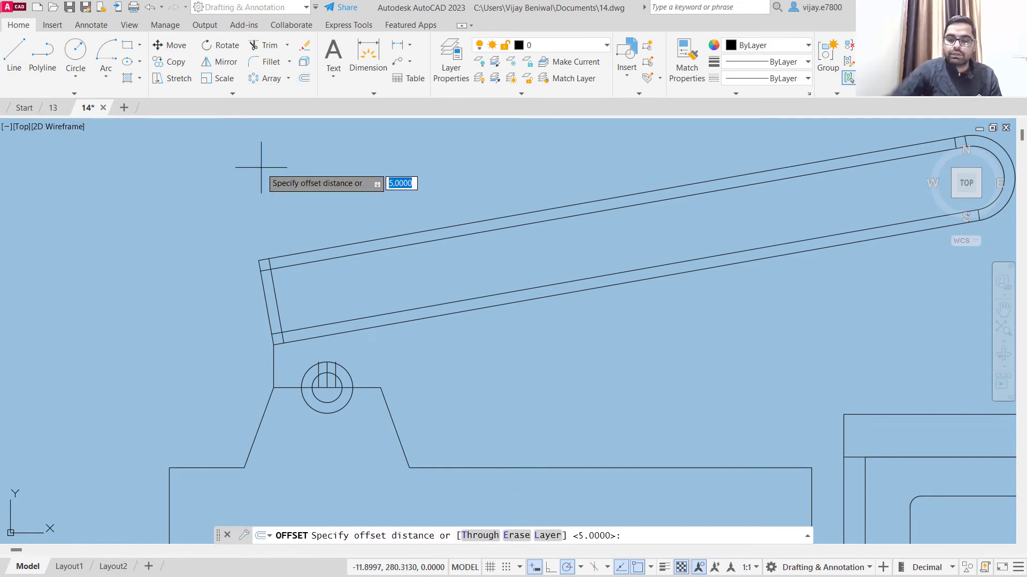
{"action": "key", "text": "Return"}
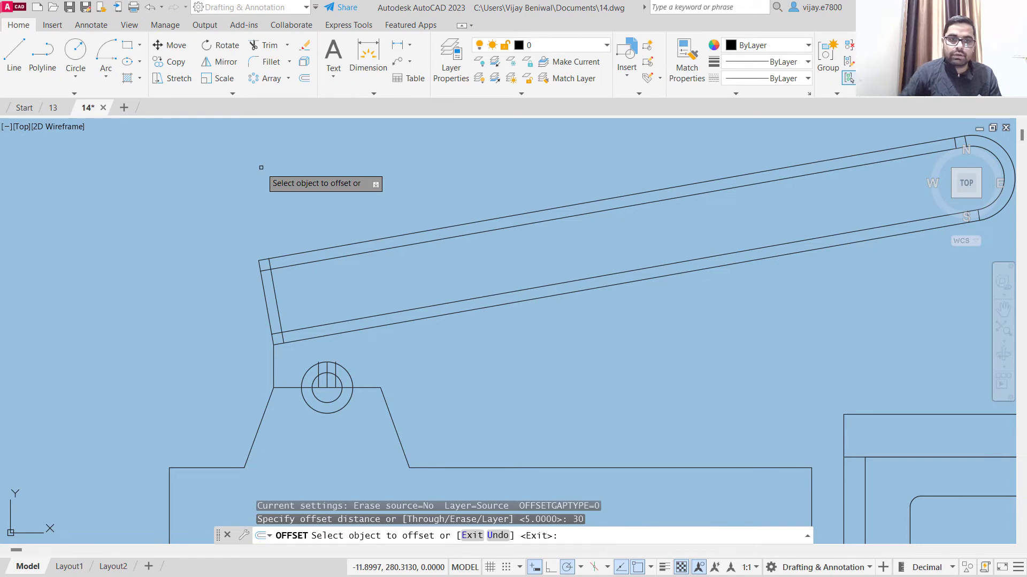
{"action": "left_click", "coordinate": [277, 294]}
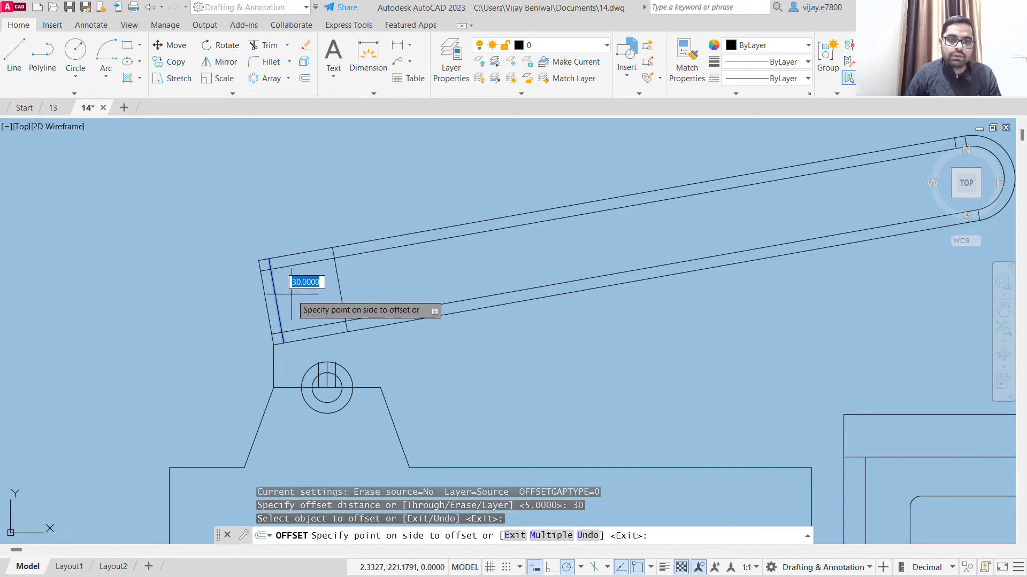
{"action": "left_click", "coordinate": [312, 291]}
{"action": "left_click", "coordinate": [340, 290]}
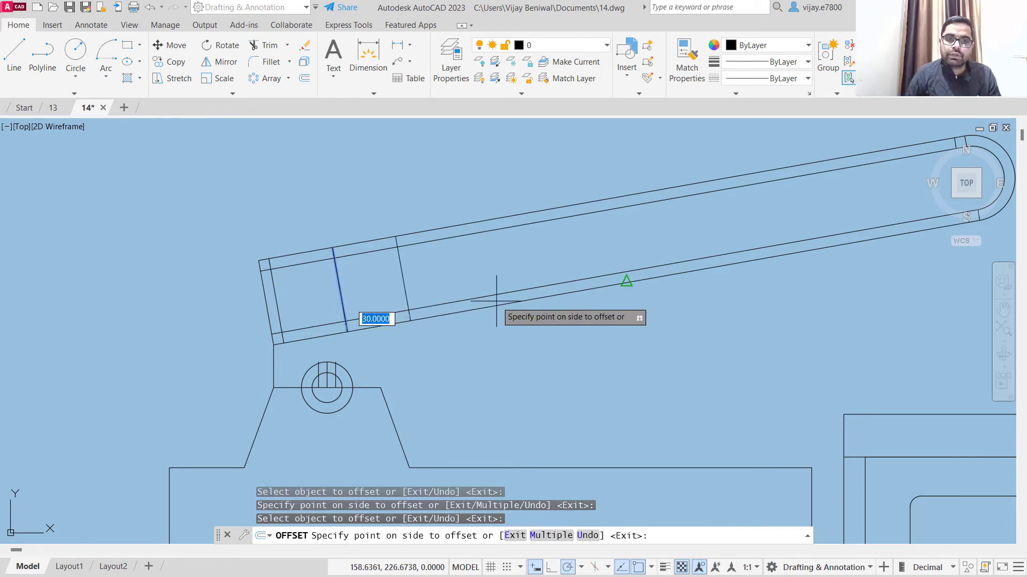
{"action": "left_click", "coordinate": [484, 270]}
{"action": "left_click", "coordinate": [404, 271]}
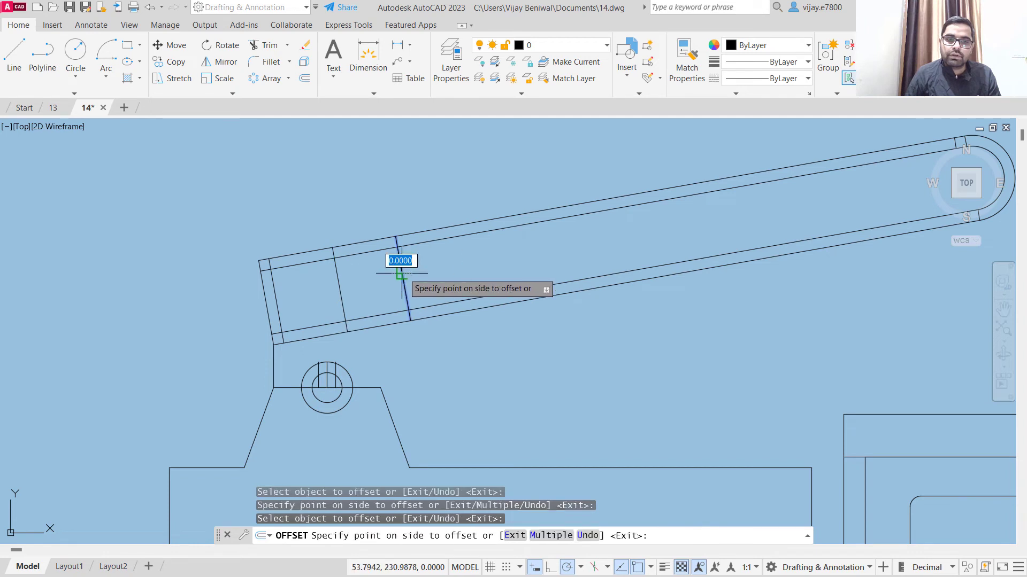
{"action": "left_click", "coordinate": [433, 272]}
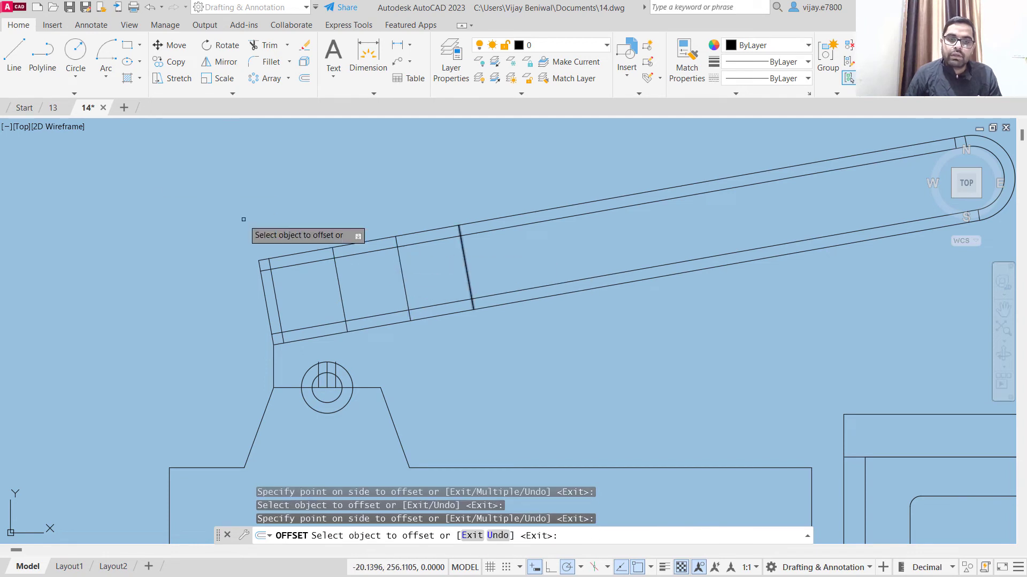
- Trim the ends of the three rung lines that extend past the inner rail lines
{"action": "left_click", "coordinate": [266, 44]}
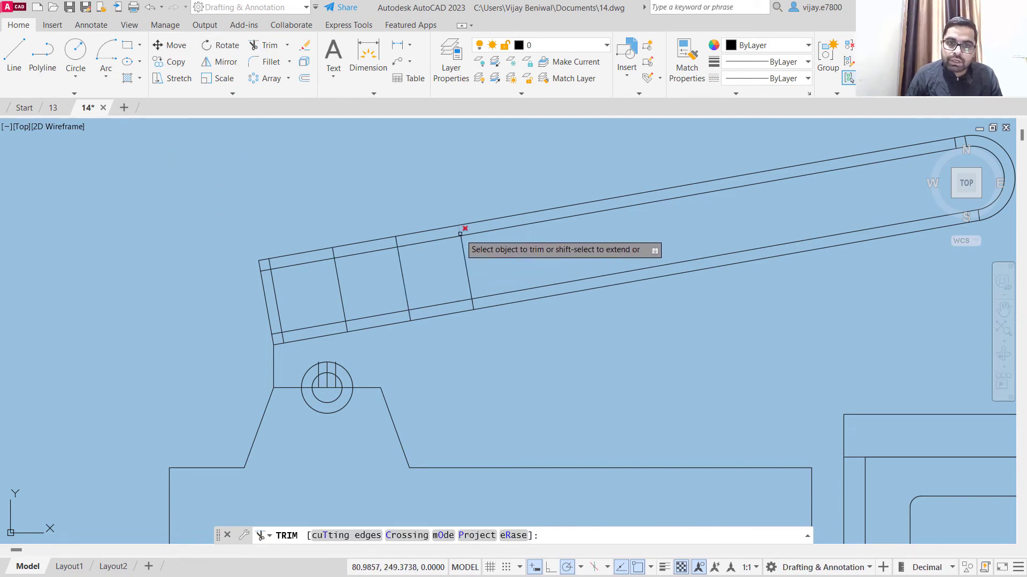
{"action": "left_click", "coordinate": [459, 231]}
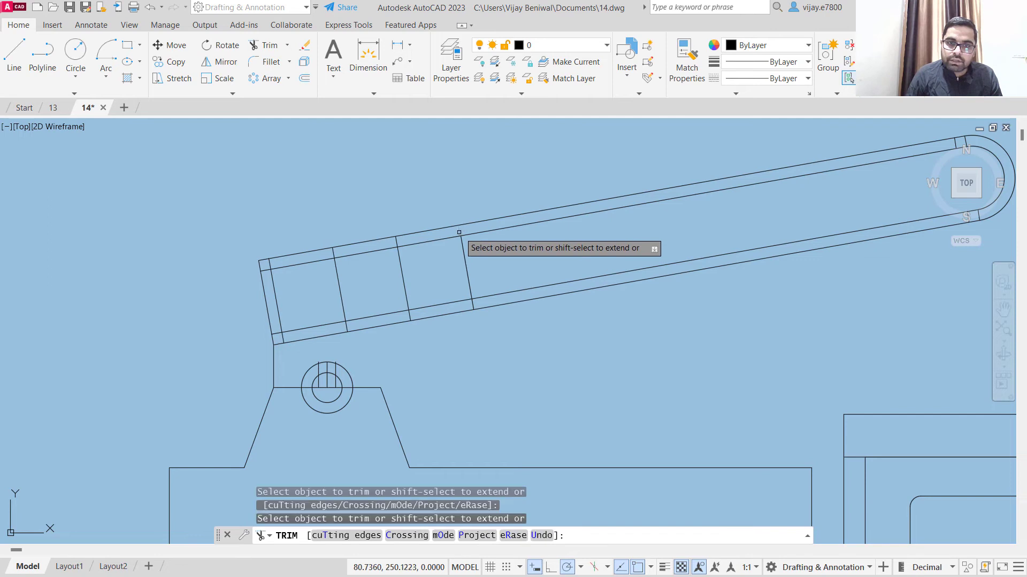
{"action": "left_click", "coordinate": [471, 305]}
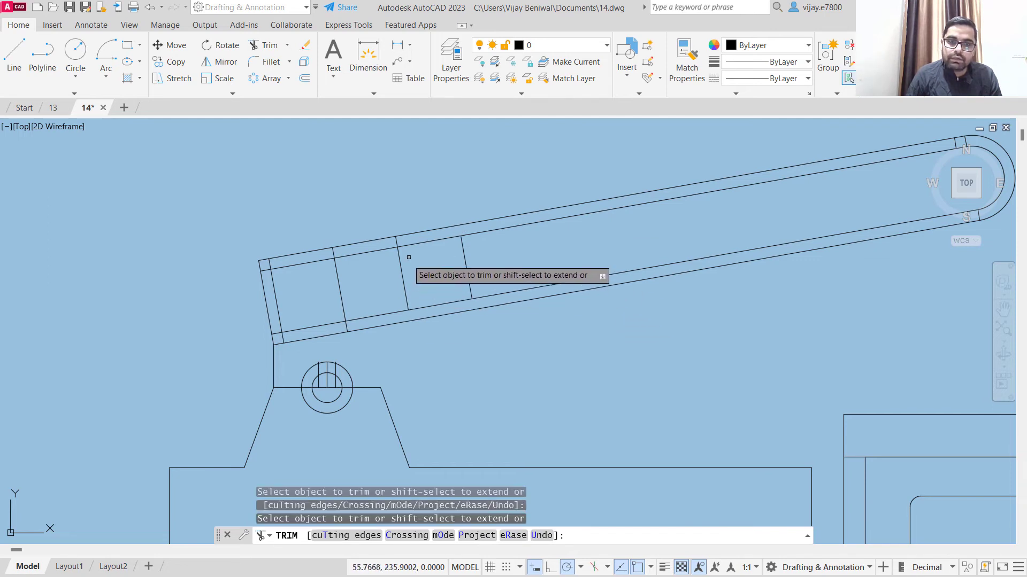
{"action": "left_click", "coordinate": [397, 241]}
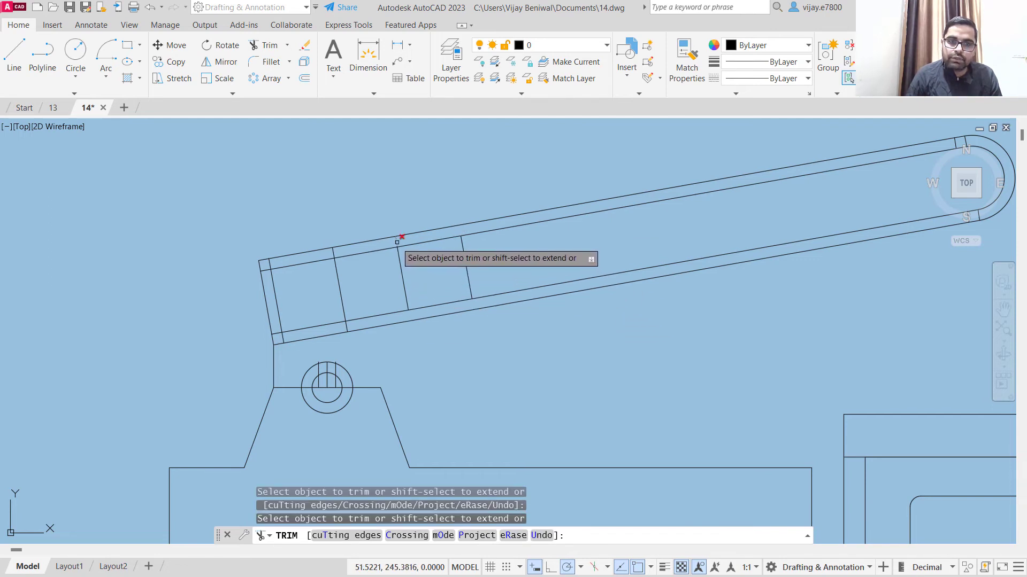
{"action": "left_click", "coordinate": [335, 253]}
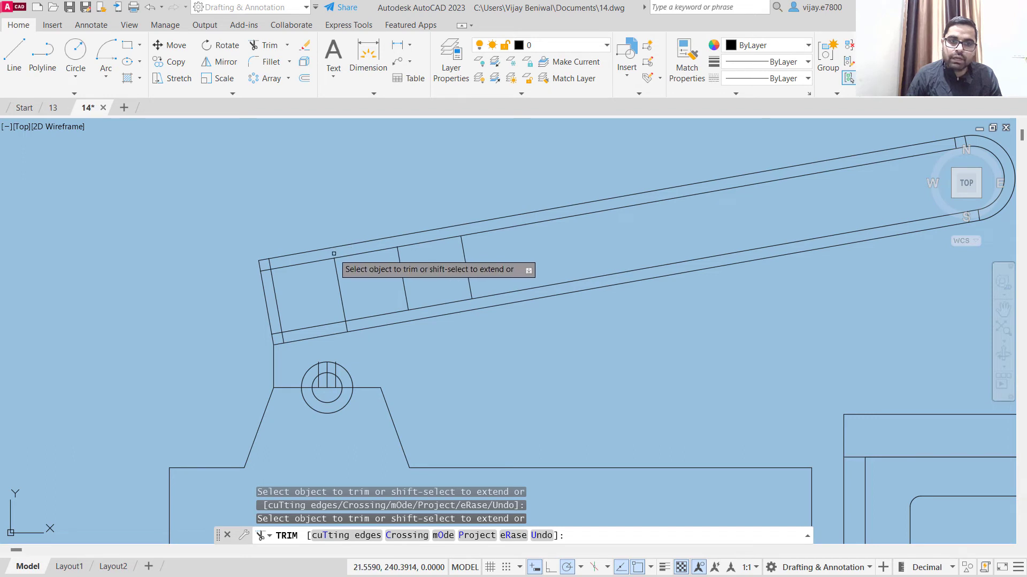
{"action": "left_click", "coordinate": [347, 326]}
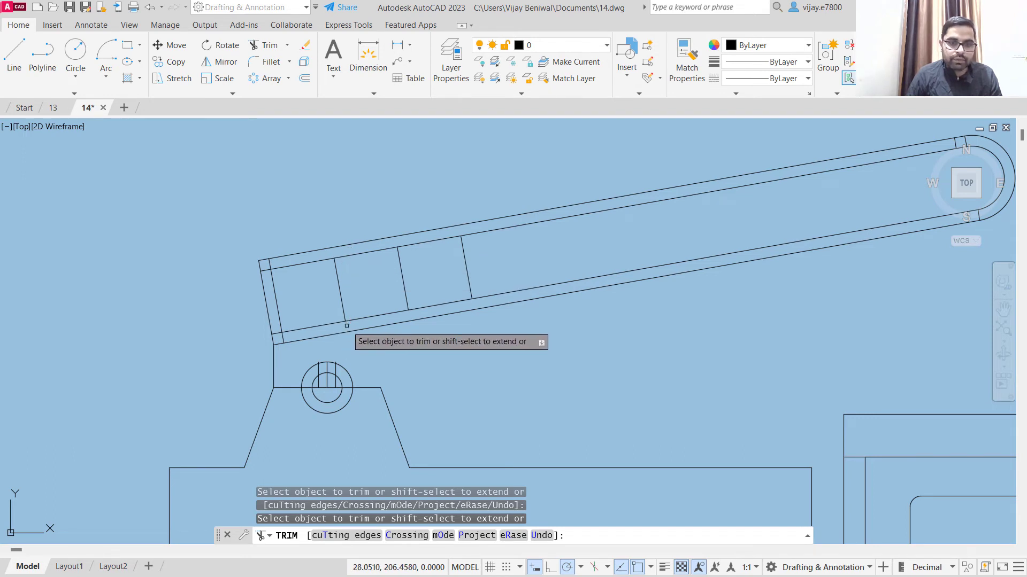
- Trim the short line ends between the inner and outer rails at the ladder's near-end corners
{"action": "left_click", "coordinate": [281, 338]}
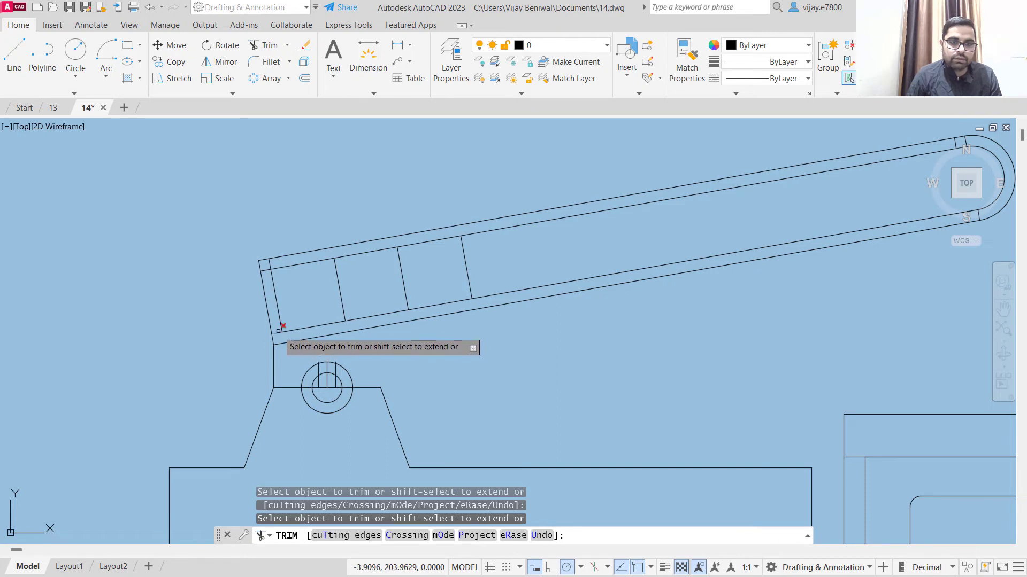
{"action": "left_click", "coordinate": [277, 333]}
{"action": "left_click", "coordinate": [264, 271]}
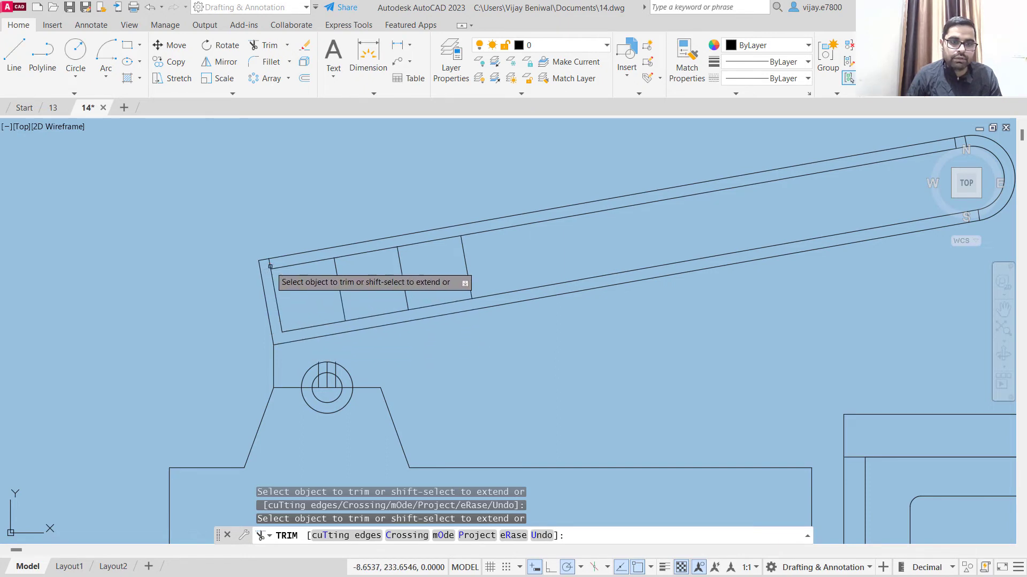
{"action": "right_click", "coordinate": [430, 190]}
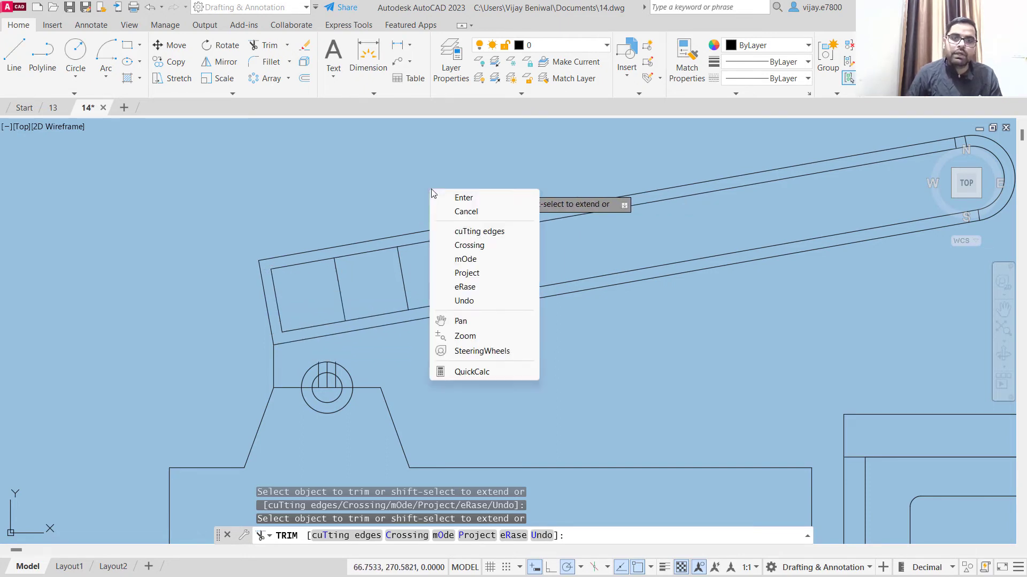
{"action": "left_click", "coordinate": [458, 198]}
- Offset the last rung line by 30 toward the rounded end three times in succession to add three rung lines
{"action": "left_click", "coordinate": [304, 79]}
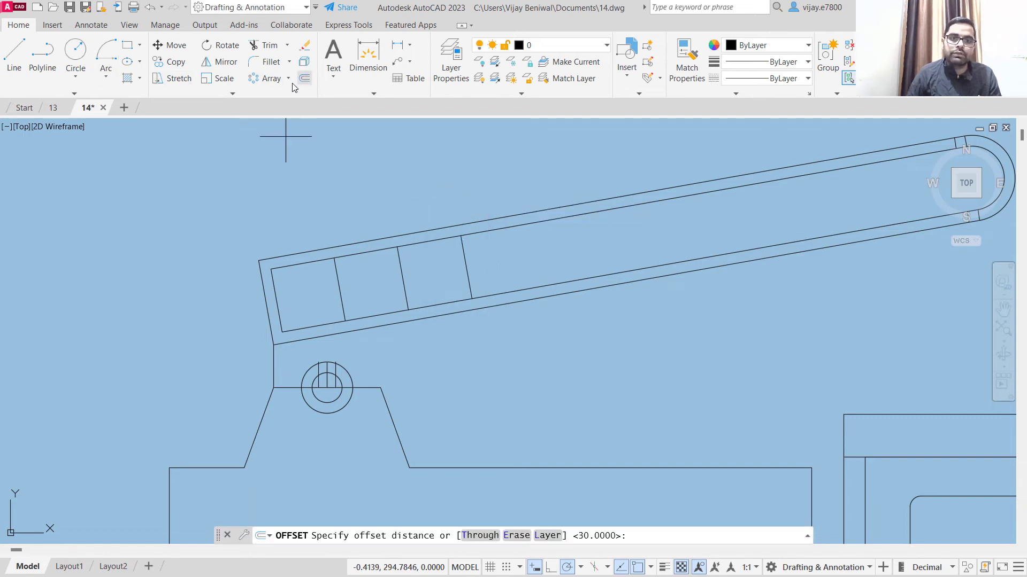
{"action": "key", "text": "Return"}
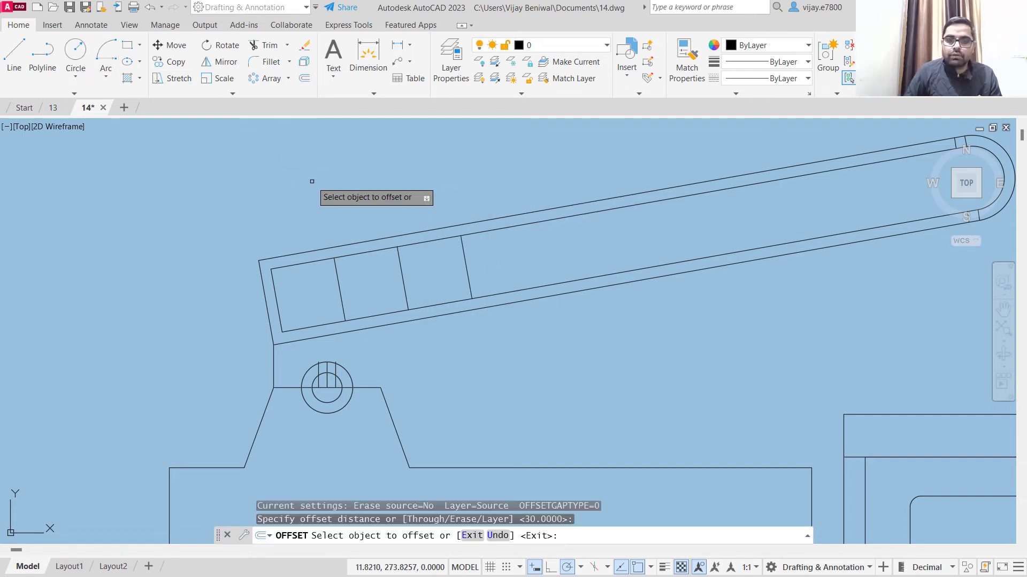
{"action": "left_click", "coordinate": [464, 263]}
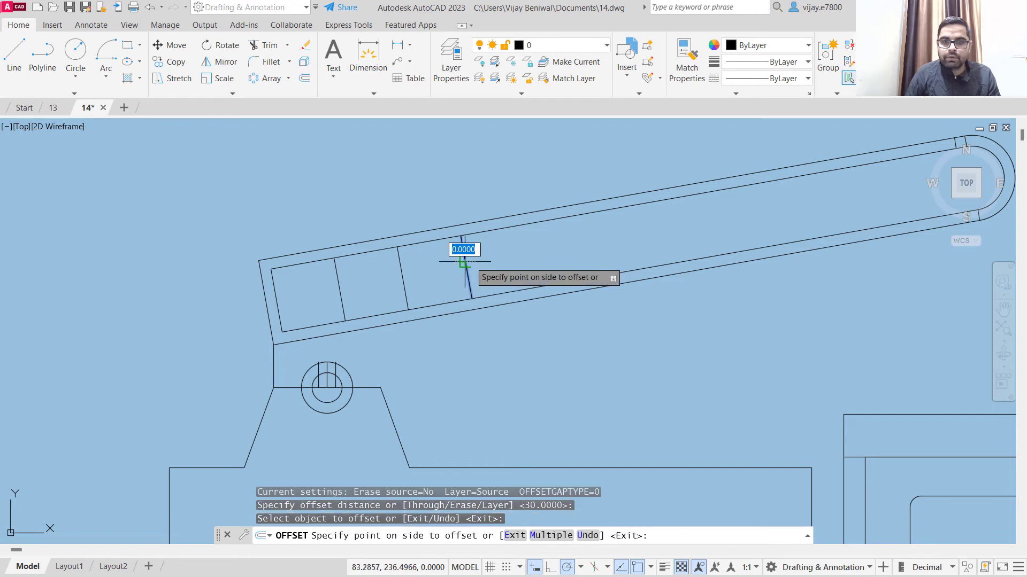
{"action": "left_click", "coordinate": [487, 257]}
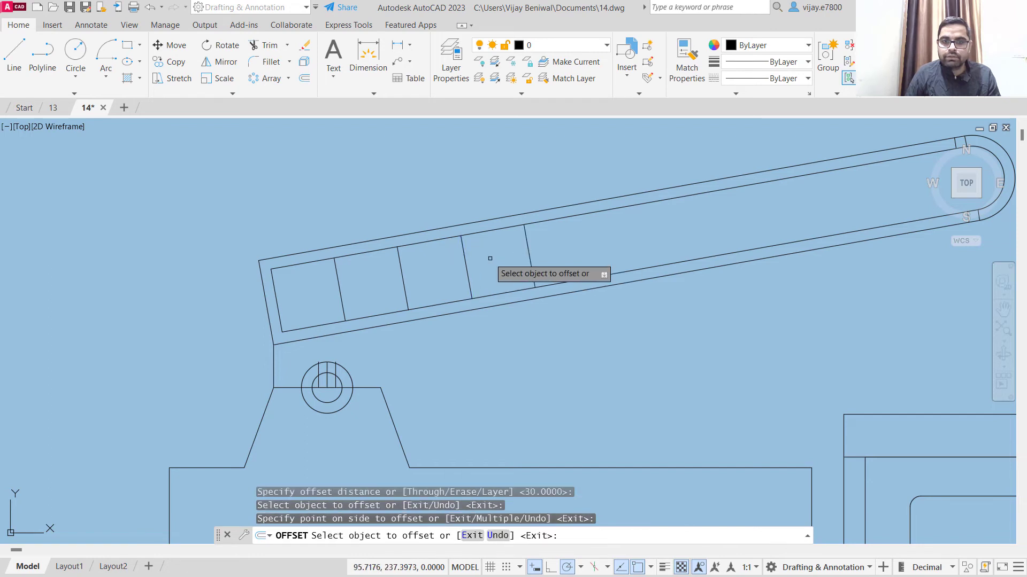
{"action": "left_click", "coordinate": [532, 260]}
{"action": "left_click", "coordinate": [583, 247]}
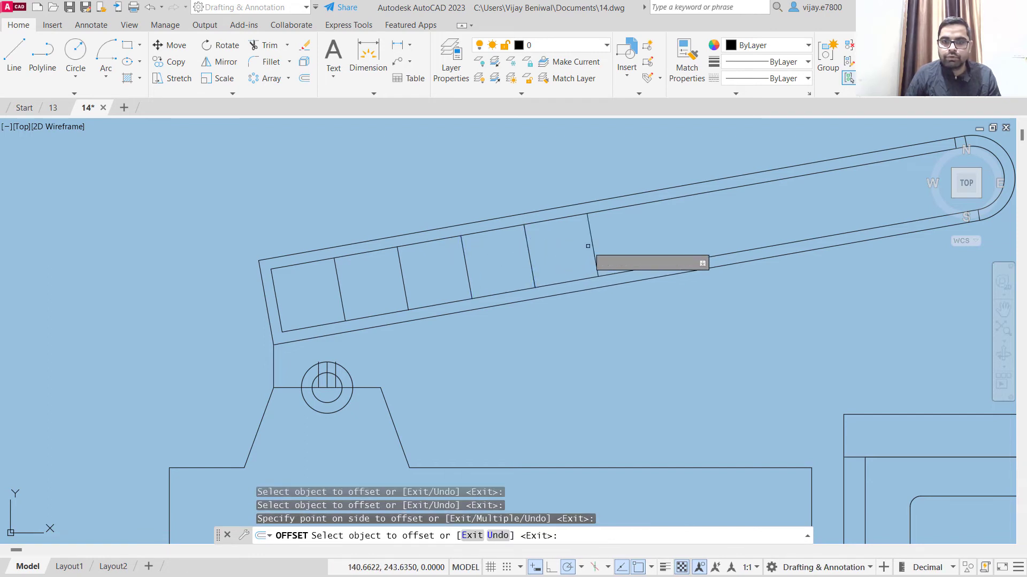
{"action": "left_click", "coordinate": [589, 245]}
{"action": "left_click", "coordinate": [654, 225]}
- Continue the 30-spaced rung offsets with four more lines, up to just before the ladder's rounded end
{"action": "scroll", "coordinate": [655, 219], "scroll_direction": "down", "scroll_amount": 2}
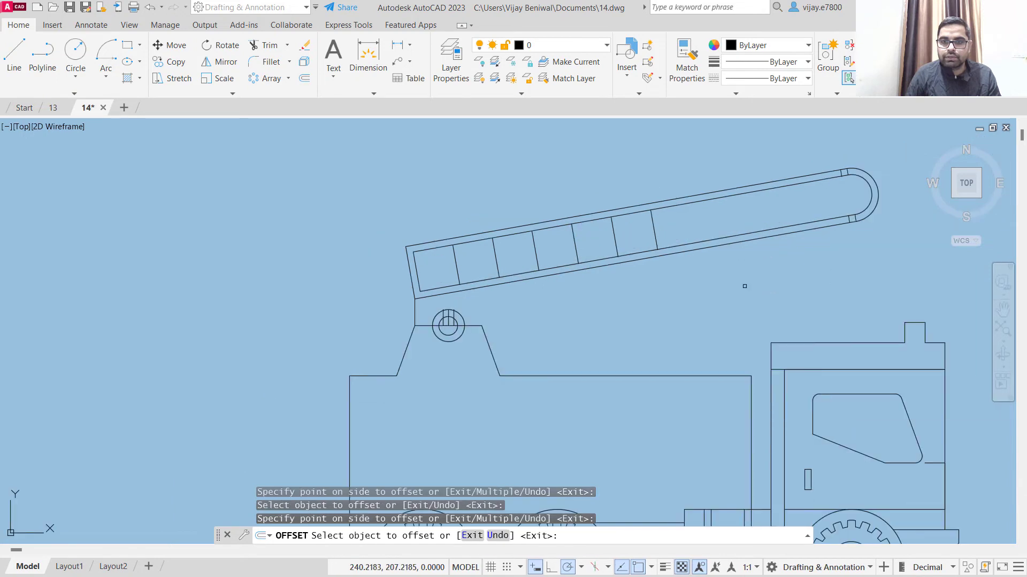
{"action": "scroll", "coordinate": [591, 359], "scroll_direction": "up", "scroll_amount": 3}
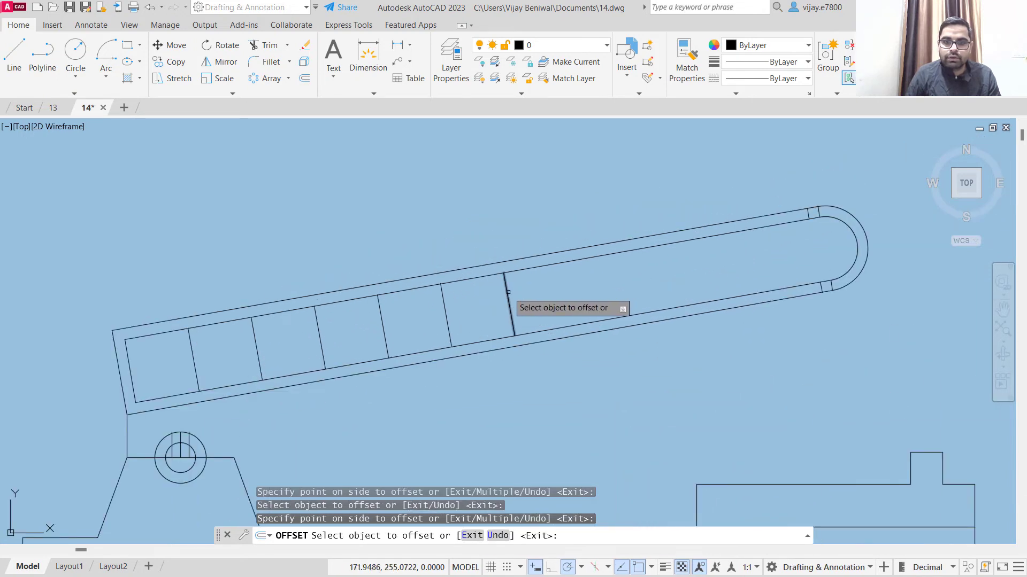
{"action": "left_click", "coordinate": [508, 292]}
{"action": "left_click", "coordinate": [566, 286]}
{"action": "left_click", "coordinate": [575, 286]}
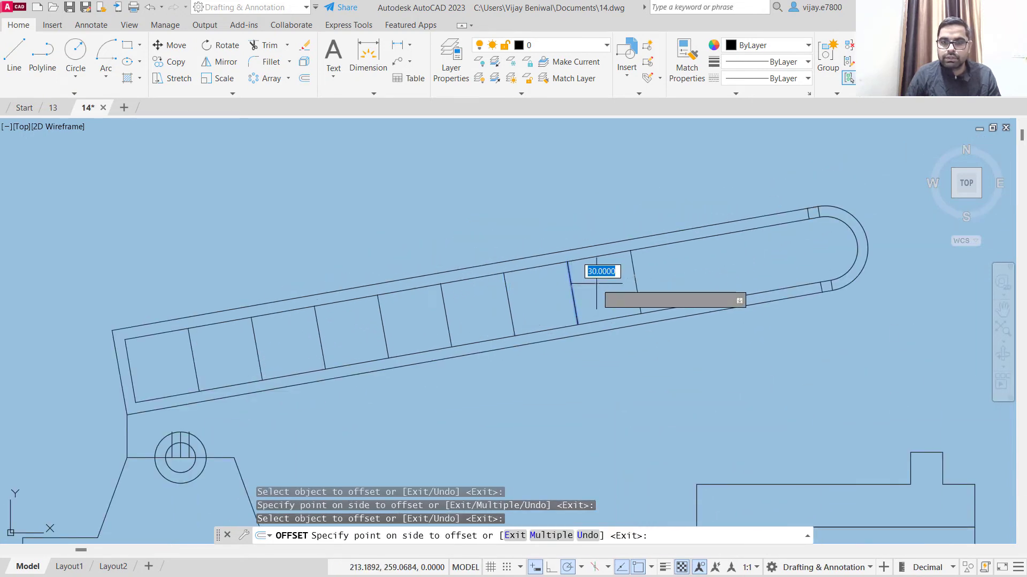
{"action": "left_click", "coordinate": [597, 283]}
{"action": "left_click", "coordinate": [633, 284]}
{"action": "left_click", "coordinate": [667, 279]}
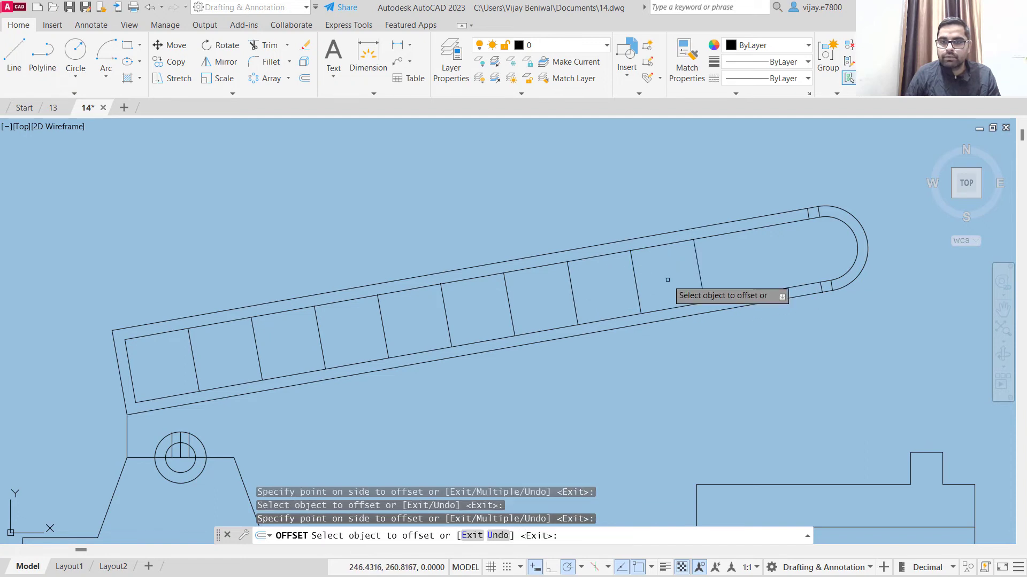
{"action": "left_click", "coordinate": [700, 280]}
{"action": "left_click", "coordinate": [728, 240]}
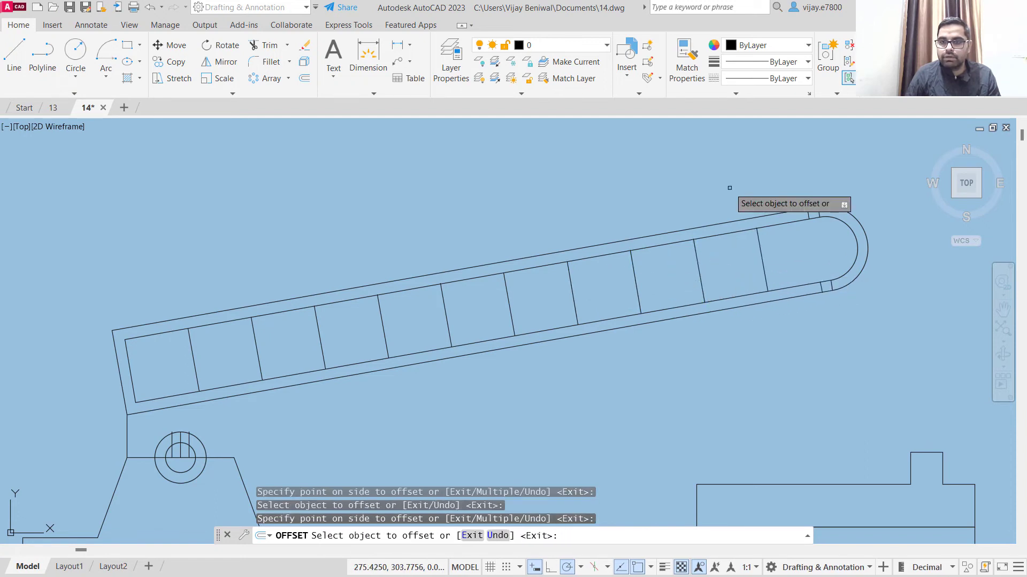
{"action": "right_click", "coordinate": [775, 254]}
{"action": "left_click", "coordinate": [782, 262]}
- Copy all ten rung lines 5 units at 10° from the inner near-end corner to give the rungs thickness
{"action": "mouse_move", "coordinate": [775, 254]}
{"action": "left_mouse_down"}
{"action": "mouse_move", "coordinate": [514, 282]}
{"action": "mouse_move", "coordinate": [178, 357]}
{"action": "left_mouse_up"}
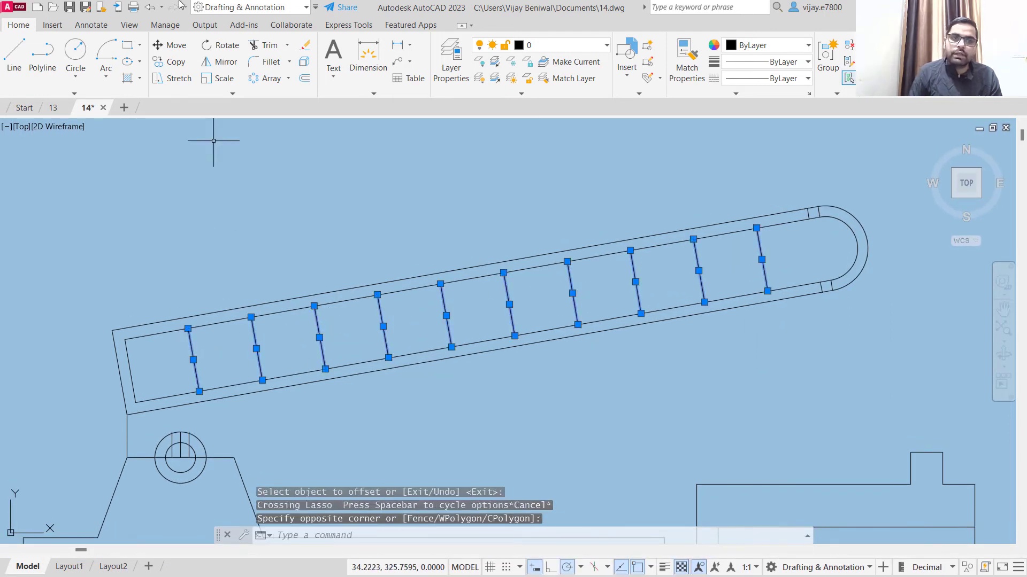
{"action": "left_click", "coordinate": [171, 63]}
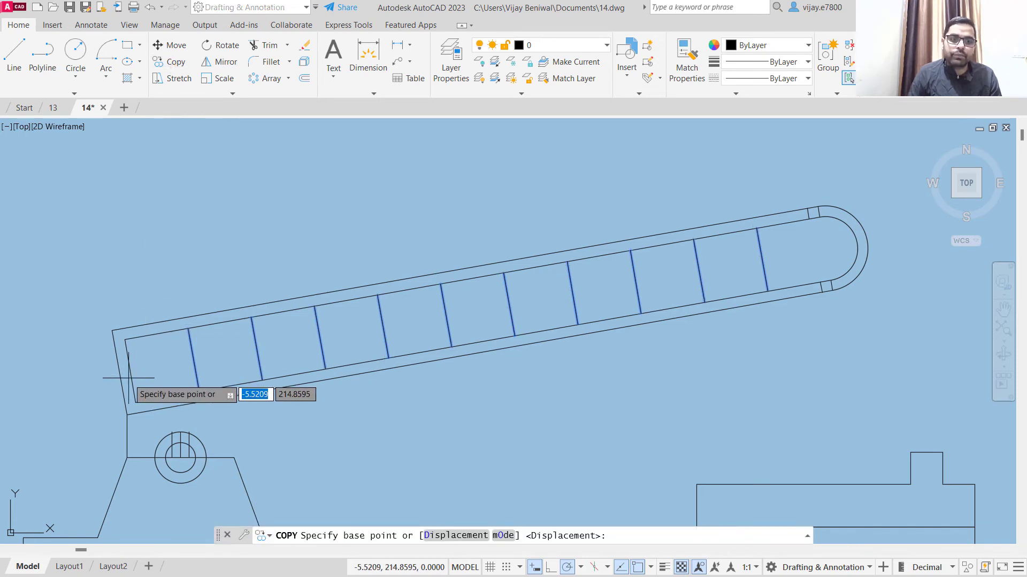
{"action": "left_click", "coordinate": [135, 402]}
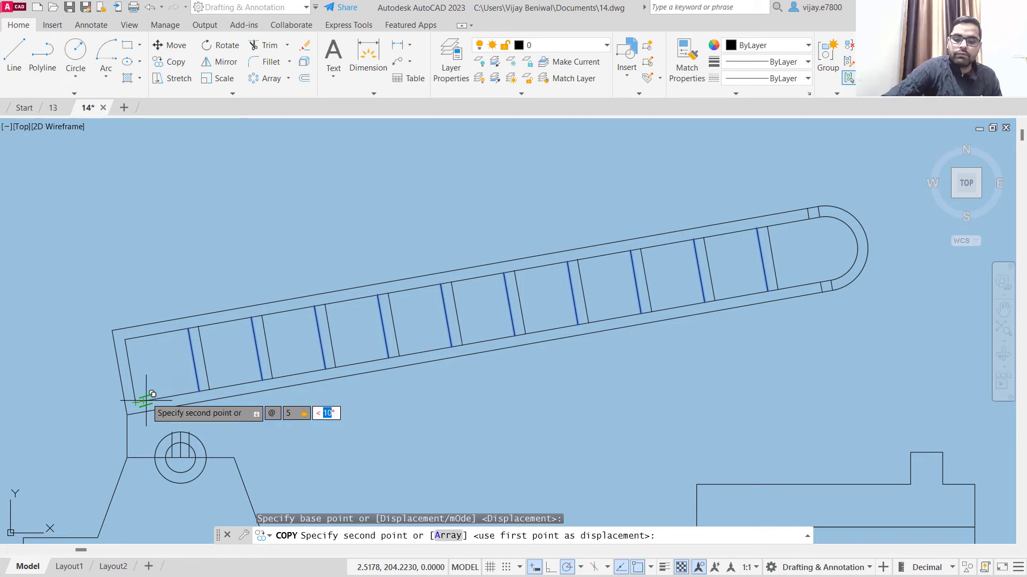
{"action": "key", "text": "Return"}
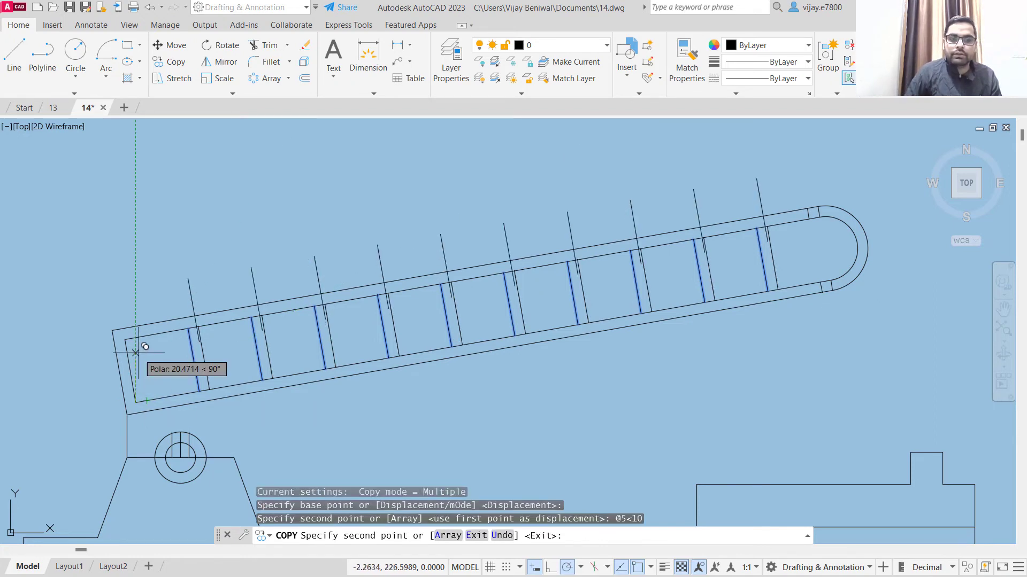
{"action": "right_click", "coordinate": [189, 285]}
{"action": "left_click", "coordinate": [209, 295]}
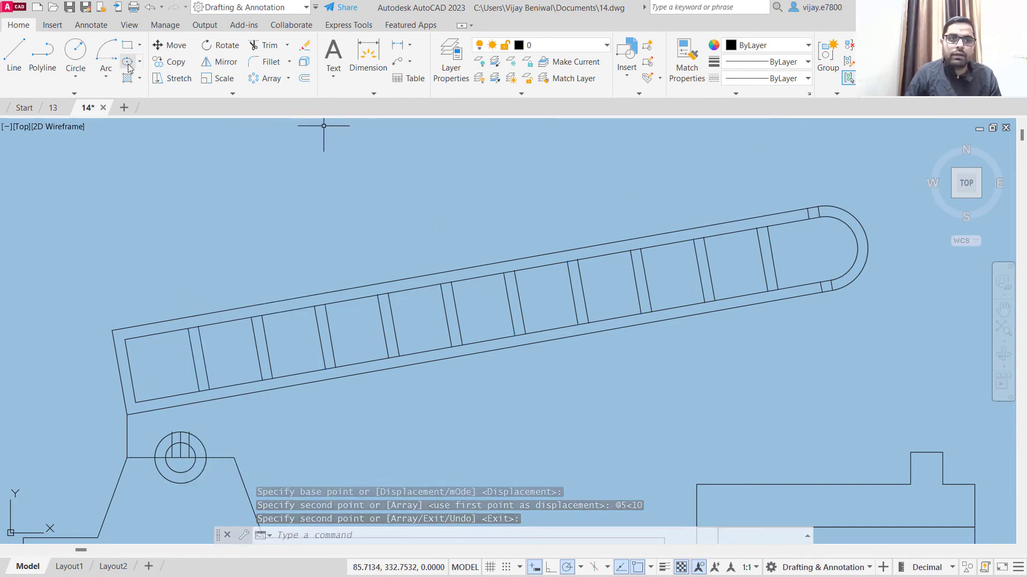
- Trim the short cross lines between the double rails where the ladder's straight part meets its rounded end
{"action": "left_click", "coordinate": [257, 47]}
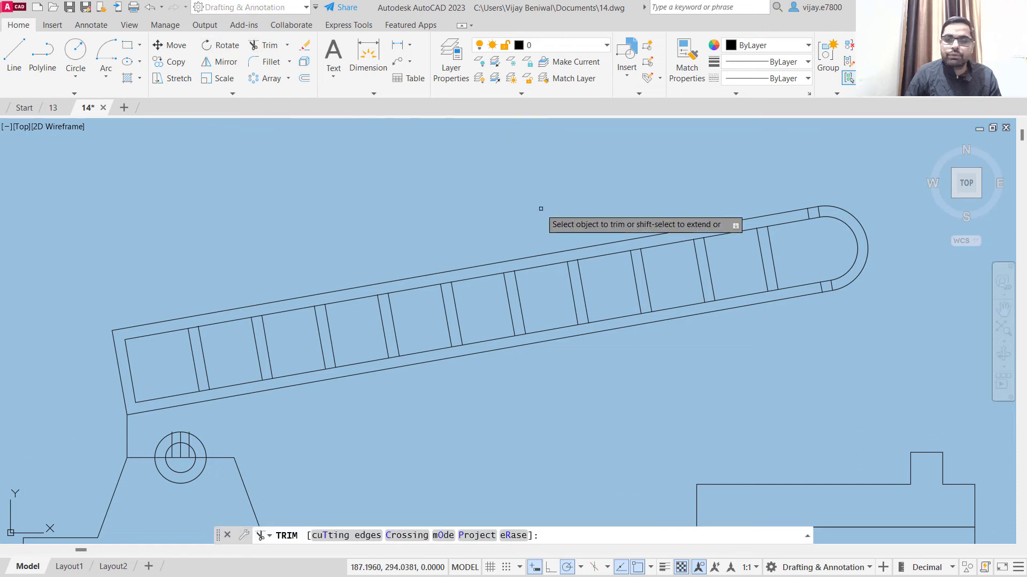
{"action": "left_click", "coordinate": [818, 213]}
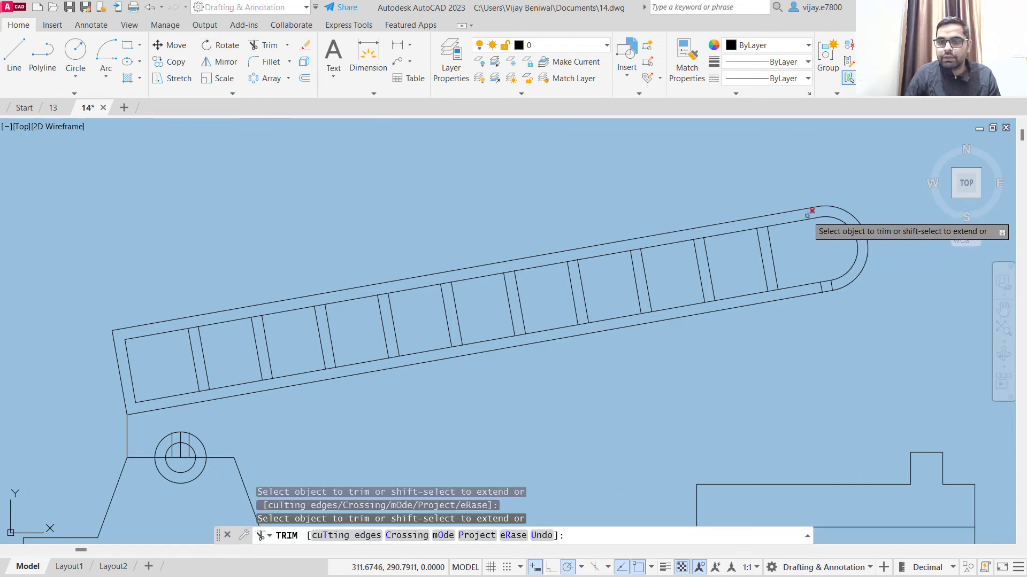
{"action": "left_click", "coordinate": [832, 286]}
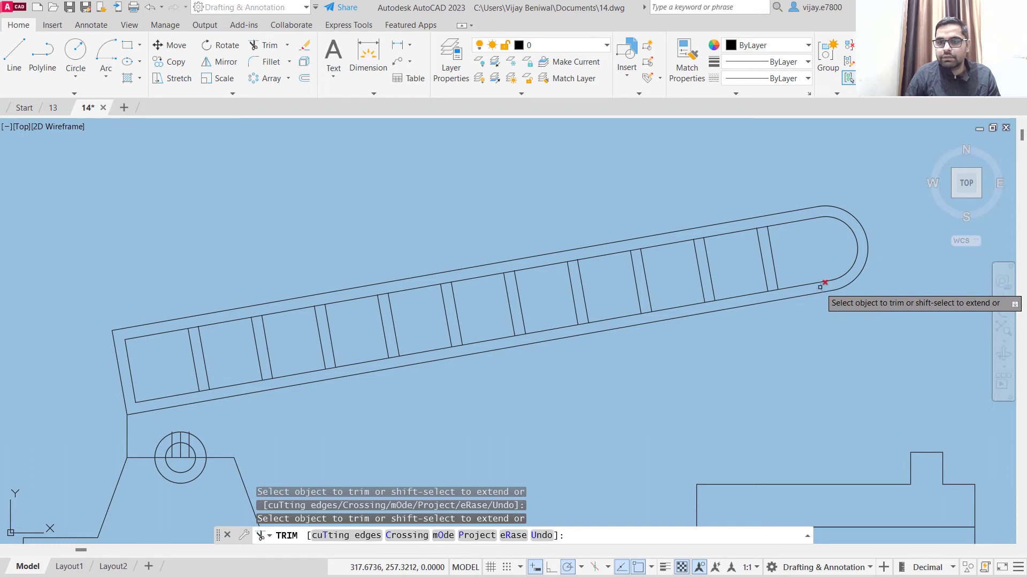
- Extend the two outer vertical lines at the pivot circles up to the ladder's lower rail
{"action": "scroll", "coordinate": [627, 351], "scroll_direction": "down", "scroll_amount": 2}
{"action": "scroll", "coordinate": [495, 416], "scroll_direction": "up", "scroll_amount": 5}
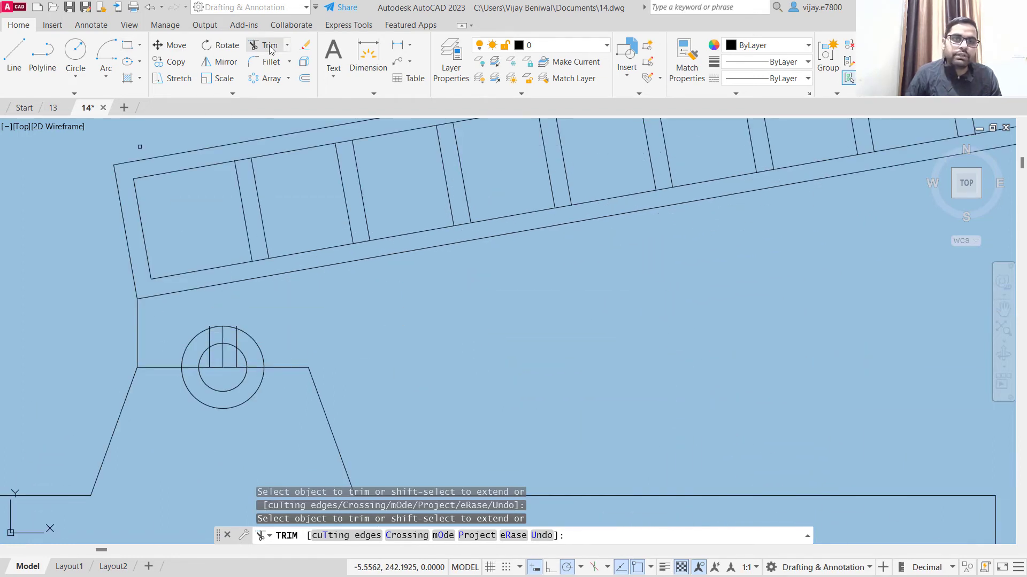
{"action": "left_click", "coordinate": [287, 44]}
{"action": "left_click", "coordinate": [270, 75]}
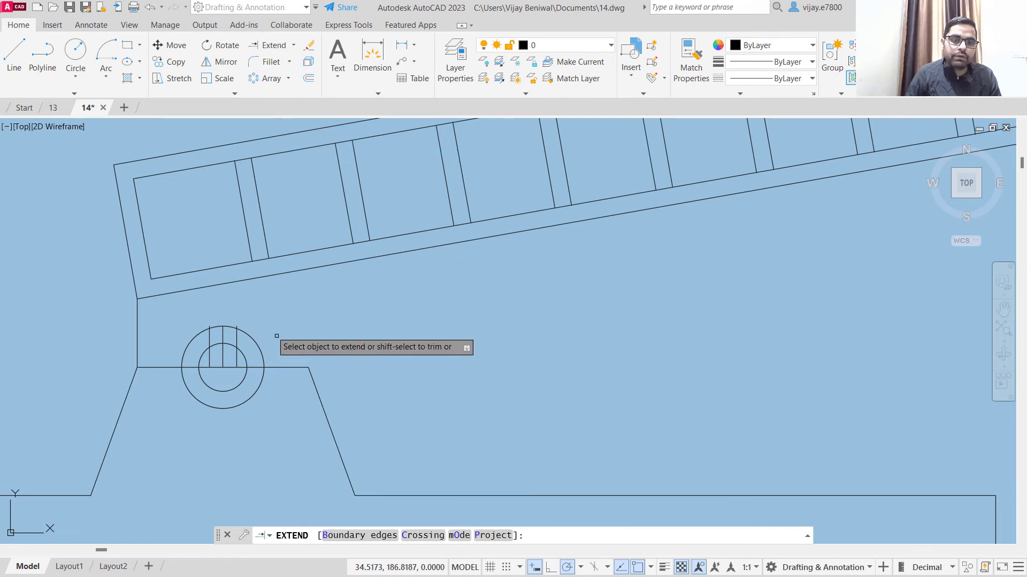
{"action": "left_click", "coordinate": [237, 331]}
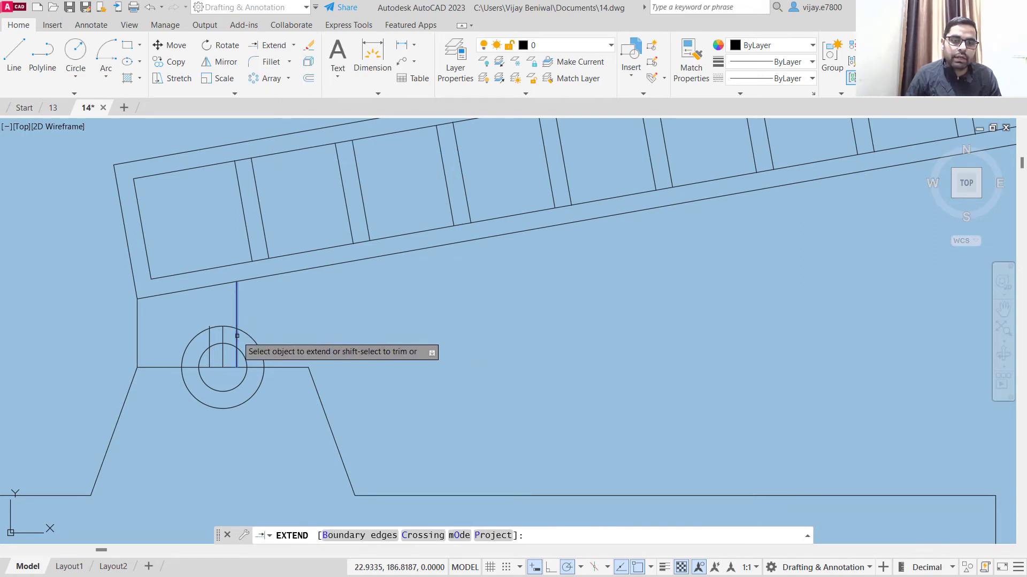
{"action": "left_click", "coordinate": [209, 331]}
{"action": "right_click", "coordinate": [303, 330]}
{"action": "left_click", "coordinate": [348, 330]}
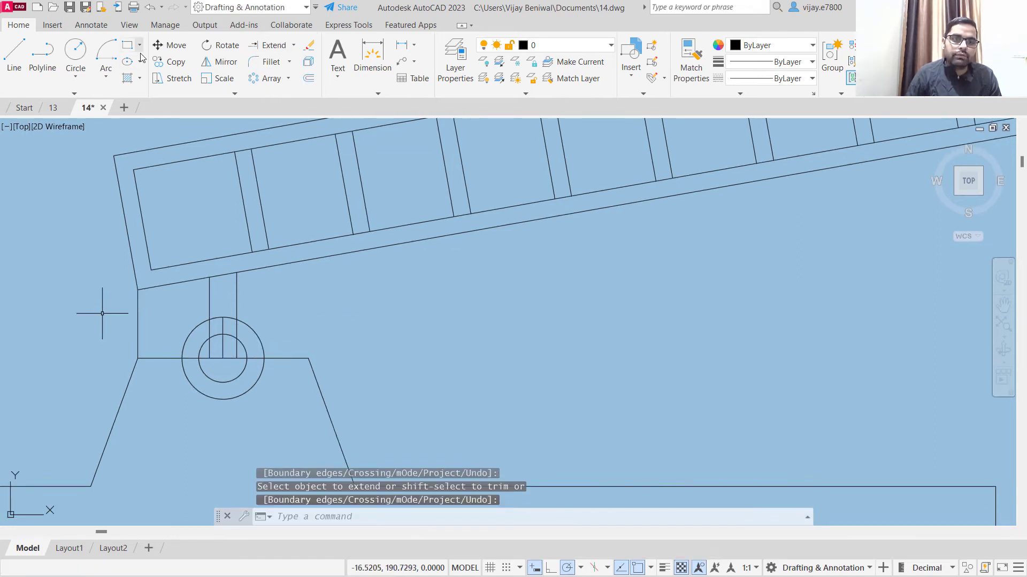
- Trim the vertical support lines inside the pivot circles and remove the leftover vertical line below the ladder's near-end corner
{"action": "left_click", "coordinate": [293, 47]}
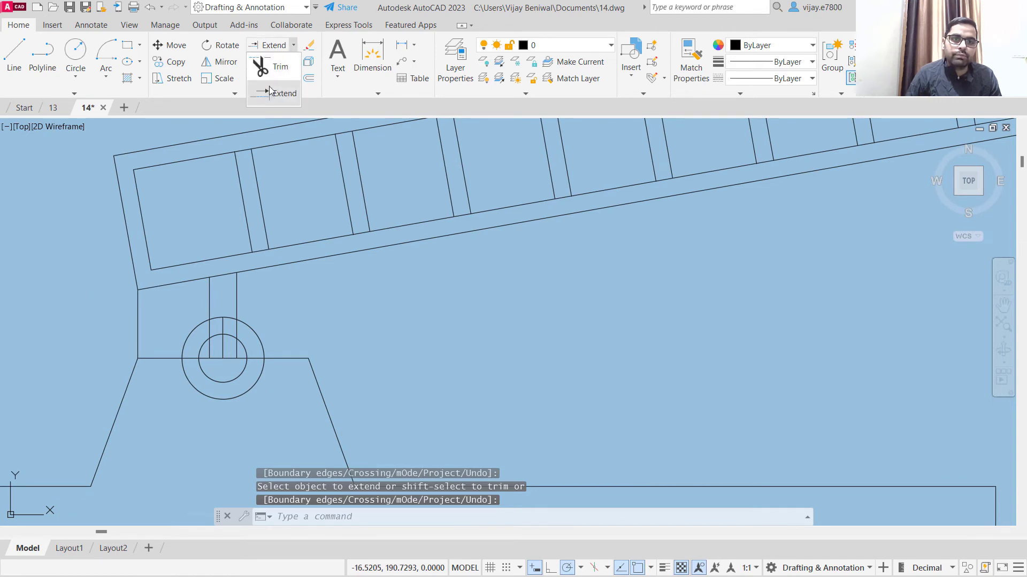
{"action": "left_click", "coordinate": [270, 59]}
{"action": "left_click", "coordinate": [223, 342]}
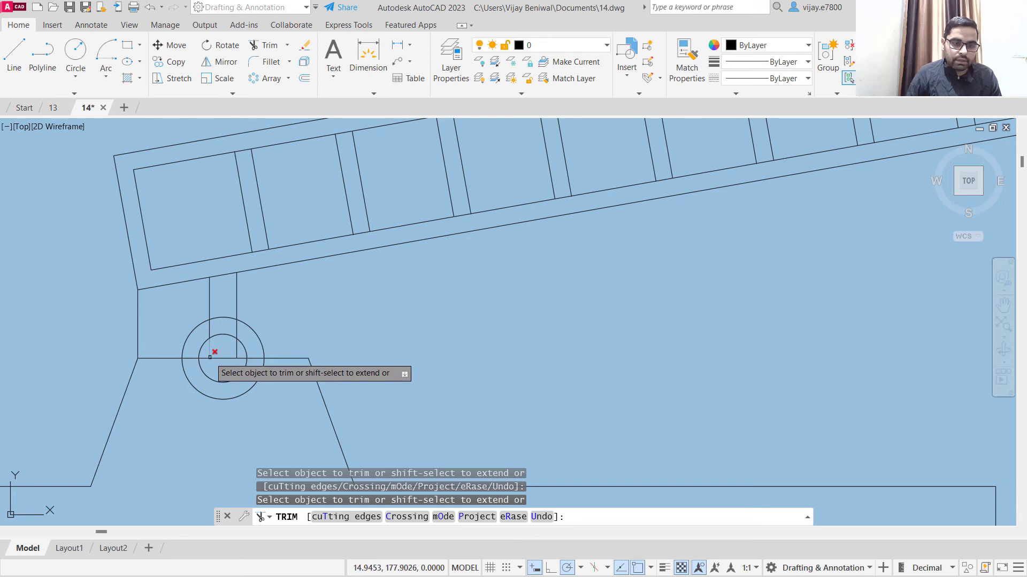
{"action": "left_click", "coordinate": [238, 329]}
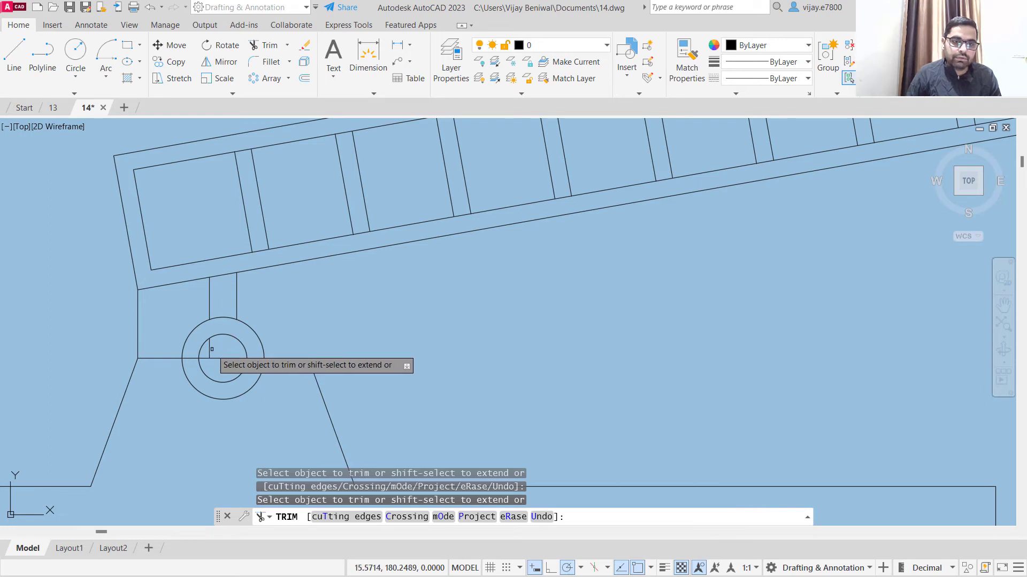
{"action": "left_click", "coordinate": [210, 348]}
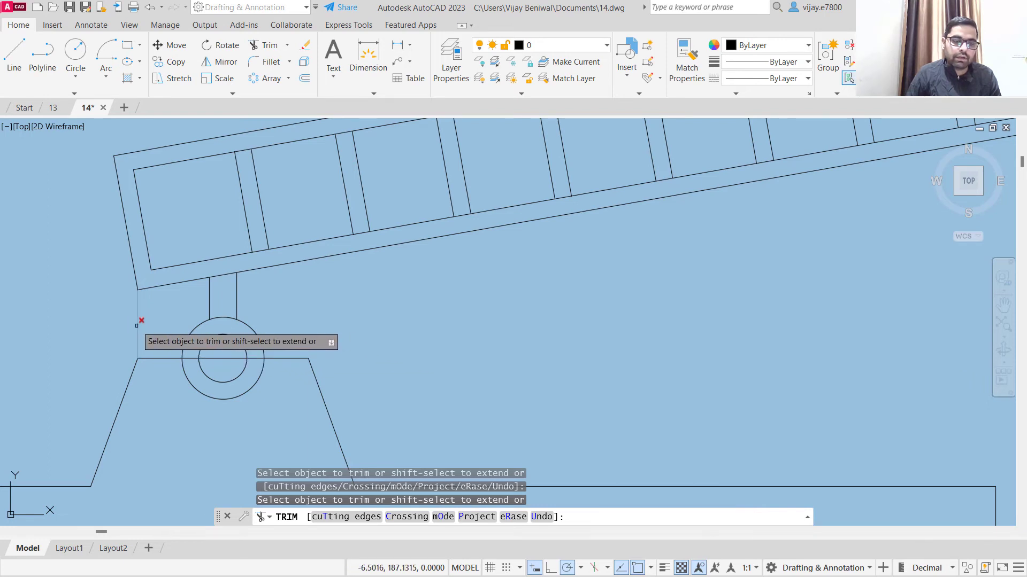
- Draw a horizontal line from the existing line's end on the middle wheel arch to the body's rear vertical edge
{"action": "scroll", "coordinate": [447, 383], "scroll_direction": "down", "scroll_amount": 5}
{"action": "scroll", "coordinate": [444, 305], "scroll_direction": "up", "scroll_amount": 2}
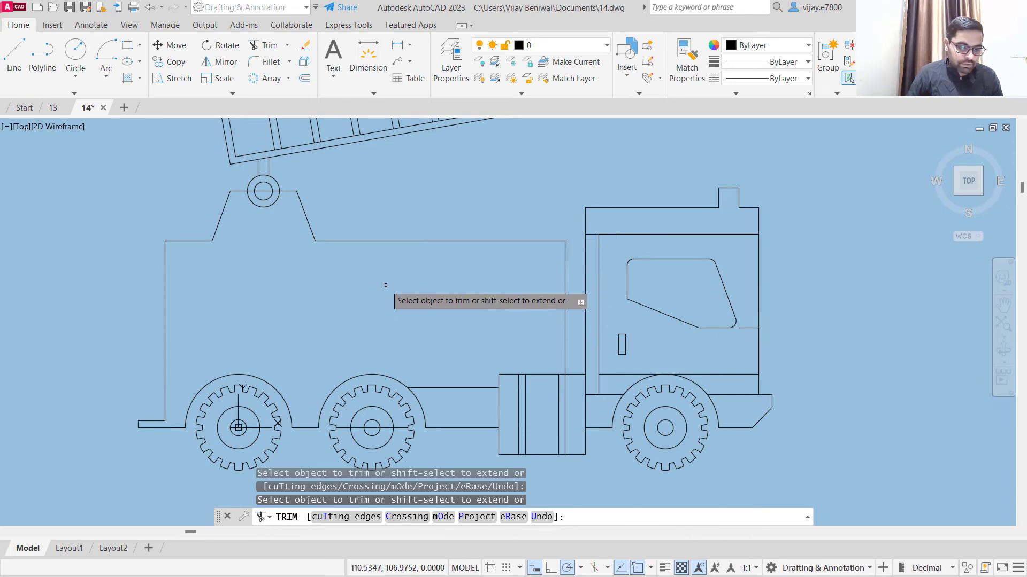
{"action": "scroll", "coordinate": [353, 342], "scroll_direction": "up", "scroll_amount": 3}
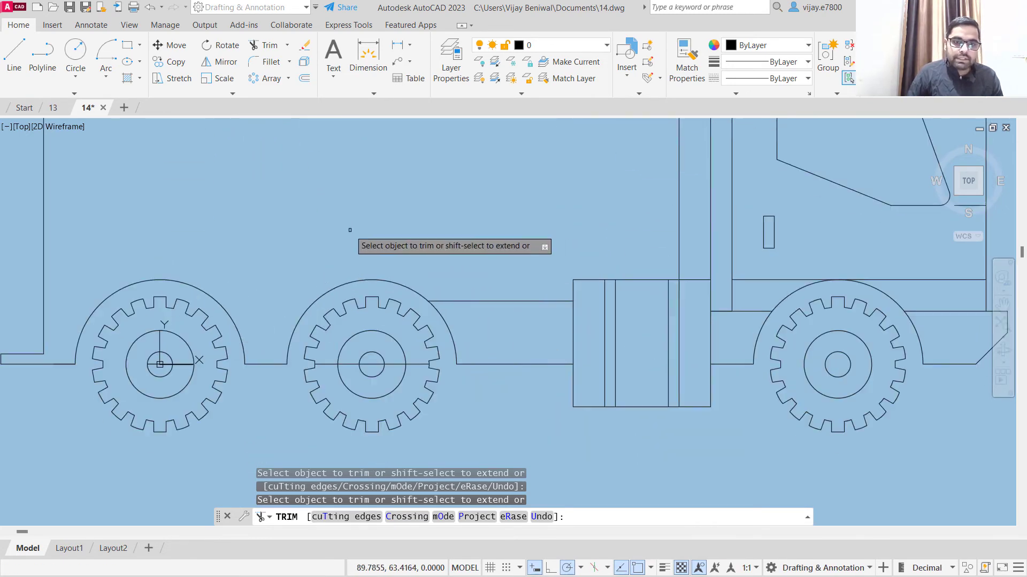
{"action": "left_click", "coordinate": [286, 46]}
{"action": "left_click", "coordinate": [282, 93]}
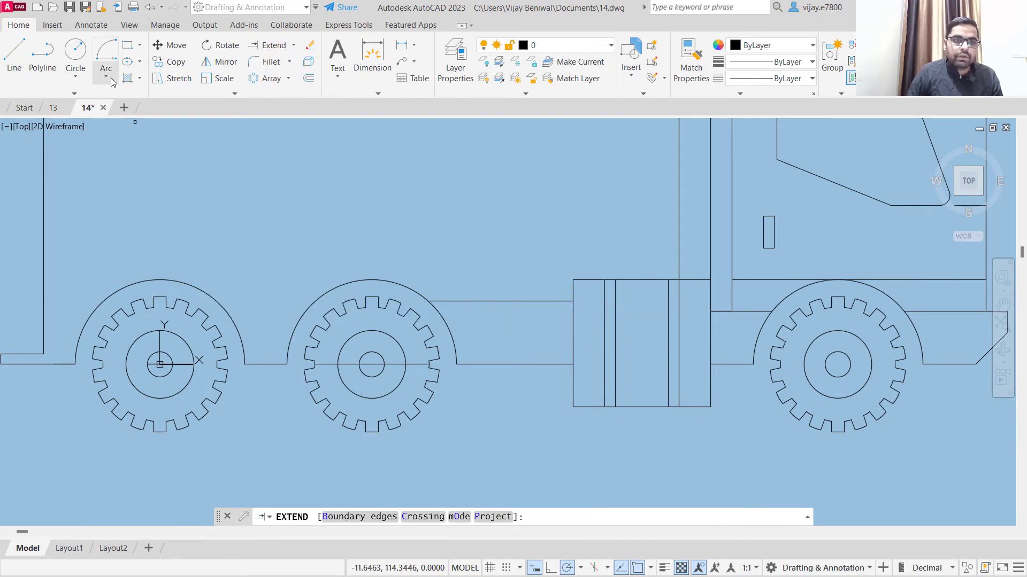
{"action": "left_click", "coordinate": [17, 56]}
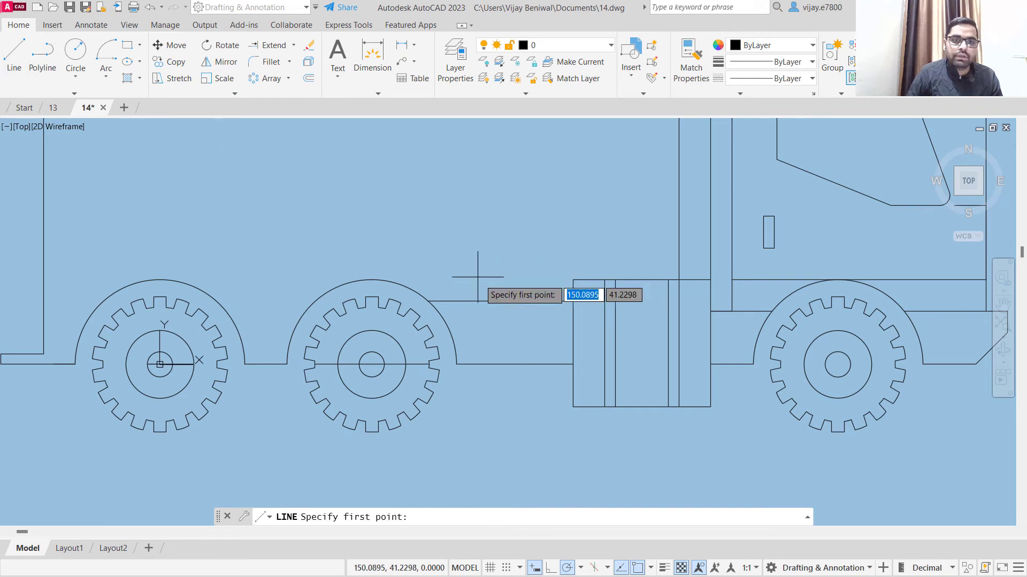
{"action": "left_click", "coordinate": [427, 301]}
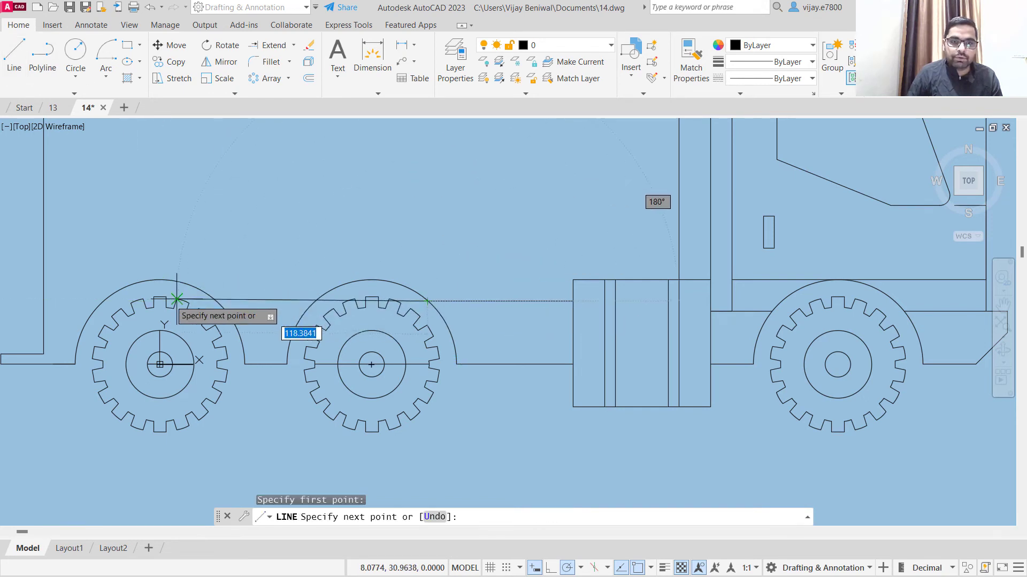
{"action": "left_click", "coordinate": [41, 302]}
{"action": "right_click", "coordinate": [238, 212]}
{"action": "left_click", "coordinate": [266, 217]}
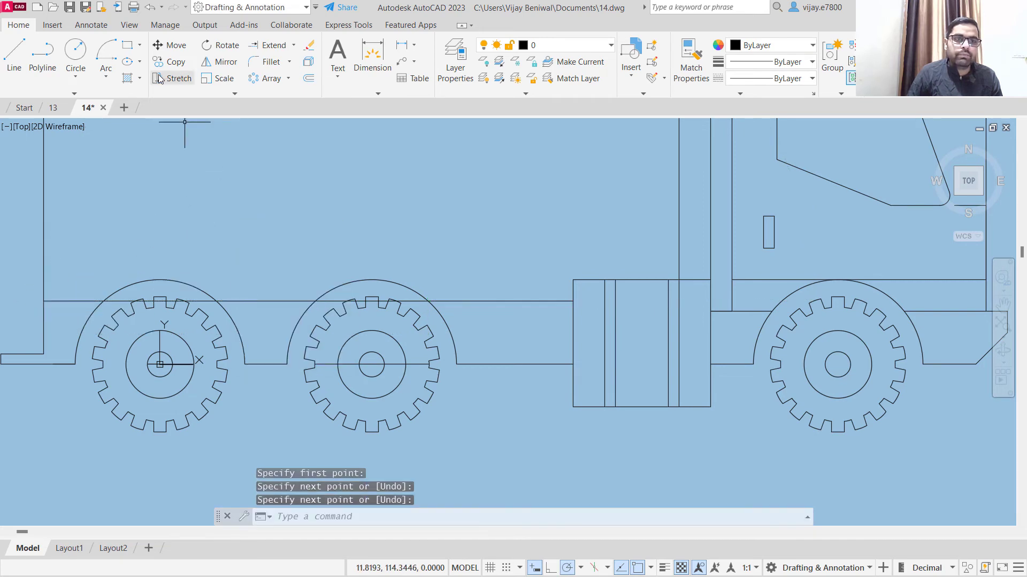
- Trim the horizontal body line segments that cross inside the rear and middle wheel arches
{"action": "left_click", "coordinate": [292, 46]}
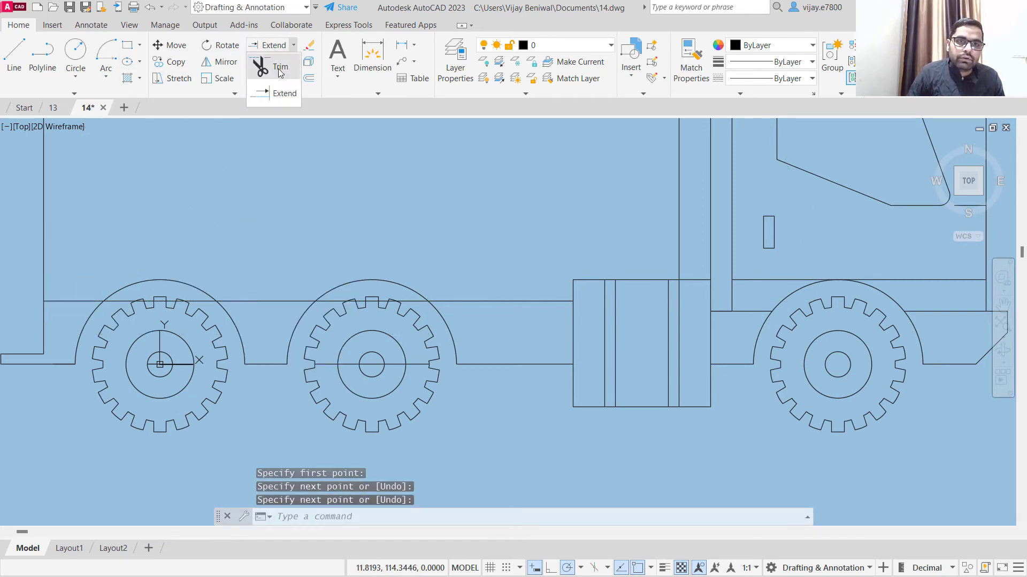
{"action": "left_click", "coordinate": [272, 60]}
{"action": "scroll", "coordinate": [214, 221], "scroll_direction": "up", "scroll_amount": 2}
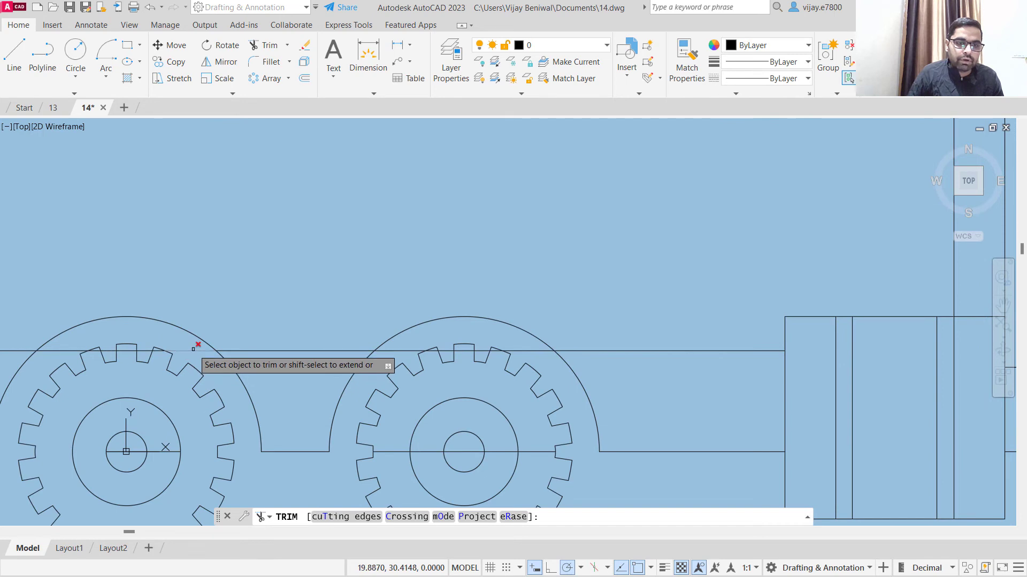
{"action": "left_click", "coordinate": [169, 350]}
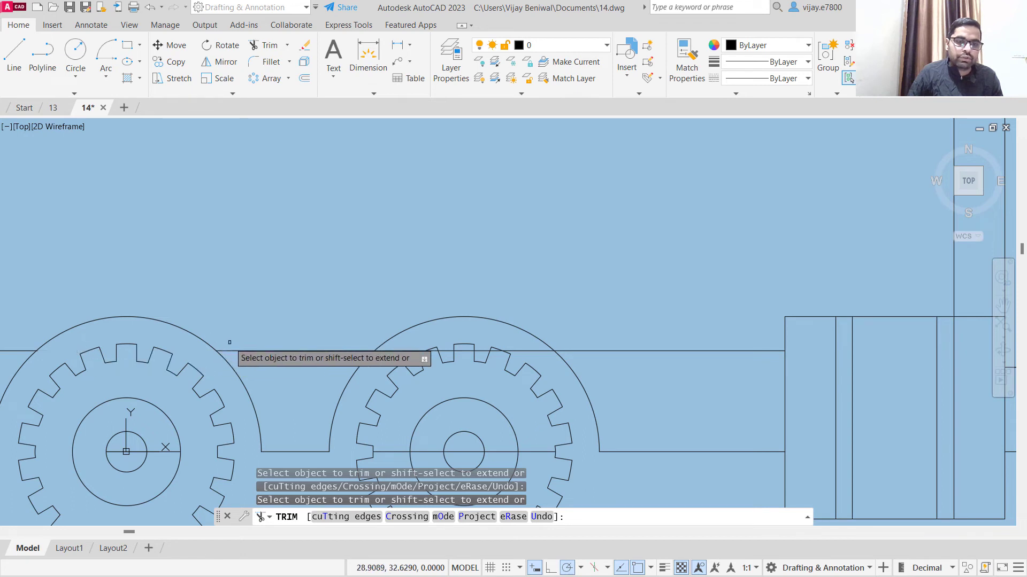
{"action": "left_click", "coordinate": [400, 351]}
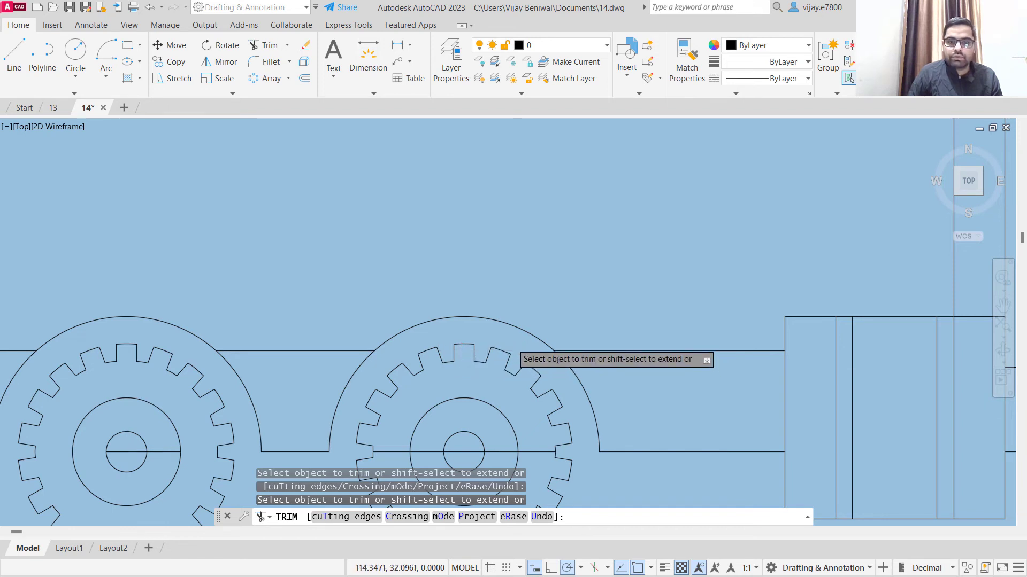
- Draw a semicircular Start, Center, End arc over the cab's roof beacon, centred on the midpoint of its top edge
{"action": "scroll", "coordinate": [512, 347], "scroll_direction": "down", "scroll_amount": 5}
{"action": "middle_click_drag", "start_coordinate": [616, 270], "coordinate": [550, 215]}
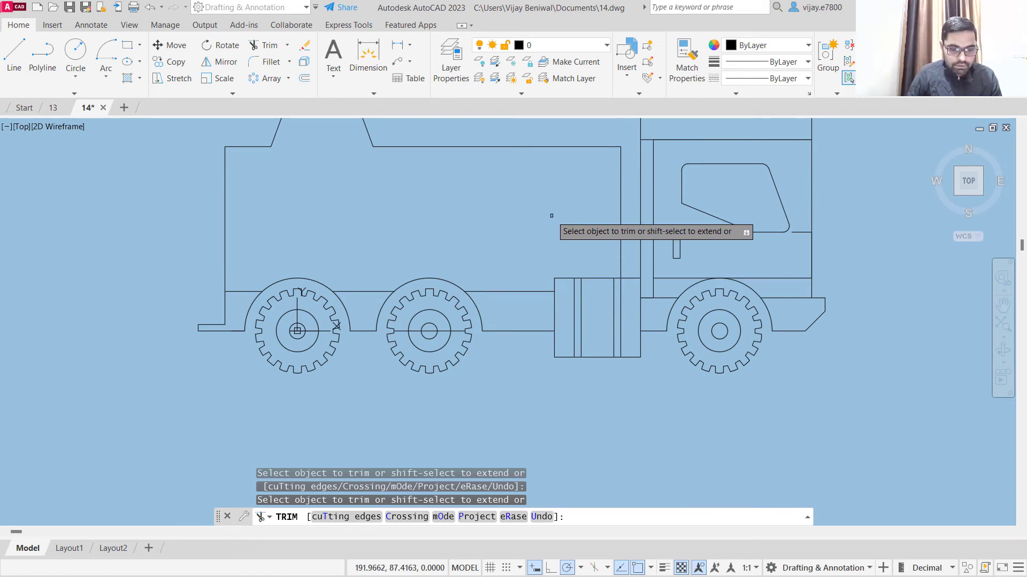
{"action": "middle_click_drag", "start_coordinate": [699, 192], "coordinate": [422, 387]}
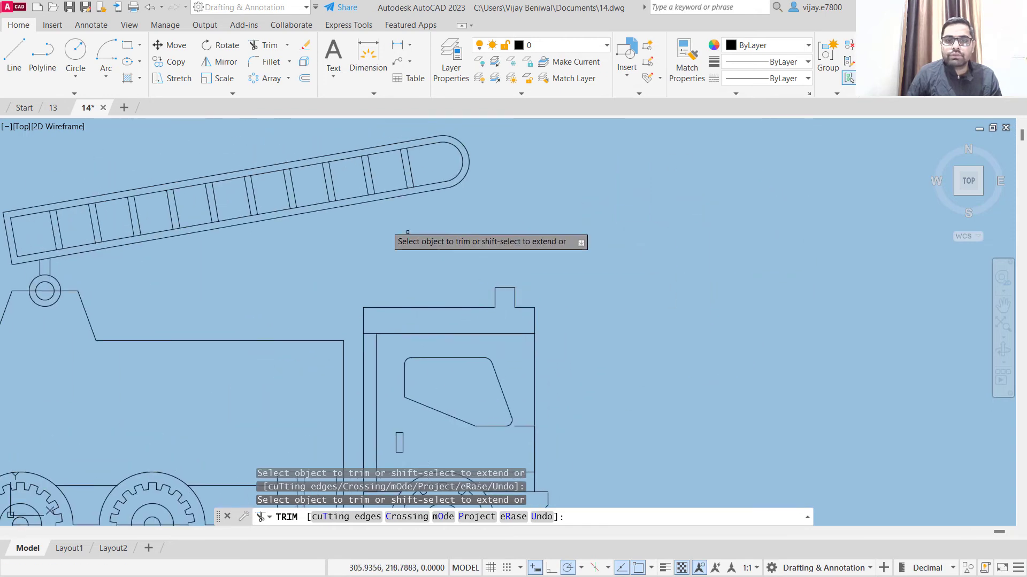
{"action": "left_click", "coordinate": [75, 75]}
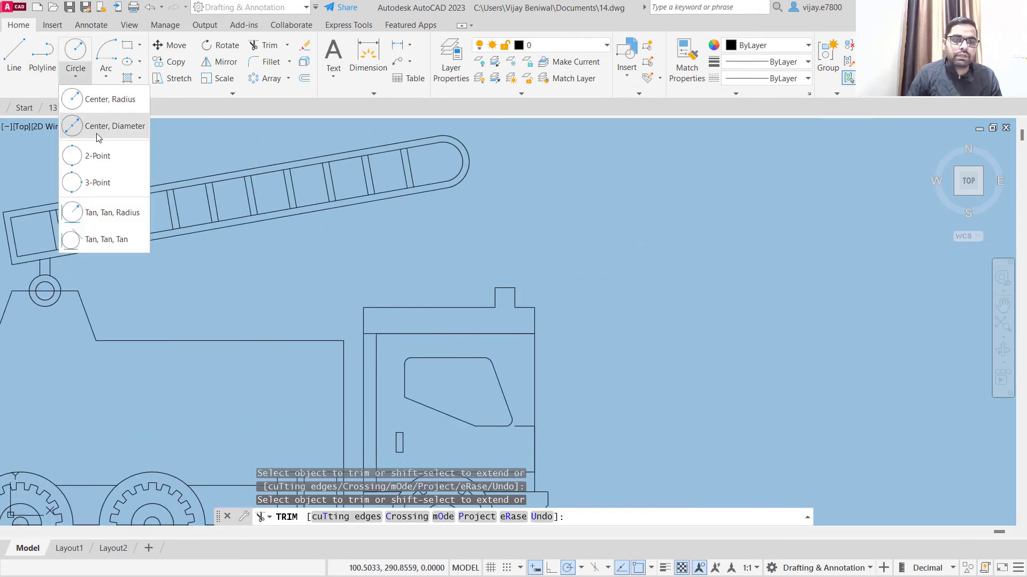
{"action": "left_click", "coordinate": [106, 75]}
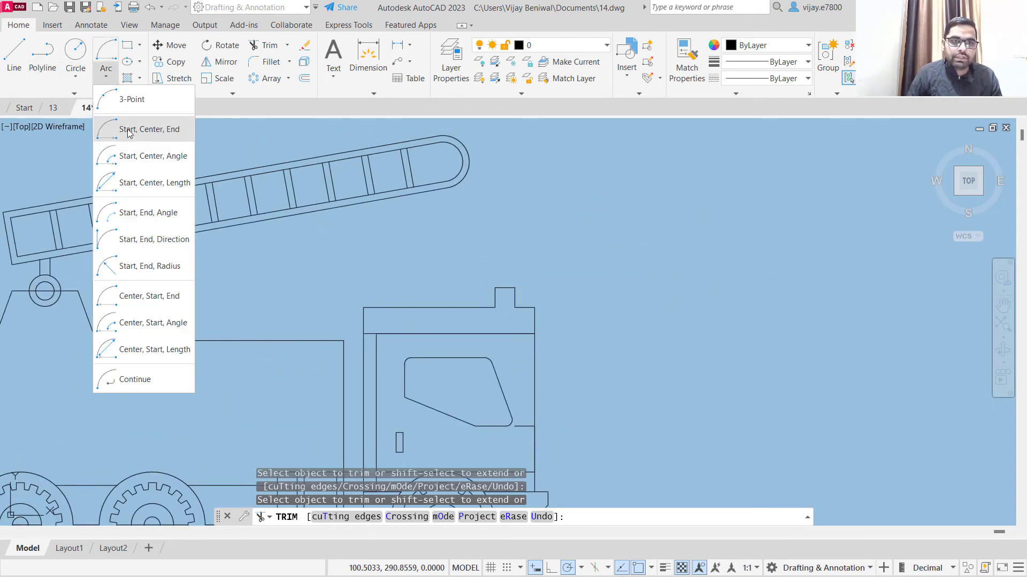
{"action": "left_click", "coordinate": [128, 131]}
{"action": "scroll", "coordinate": [562, 298], "scroll_direction": "up", "scroll_amount": 4}
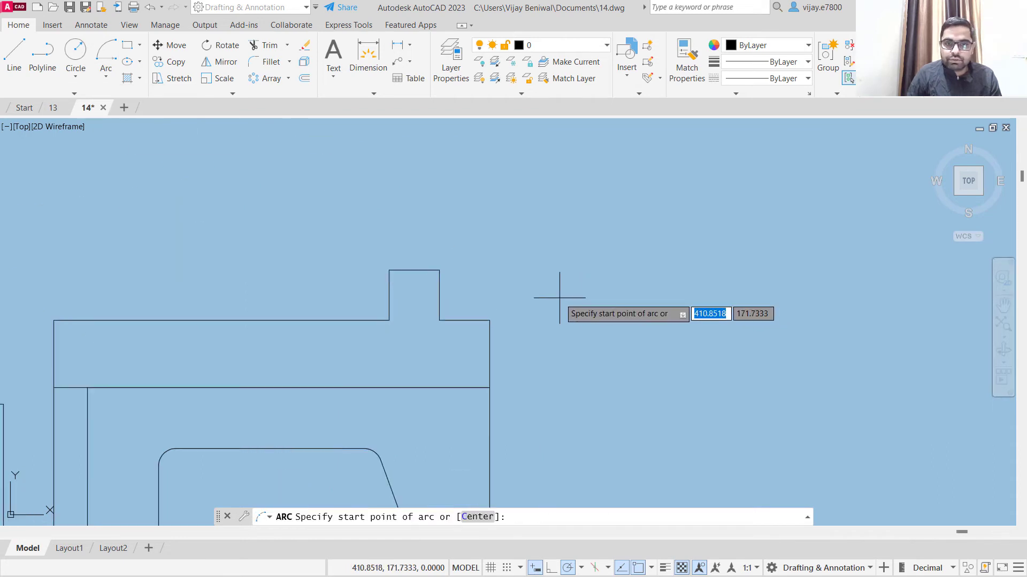
{"action": "left_click", "coordinate": [438, 270]}
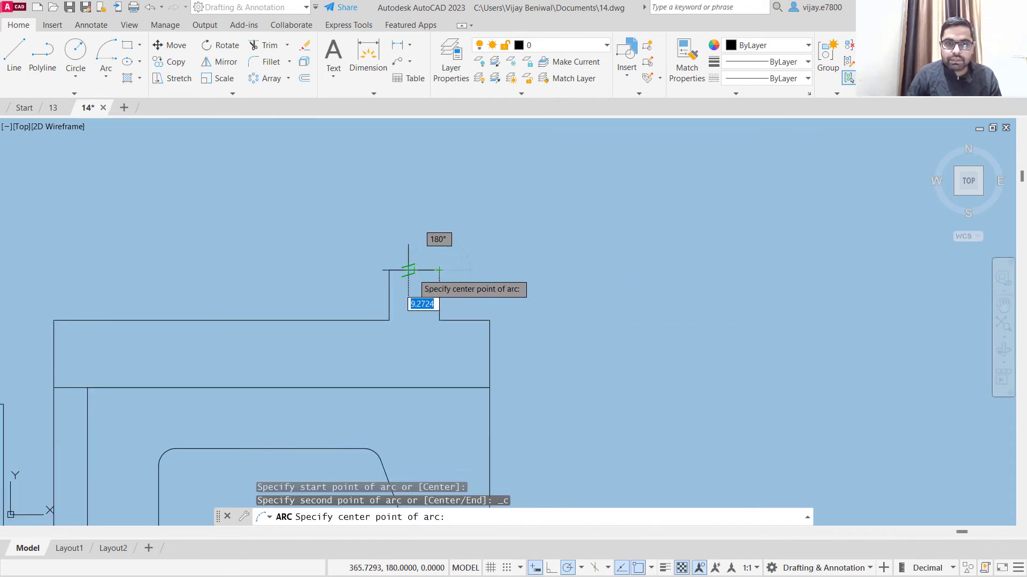
{"action": "left_click", "coordinate": [414, 270]}
{"action": "left_click", "coordinate": [391, 270]}
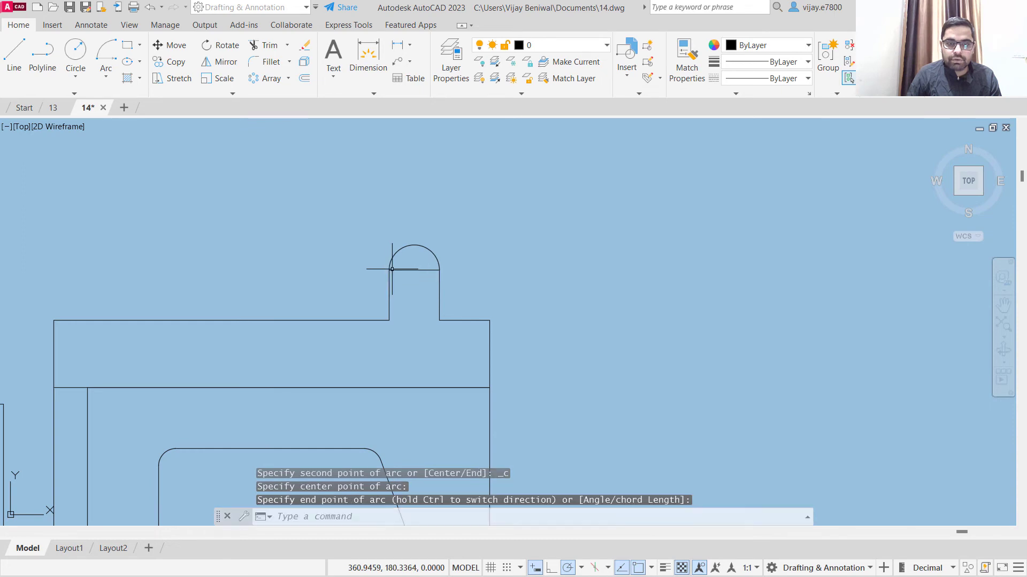
{"action": "right_click", "coordinate": [499, 263]}
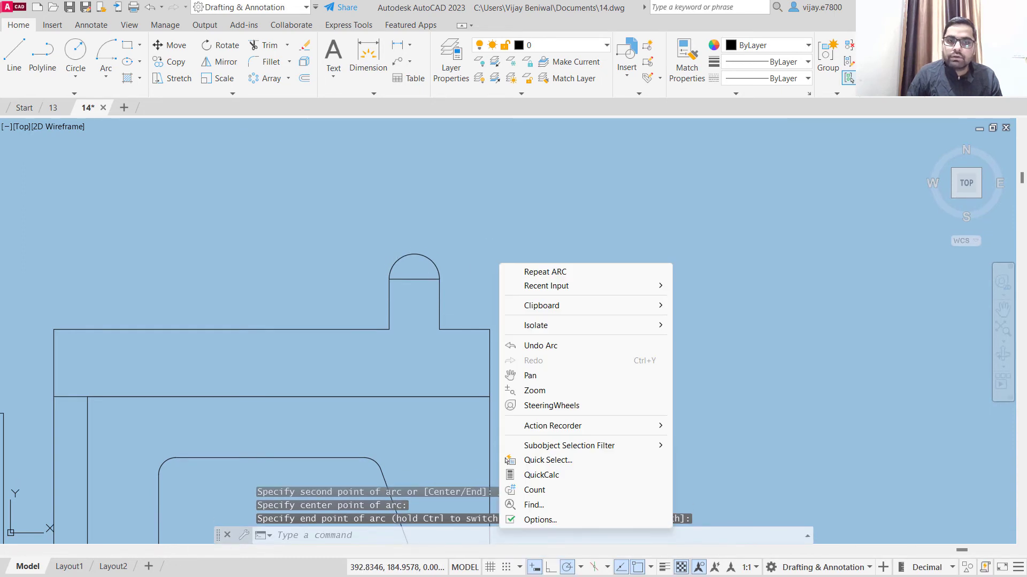
{"action": "left_click", "coordinate": [495, 248]}
{"action": "scroll", "coordinate": [495, 248], "scroll_direction": "down", "scroll_amount": 2}
{"action": "scroll", "coordinate": [540, 294], "scroll_direction": "down", "scroll_amount": 2}
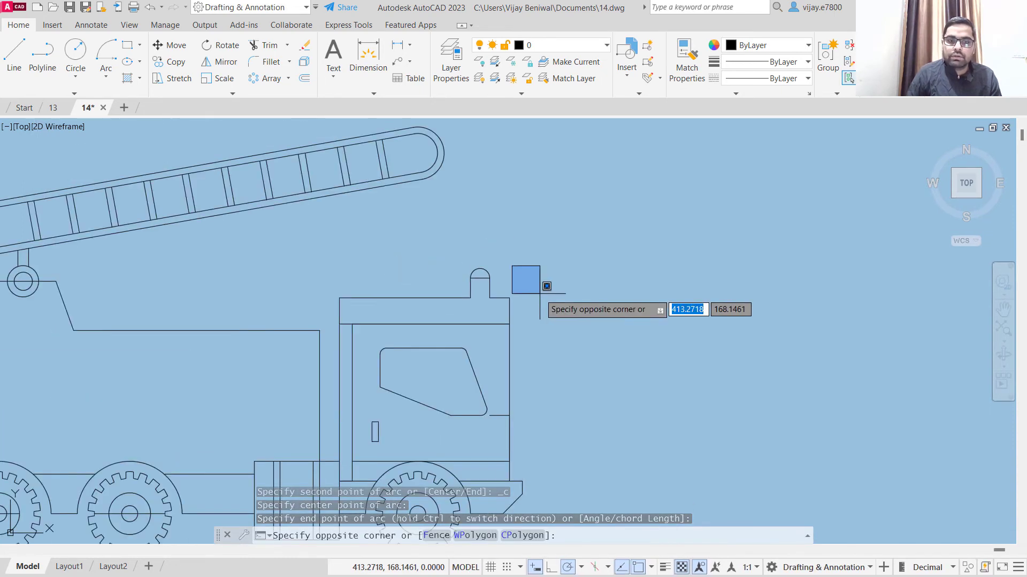
{"action": "scroll", "coordinate": [541, 293], "scroll_direction": "up", "scroll_amount": 2}
{"action": "left_click", "coordinate": [540, 294]}
- Hatch the tyre ring of all three wheels with the ANSI31 pattern at scale 1
{"action": "scroll", "coordinate": [522, 298], "scroll_direction": "down", "scroll_amount": 3}
{"action": "middle_click_drag", "start_coordinate": [356, 296], "coordinate": [411, 252]}
{"action": "scroll", "coordinate": [420, 323], "scroll_direction": "up", "scroll_amount": 1}
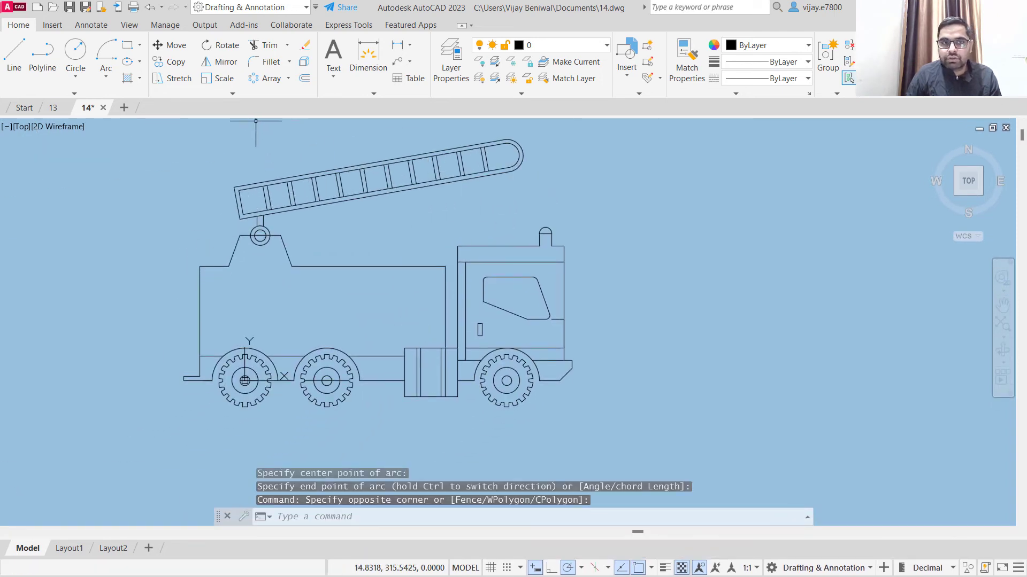
{"action": "left_click", "coordinate": [130, 80]}
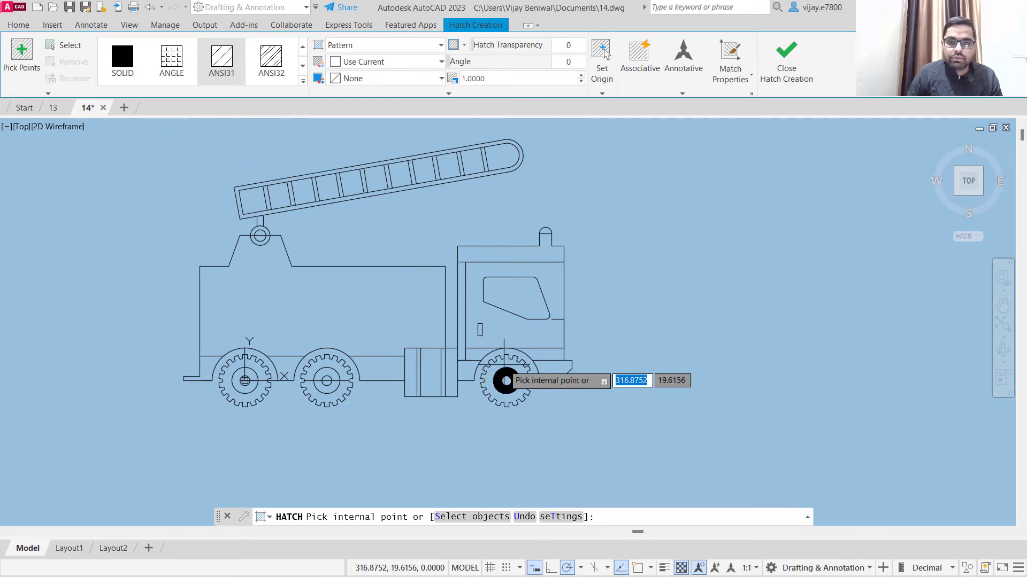
{"action": "left_click", "coordinate": [502, 375]}
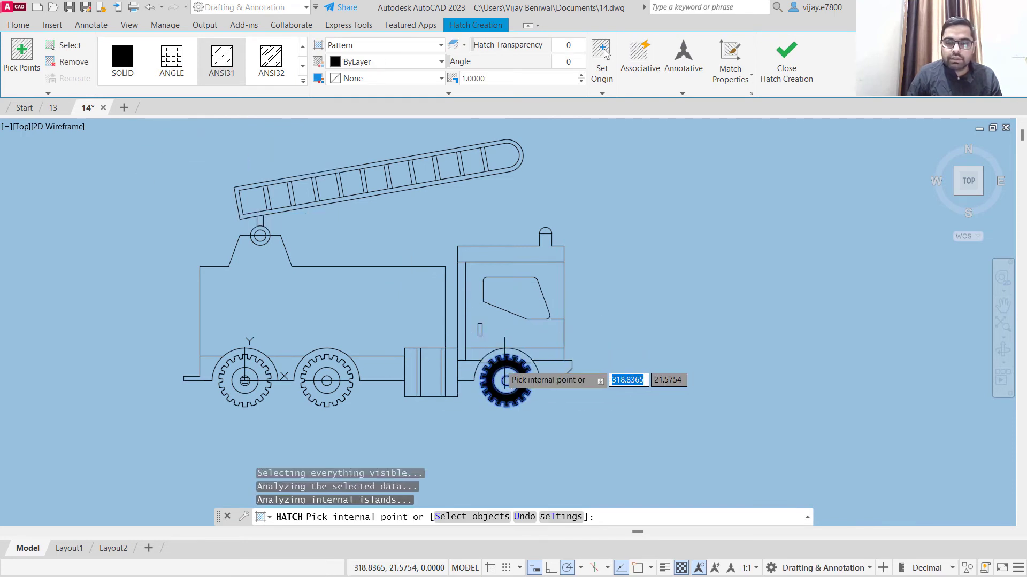
{"action": "left_click", "coordinate": [321, 365]}
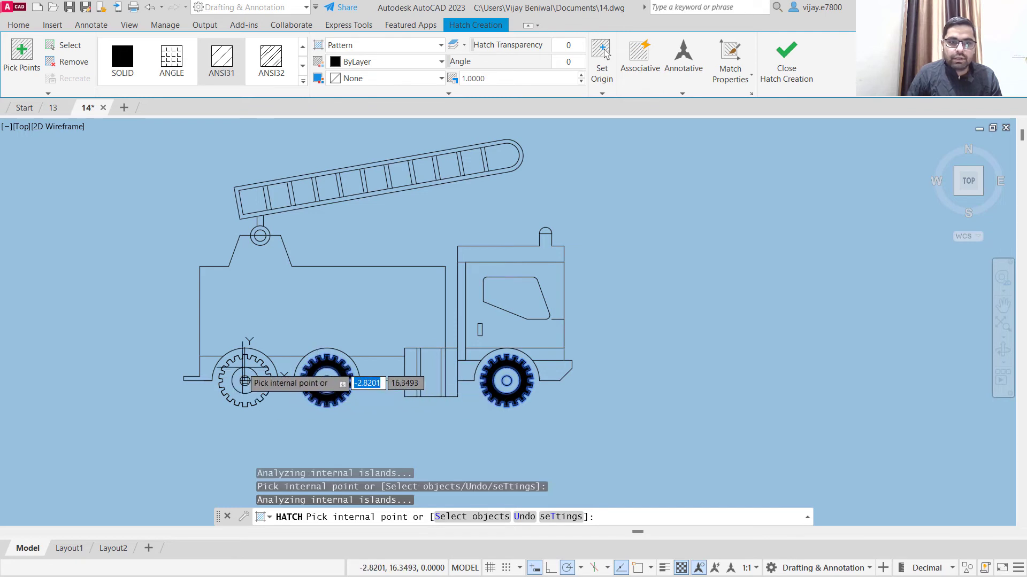
{"action": "left_click", "coordinate": [252, 365]}
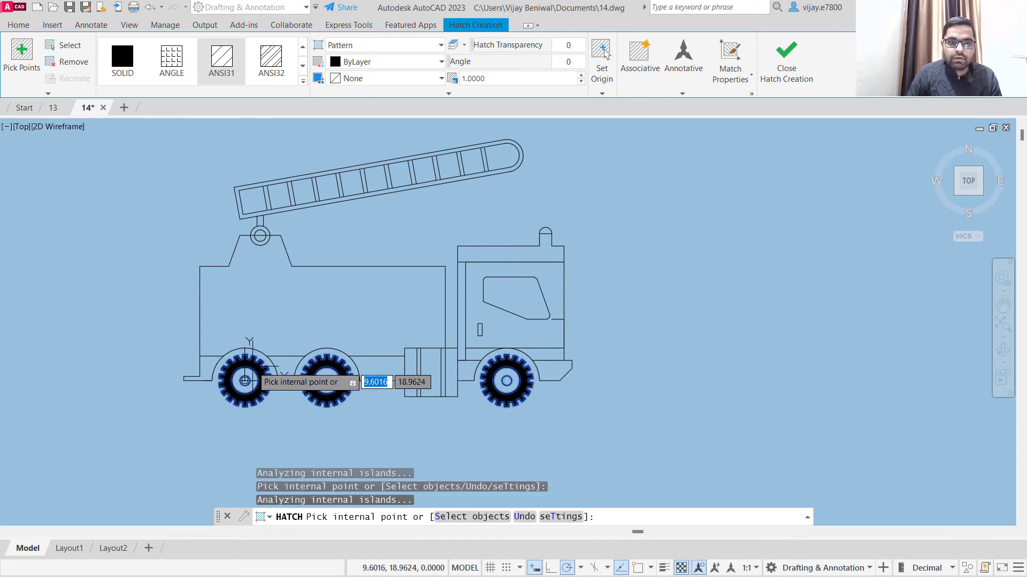
{"action": "right_click", "coordinate": [614, 217]}
{"action": "left_click", "coordinate": [626, 220]}
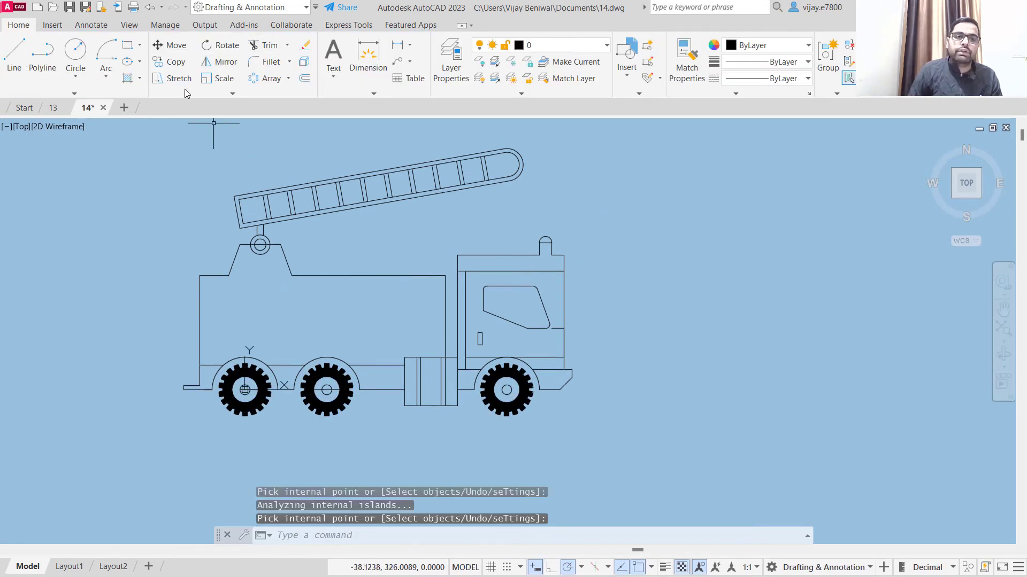
- Hatch the cab side around the window and door handle with a solid fill in red 237,31,36
{"action": "left_click", "coordinate": [135, 79]}
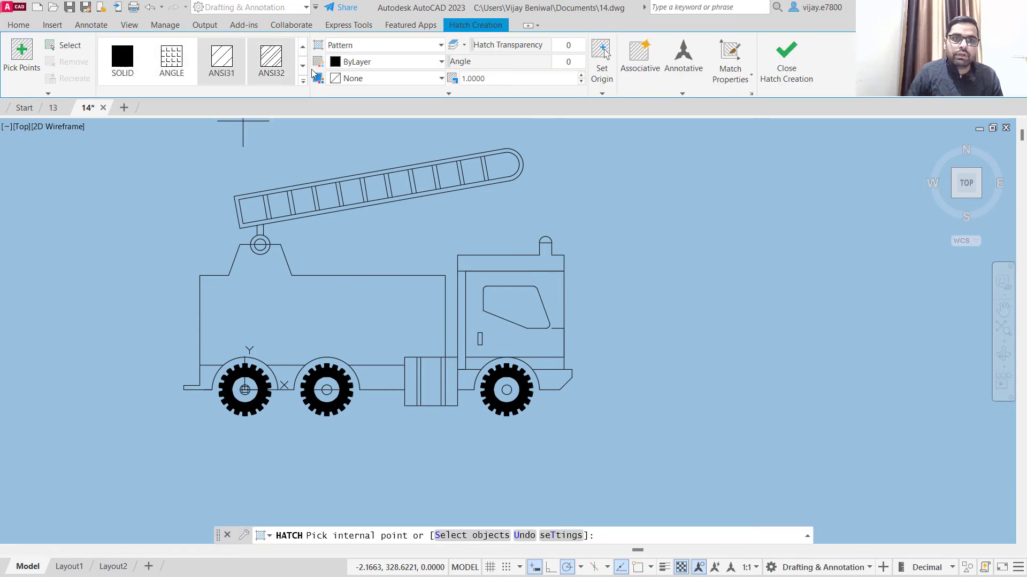
{"action": "left_click", "coordinate": [346, 50]}
{"action": "left_click", "coordinate": [342, 59]}
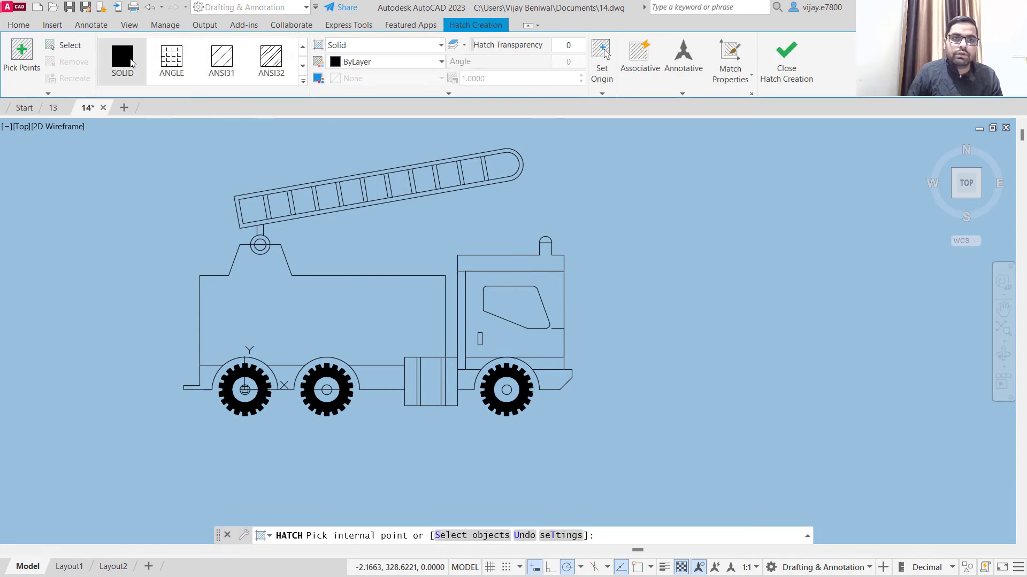
{"action": "left_click", "coordinate": [411, 62]}
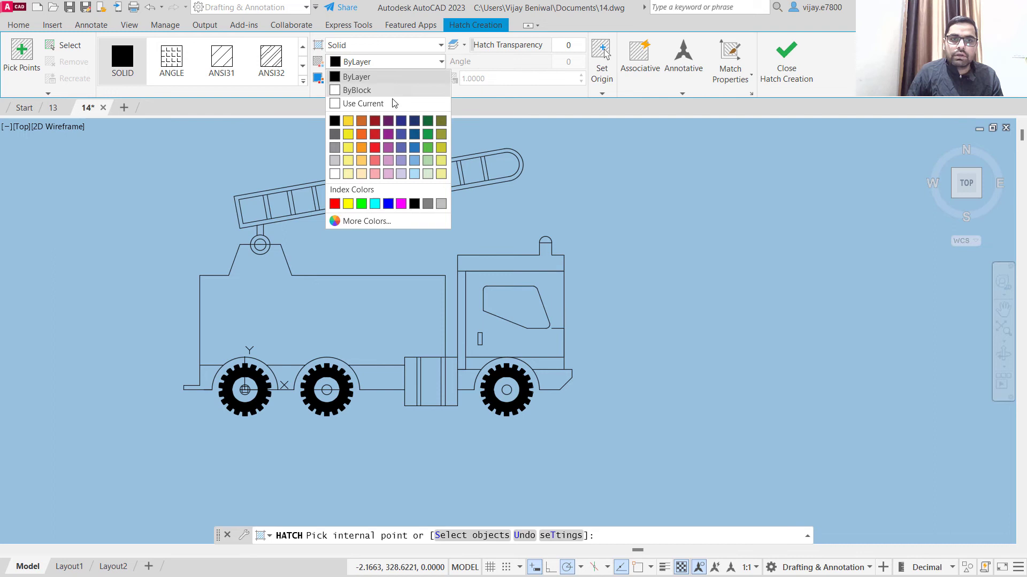
{"action": "left_click", "coordinate": [375, 147]}
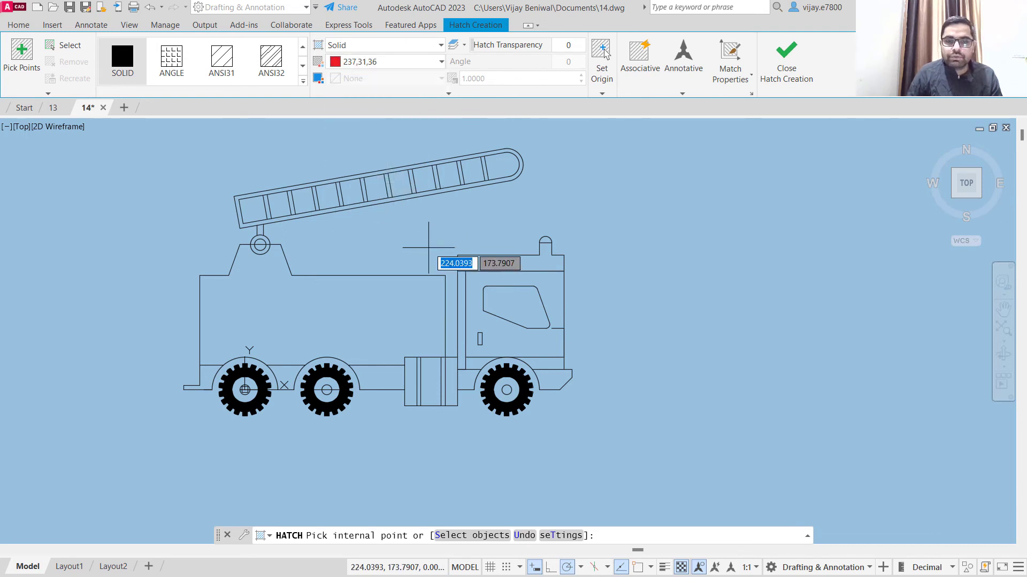
{"action": "left_click", "coordinate": [481, 282]}
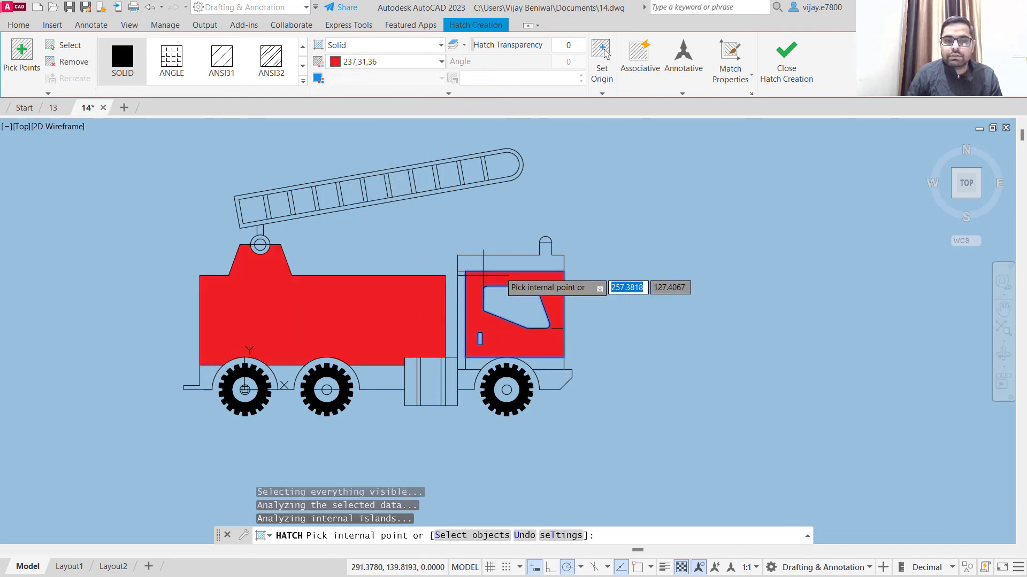
- Change the cab hatch to the true colour 238,47,51 by lowering the luminance to 56
{"action": "left_click", "coordinate": [390, 62]}
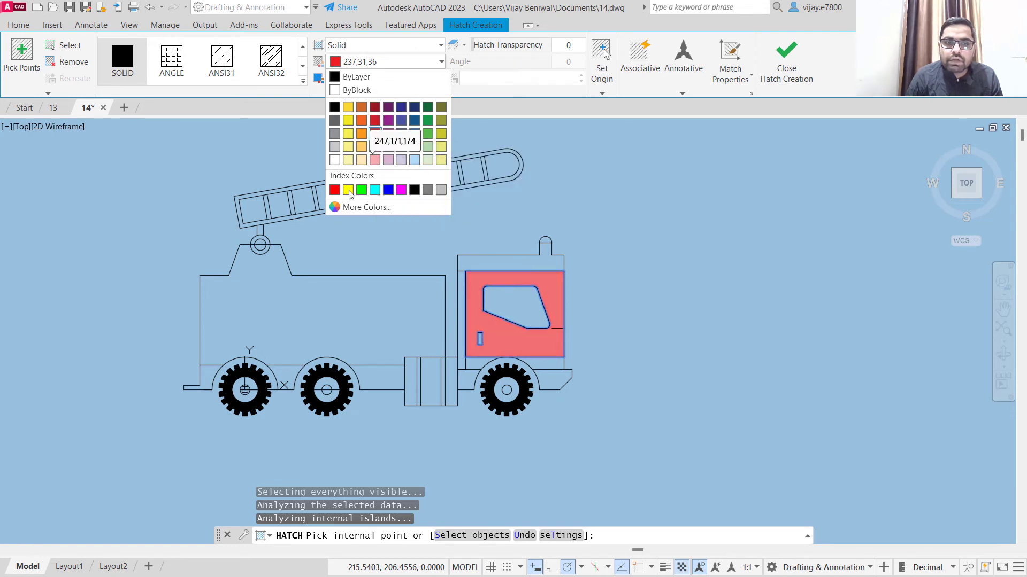
{"action": "left_click", "coordinate": [354, 208]}
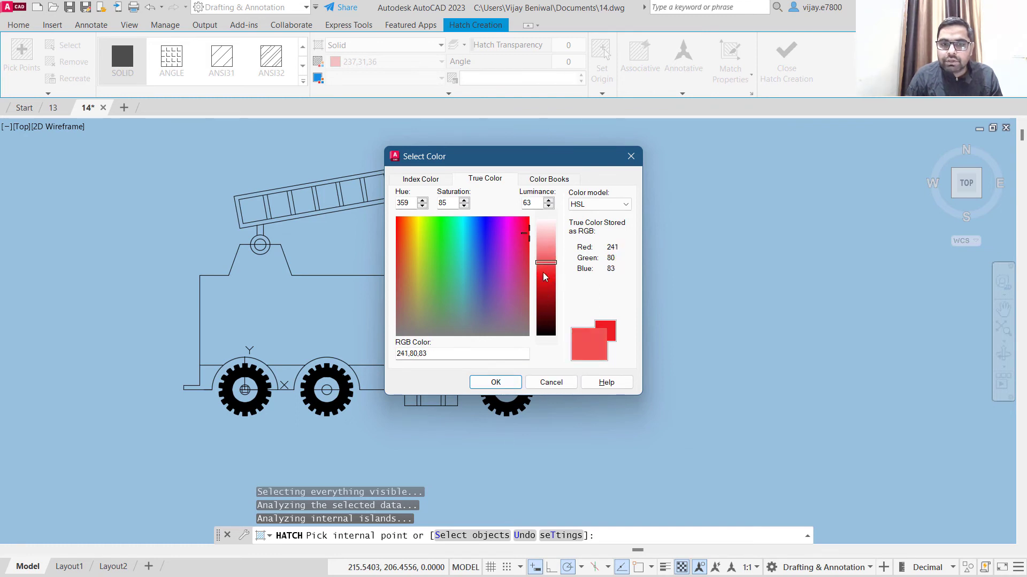
{"action": "left_click", "coordinate": [544, 272]}
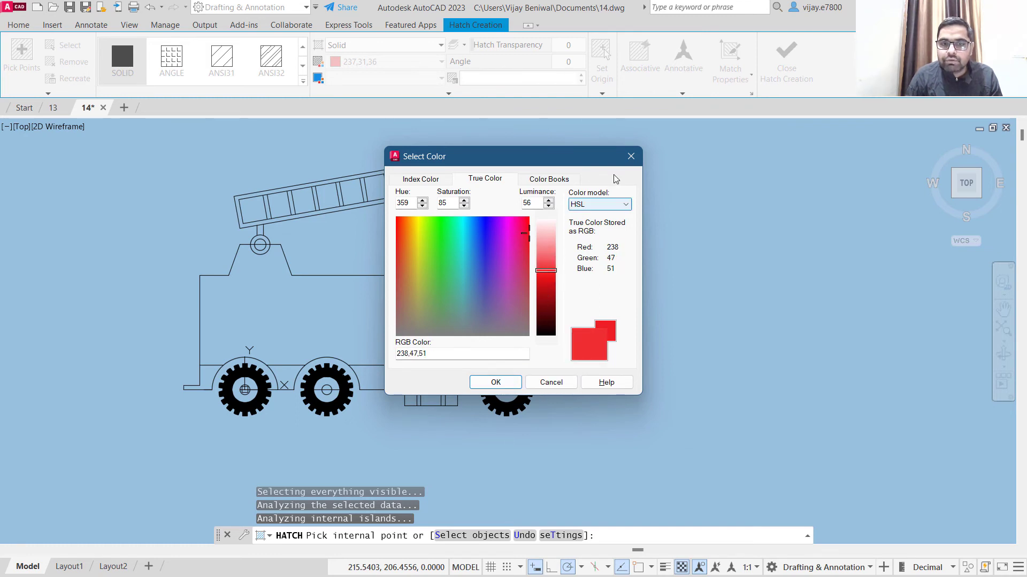
{"action": "left_click", "coordinate": [495, 383]}
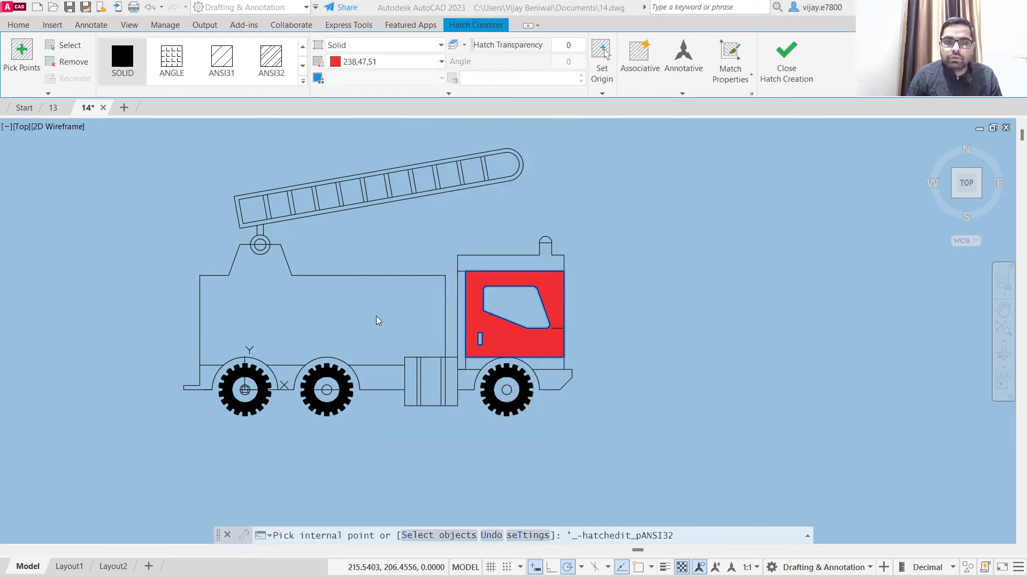
- Try to add the rear body and the cab's lower strip to the solid red hatch, and undo those picks
{"action": "left_click", "coordinate": [428, 324]}
{"action": "left_click", "coordinate": [527, 263]}
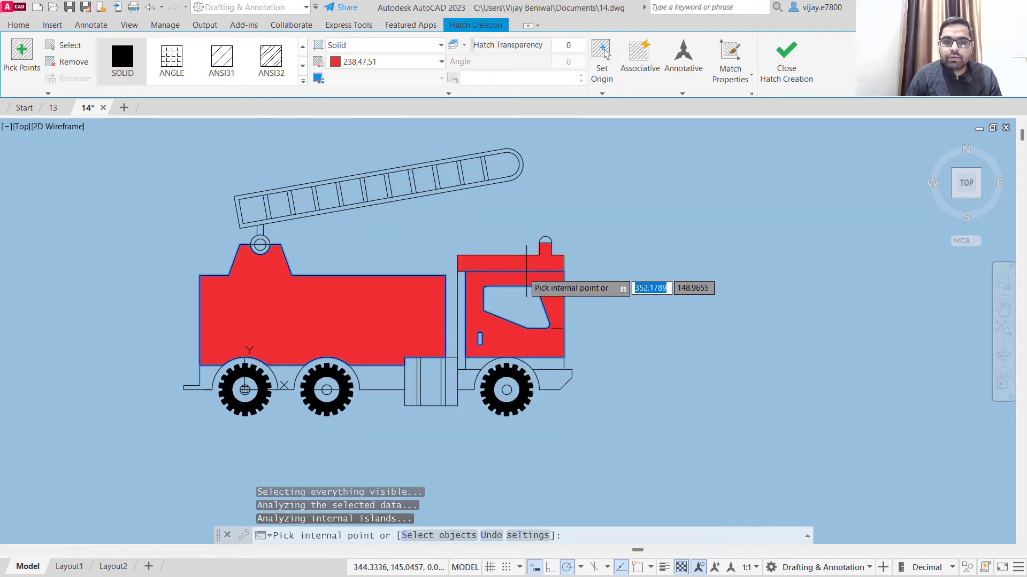
{"action": "left_click", "coordinate": [469, 367]}
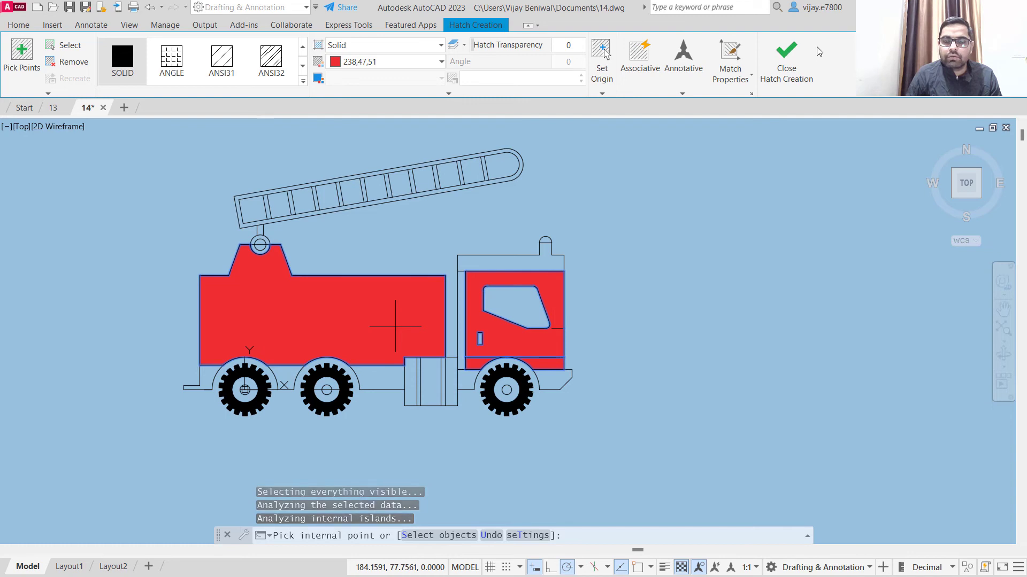
{"action": "left_click", "coordinate": [271, 59]}
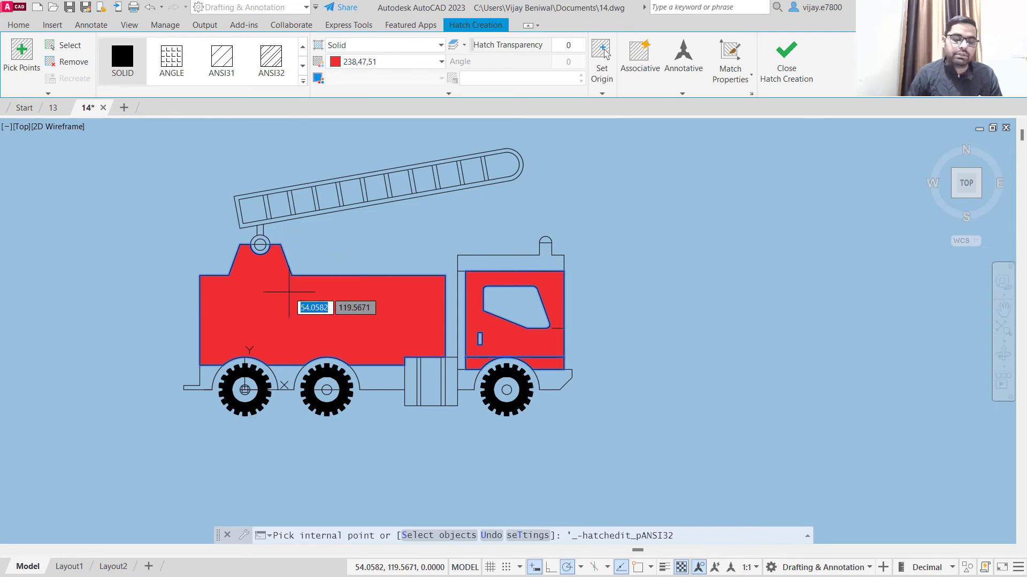
{"action": "key", "text": "ctrl+z"}
{"action": "key", "text": "ctrl+z"}
{"action": "key", "text": "ctrl+z"}
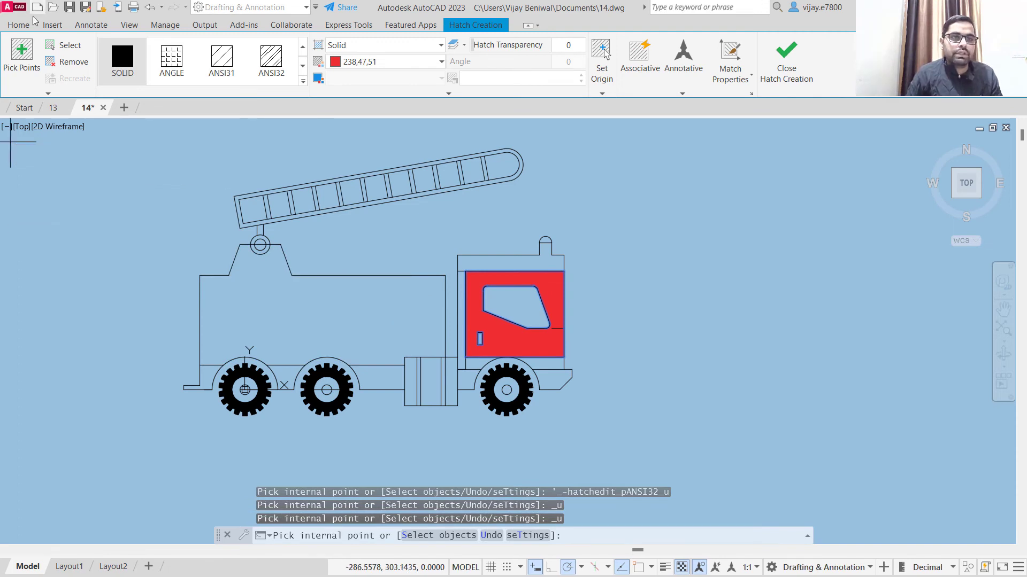
- Draw a horizontal line across the base of the trapezoidal ladder mount, joining its two lower corners along the rear body's top edge
{"action": "left_click", "coordinate": [18, 25]}
{"action": "scroll", "coordinate": [239, 282], "scroll_direction": "up", "scroll_amount": 6}
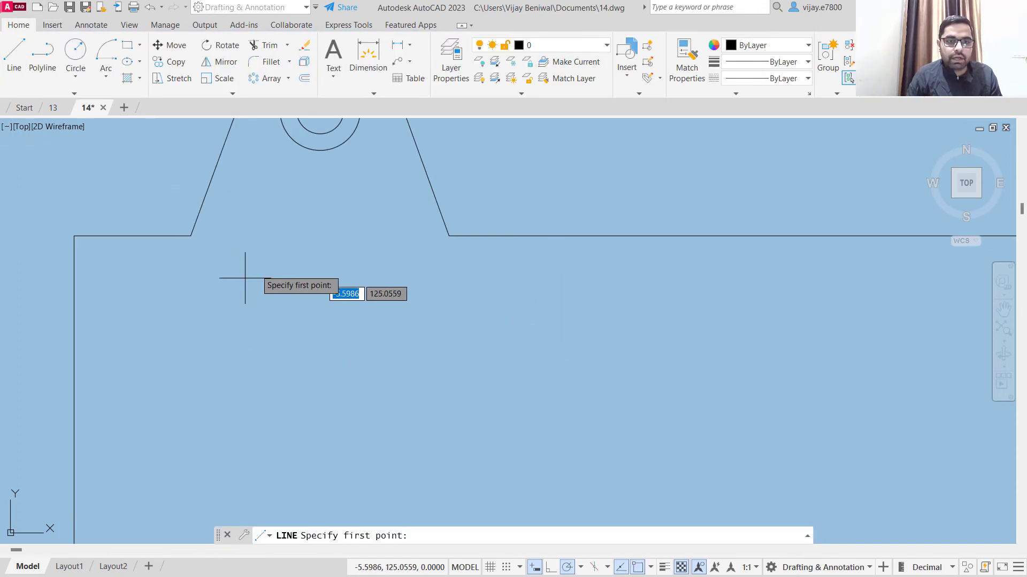
{"action": "left_click", "coordinate": [448, 236]}
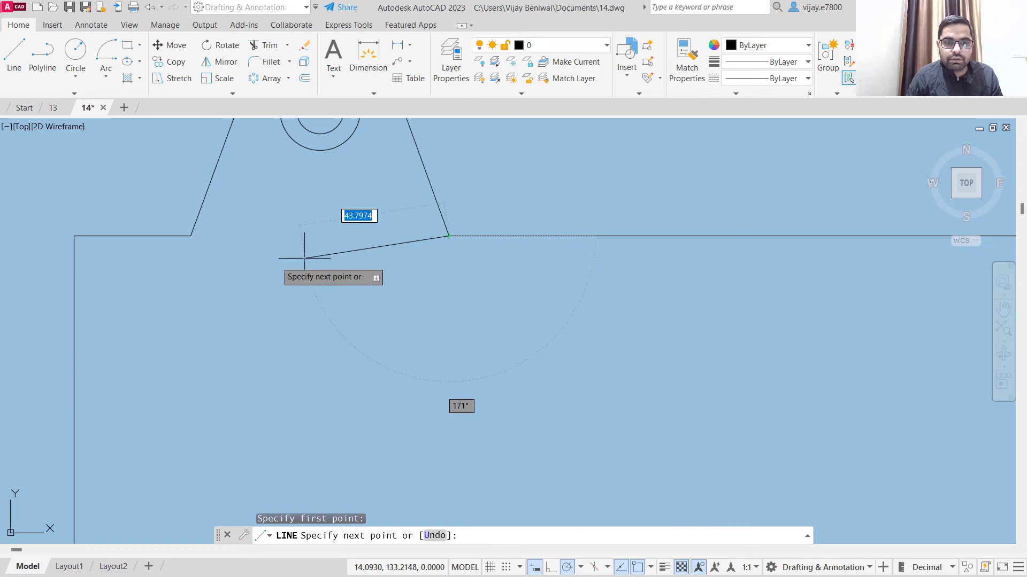
{"action": "left_click", "coordinate": [191, 235]}
{"action": "right_click", "coordinate": [319, 326]}
{"action": "left_click", "coordinate": [333, 335]}
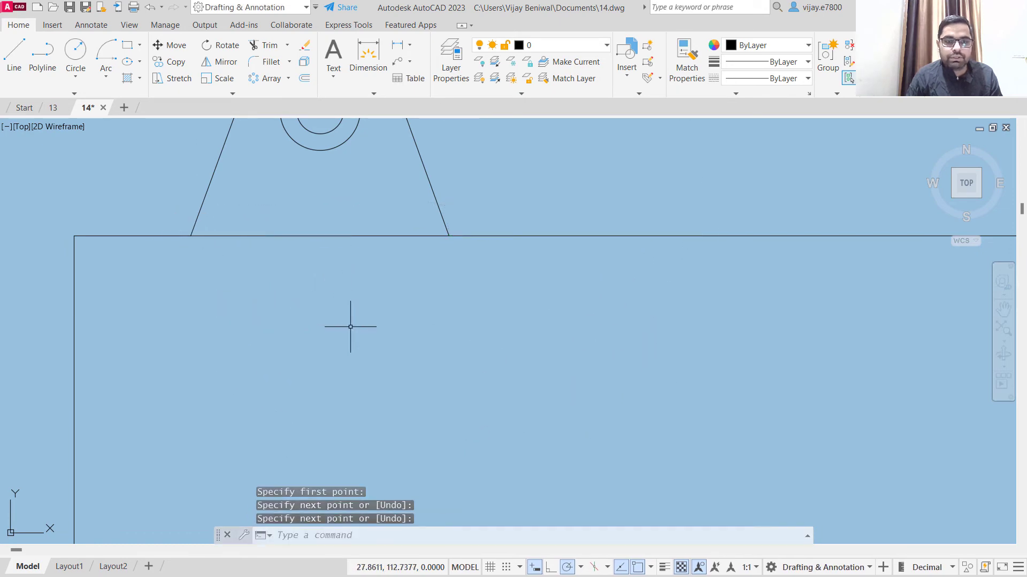
- Erase the leftover horizontal centre lines across the two rear wheels
{"action": "scroll", "coordinate": [348, 328], "scroll_direction": "down", "scroll_amount": 5}
{"action": "key", "text": "Escape"}
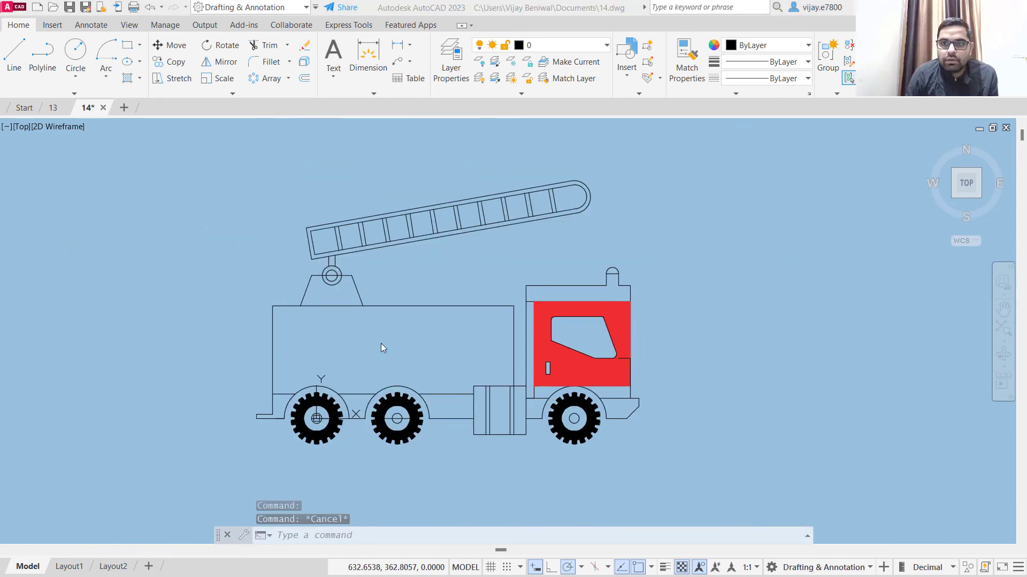
{"action": "scroll", "coordinate": [383, 407], "scroll_direction": "up", "scroll_amount": 4}
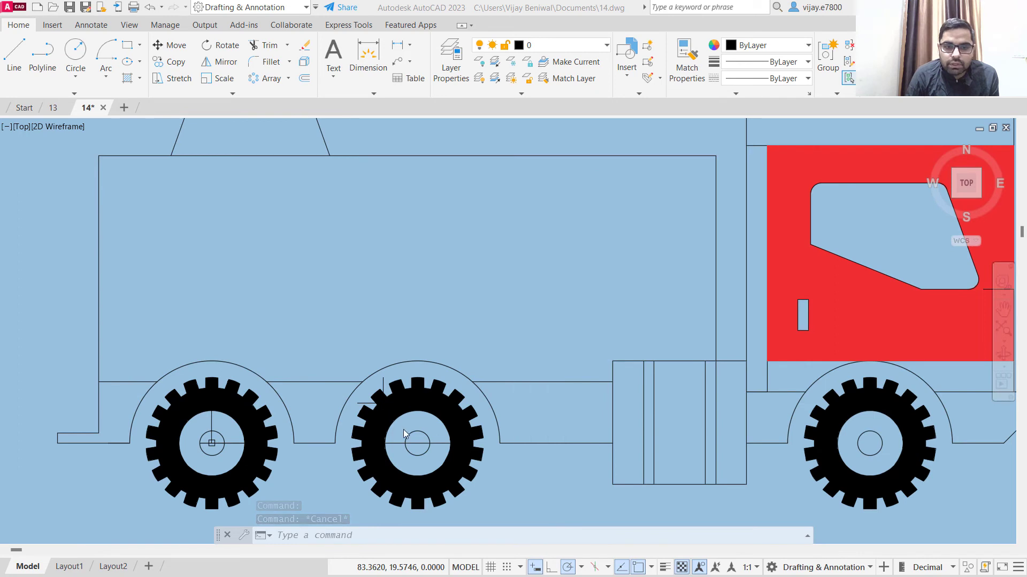
{"action": "left_click", "coordinate": [436, 445]}
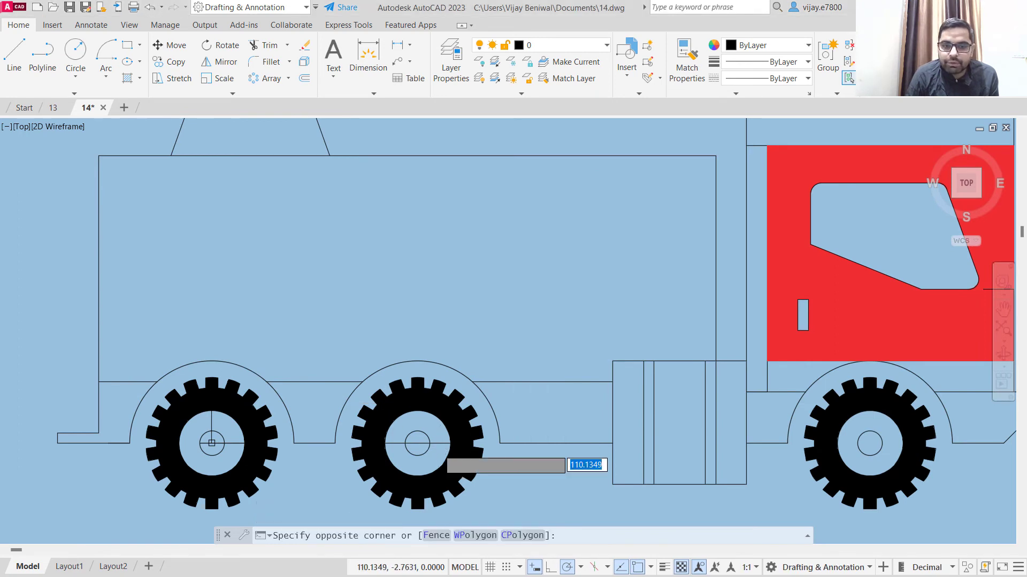
{"action": "left_click", "coordinate": [433, 439]}
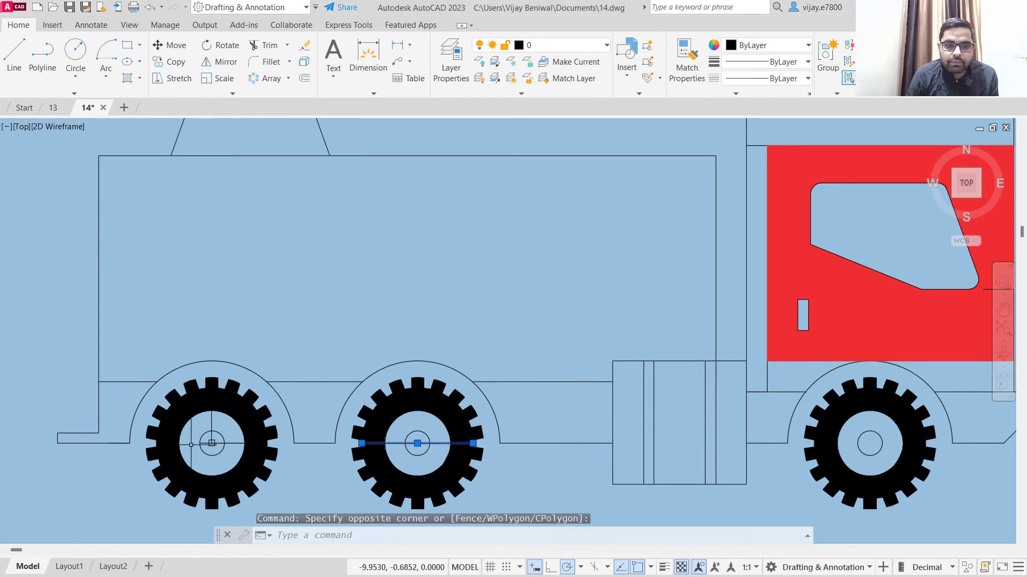
{"action": "left_click", "coordinate": [236, 445]}
{"action": "left_click", "coordinate": [230, 442]}
{"action": "key", "text": "Delete"}
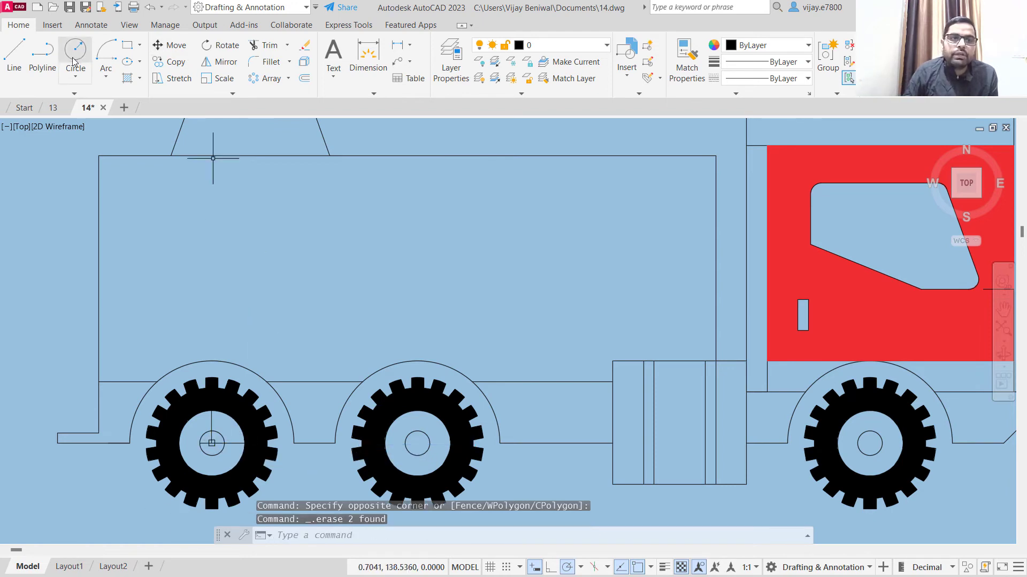
- Offset the three segments of the rear body's top edge downward by about 45 units, forming a continuous line across the body
{"action": "left_click", "coordinate": [304, 79]}
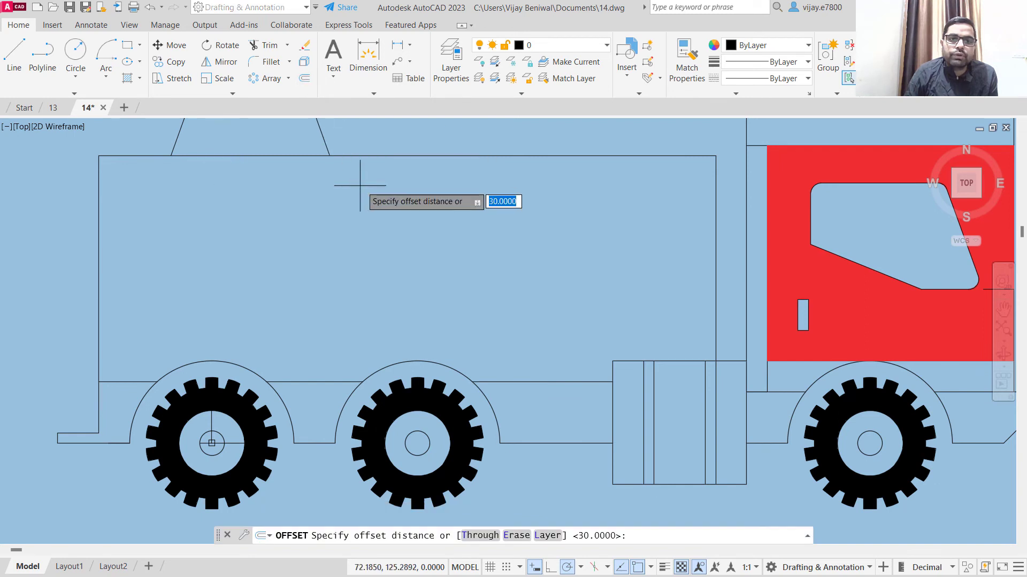
{"action": "left_click", "coordinate": [330, 156]}
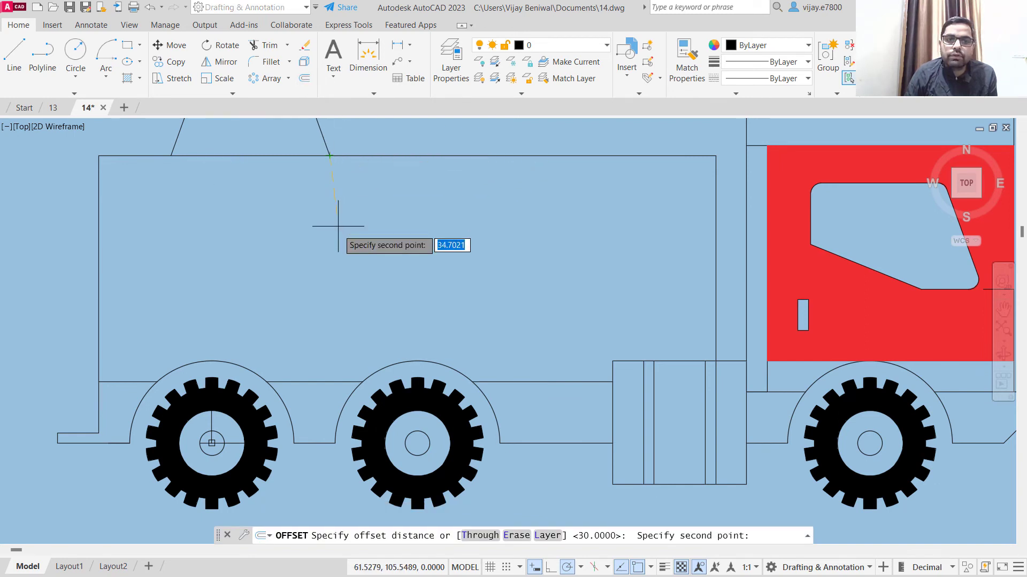
{"action": "left_click", "coordinate": [330, 248]}
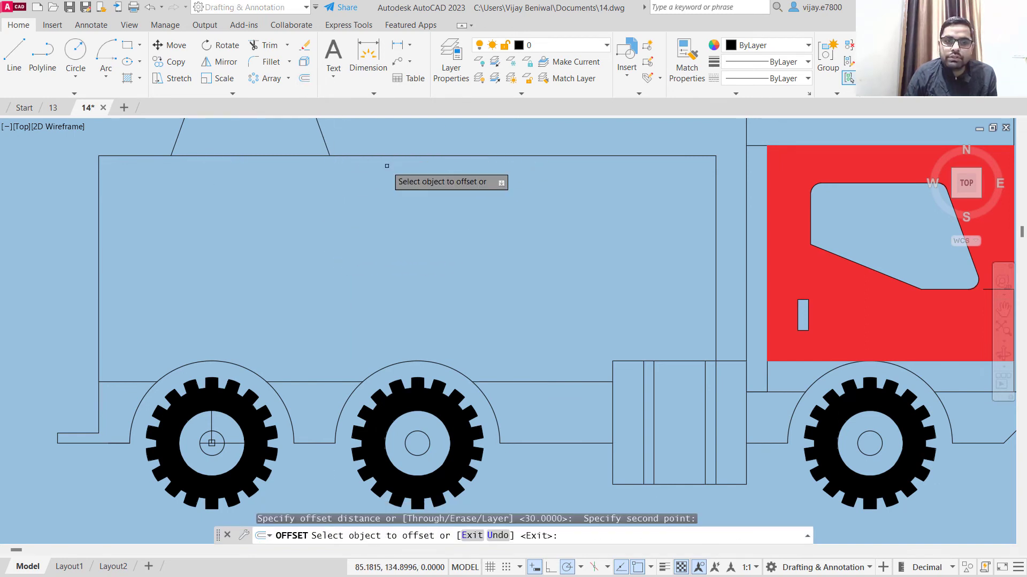
{"action": "left_click", "coordinate": [387, 156]}
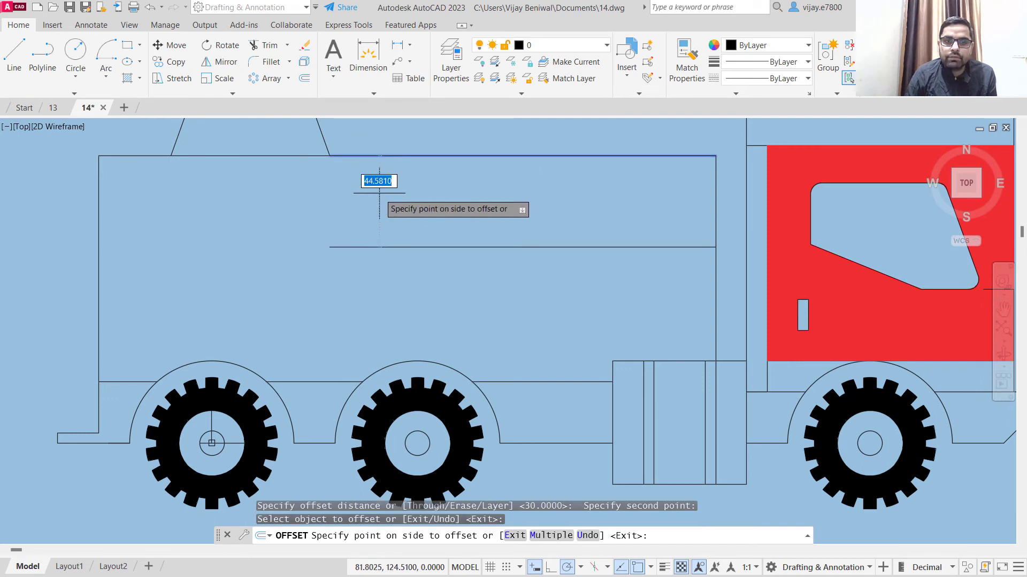
{"action": "left_click", "coordinate": [375, 178]}
{"action": "left_click", "coordinate": [279, 156]}
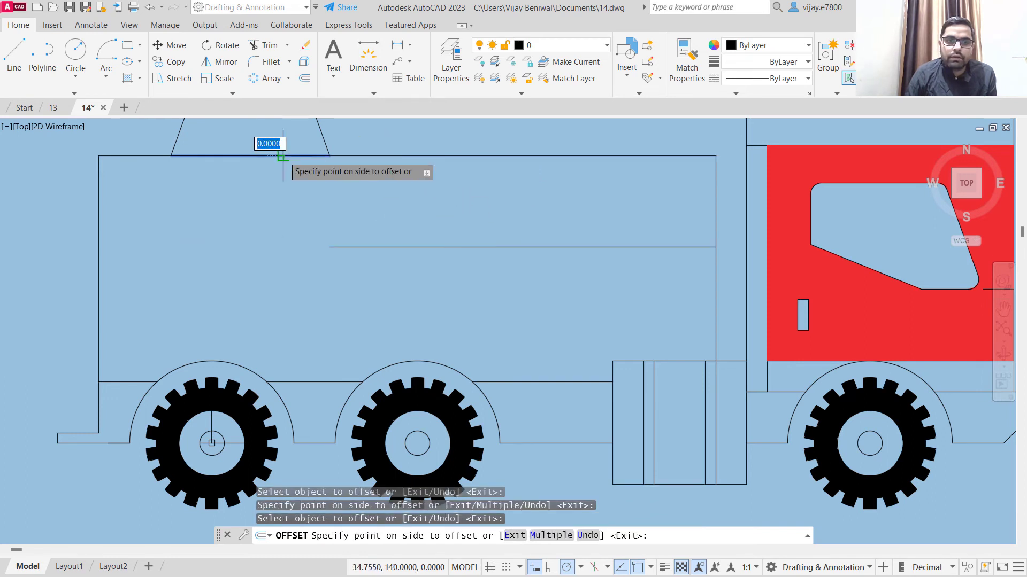
{"action": "left_click", "coordinate": [273, 179]}
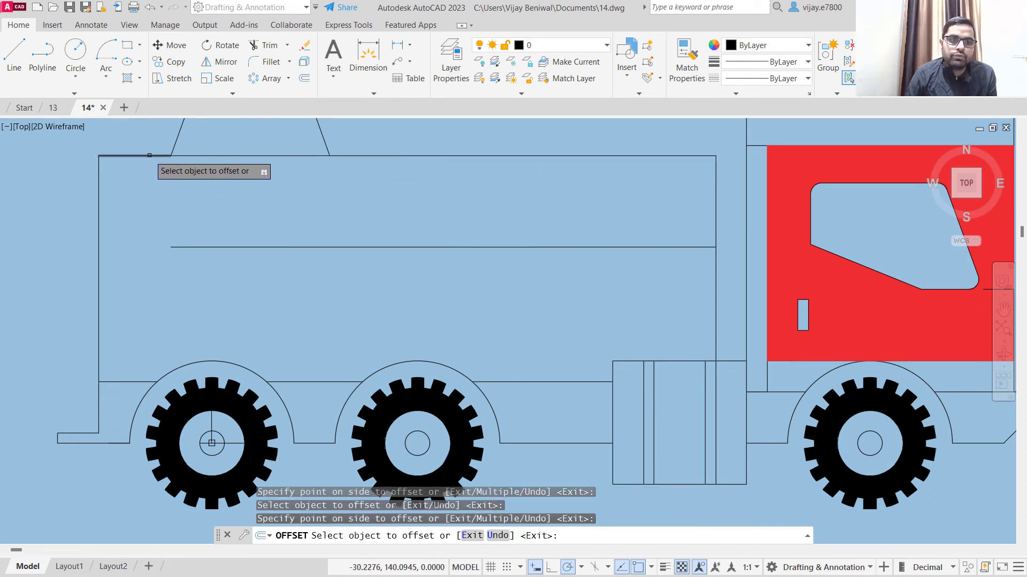
{"action": "left_click", "coordinate": [149, 156]}
{"action": "left_click", "coordinate": [155, 209]}
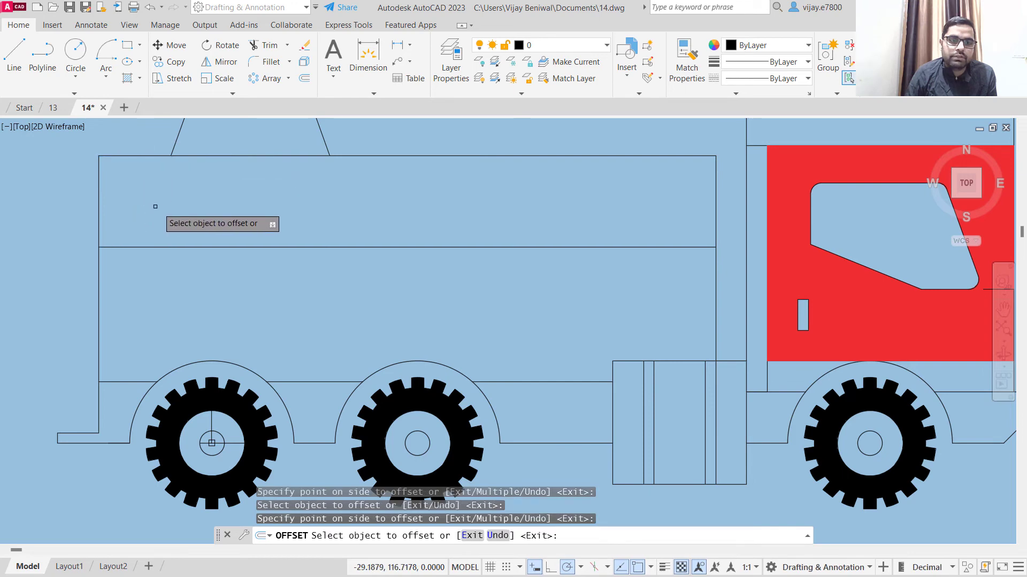
{"action": "left_click", "coordinate": [303, 80]}
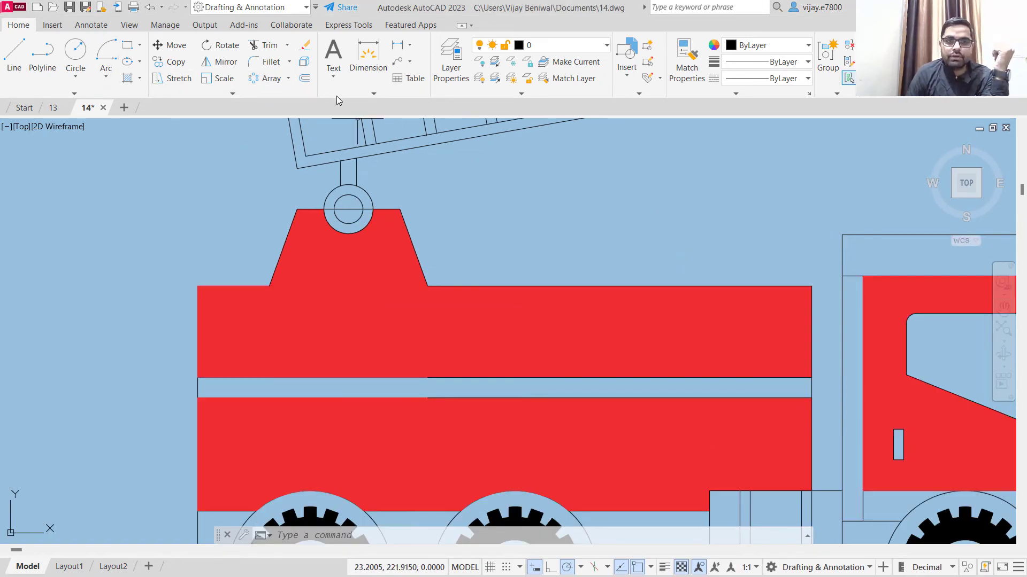
- Set up a solid hatch in the light grey true colour 199,204,204
{"action": "left_click", "coordinate": [128, 78]}
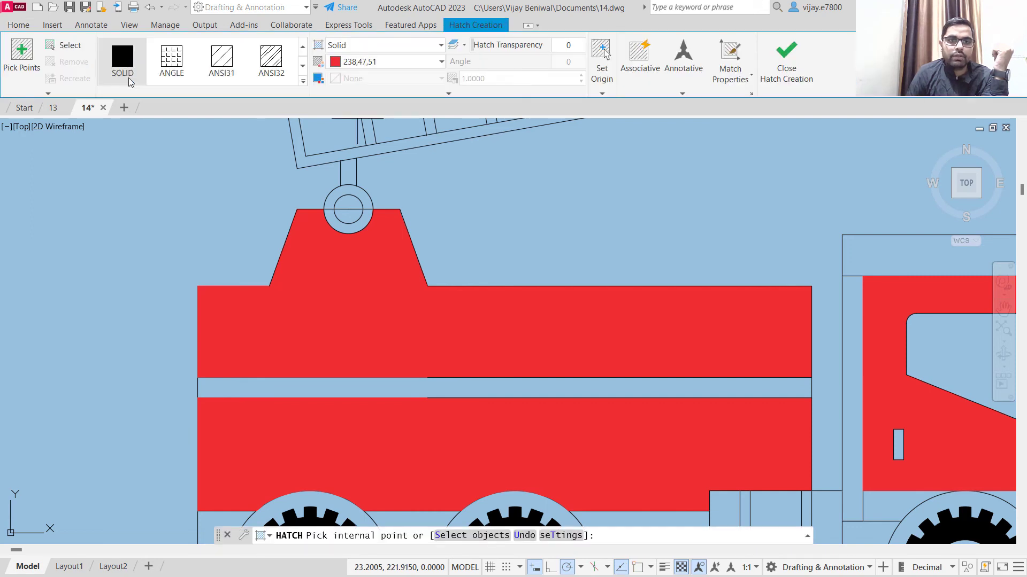
{"action": "left_click", "coordinate": [350, 47]}
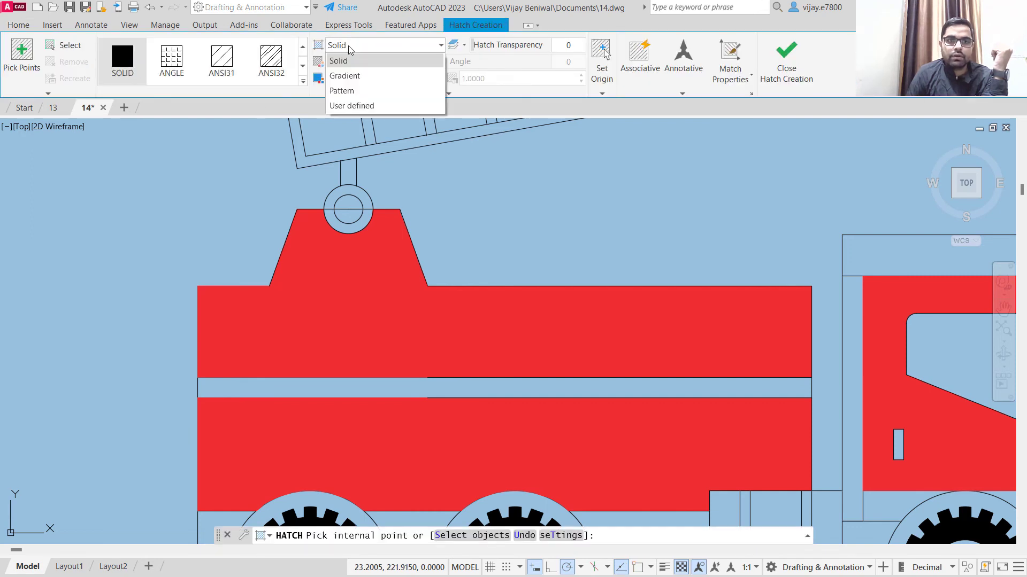
{"action": "left_click", "coordinate": [345, 62]}
{"action": "left_click", "coordinate": [343, 64]}
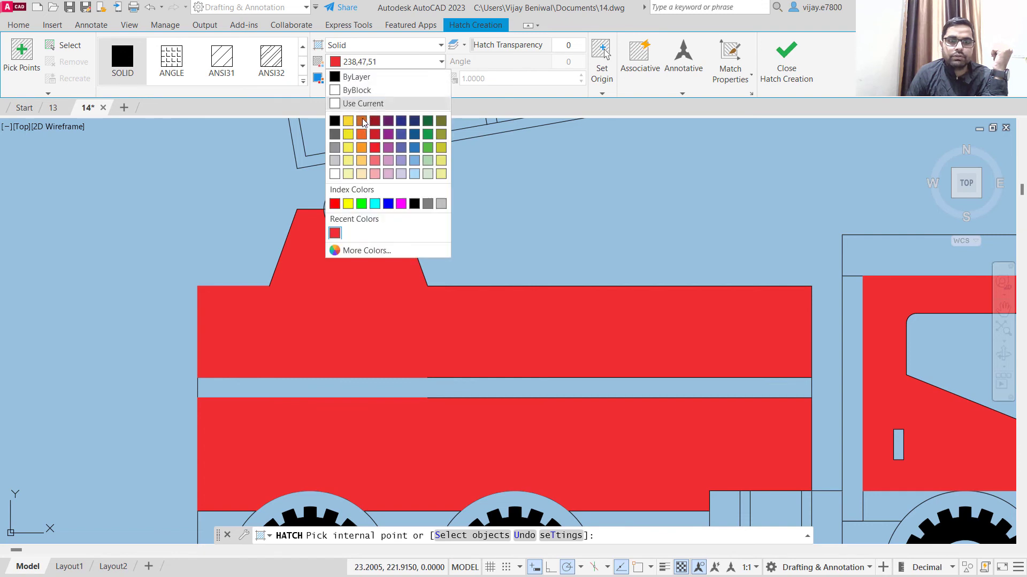
{"action": "left_click", "coordinate": [358, 251]}
{"action": "left_click_drag", "start_coordinate": [487, 257], "coordinate": [401, 229]}
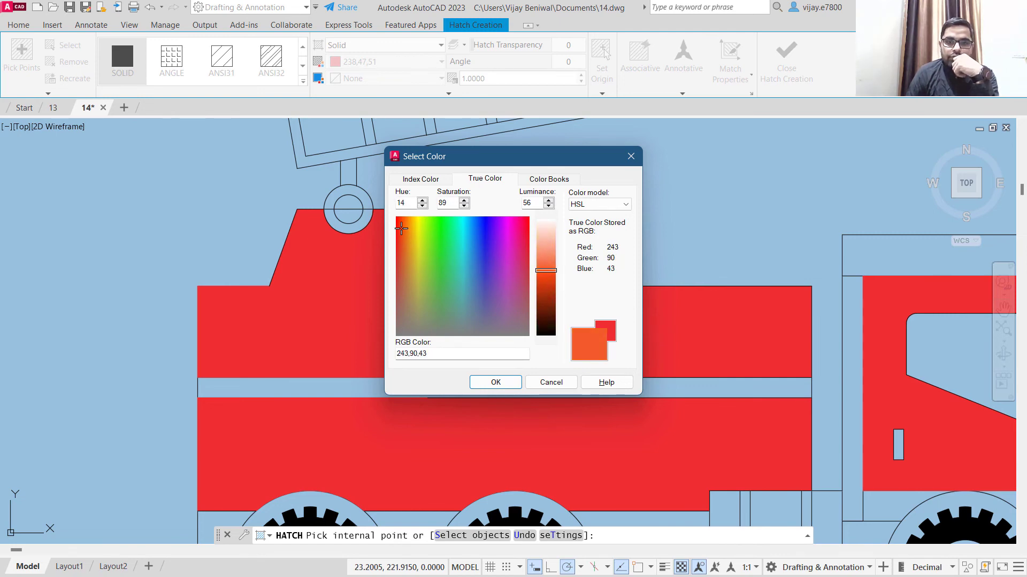
{"action": "left_click_drag", "start_coordinate": [542, 275], "coordinate": [539, 231]}
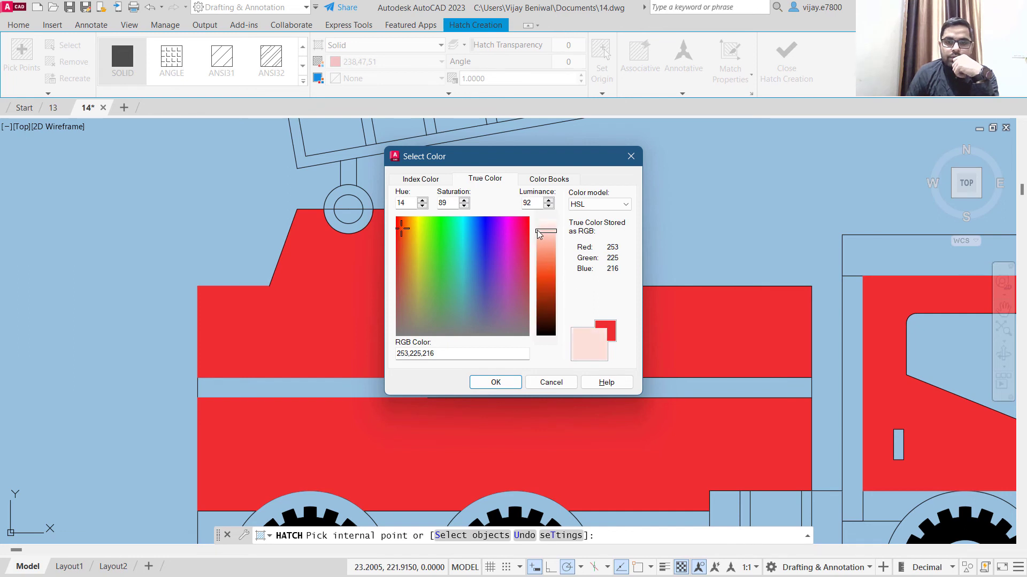
{"action": "left_click_drag", "start_coordinate": [418, 330], "coordinate": [450, 329]}
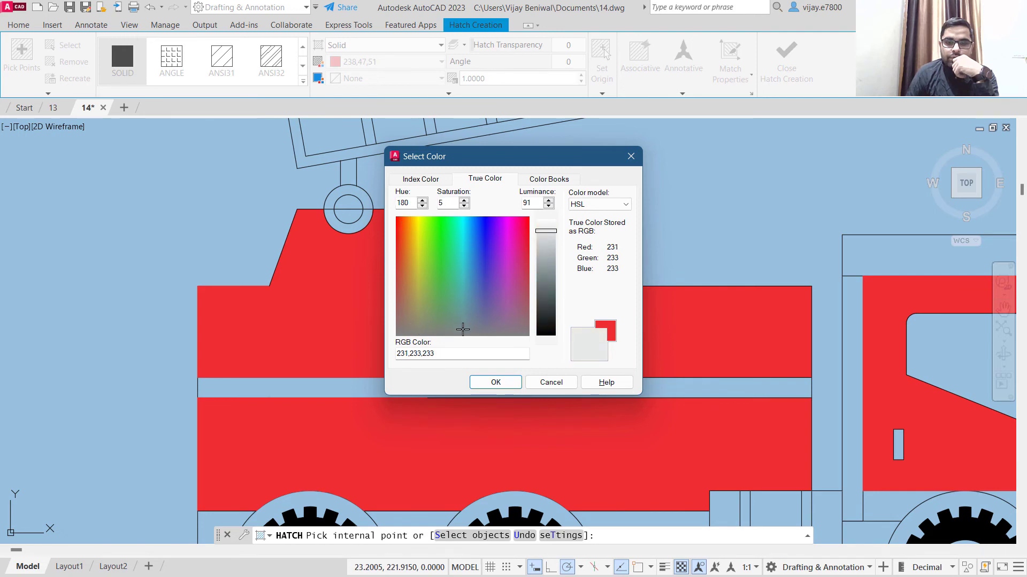
{"action": "left_click_drag", "start_coordinate": [547, 239], "coordinate": [545, 252]}
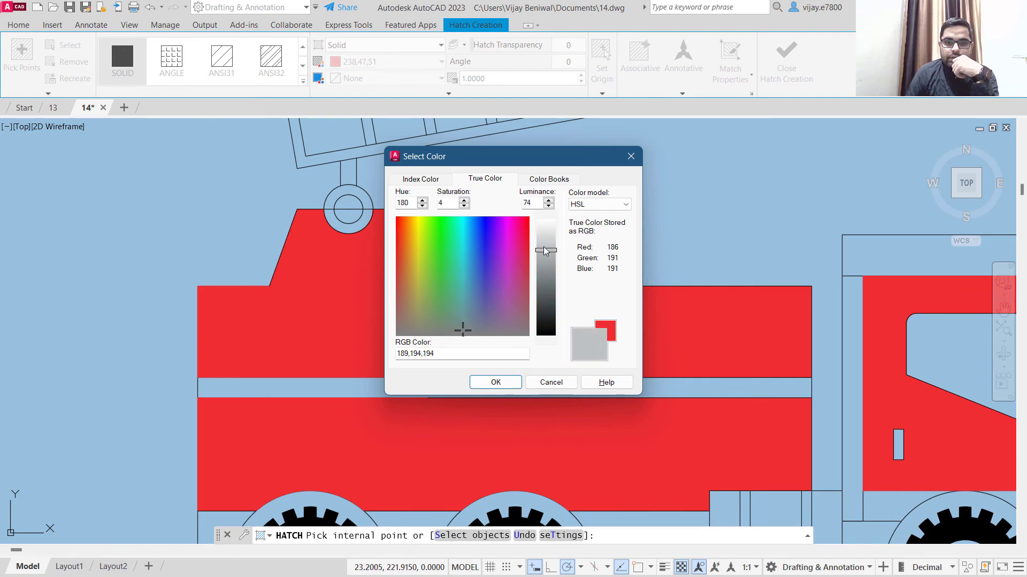
{"action": "left_click", "coordinate": [493, 383]}
- Add the ladder frame, its support post and pivot ring, and the cab's roof section to the grey hatch
{"action": "left_click", "coordinate": [415, 148]}
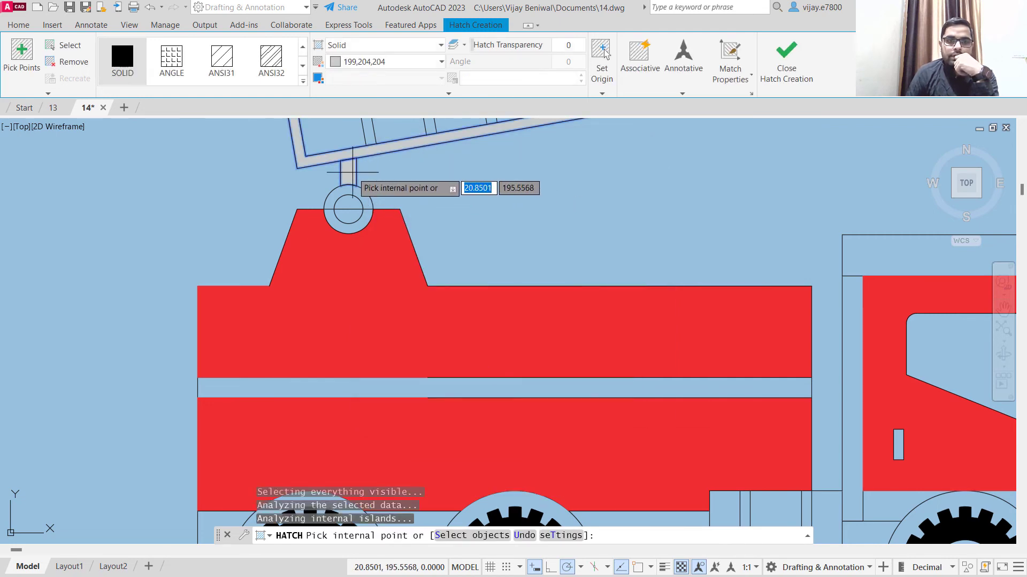
{"action": "left_click", "coordinate": [358, 196]}
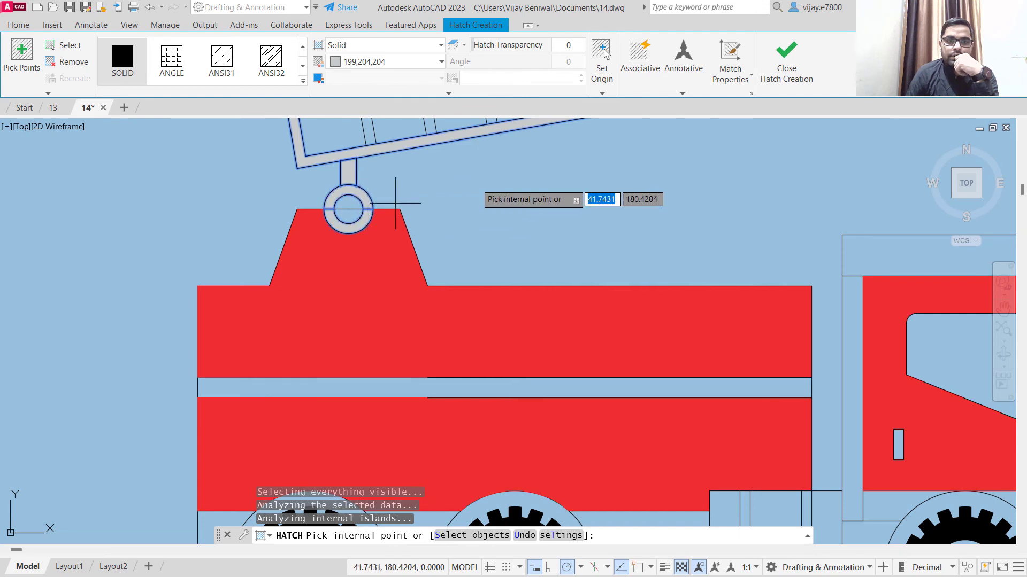
{"action": "scroll", "coordinate": [478, 193], "scroll_direction": "down", "scroll_amount": 2}
{"action": "left_click", "coordinate": [752, 229]}
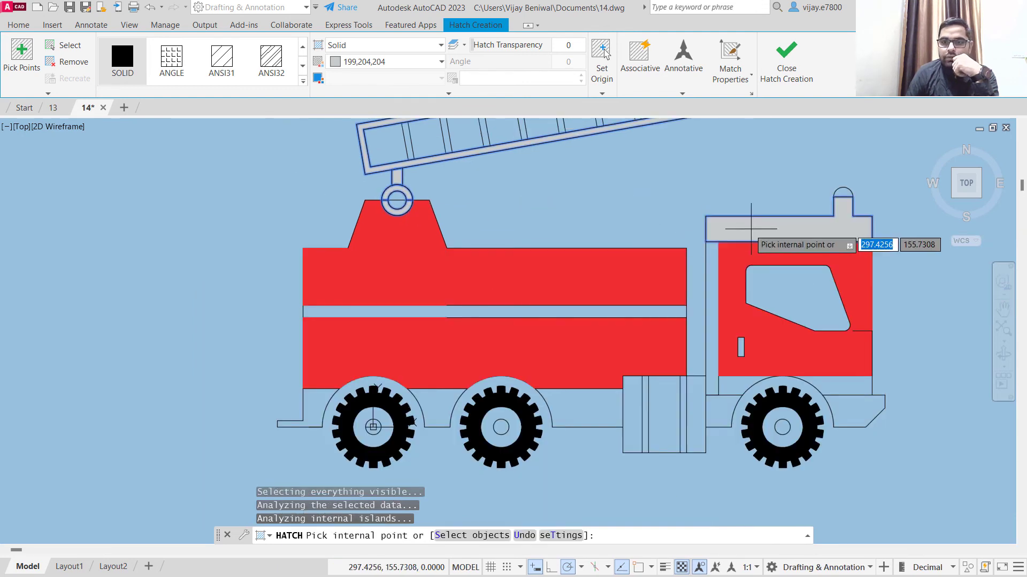
- Add the chassis sections between the wheels, the front bumper, the strip under the cab and the cab's rear pillar to the grey hatch
{"action": "left_click", "coordinate": [465, 405]}
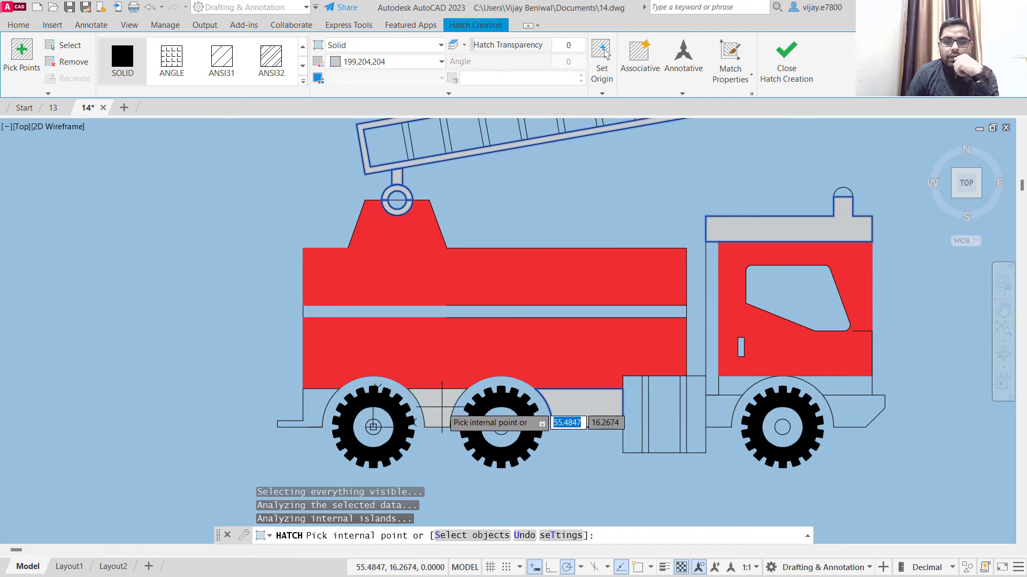
{"action": "left_click", "coordinate": [310, 406]}
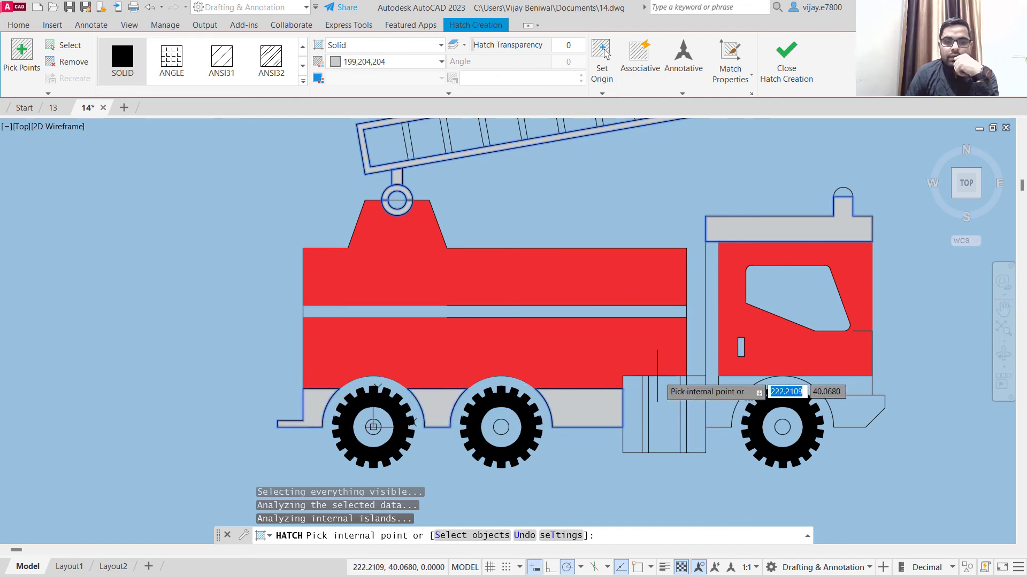
{"action": "left_click", "coordinate": [719, 412]}
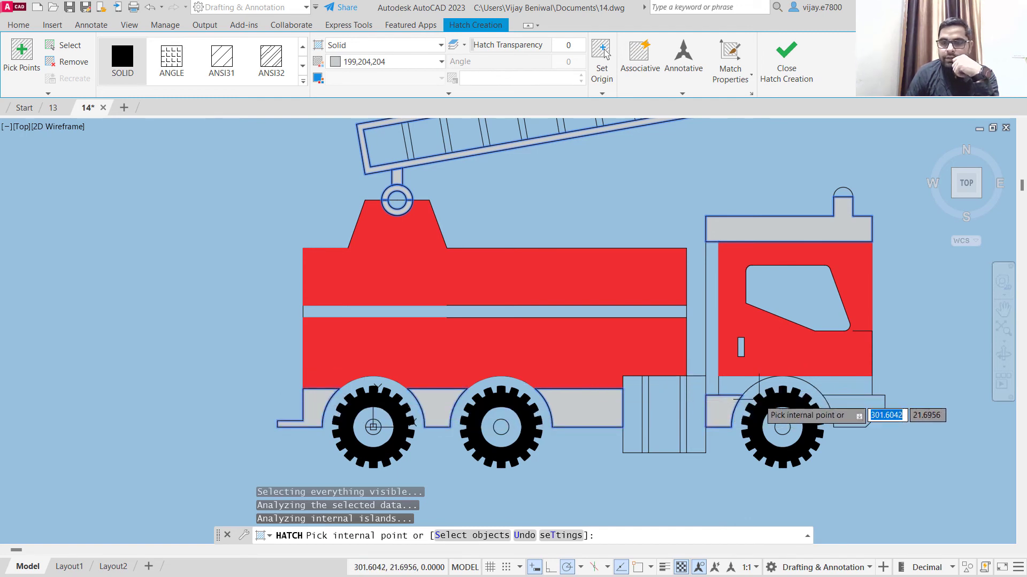
{"action": "left_click", "coordinate": [866, 409]}
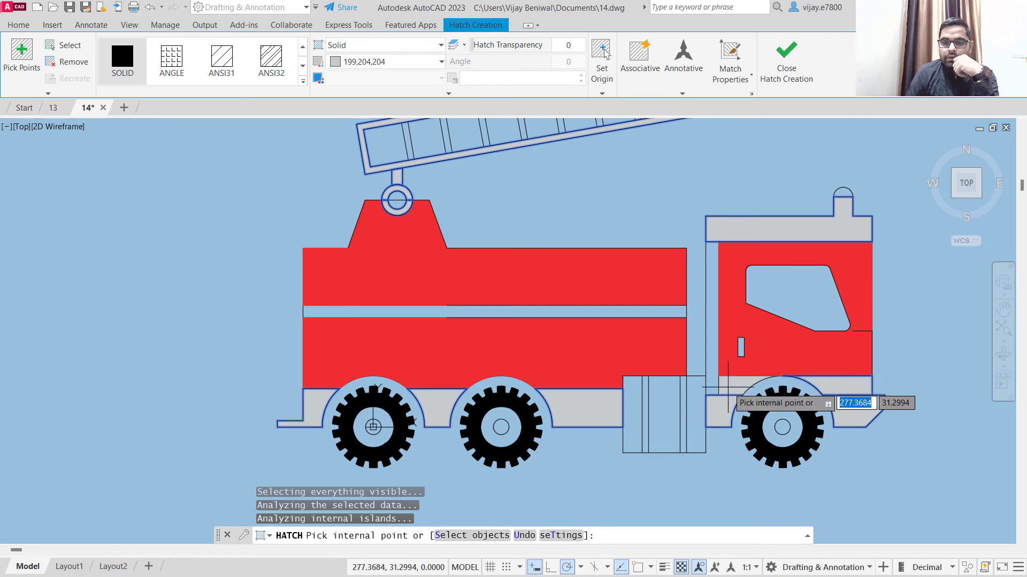
{"action": "left_click", "coordinate": [712, 386]}
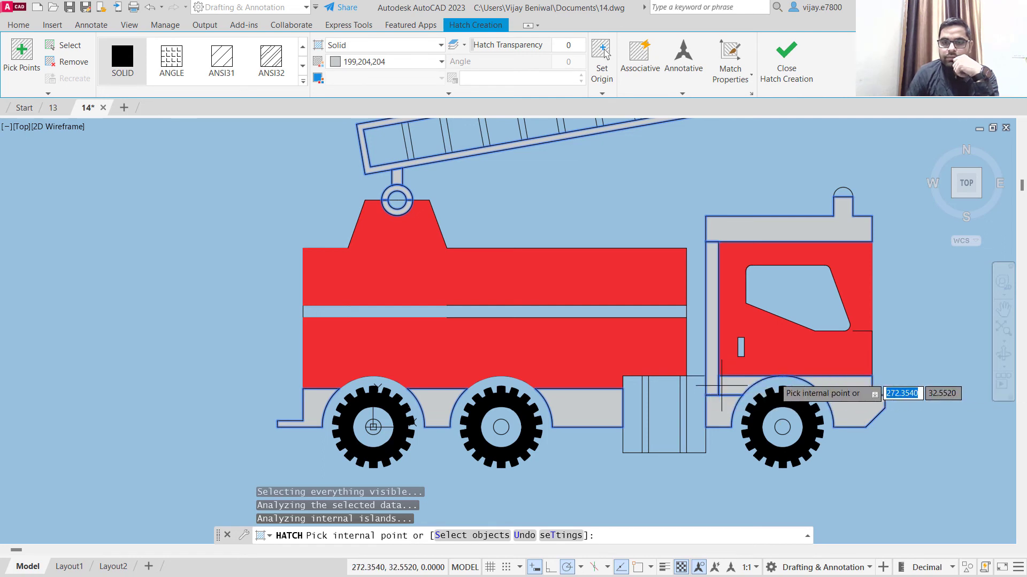
- Add the side box's two narrow vertical bands and the rear body's horizontal stripe to the grey hatch, and finish it
{"action": "scroll", "coordinate": [648, 398], "scroll_direction": "up", "scroll_amount": 2}
{"action": "left_click", "coordinate": [667, 394]}
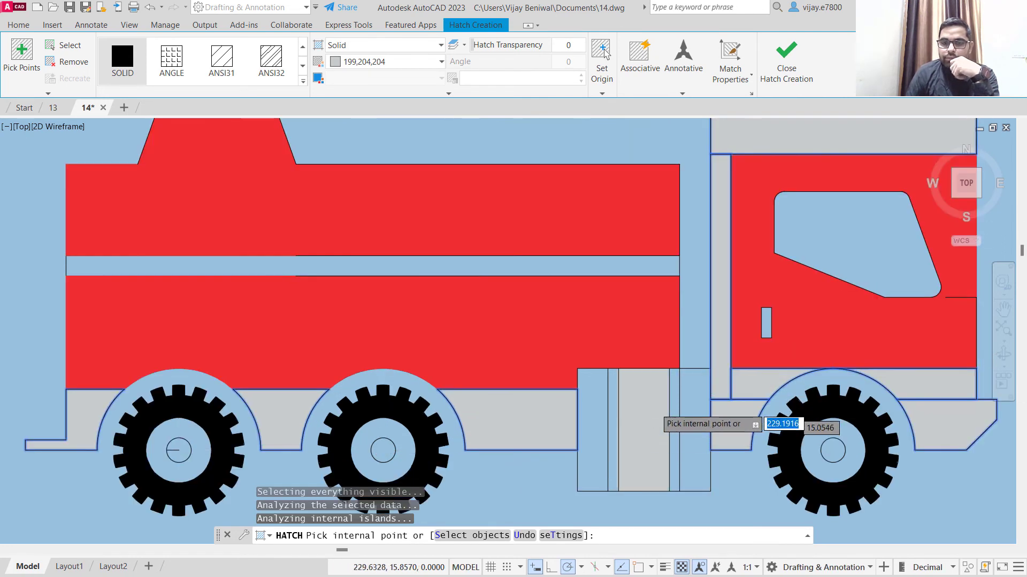
{"action": "scroll", "coordinate": [649, 415], "scroll_direction": "up", "scroll_amount": 2}
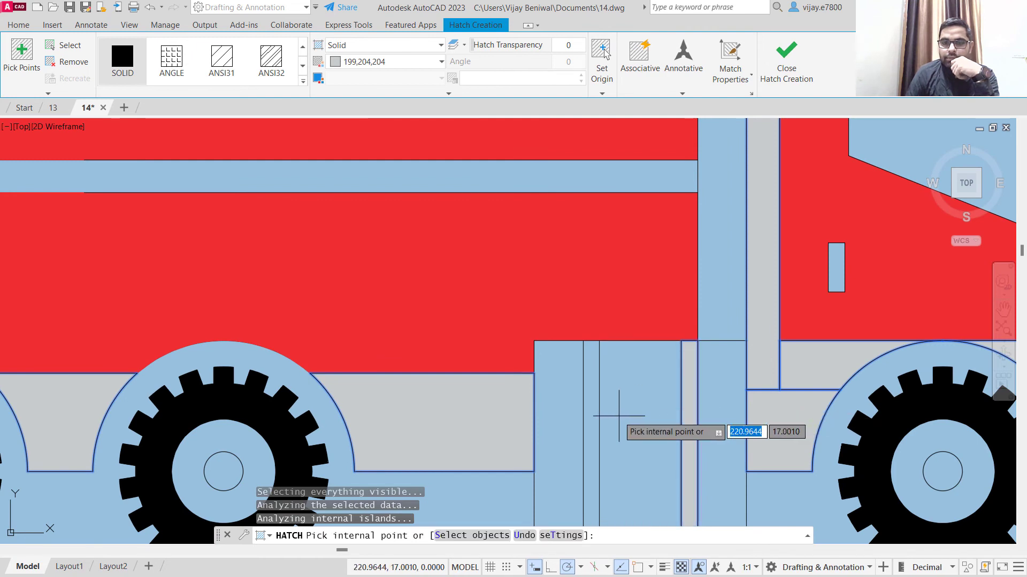
{"action": "left_click", "coordinate": [592, 415]}
{"action": "scroll", "coordinate": [607, 378], "scroll_direction": "down", "scroll_amount": 2}
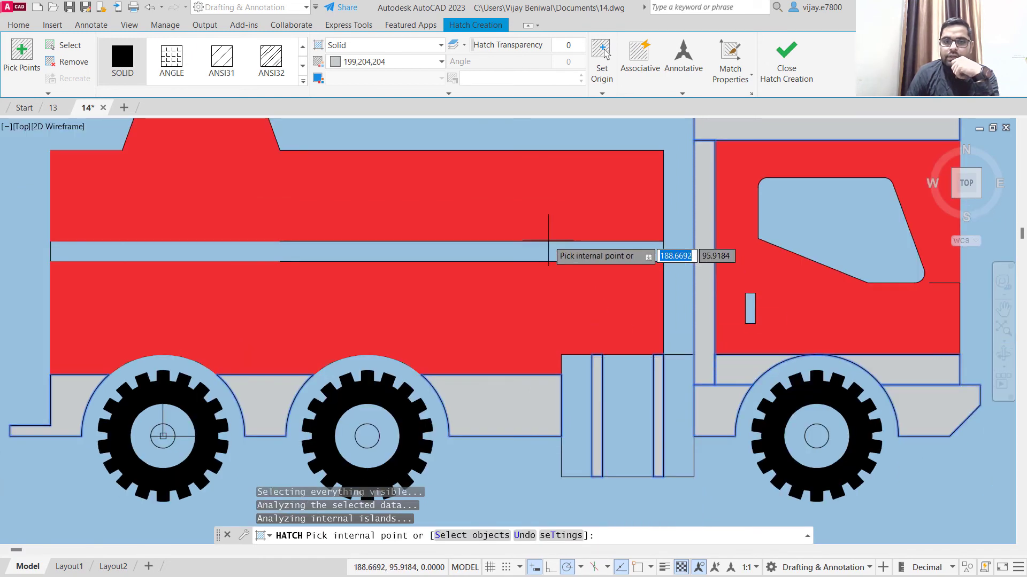
{"action": "left_click", "coordinate": [541, 252]}
{"action": "scroll", "coordinate": [576, 194], "scroll_direction": "down", "scroll_amount": 2}
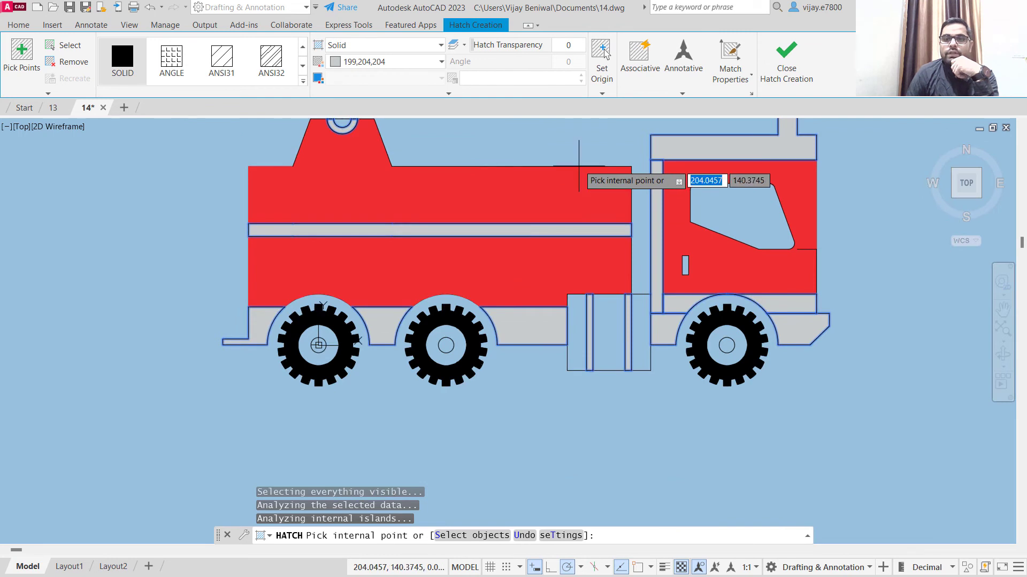
{"action": "middle_click_drag", "start_coordinate": [578, 167], "coordinate": [583, 239]}
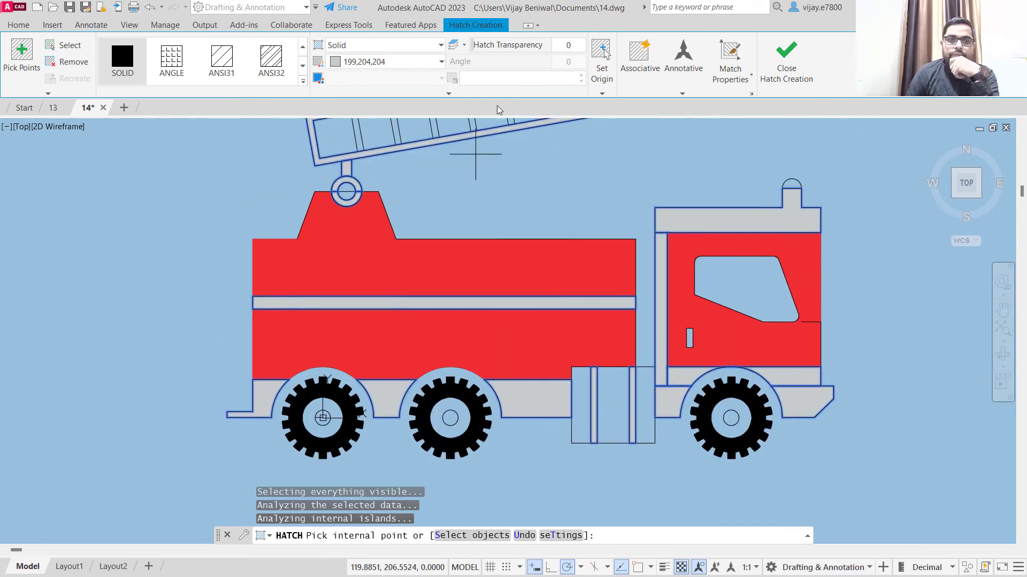
{"action": "left_click", "coordinate": [786, 64]}
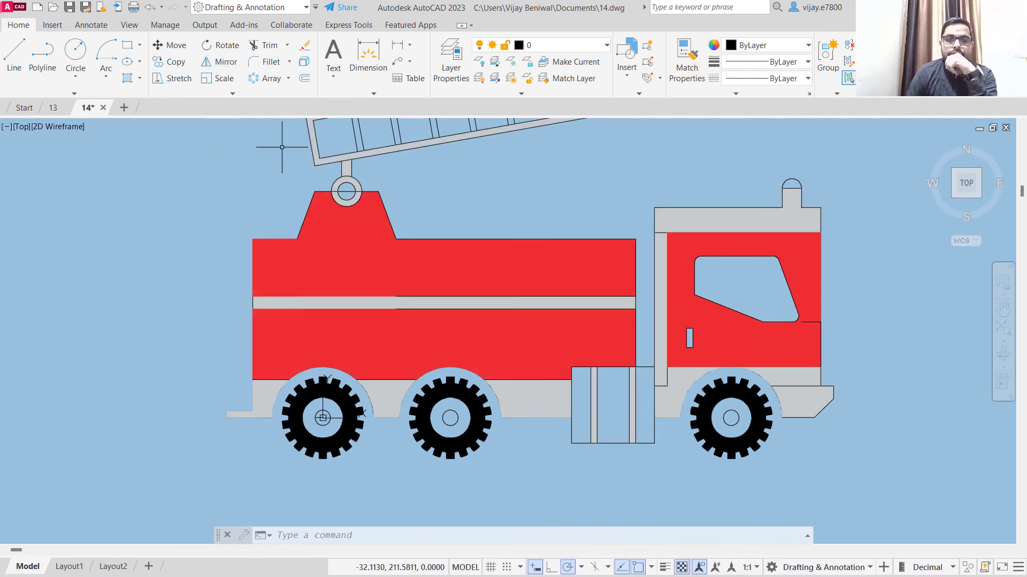
- Hatch the cab's beacon dome, the ladder pivot's inner circle and the three wheels' centre circles in solid Red
{"action": "left_click", "coordinate": [127, 79]}
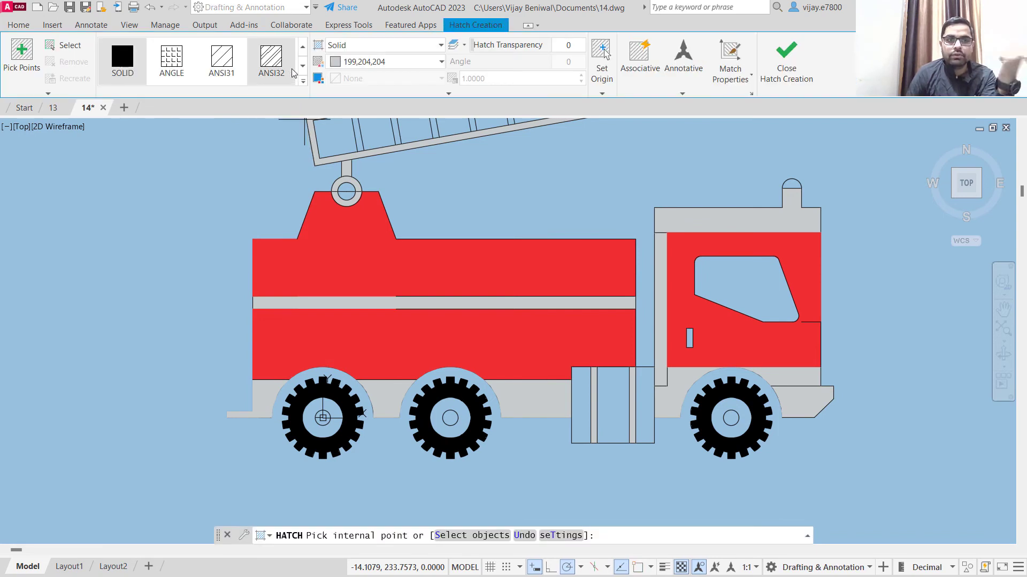
{"action": "left_click", "coordinate": [349, 63]}
{"action": "left_click", "coordinate": [334, 203]}
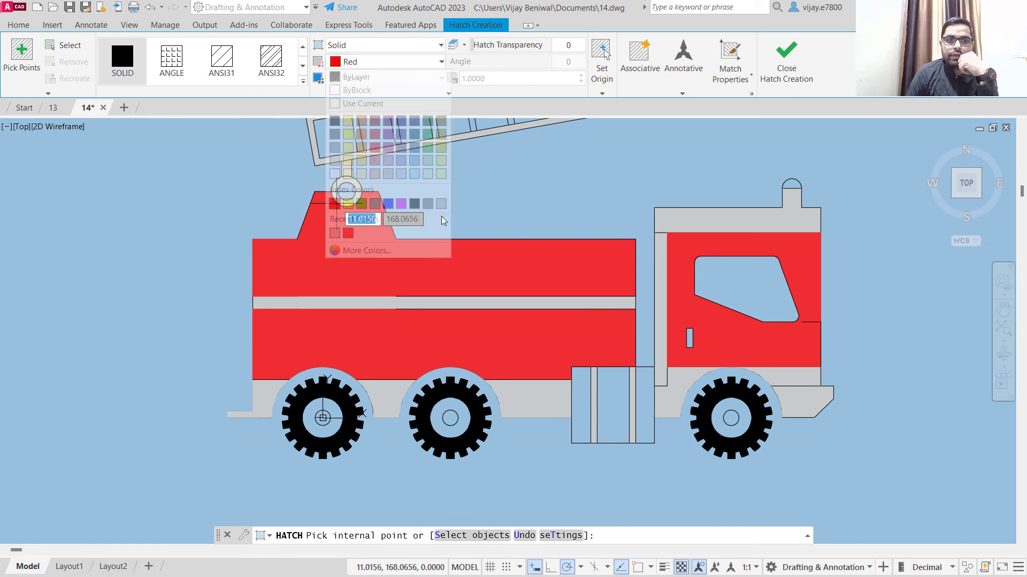
{"action": "left_click", "coordinate": [788, 183]}
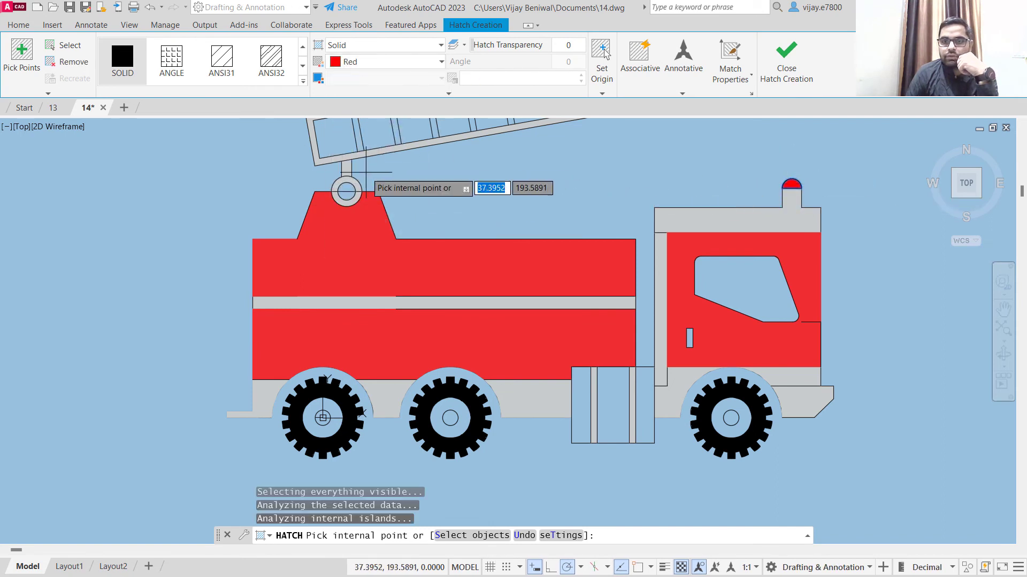
{"action": "left_click", "coordinate": [347, 191]}
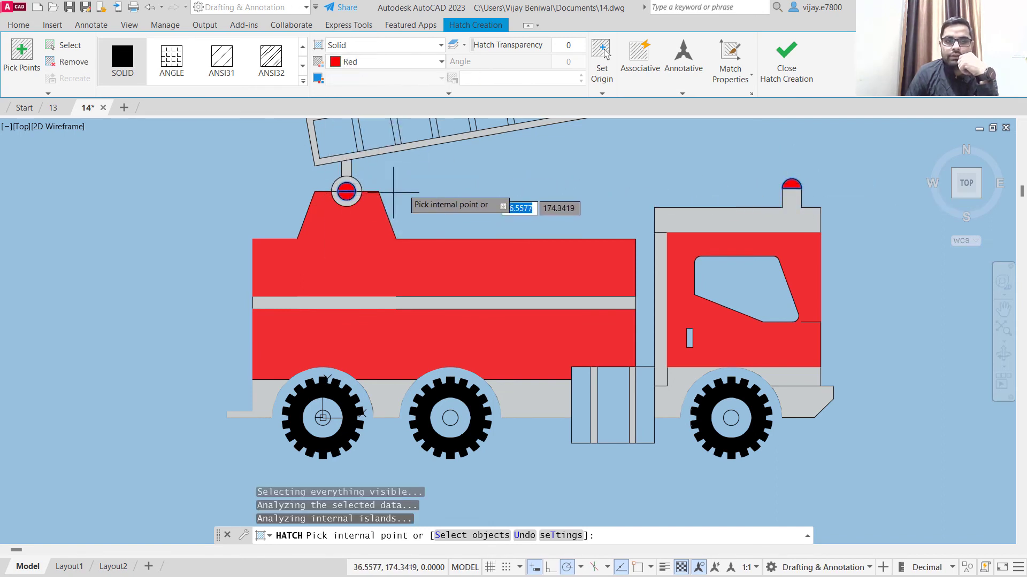
{"action": "left_click", "coordinate": [450, 417]}
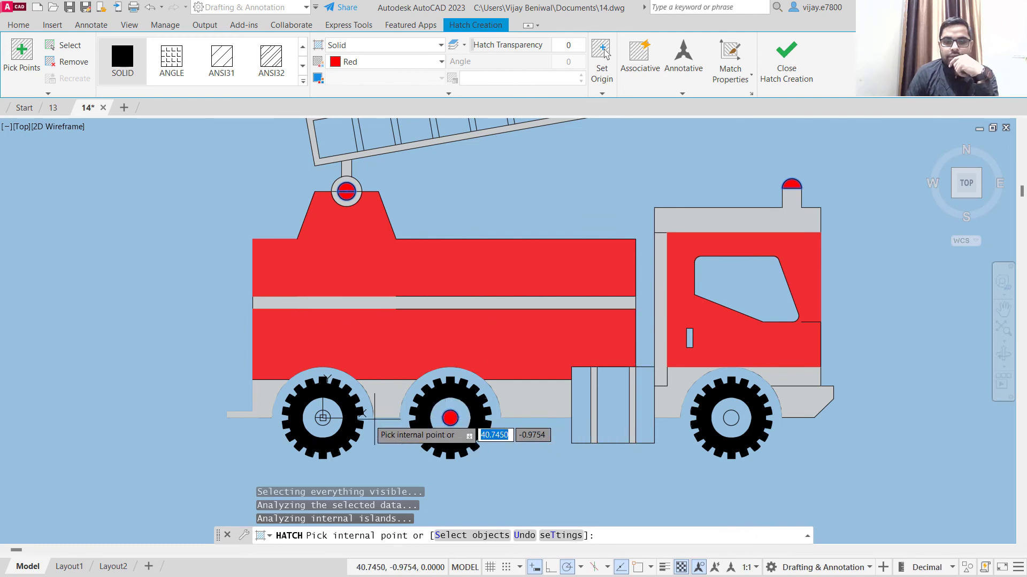
{"action": "left_click", "coordinate": [322, 418]}
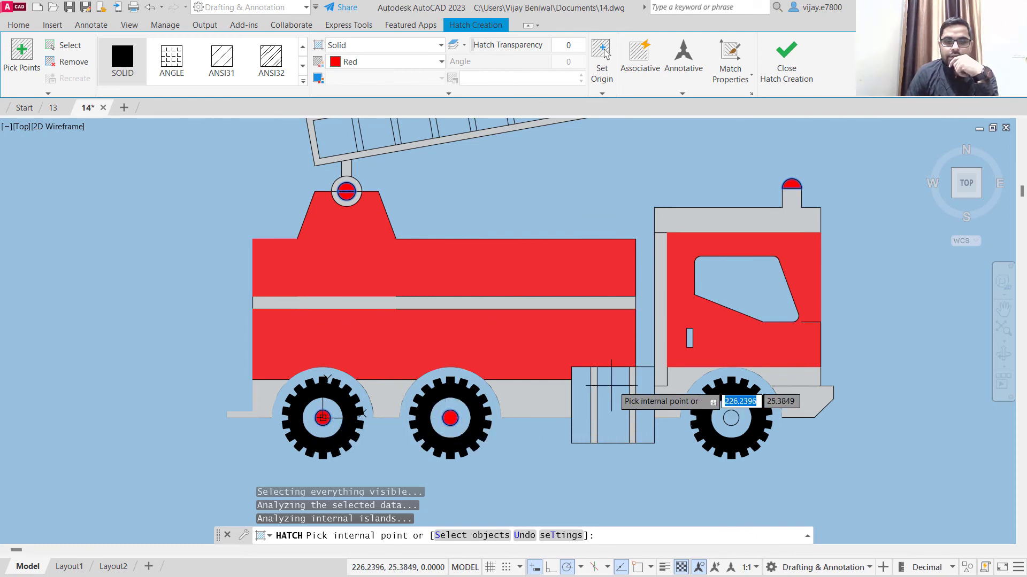
{"action": "left_click", "coordinate": [730, 418]}
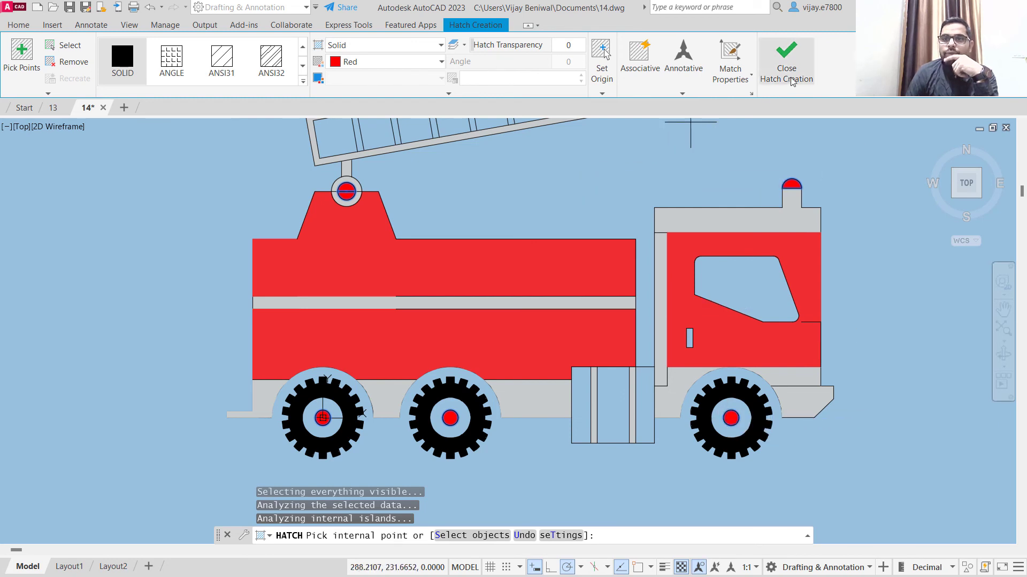
{"action": "left_click", "coordinate": [388, 63]}
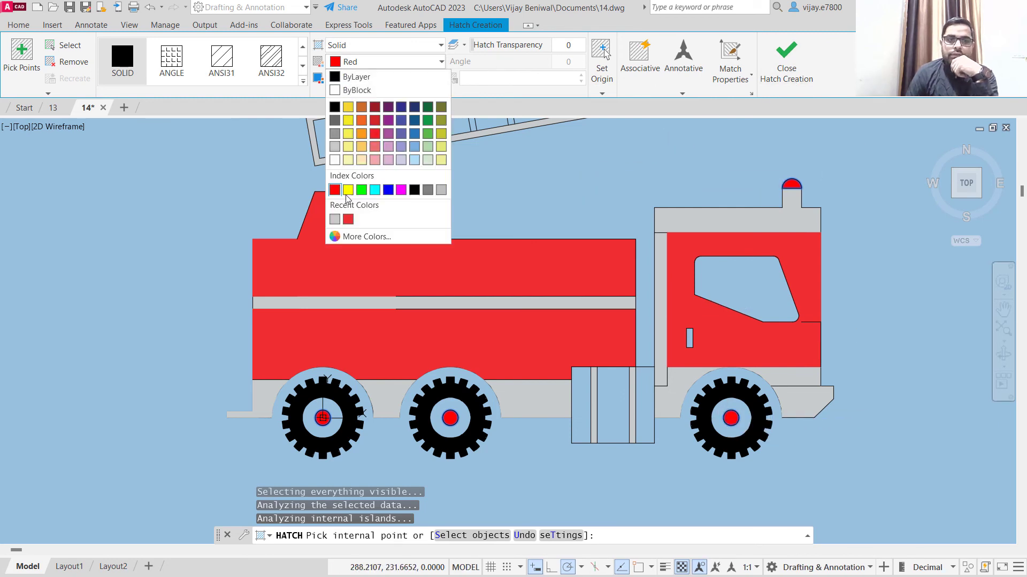
{"action": "left_click", "coordinate": [334, 219]}
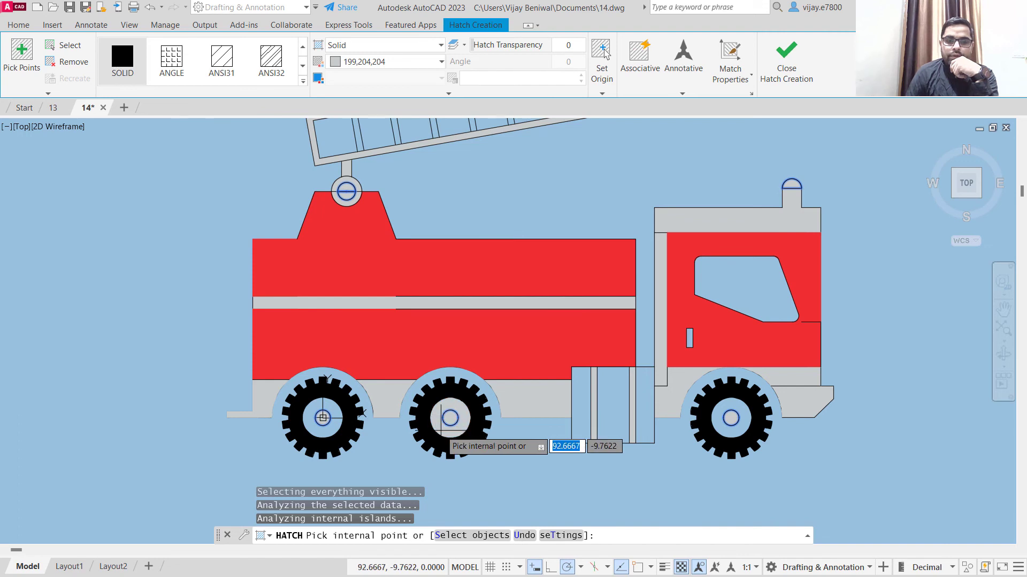
{"action": "left_click", "coordinate": [359, 63]}
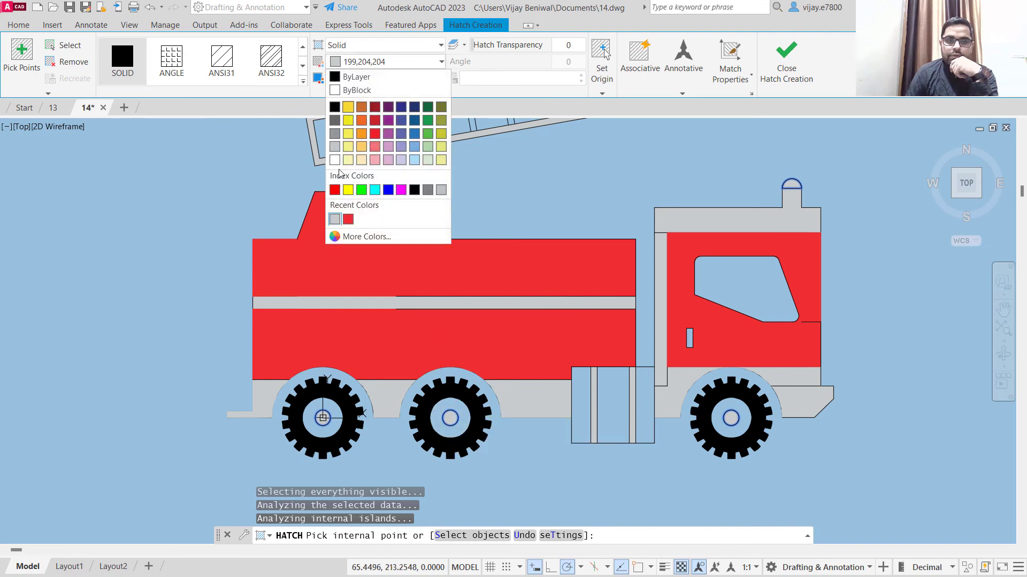
{"action": "left_click", "coordinate": [334, 190]}
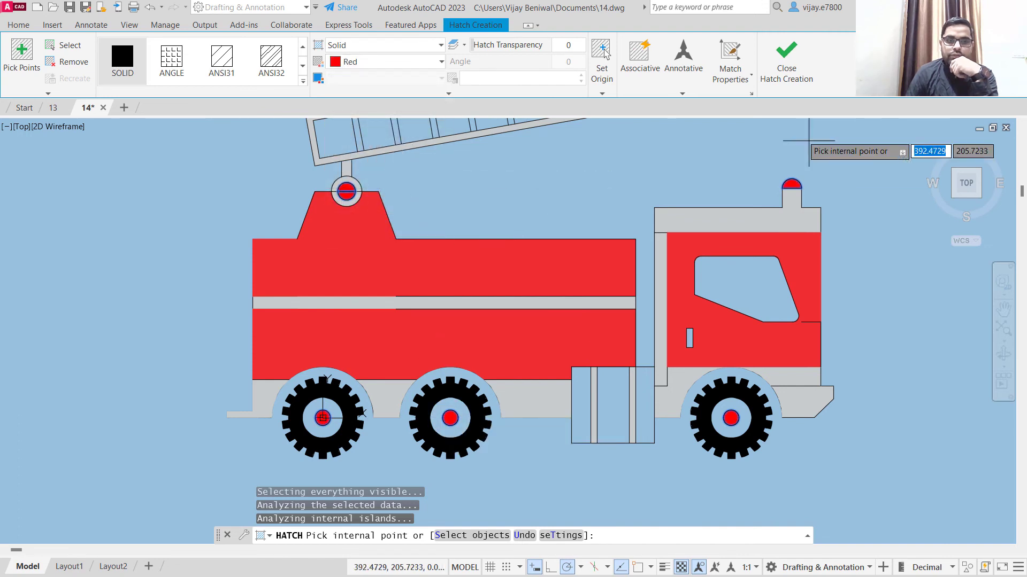
- Finish the red hatch and fill the rims of all three wheels with a solid hatch in grey 199,204,204
{"action": "left_click", "coordinate": [787, 63]}
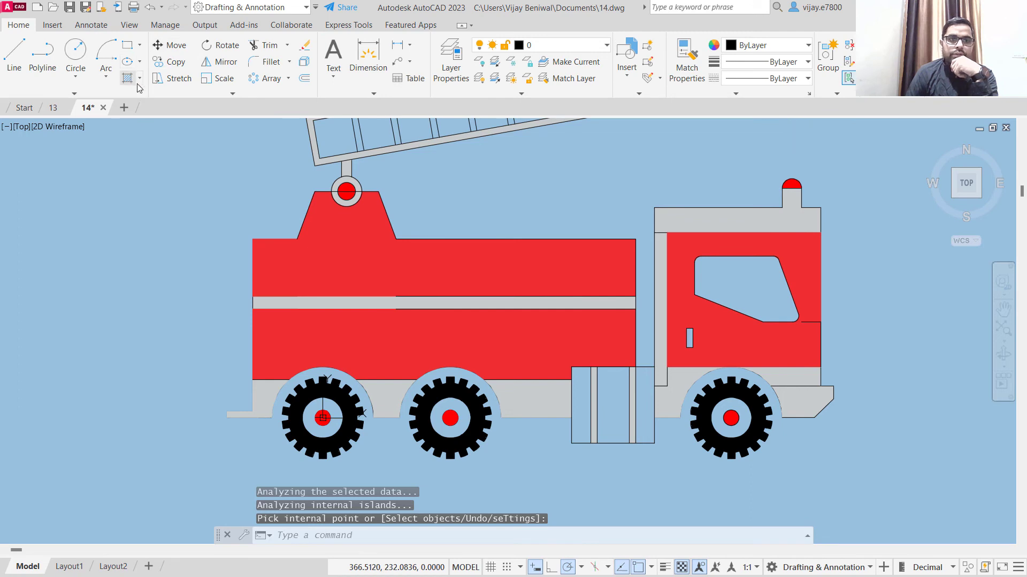
{"action": "left_click", "coordinate": [134, 81]}
{"action": "left_click", "coordinate": [353, 62]}
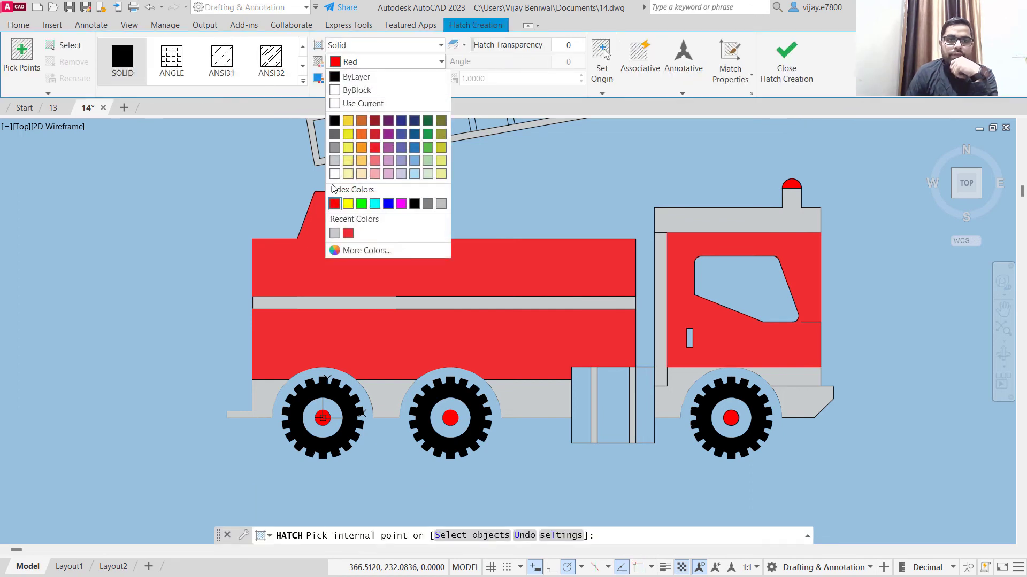
{"action": "left_click", "coordinate": [336, 233]}
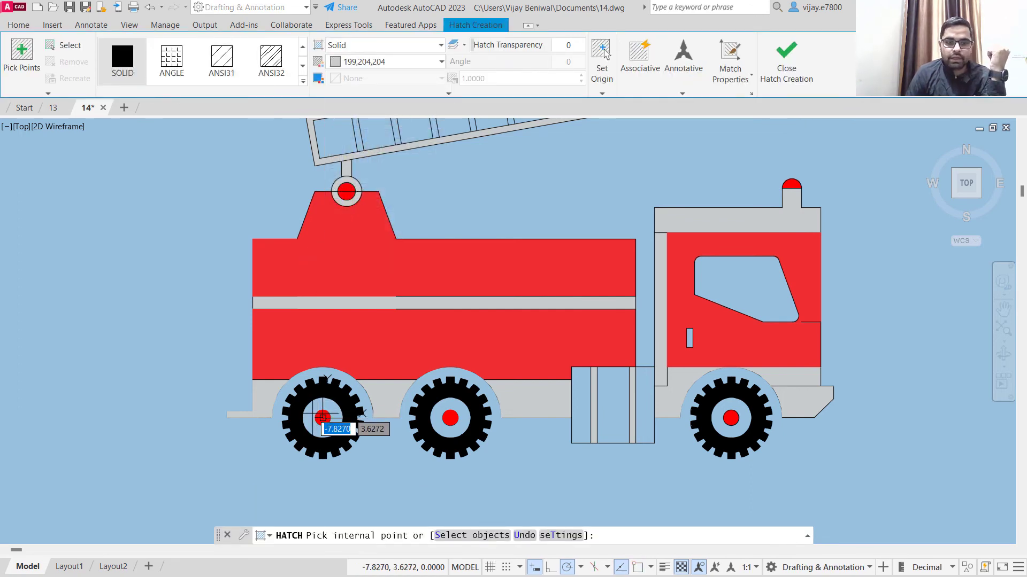
{"action": "left_click", "coordinate": [322, 417]}
{"action": "left_click", "coordinate": [455, 417]}
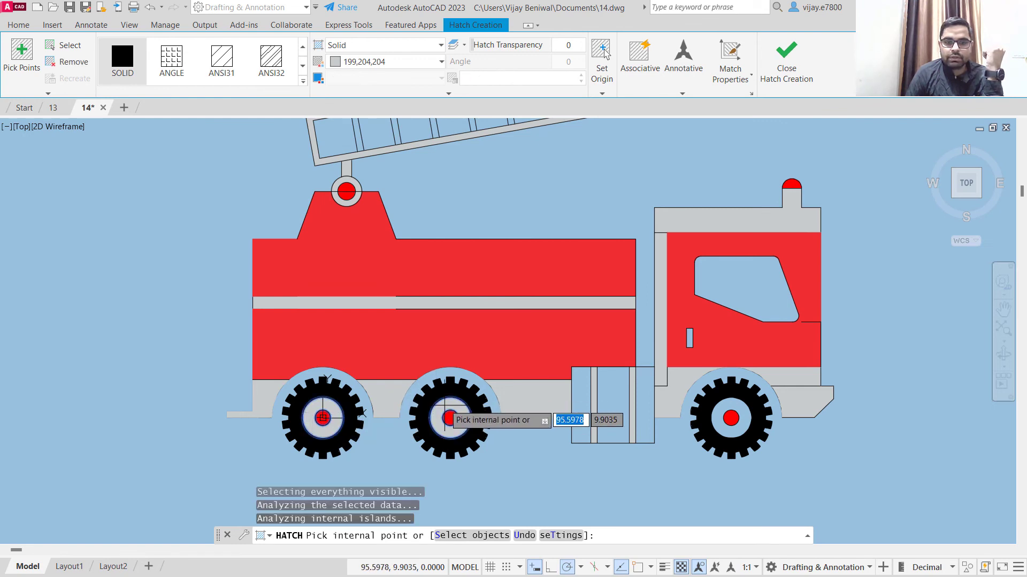
{"action": "left_click", "coordinate": [719, 422]}
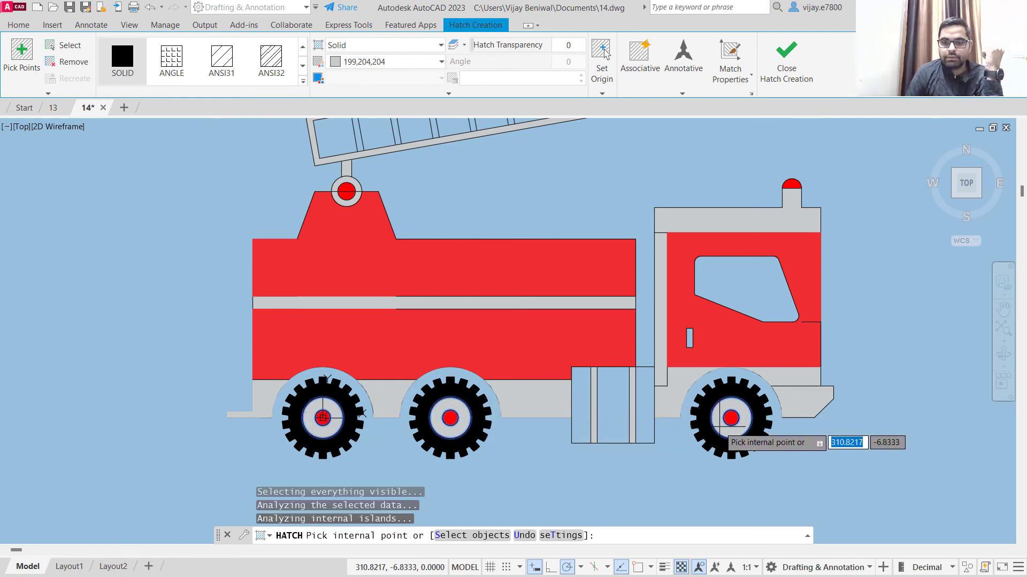
{"action": "left_click", "coordinate": [786, 79]}
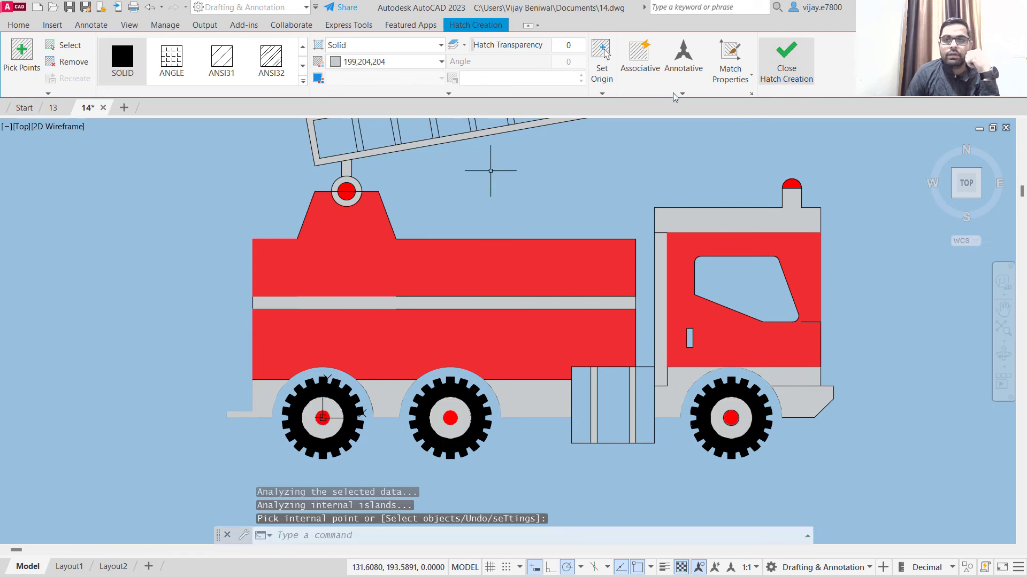
- Hatch the three wide panels of the side box between the body and cab in solid colour 8
{"action": "left_click", "coordinate": [138, 81]}
{"action": "left_click", "coordinate": [131, 80]}
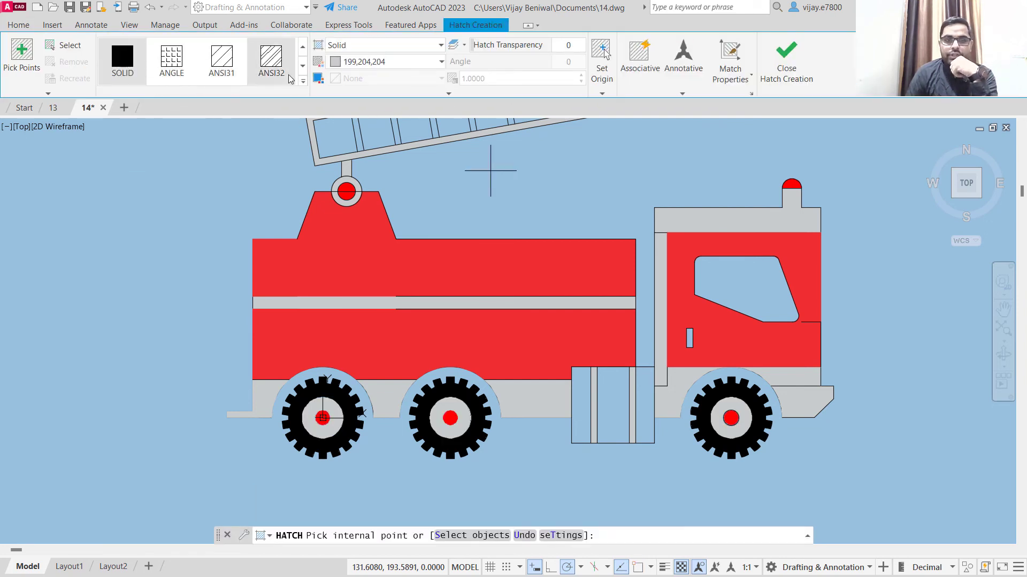
{"action": "left_click", "coordinate": [330, 63]}
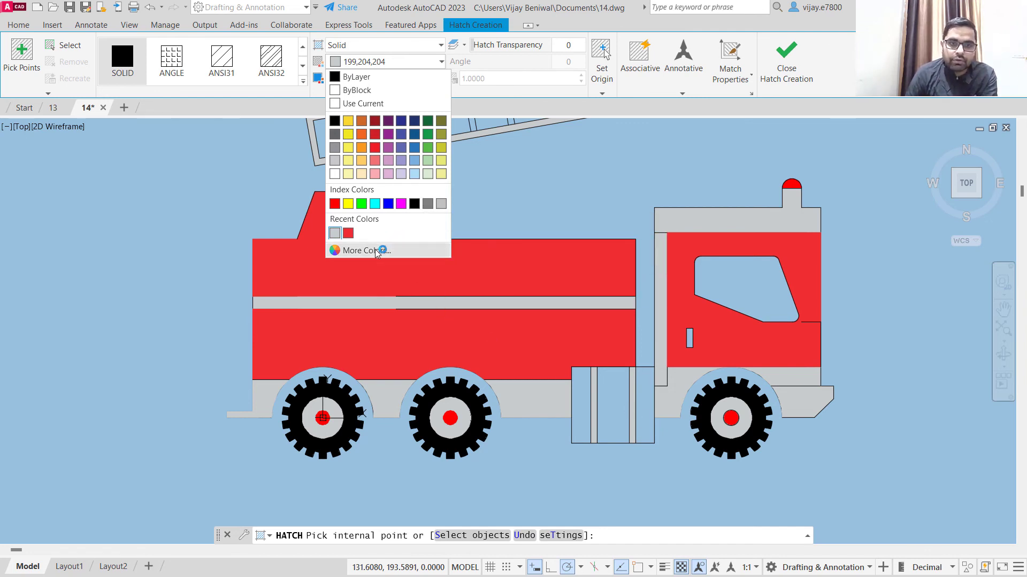
{"action": "left_click", "coordinate": [431, 204]}
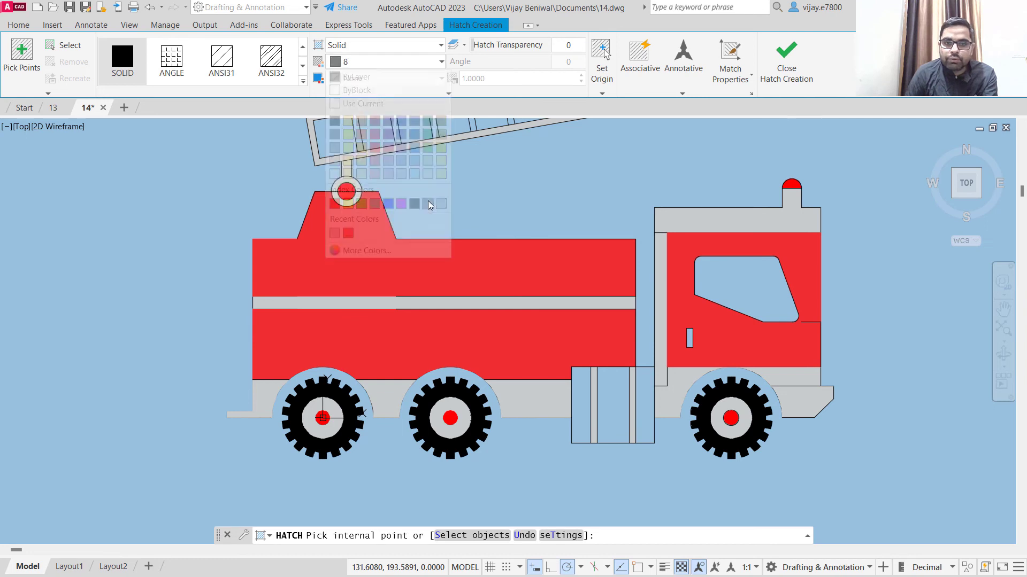
{"action": "left_click", "coordinate": [613, 417]}
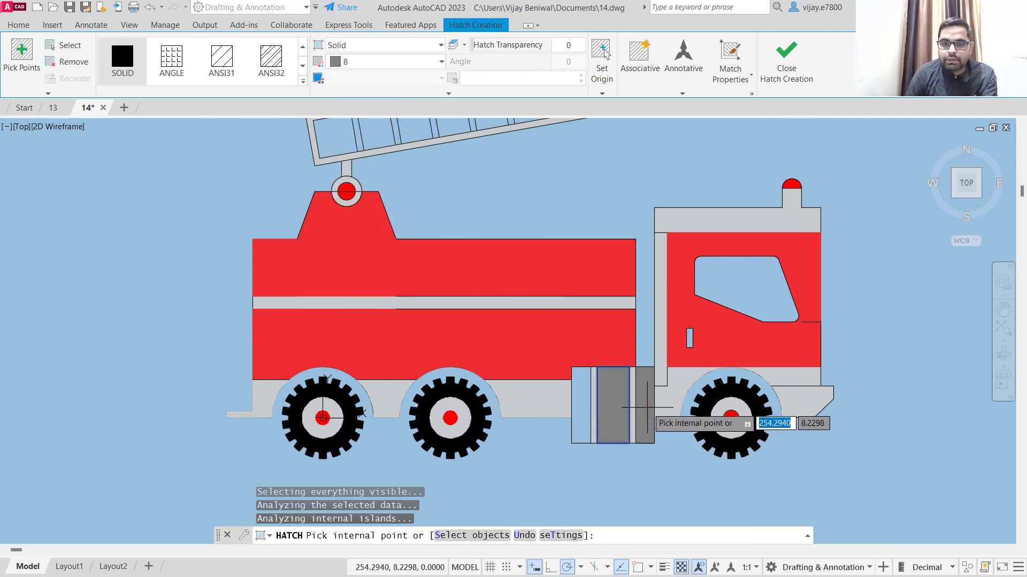
{"action": "left_click", "coordinate": [642, 412]}
{"action": "left_click", "coordinate": [588, 410]}
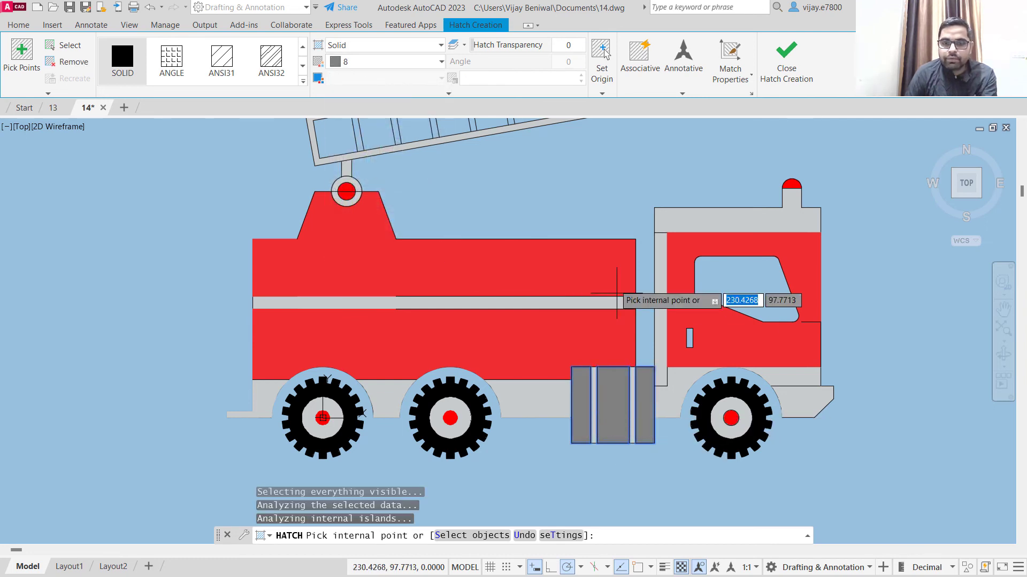
{"action": "scroll", "coordinate": [443, 172], "scroll_direction": "down", "scroll_amount": 3}
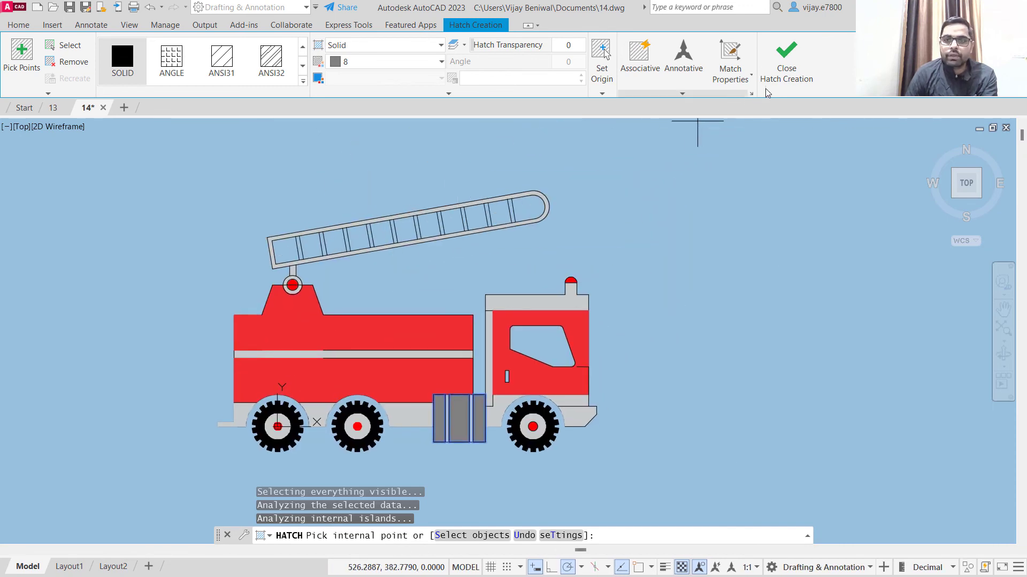
{"action": "left_click", "coordinate": [786, 59]}
- Start a solid hatch in grey 199,204,204 and fill the four ladder rungs nearest the rounded tip
{"action": "scroll", "coordinate": [484, 191], "scroll_direction": "up", "scroll_amount": 2}
{"action": "scroll", "coordinate": [484, 191], "scroll_direction": "up", "scroll_amount": 2}
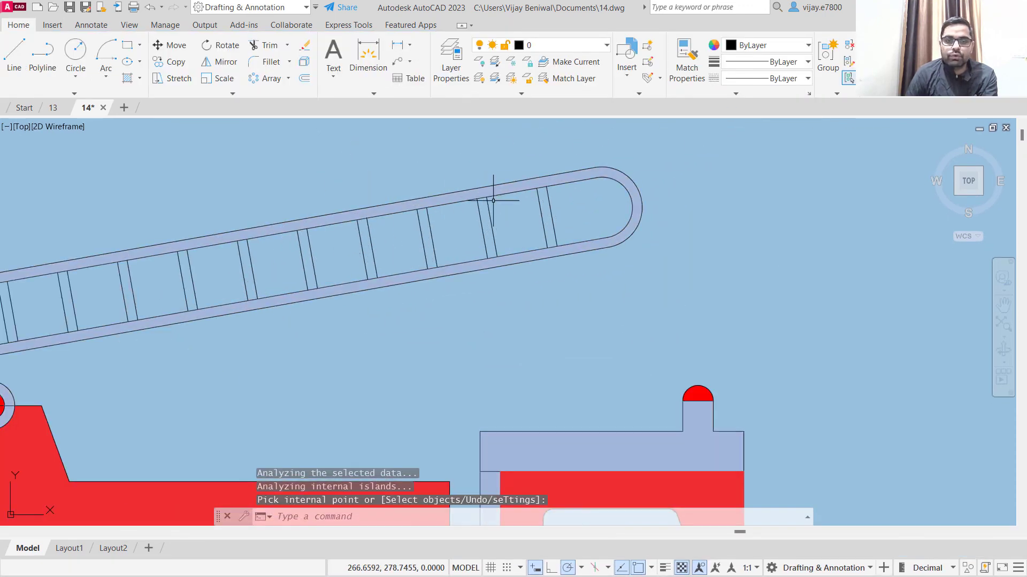
{"action": "left_click", "coordinate": [128, 80]}
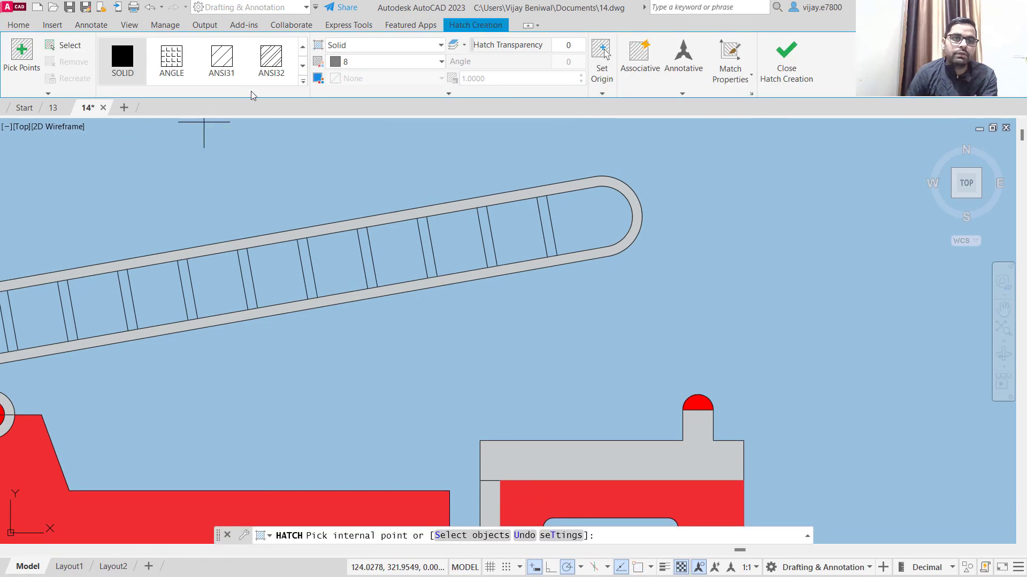
{"action": "left_click", "coordinate": [384, 62]}
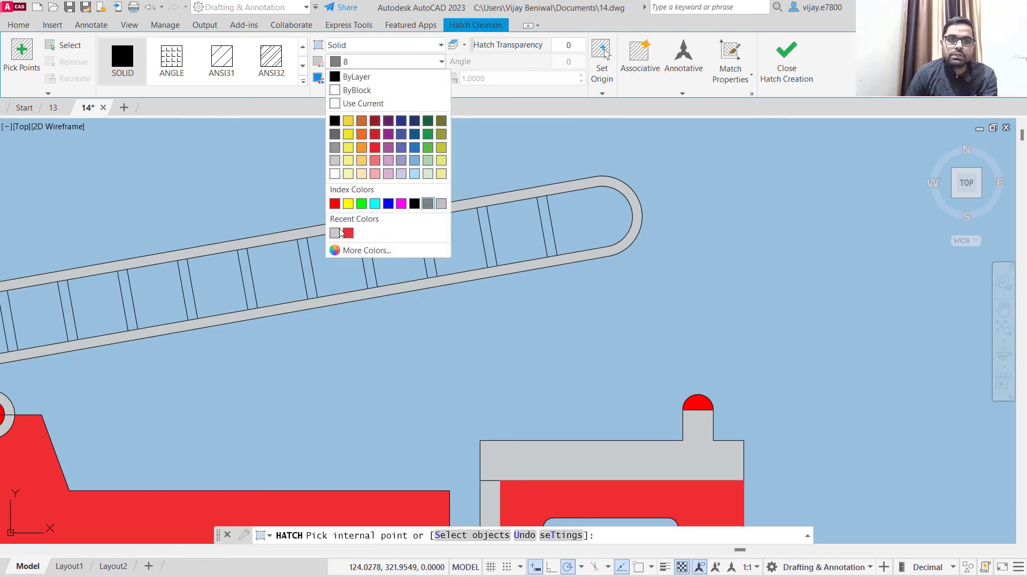
{"action": "left_click", "coordinate": [336, 234]}
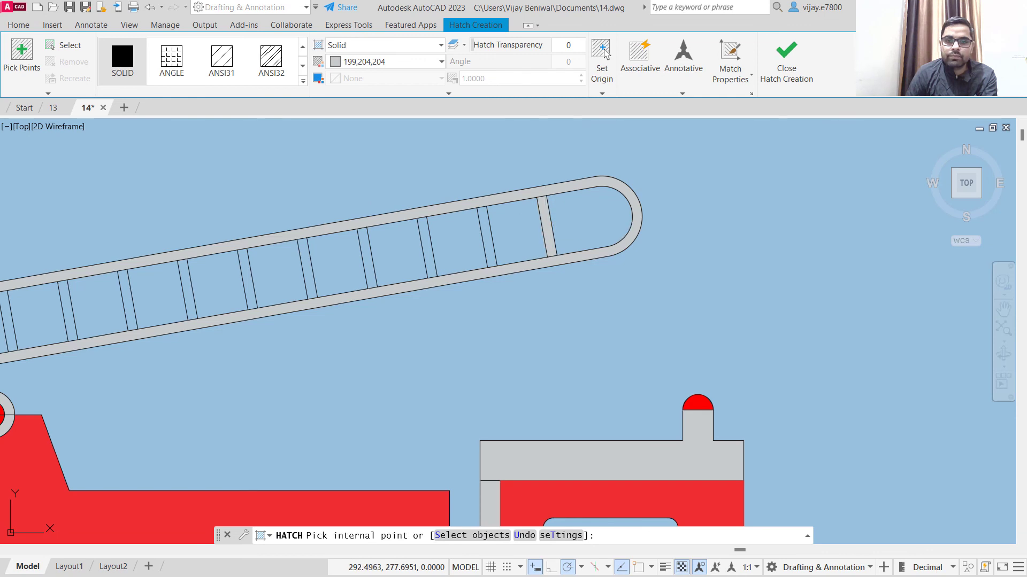
{"action": "left_click", "coordinate": [546, 225]}
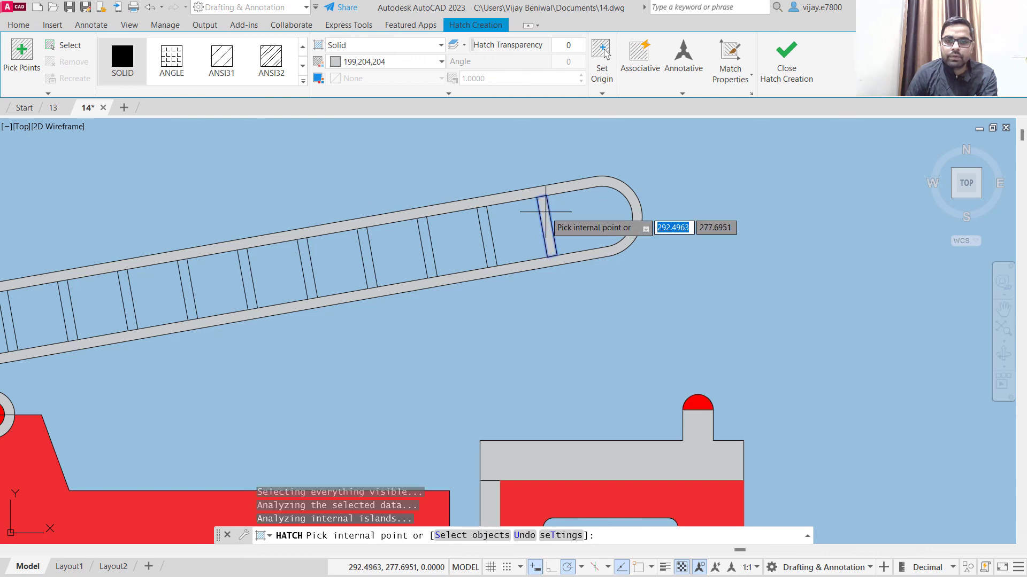
{"action": "left_click", "coordinate": [485, 233]}
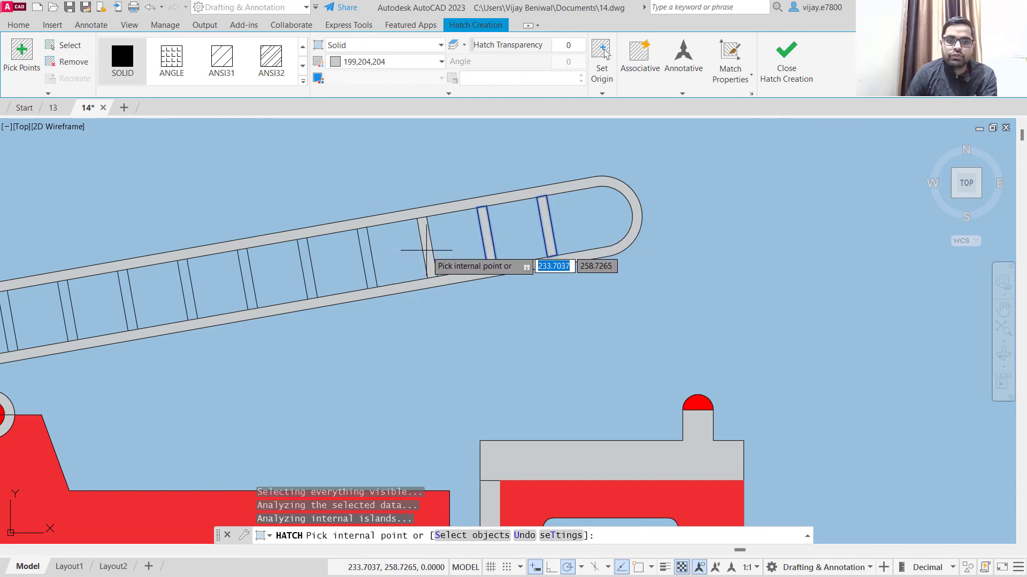
{"action": "left_click", "coordinate": [366, 256]}
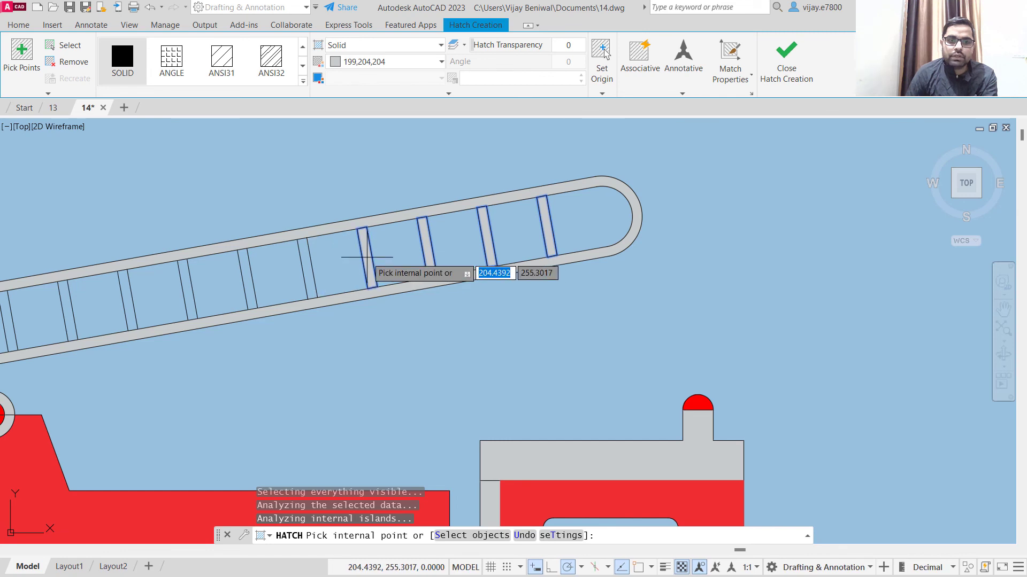
- Fill the six remaining ladder rungs toward the squared lower end with the solid 199,204,204 grey hatch and finish the hatch
{"action": "middle_click_drag", "start_coordinate": [342, 273], "coordinate": [542, 248]}
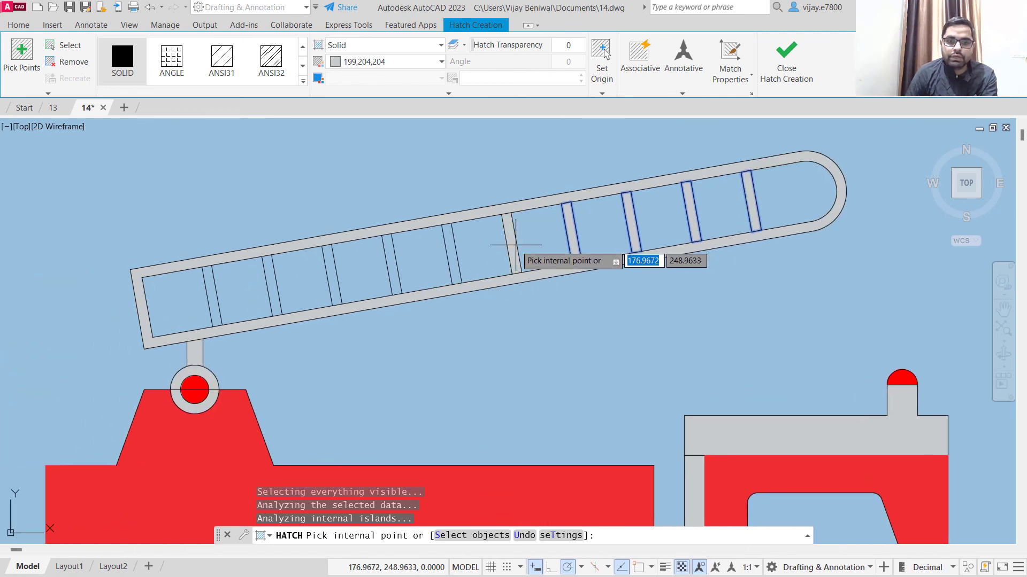
{"action": "left_click", "coordinate": [514, 245]}
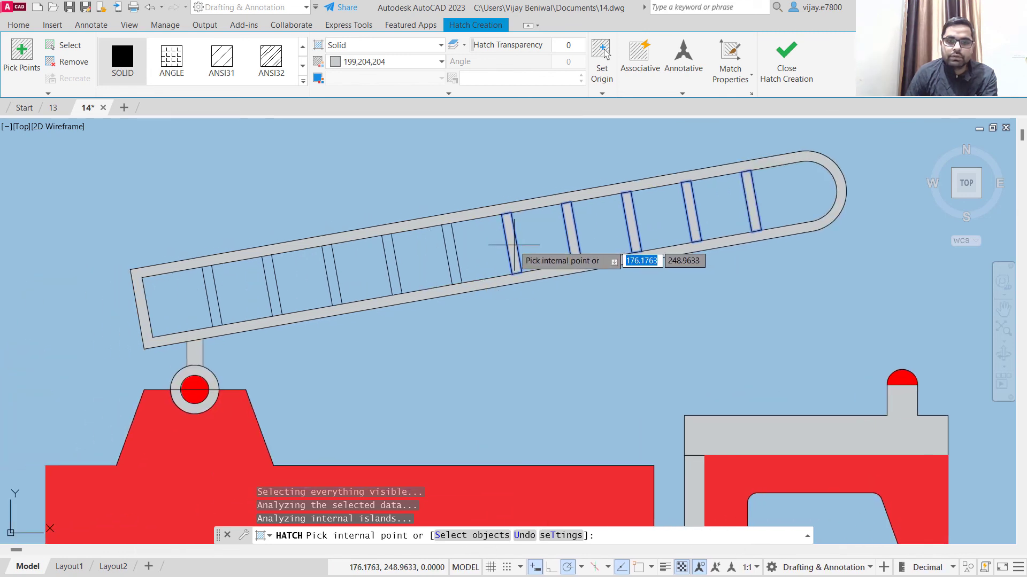
{"action": "left_click", "coordinate": [451, 251]}
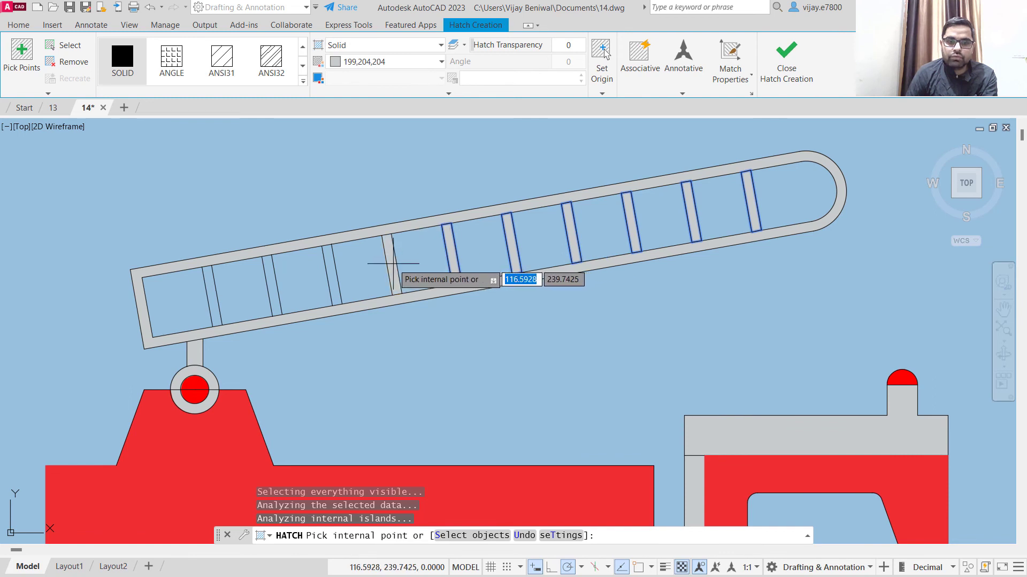
{"action": "left_click", "coordinate": [391, 267]}
{"action": "left_click", "coordinate": [332, 279]}
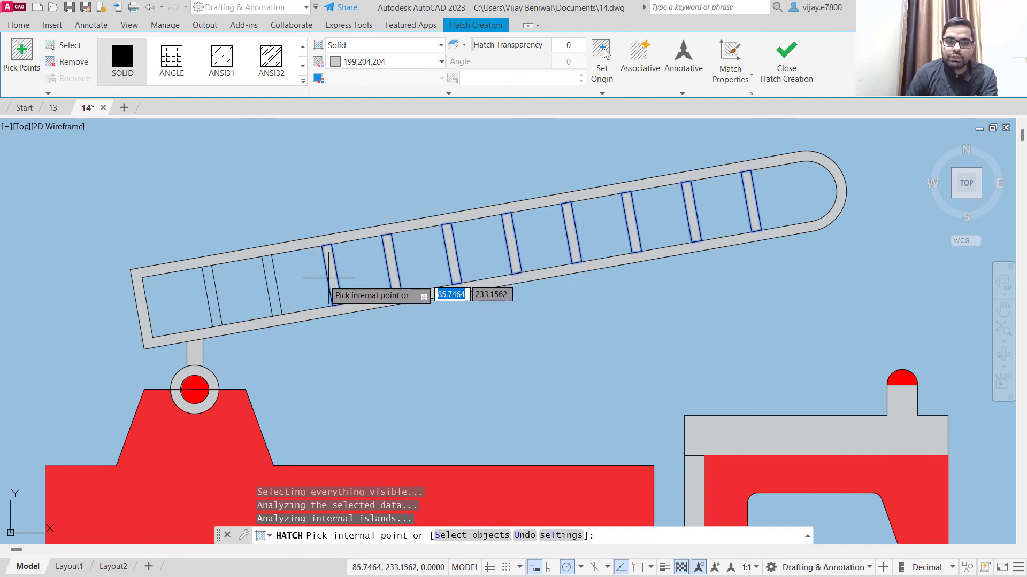
{"action": "left_click", "coordinate": [270, 285]}
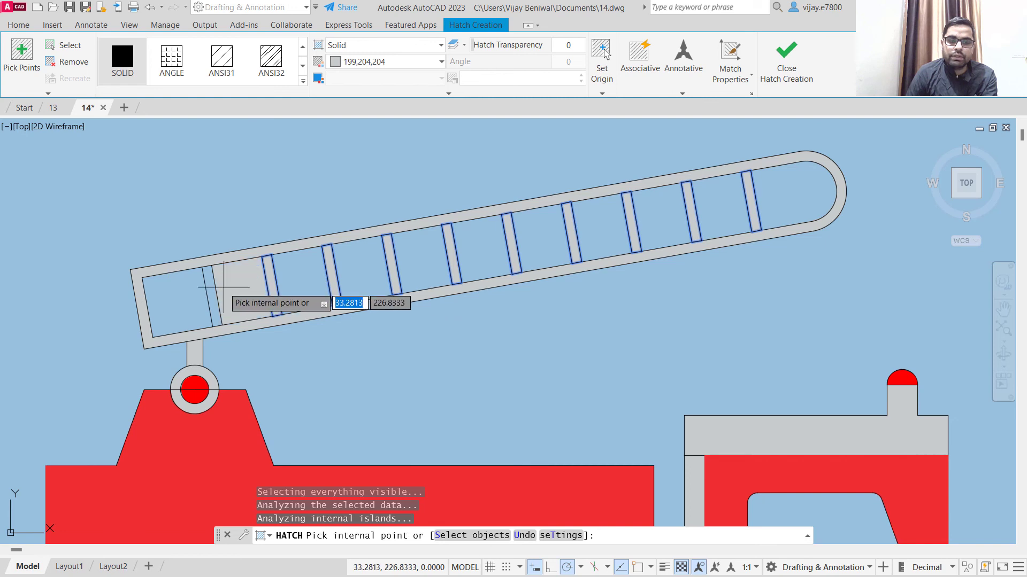
{"action": "left_click", "coordinate": [214, 291]}
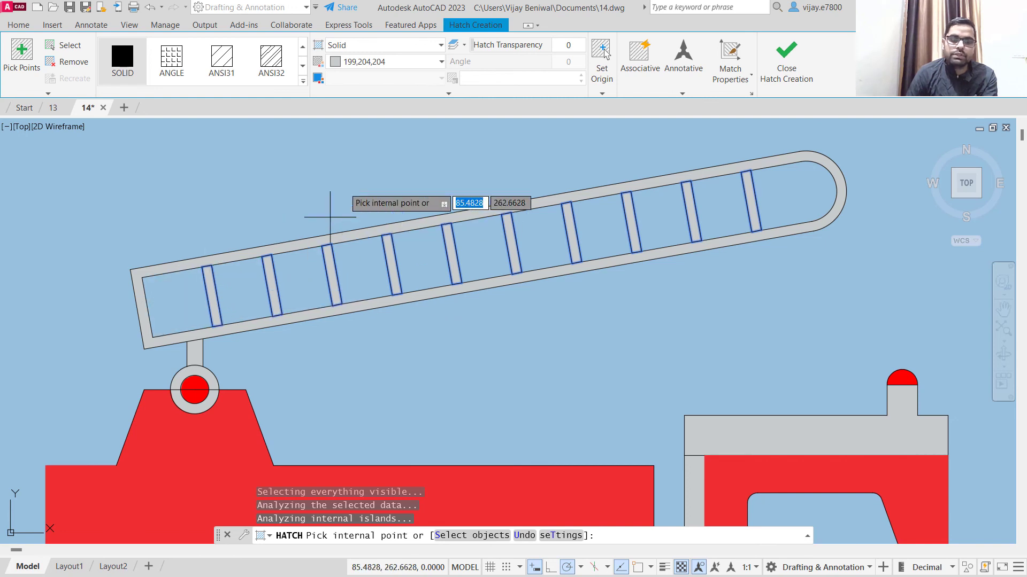
{"action": "left_click", "coordinate": [786, 59]}
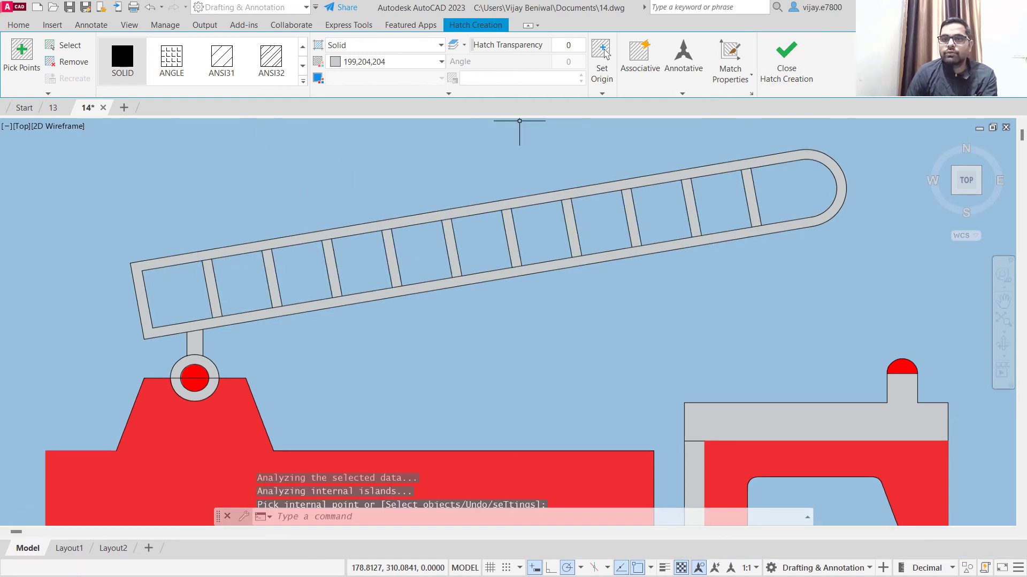
{"action": "scroll", "coordinate": [583, 251], "scroll_direction": "down", "scroll_amount": 4}
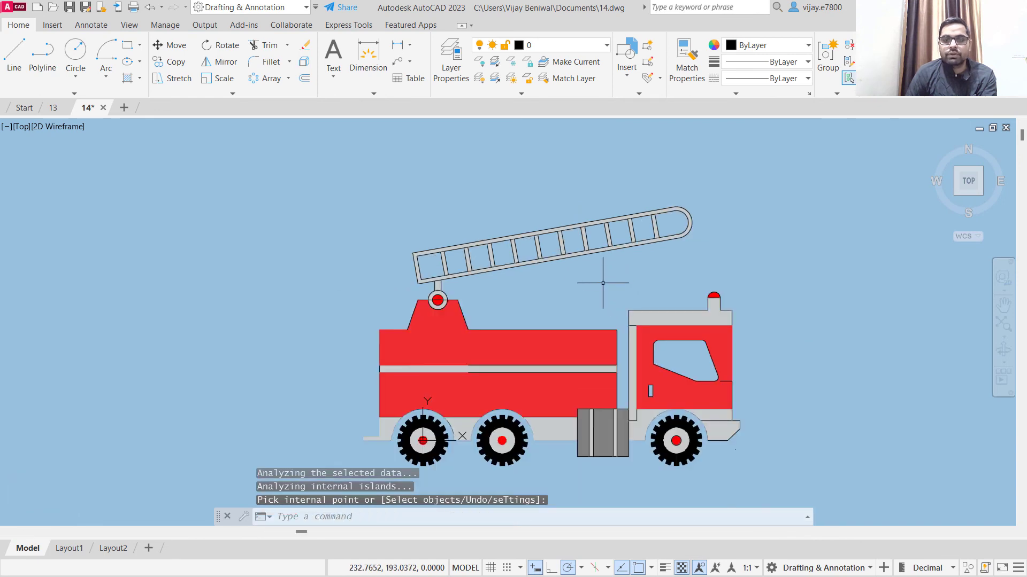
{"action": "middle_click_drag", "start_coordinate": [603, 282], "coordinate": [551, 232]}
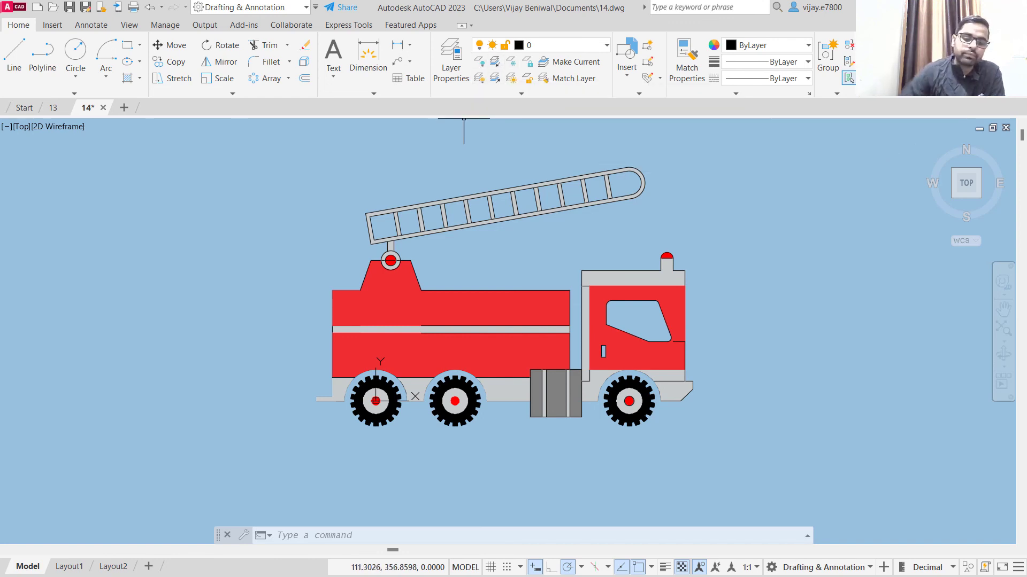
- Create a layer named Dimensions with colour 82 and make it the current layer
{"action": "key", "text": "alt"}
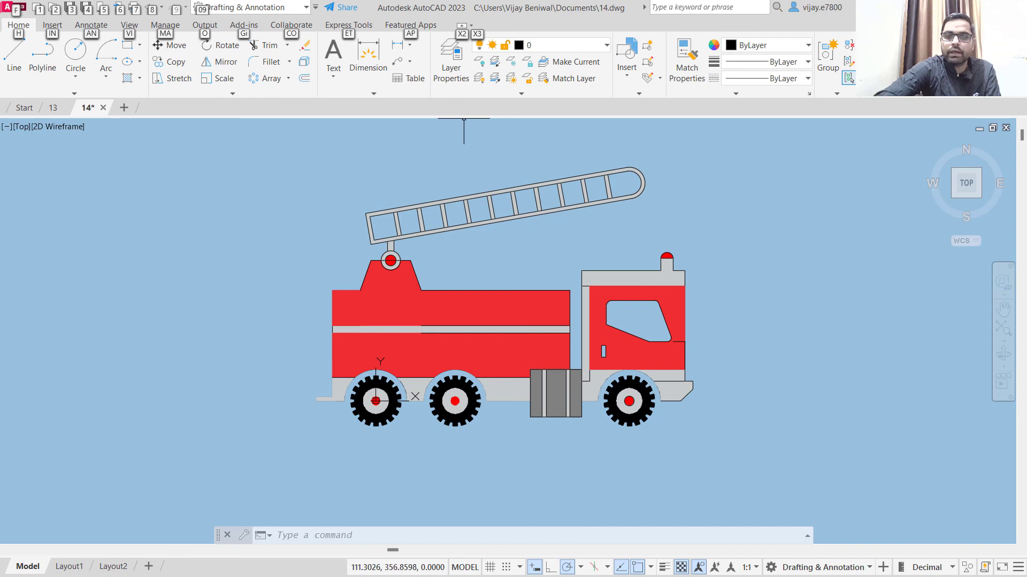
{"action": "left_click", "coordinate": [451, 59]}
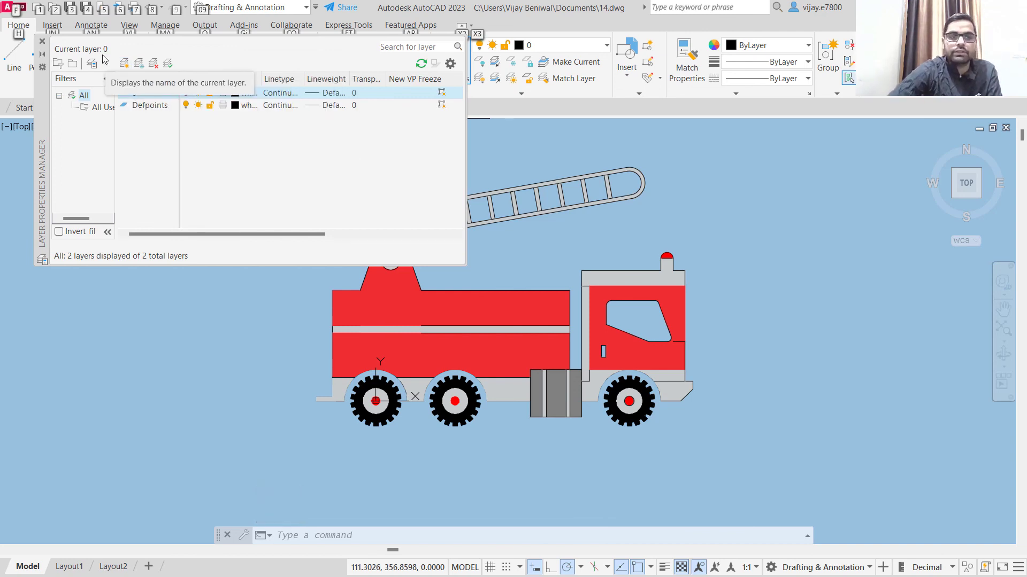
{"action": "key", "text": "Escape"}
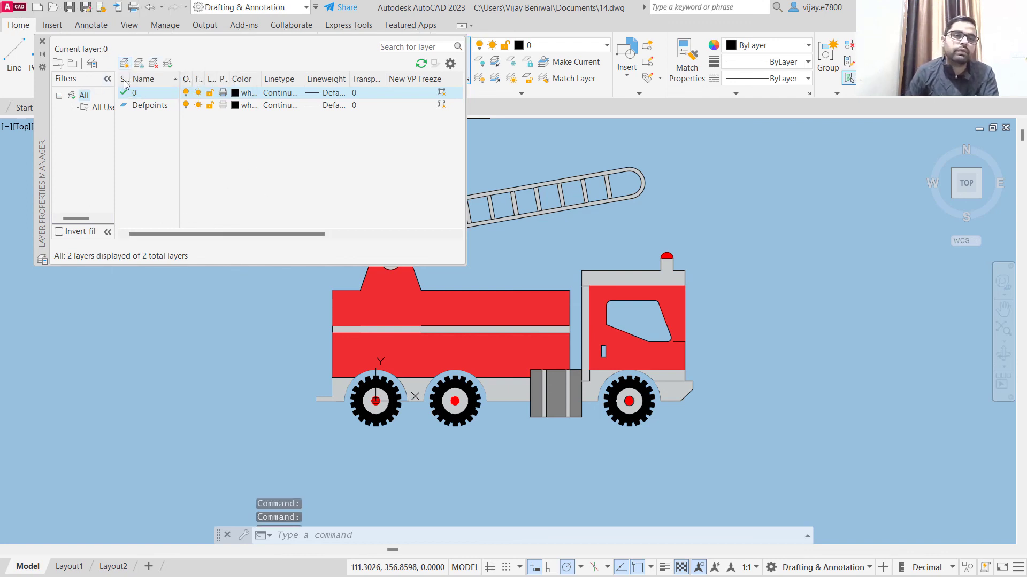
{"action": "left_click", "coordinate": [124, 64]}
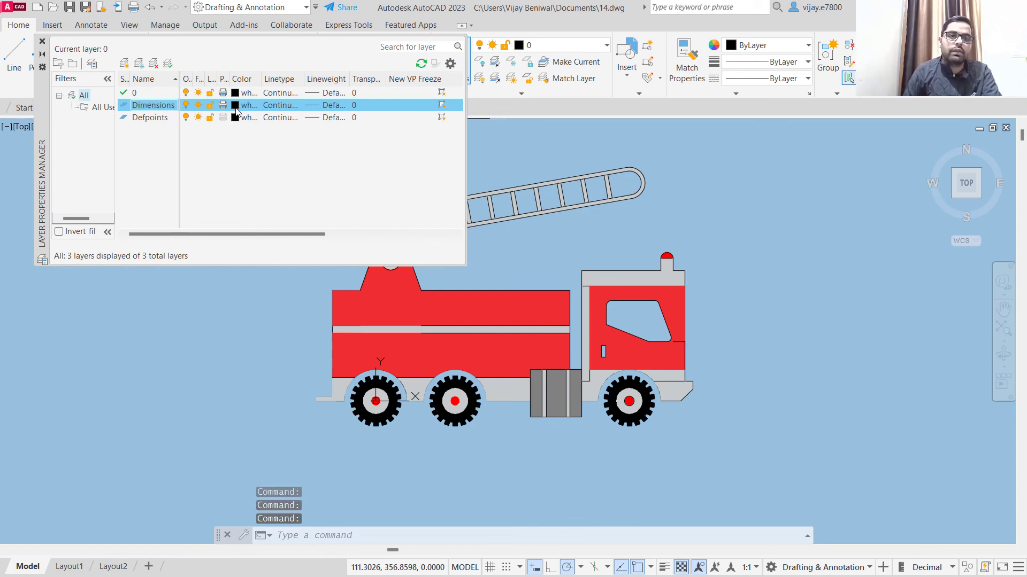
{"action": "left_click", "coordinate": [235, 107]}
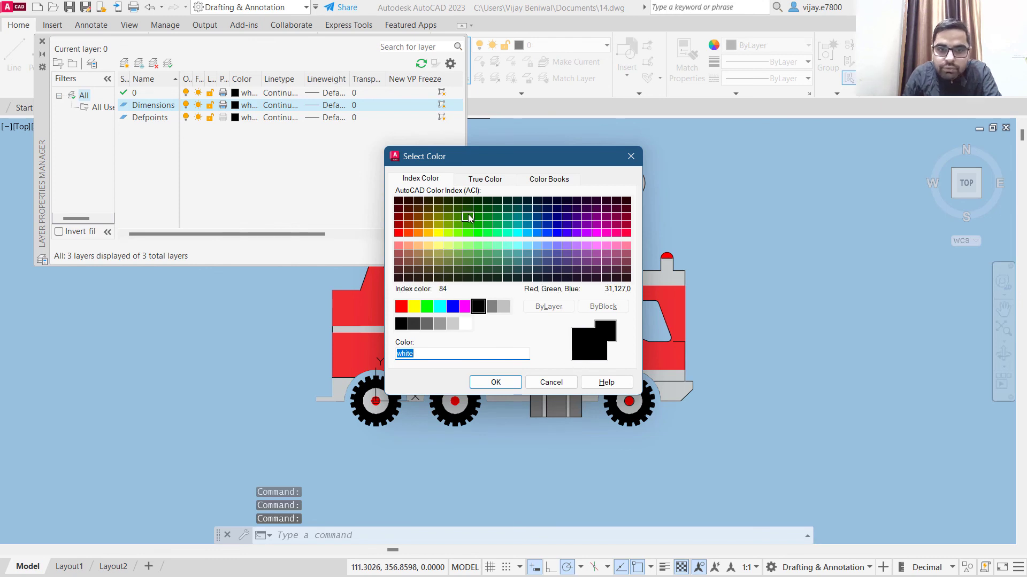
{"action": "left_click", "coordinate": [496, 382]}
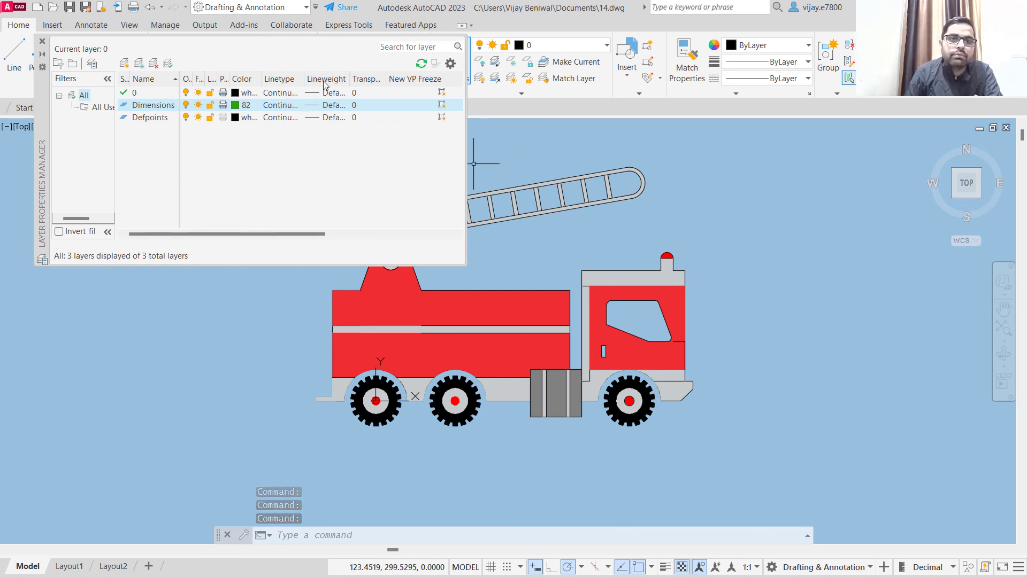
{"action": "left_click", "coordinate": [42, 43]}
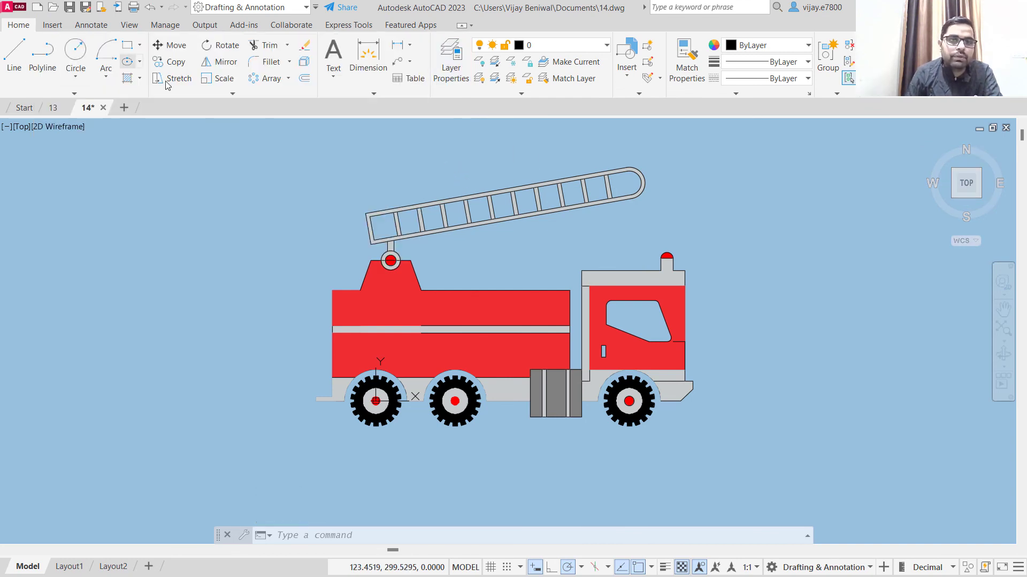
{"action": "left_click", "coordinate": [580, 48]}
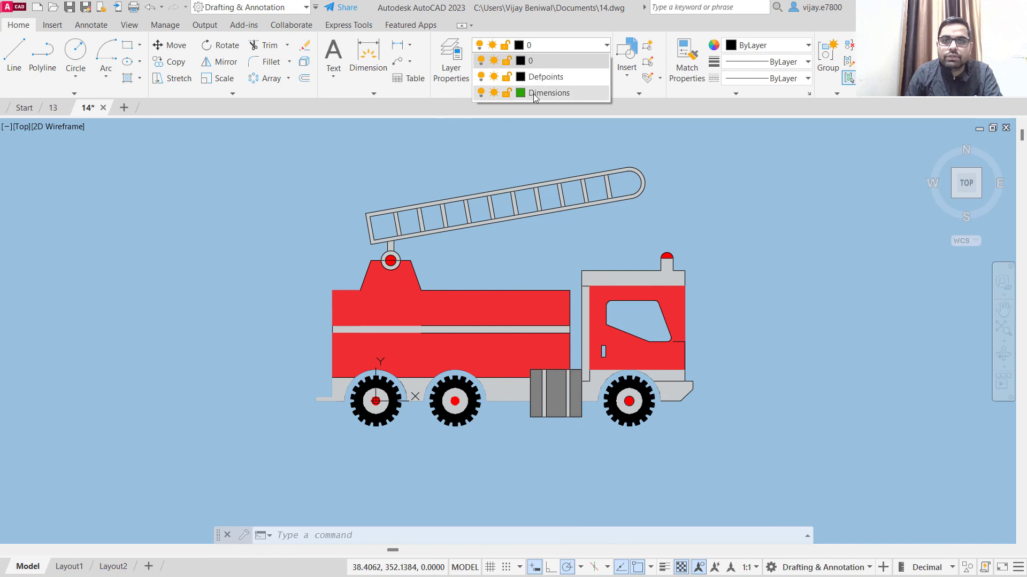
{"action": "left_click", "coordinate": [533, 95]}
- Add aligned dimensions to the front bumper's short vertical edge and its bottom edge ahead of the front wheel
{"action": "scroll", "coordinate": [718, 305], "scroll_direction": "up", "scroll_amount": 4}
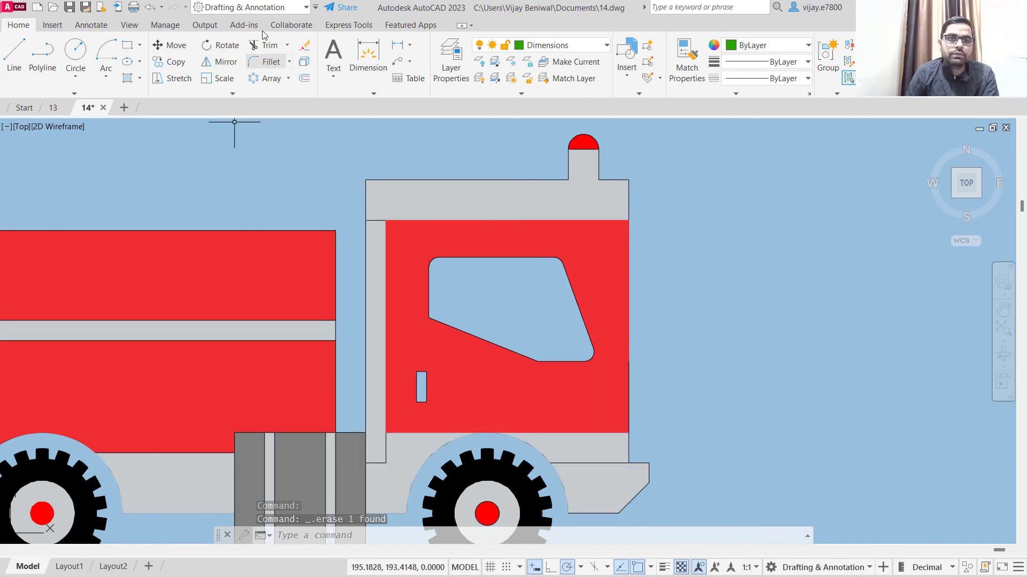
{"action": "left_click", "coordinate": [409, 48]}
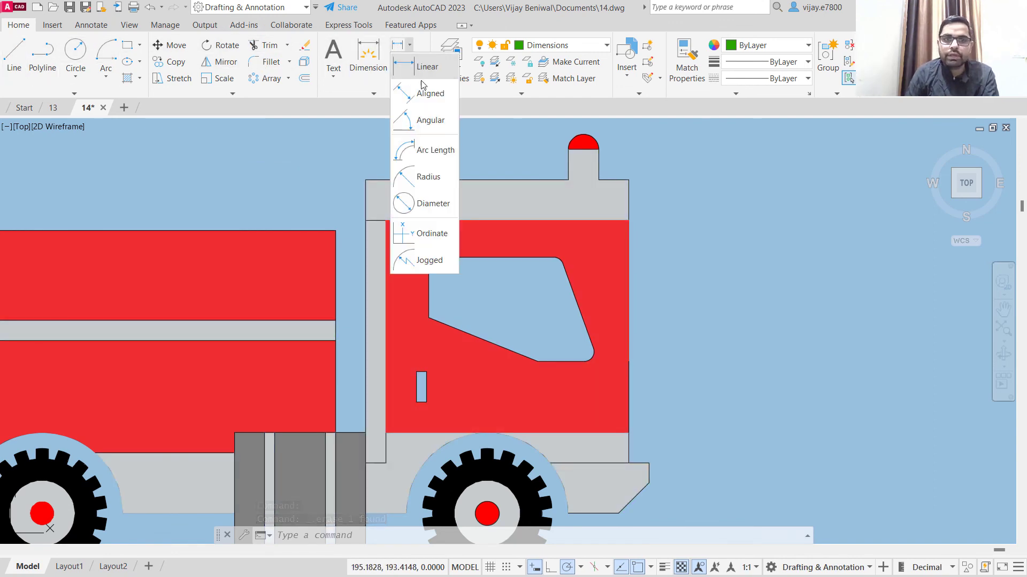
{"action": "left_click", "coordinate": [430, 94]}
{"action": "scroll", "coordinate": [391, 407], "scroll_direction": "down", "scroll_amount": 2}
{"action": "left_click", "coordinate": [390, 407]}
{"action": "left_click", "coordinate": [390, 420]}
{"action": "left_click", "coordinate": [412, 419]}
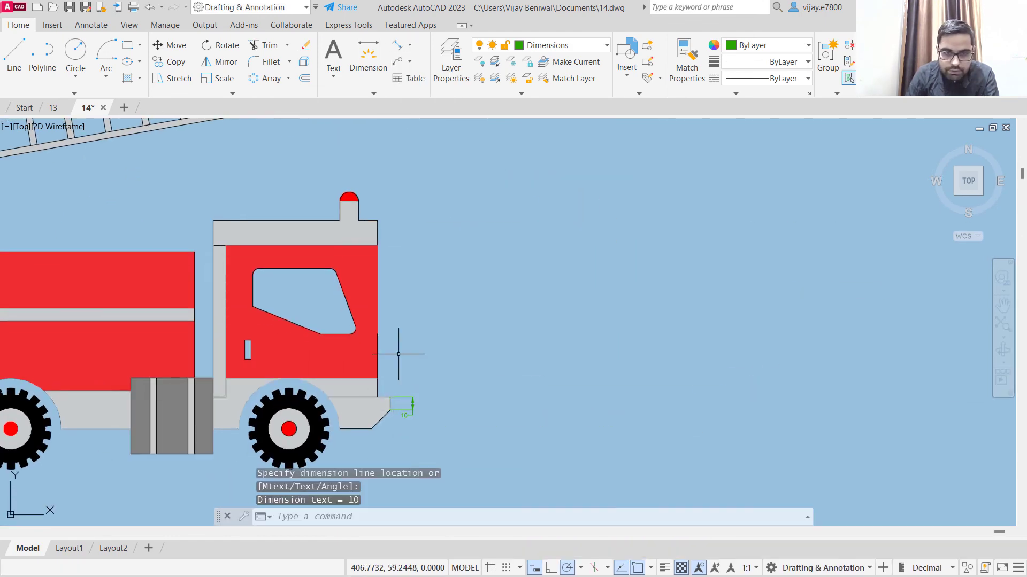
{"action": "right_click", "coordinate": [399, 359]}
{"action": "left_click", "coordinate": [414, 102]}
{"action": "left_click", "coordinate": [371, 437]}
{"action": "left_click", "coordinate": [340, 438]}
- Dimension the centre distance between the front and middle wheels, placing the dimension below the truck
{"action": "right_click", "coordinate": [474, 410]}
{"action": "left_click", "coordinate": [497, 153]}
{"action": "scroll", "coordinate": [448, 350], "scroll_direction": "down", "scroll_amount": 2}
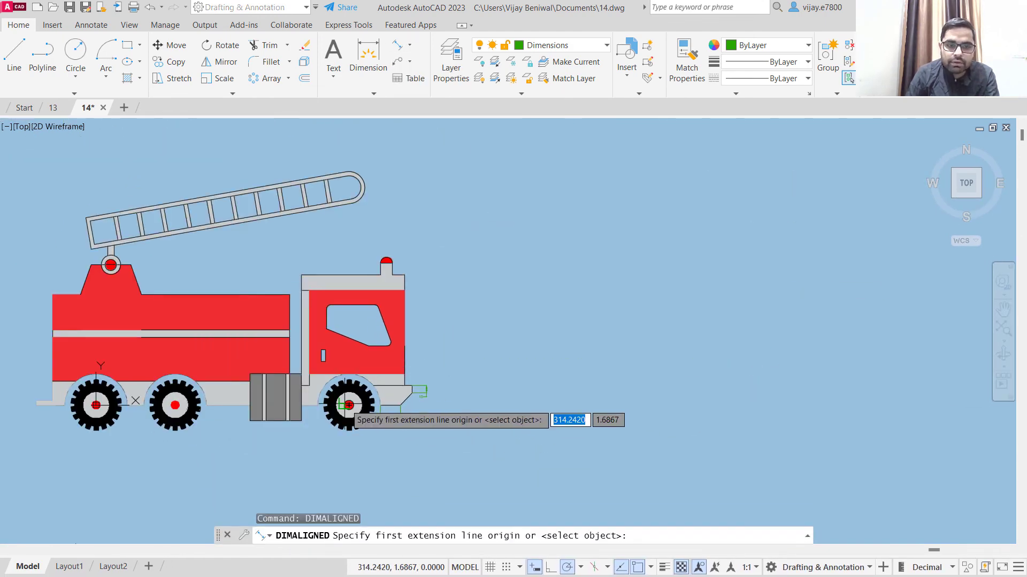
{"action": "left_click", "coordinate": [348, 405]}
{"action": "left_click", "coordinate": [175, 405]}
{"action": "left_click", "coordinate": [156, 455]}
- Dimension the centre distance between the middle and rear wheels, in line with the neighbouring wheel-spacing dimension
{"action": "right_click", "coordinate": [156, 453]}
{"action": "left_click", "coordinate": [179, 197]}
{"action": "scroll", "coordinate": [228, 275], "scroll_direction": "up", "scroll_amount": 2}
{"action": "scroll", "coordinate": [359, 399], "scroll_direction": "up", "scroll_amount": 2}
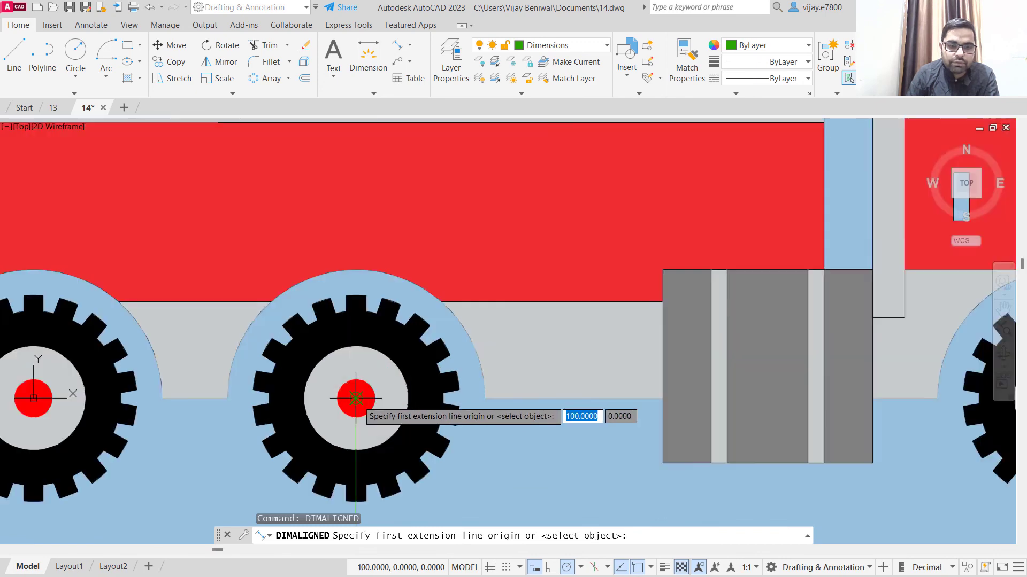
{"action": "left_click", "coordinate": [356, 399]}
{"action": "scroll", "coordinate": [234, 454], "scroll_direction": "down", "scroll_amount": 3}
{"action": "left_click", "coordinate": [185, 440]}
{"action": "middle_click_drag", "start_coordinate": [193, 493], "coordinate": [339, 346]}
{"action": "left_click", "coordinate": [411, 342]}
- Dimension the horizontal distance from the rear wheel arch to the outer end of the rear step, below the wheels
{"action": "right_click", "coordinate": [268, 308]}
{"action": "left_click", "coordinate": [289, 314]}
{"action": "scroll", "coordinate": [311, 298], "scroll_direction": "up", "scroll_amount": 4}
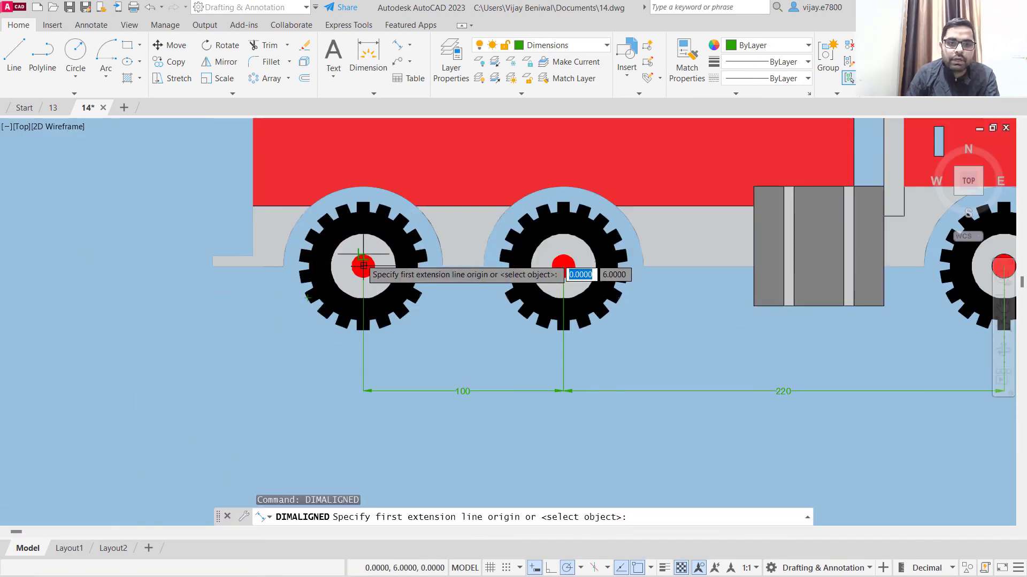
{"action": "left_click", "coordinate": [283, 266]}
{"action": "left_click", "coordinate": [212, 266]}
{"action": "left_click", "coordinate": [212, 392]}
- Add aligned dimensions for the rear step's thickness and the length of its top edge
{"action": "right_click", "coordinate": [167, 317]}
{"action": "left_click", "coordinate": [212, 66]}
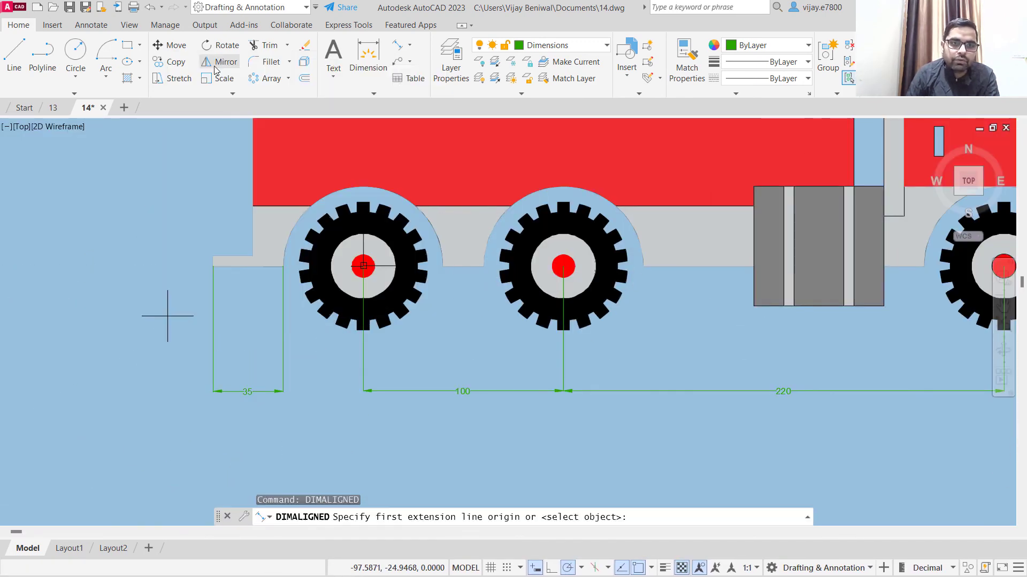
{"action": "left_click", "coordinate": [213, 267]}
{"action": "left_click", "coordinate": [213, 256]}
{"action": "left_click", "coordinate": [187, 259]}
{"action": "right_click", "coordinate": [207, 199]}
{"action": "left_click", "coordinate": [229, 205]}
{"action": "left_click", "coordinate": [231, 252]}
- Dimension the heights of the grey skirt above the rear step and the lower red body panel along the rear edge
{"action": "right_click", "coordinate": [214, 212]}
{"action": "left_click", "coordinate": [231, 220]}
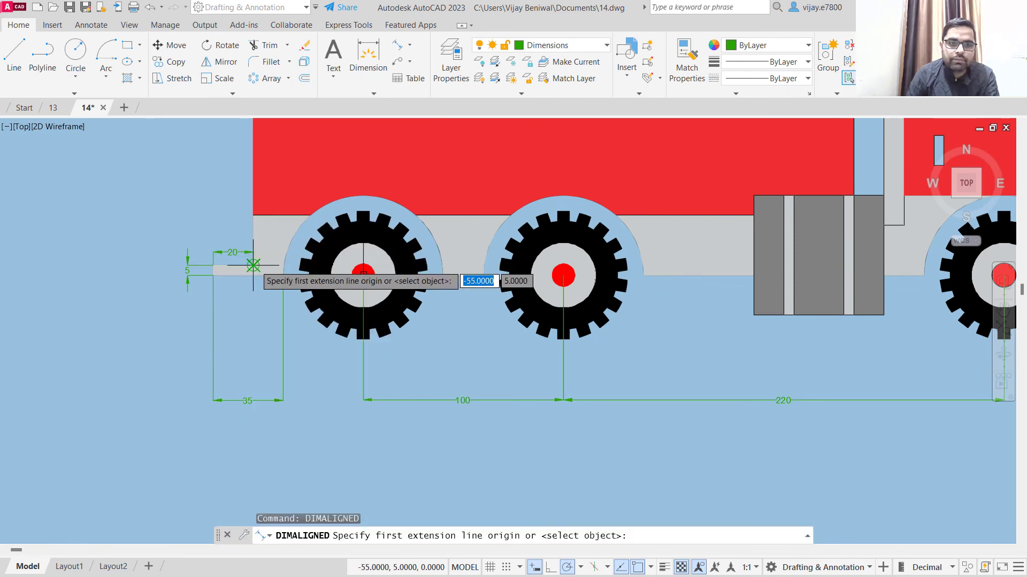
{"action": "left_click", "coordinate": [253, 265]}
{"action": "left_click", "coordinate": [253, 216]}
{"action": "left_click", "coordinate": [228, 225]}
{"action": "right_click", "coordinate": [207, 312]}
{"action": "left_click", "coordinate": [231, 54]}
{"action": "left_click", "coordinate": [264, 363]}
{"action": "left_click", "coordinate": [264, 186]}
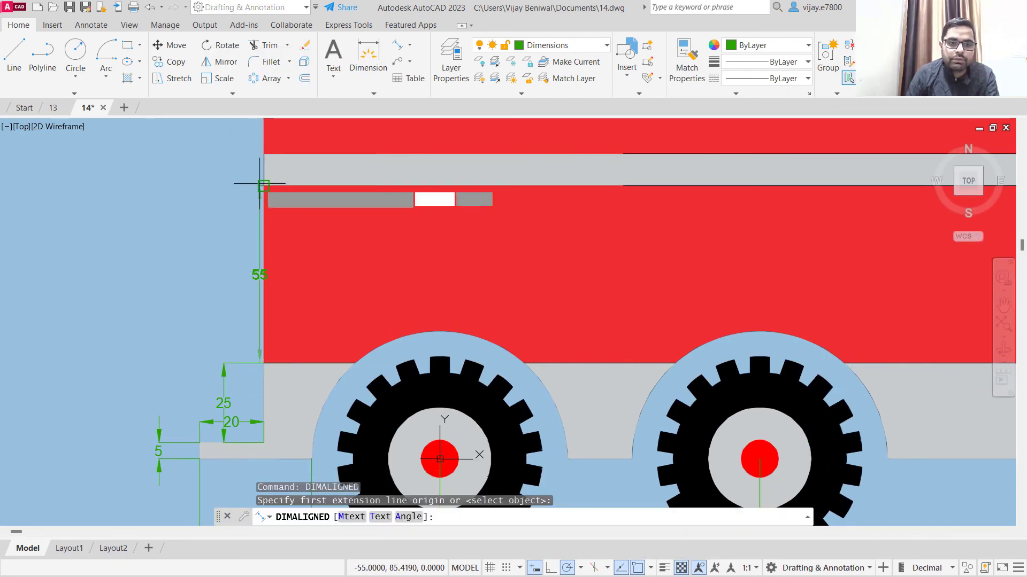
{"action": "left_click", "coordinate": [240, 179]}
- Dimension the height of the grey stripe at the rear edge of the red body
{"action": "middle_click_drag", "start_coordinate": [214, 173], "coordinate": [218, 358]}
{"action": "right_click", "coordinate": [195, 346]}
{"action": "left_click", "coordinate": [263, 85]}
{"action": "left_click", "coordinate": [267, 371]}
{"action": "left_click", "coordinate": [268, 339]}
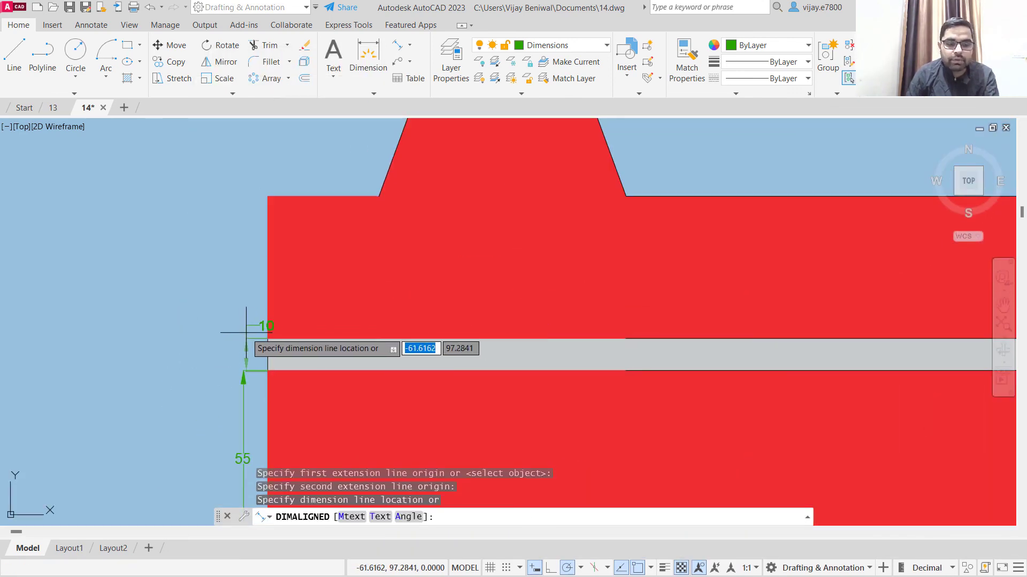
{"action": "key", "text": "Escape"}
{"action": "scroll", "coordinate": [253, 358], "scroll_direction": "up", "scroll_amount": 4}
{"action": "right_click", "coordinate": [257, 349]}
{"action": "left_click", "coordinate": [304, 94]}
{"action": "left_click", "coordinate": [309, 405]}
{"action": "left_click", "coordinate": [309, 275]}
{"action": "left_click", "coordinate": [213, 405]}
{"action": "middle_click_drag", "start_coordinate": [135, 133], "coordinate": [95, 345]}
- Dimension the height of the upper red body panel along its rear edge
{"action": "right_click", "coordinate": [94, 346]}
{"action": "left_click", "coordinate": [128, 88]}
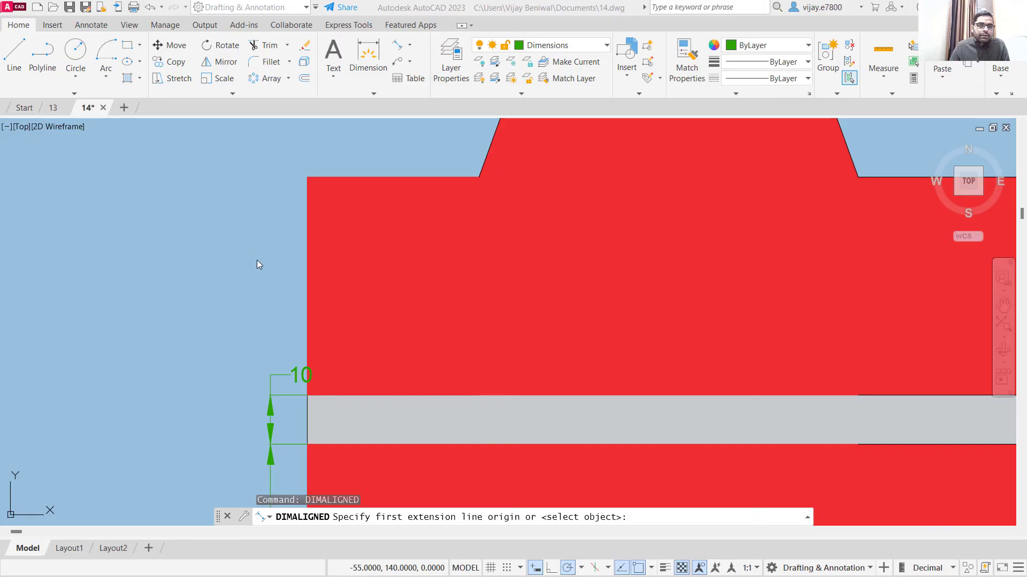
{"action": "scroll", "coordinate": [250, 251], "scroll_direction": "down", "scroll_amount": 3}
{"action": "left_click", "coordinate": [284, 337]}
{"action": "left_click", "coordinate": [284, 200]}
{"action": "left_click", "coordinate": [241, 225]}
- Dimension the body's top edge behind the ladder pedestal and the pedestal's rear sloping edge
{"action": "scroll", "coordinate": [332, 174], "scroll_direction": "down", "scroll_amount": 3}
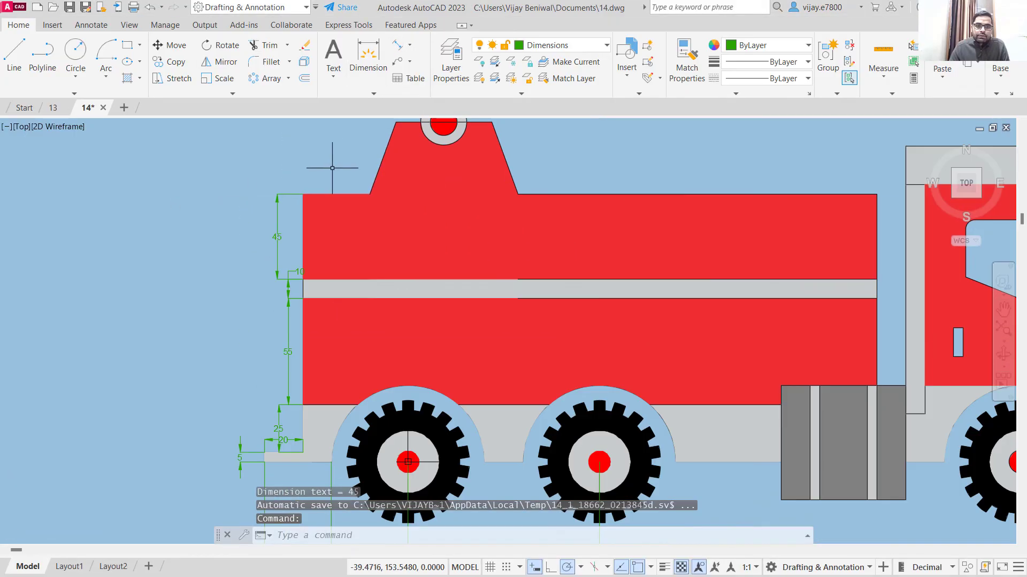
{"action": "middle_click_drag", "start_coordinate": [332, 168], "coordinate": [315, 310]}
{"action": "right_click", "coordinate": [314, 310]}
{"action": "left_click", "coordinate": [345, 318]}
{"action": "left_click", "coordinate": [286, 336]}
{"action": "left_click", "coordinate": [353, 336]}
{"action": "left_click", "coordinate": [353, 336]}
{"action": "left_click", "coordinate": [378, 262]}
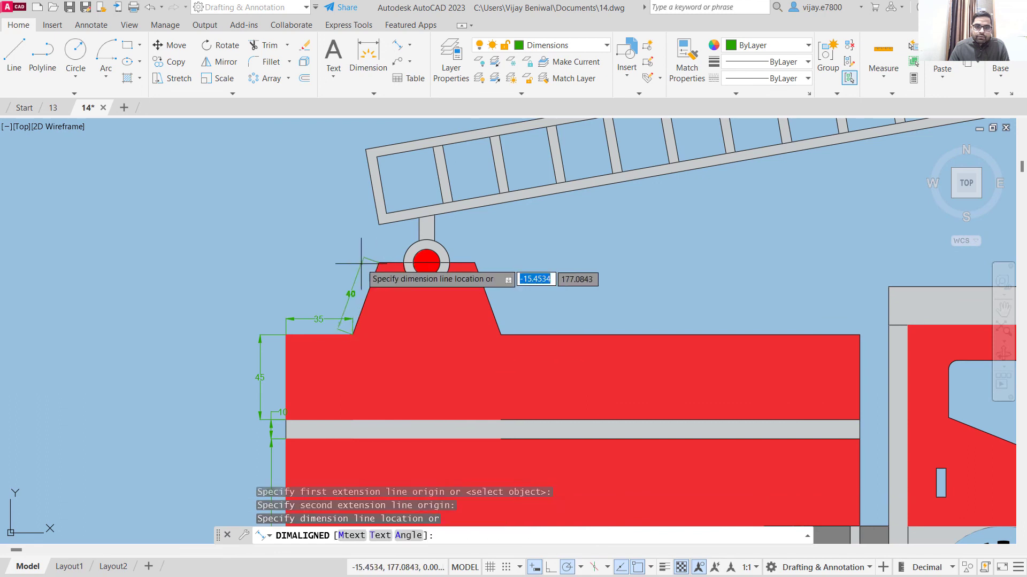
{"action": "left_click", "coordinate": [354, 264]}
- Dimension the ladder pedestal's top width inside the red area and its front sloping edge
{"action": "right_click", "coordinate": [279, 208]}
{"action": "left_click", "coordinate": [311, 216]}
{"action": "left_click", "coordinate": [379, 262]}
{"action": "left_click", "coordinate": [475, 263]}
{"action": "left_click", "coordinate": [465, 294]}
{"action": "left_click", "coordinate": [475, 263]}
{"action": "left_click", "coordinate": [501, 335]}
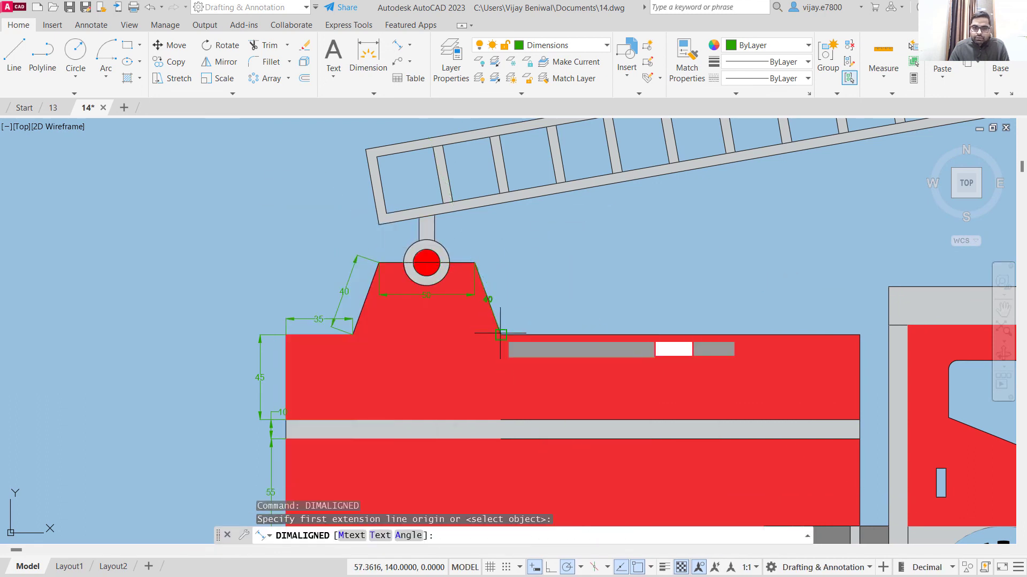
{"action": "left_click", "coordinate": [519, 327]}
{"action": "right_click", "coordinate": [517, 324]}
{"action": "left_click", "coordinate": [522, 320]}
{"action": "left_click", "coordinate": [501, 335]}
{"action": "key", "text": "Escape"}
- Dimension the body's top edge from the pedestal's front foot to the body's front corner
{"action": "right_click", "coordinate": [569, 299]}
{"action": "left_click", "coordinate": [619, 310]}
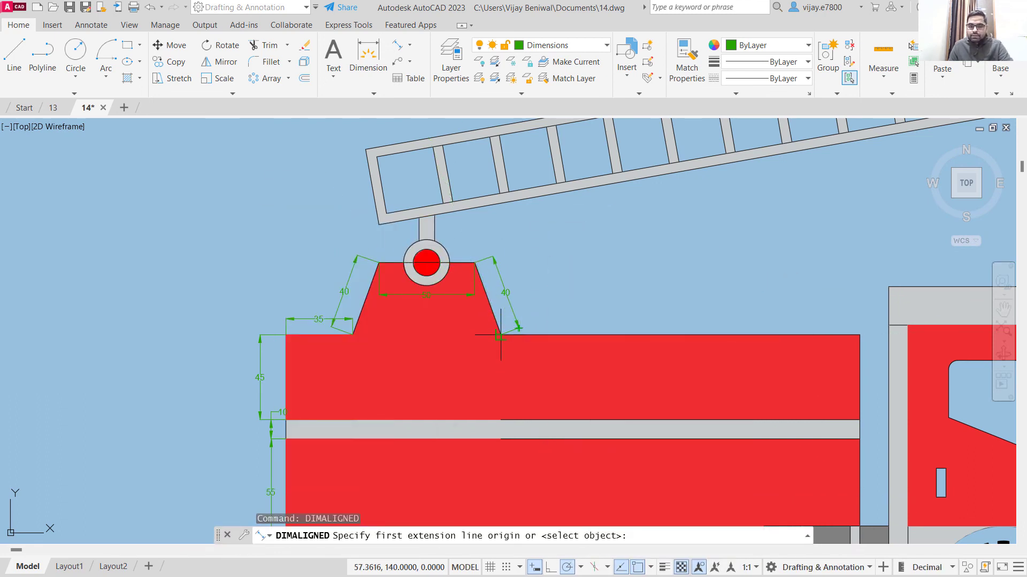
{"action": "left_click", "coordinate": [501, 335]}
{"action": "left_click", "coordinate": [860, 335]}
{"action": "left_click", "coordinate": [853, 326]}
- Dimension the horizontal gap between the body's front edge and the cab's rear edge, aligned with the body's top-edge dimension
{"action": "scroll", "coordinate": [860, 344], "scroll_direction": "up", "scroll_amount": 10}
{"action": "scroll", "coordinate": [625, 252], "scroll_direction": "down", "scroll_amount": 8}
{"action": "middle_click_drag", "start_coordinate": [217, 203], "coordinate": [321, 232]}
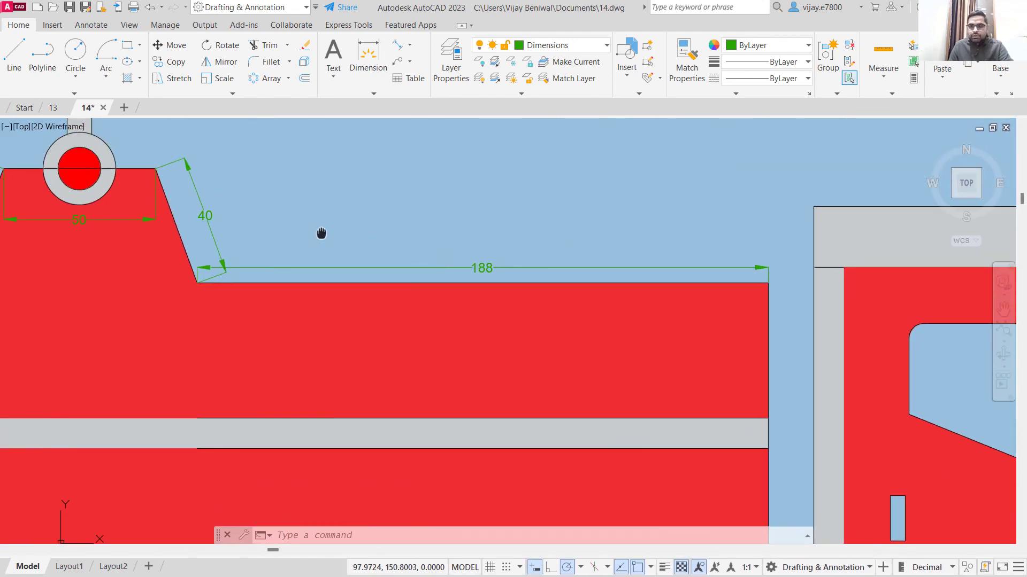
{"action": "middle_click_drag", "start_coordinate": [757, 201], "coordinate": [443, 213]}
{"action": "right_click", "coordinate": [443, 213]}
{"action": "left_click", "coordinate": [478, 222]}
{"action": "left_click", "coordinate": [452, 295]}
{"action": "scroll", "coordinate": [497, 295], "scroll_direction": "up", "scroll_amount": 6}
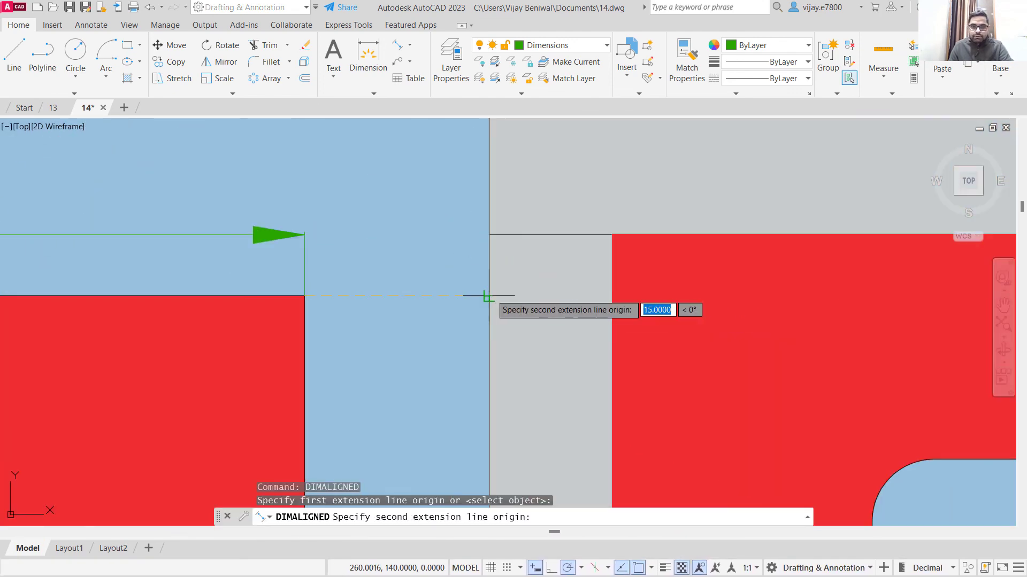
{"action": "left_click", "coordinate": [488, 296]}
{"action": "left_click", "coordinate": [482, 235]}
- Dimension the body's vertical front edge from its top corner down to the grey box, placing it in the gap behind the cab
{"action": "scroll", "coordinate": [447, 275], "scroll_direction": "down", "scroll_amount": 8}
{"action": "middle_click_drag", "start_coordinate": [438, 294], "coordinate": [444, 216]}
{"action": "right_click", "coordinate": [443, 216]}
{"action": "left_click", "coordinate": [471, 225]}
{"action": "left_click", "coordinate": [426, 212]}
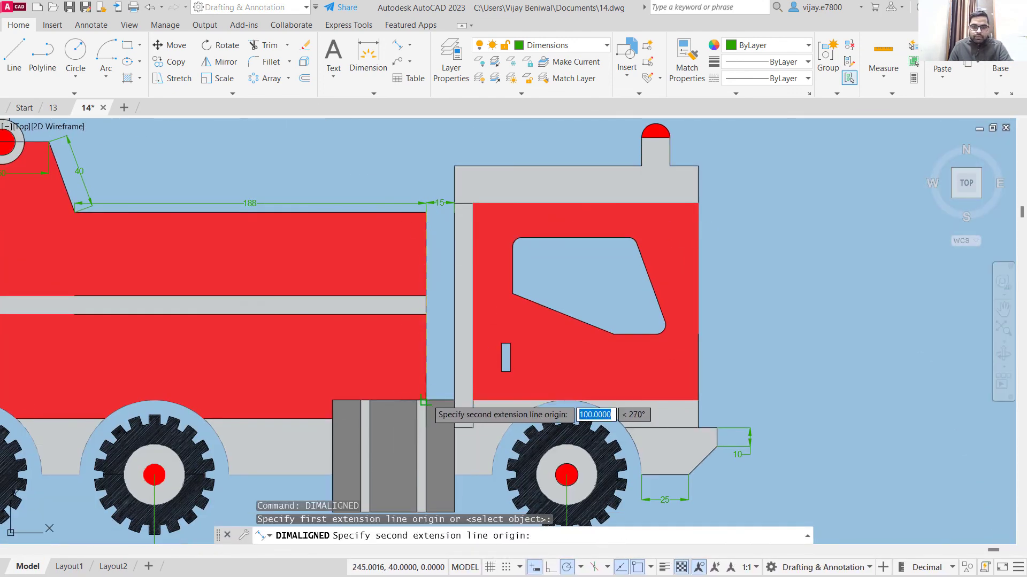
{"action": "left_click", "coordinate": [426, 400]}
{"action": "left_click", "coordinate": [440, 337]}
- Dimension the widths of the grey box's front dark panel and the adjacent light strip, below the box
{"action": "scroll", "coordinate": [328, 371], "scroll_direction": "up", "scroll_amount": 2}
{"action": "middle_click_drag", "start_coordinate": [328, 371], "coordinate": [526, 248]}
{"action": "right_click", "coordinate": [454, 176]}
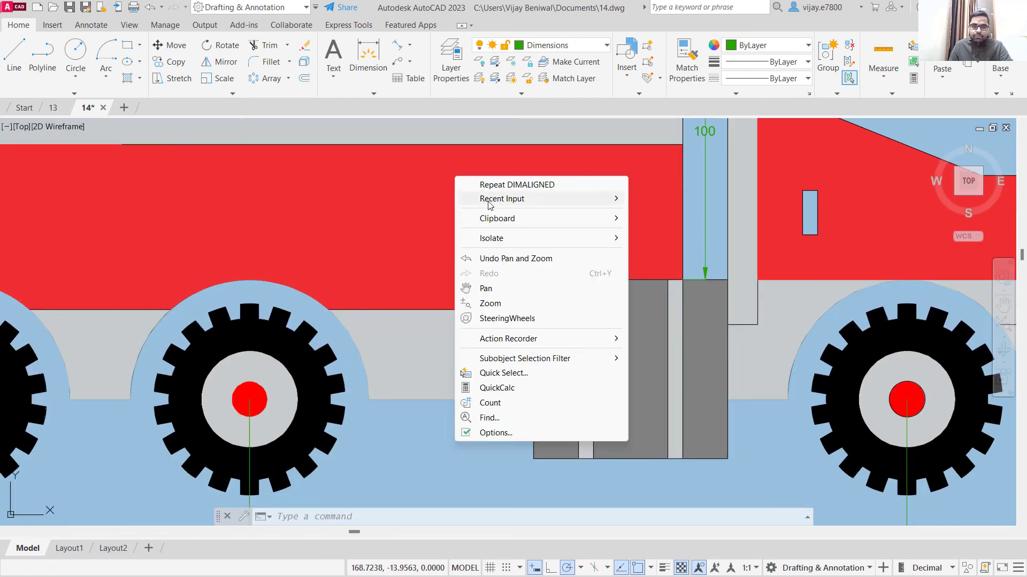
{"action": "left_click", "coordinate": [474, 183]}
{"action": "left_click", "coordinate": [683, 459]}
{"action": "left_click", "coordinate": [667, 459]}
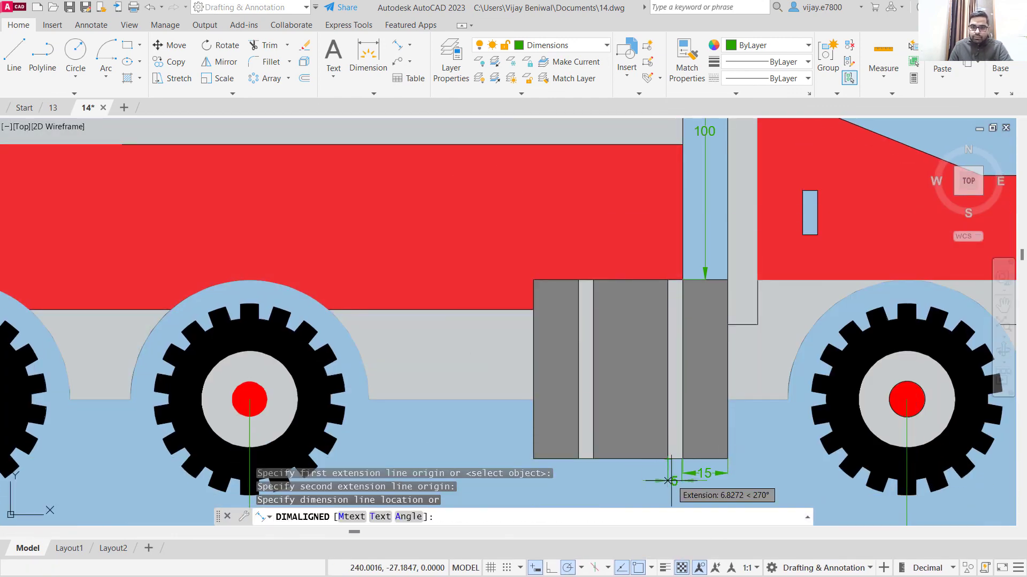
{"action": "left_click", "coordinate": [682, 473]}
- Dimension the width of the grey box's rear dark panel, placing the dimension just below its bottom edge
{"action": "right_click", "coordinate": [593, 485]}
{"action": "left_click", "coordinate": [644, 230]}
{"action": "left_click", "coordinate": [533, 459]}
{"action": "left_click", "coordinate": [578, 459]}
{"action": "left_click", "coordinate": [578, 475]}
- Dimension the width of the grey box's middle dark panel, placing the dimension lower than the neighbouring ones
{"action": "right_click", "coordinate": [589, 490]}
{"action": "left_click", "coordinate": [642, 224]}
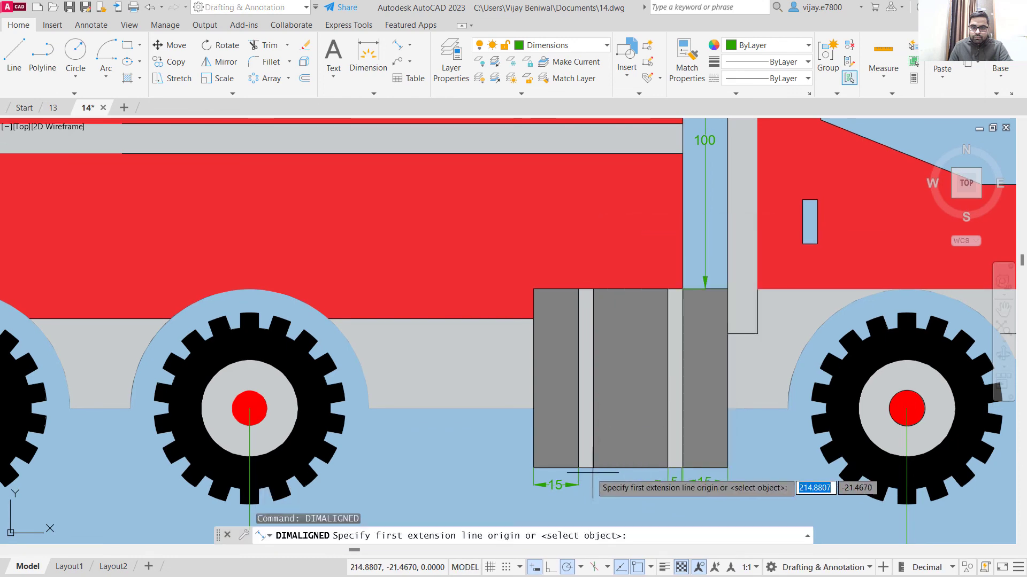
{"action": "left_click", "coordinate": [593, 474]}
{"action": "left_click", "coordinate": [667, 474]}
{"action": "left_click", "coordinate": [631, 517]}
- Stretch the light strip's width dimension so its misplaced extension line starts at the strip's front bottom corner
{"action": "scroll", "coordinate": [630, 498], "scroll_direction": "up", "scroll_amount": 5}
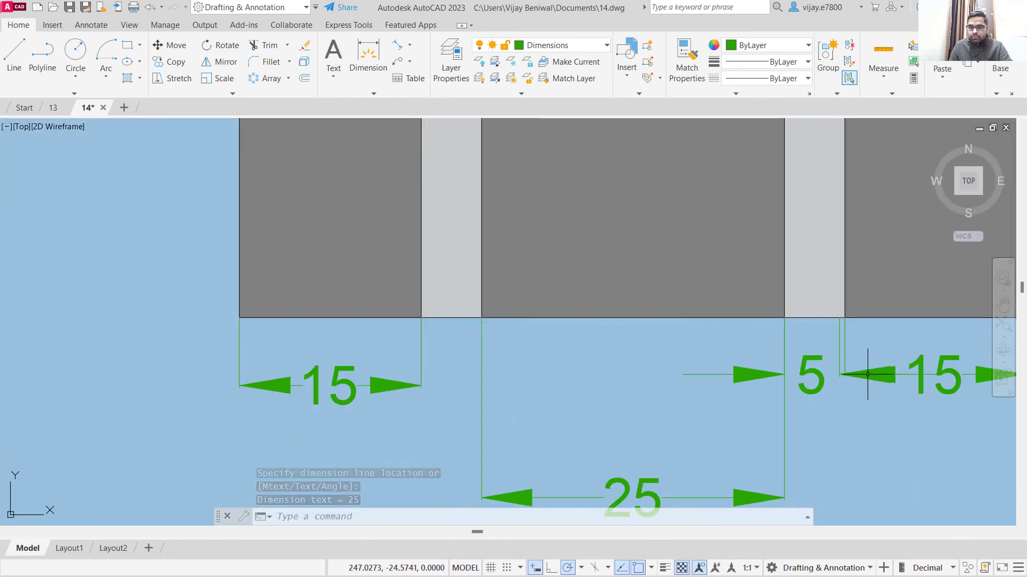
{"action": "left_click", "coordinate": [820, 393]}
{"action": "left_click", "coordinate": [812, 401]}
{"action": "left_click", "coordinate": [840, 327]}
{"action": "scroll", "coordinate": [844, 327], "scroll_direction": "up", "scroll_amount": 5}
{"action": "left_click", "coordinate": [852, 315]}
{"action": "scroll", "coordinate": [706, 393], "scroll_direction": "down", "scroll_amount": 4}
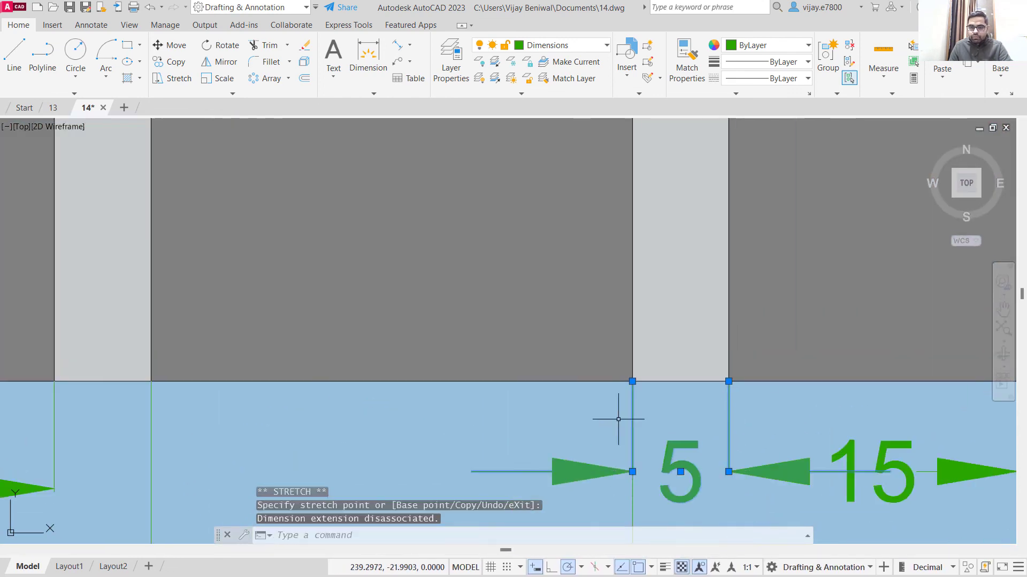
{"action": "scroll", "coordinate": [618, 419], "scroll_direction": "down", "scroll_amount": 4}
{"action": "left_click", "coordinate": [568, 414]}
{"action": "left_click", "coordinate": [581, 464]}
{"action": "key", "text": "Escape"}
{"action": "right_click", "coordinate": [130, 316]}
{"action": "left_click", "coordinate": [143, 360]}
{"action": "scroll", "coordinate": [279, 374], "scroll_direction": "down", "scroll_amount": 4}
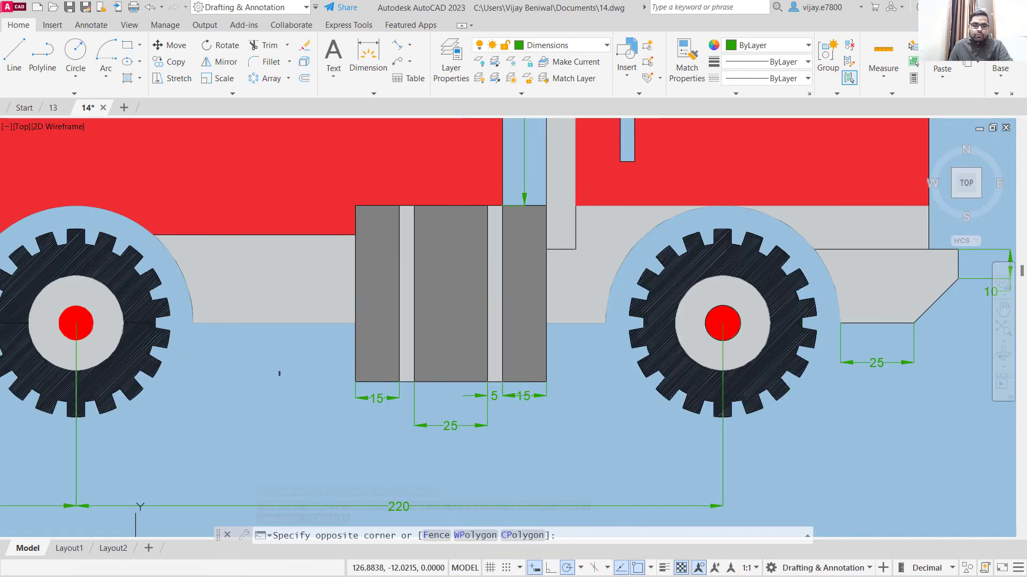
{"action": "left_click", "coordinate": [279, 374]}
{"action": "right_click", "coordinate": [198, 367]}
{"action": "left_click", "coordinate": [179, 96]}
- Dimension the chassis's bottom edge from the grey box to the middle wheel's arch, placing it below the edge
{"action": "right_click", "coordinate": [220, 349]}
{"action": "left_click", "coordinate": [279, 96]}
{"action": "left_click", "coordinate": [353, 314]}
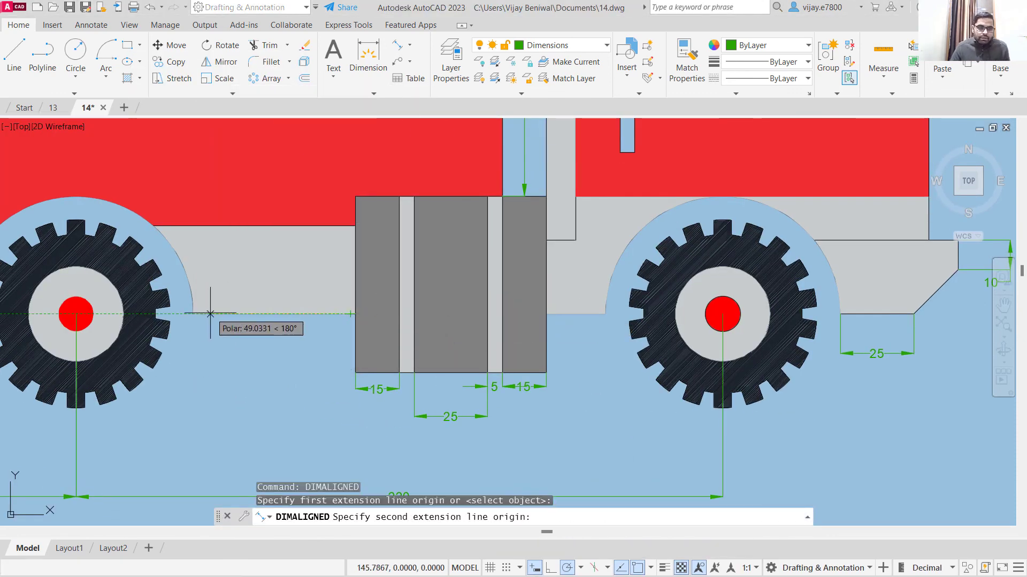
{"action": "left_click", "coordinate": [193, 314]}
{"action": "left_click", "coordinate": [223, 338]}
- Dimension the full height of the grey box along its rear edge
{"action": "right_click", "coordinate": [277, 402]}
{"action": "left_click", "coordinate": [338, 147]}
{"action": "left_click", "coordinate": [355, 372]}
{"action": "left_click", "coordinate": [355, 197]}
- Dimension the height of the grey chassis strip between the middle wheel's arch and the grey box
{"action": "right_click", "coordinate": [261, 389]}
{"action": "left_click", "coordinate": [320, 134]}
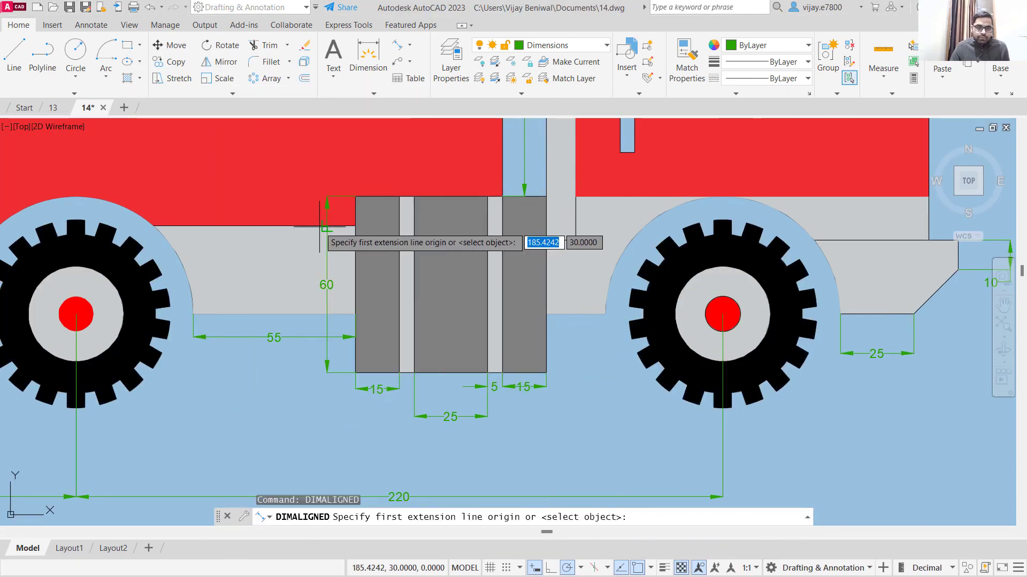
{"action": "left_click", "coordinate": [325, 227]}
{"action": "left_click", "coordinate": [325, 314]}
{"action": "left_click", "coordinate": [292, 324]}
- Dimension the vertical offset between the red body's bottom edge and the top of the grey box
{"action": "right_click", "coordinate": [284, 195]}
{"action": "left_click", "coordinate": [320, 202]}
{"action": "left_click", "coordinate": [354, 226]}
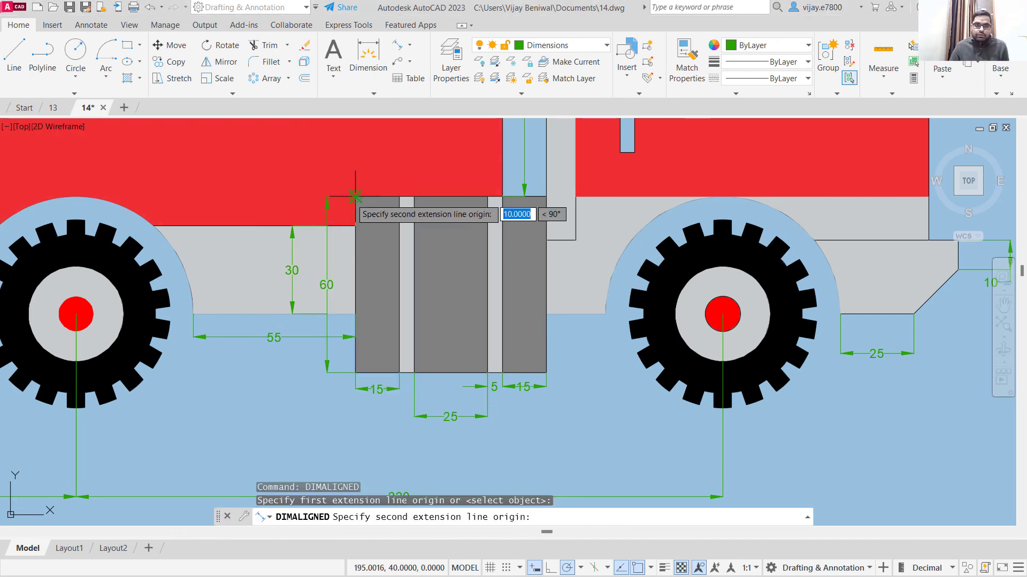
{"action": "left_click", "coordinate": [355, 197]}
{"action": "left_click", "coordinate": [420, 156]}
{"action": "key", "text": "Return"}
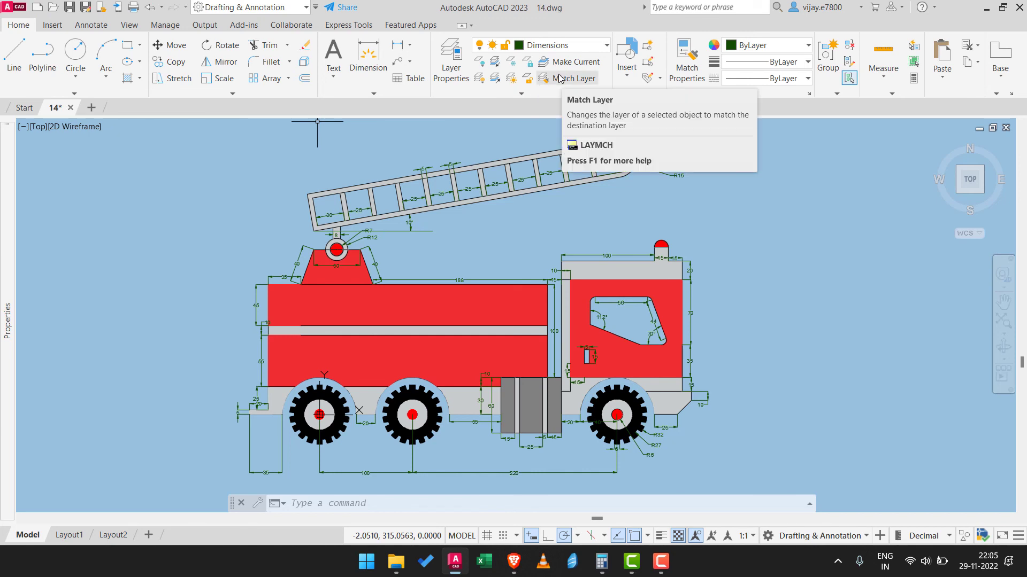
- Turn off the current Dimensions layer to hide all dimensions of the fire truck
{"action": "left_click", "coordinate": [563, 48]}
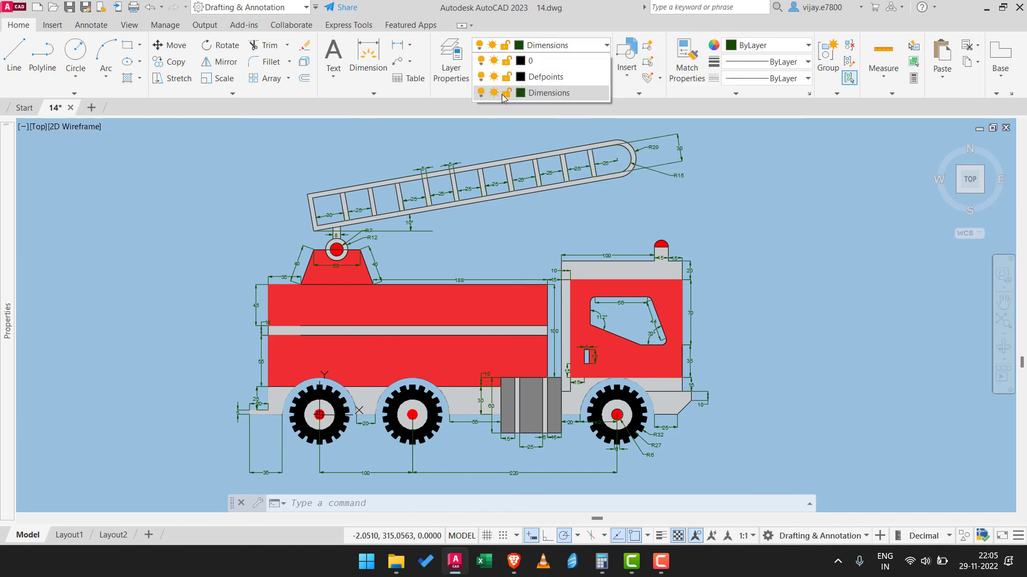
{"action": "left_click", "coordinate": [480, 93]}
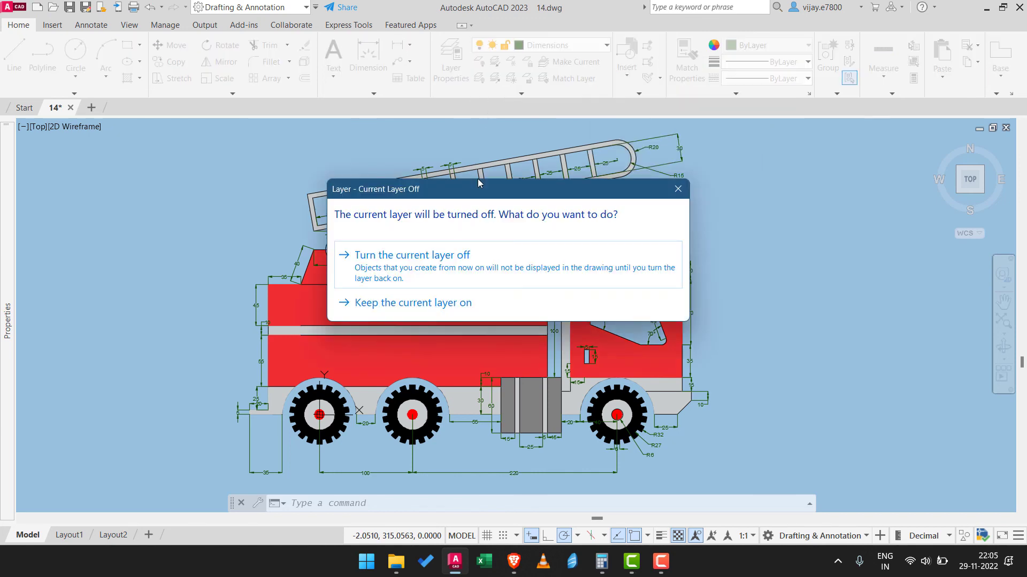
{"action": "left_click", "coordinate": [412, 265]}
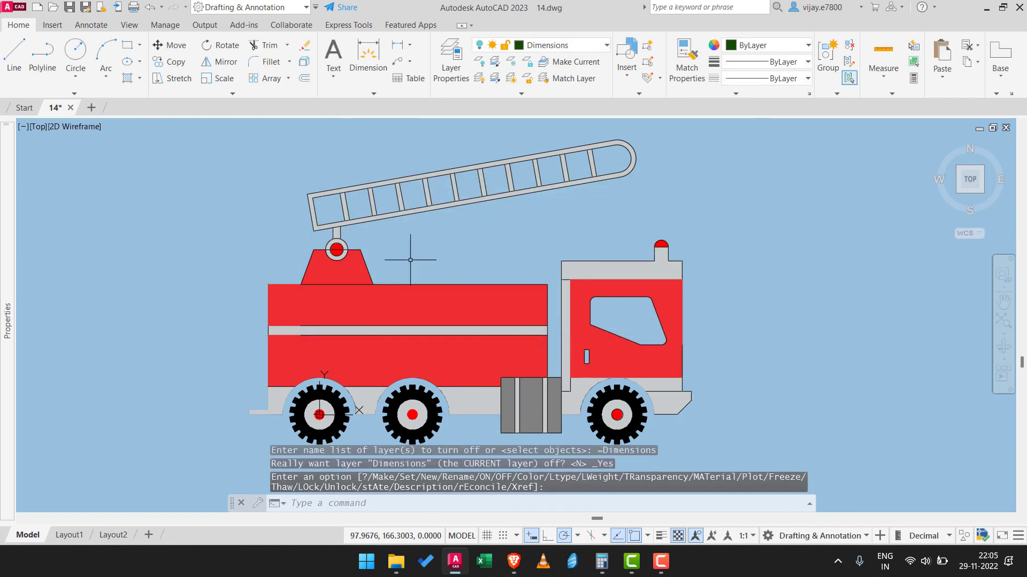
- Turn the Dimensions layer back on to show the fire truck's dimensions again
{"action": "left_click", "coordinate": [548, 49]}
{"action": "left_click", "coordinate": [481, 93]}
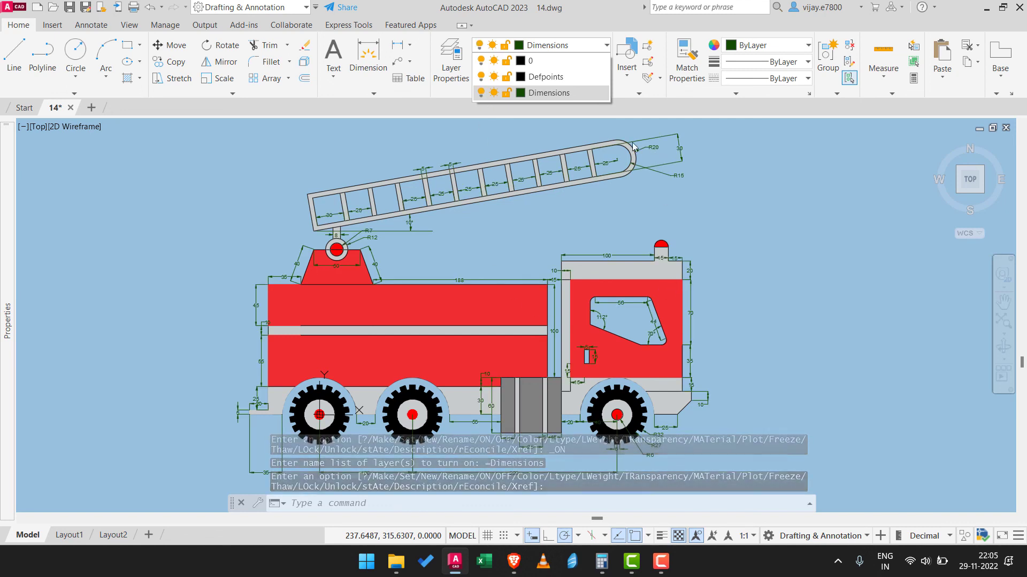
{"action": "left_click", "coordinate": [543, 26]}
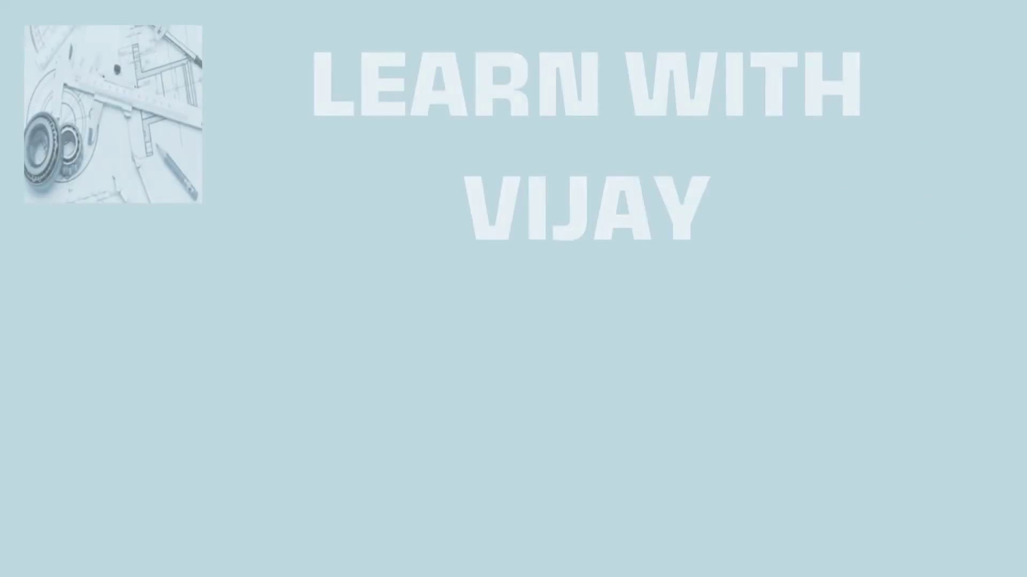